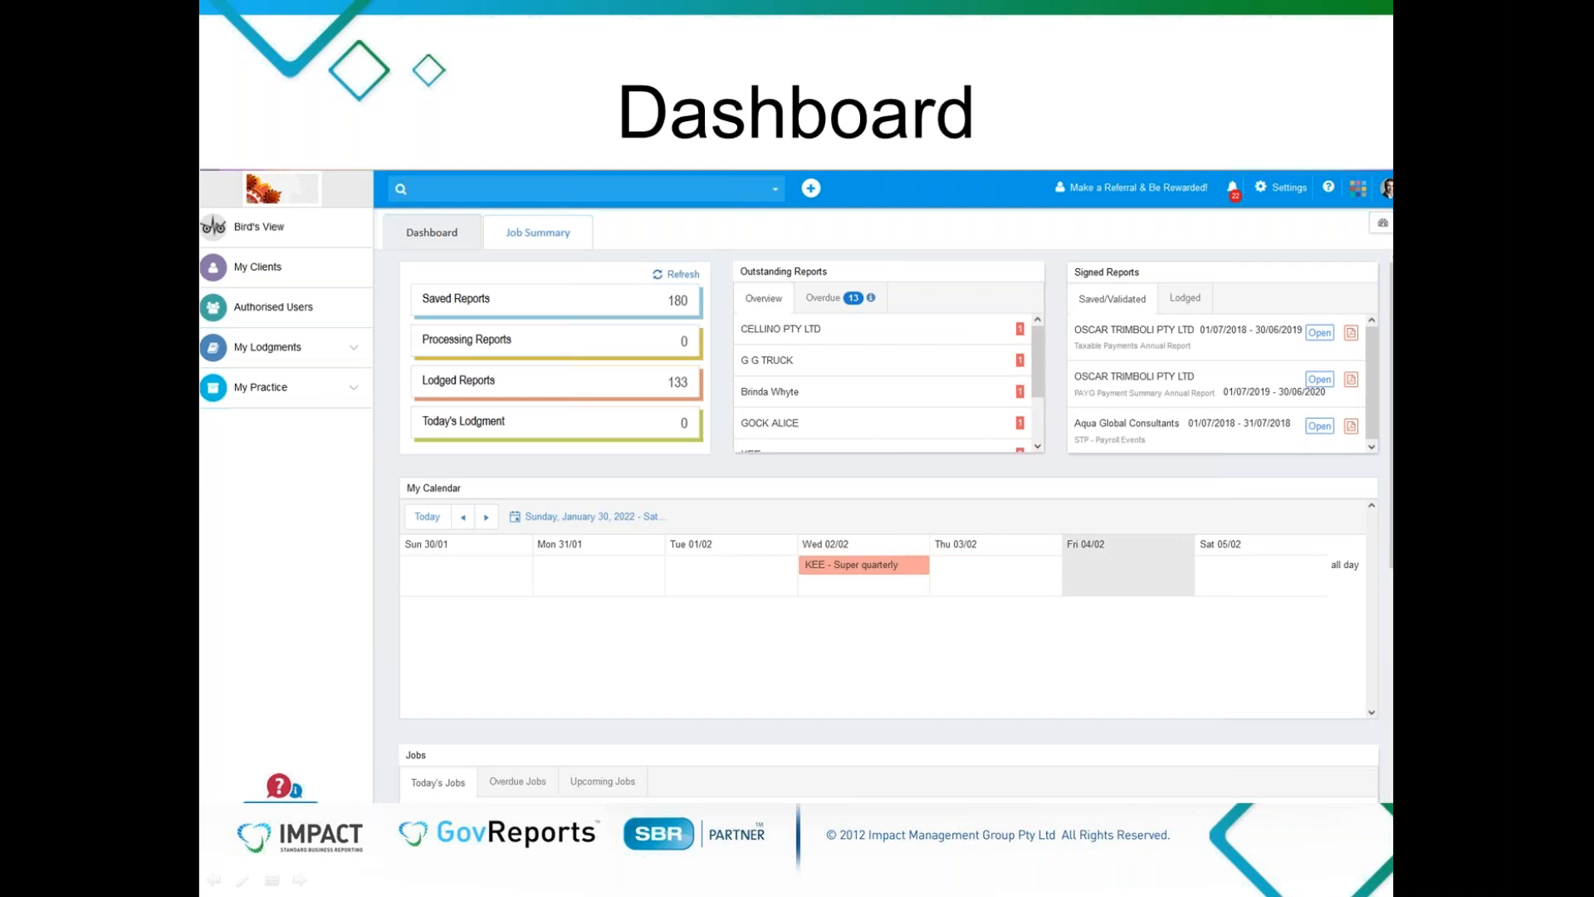
End the Dashboard slideshow and switch over to the Firefox window
right_click(1213, 526)
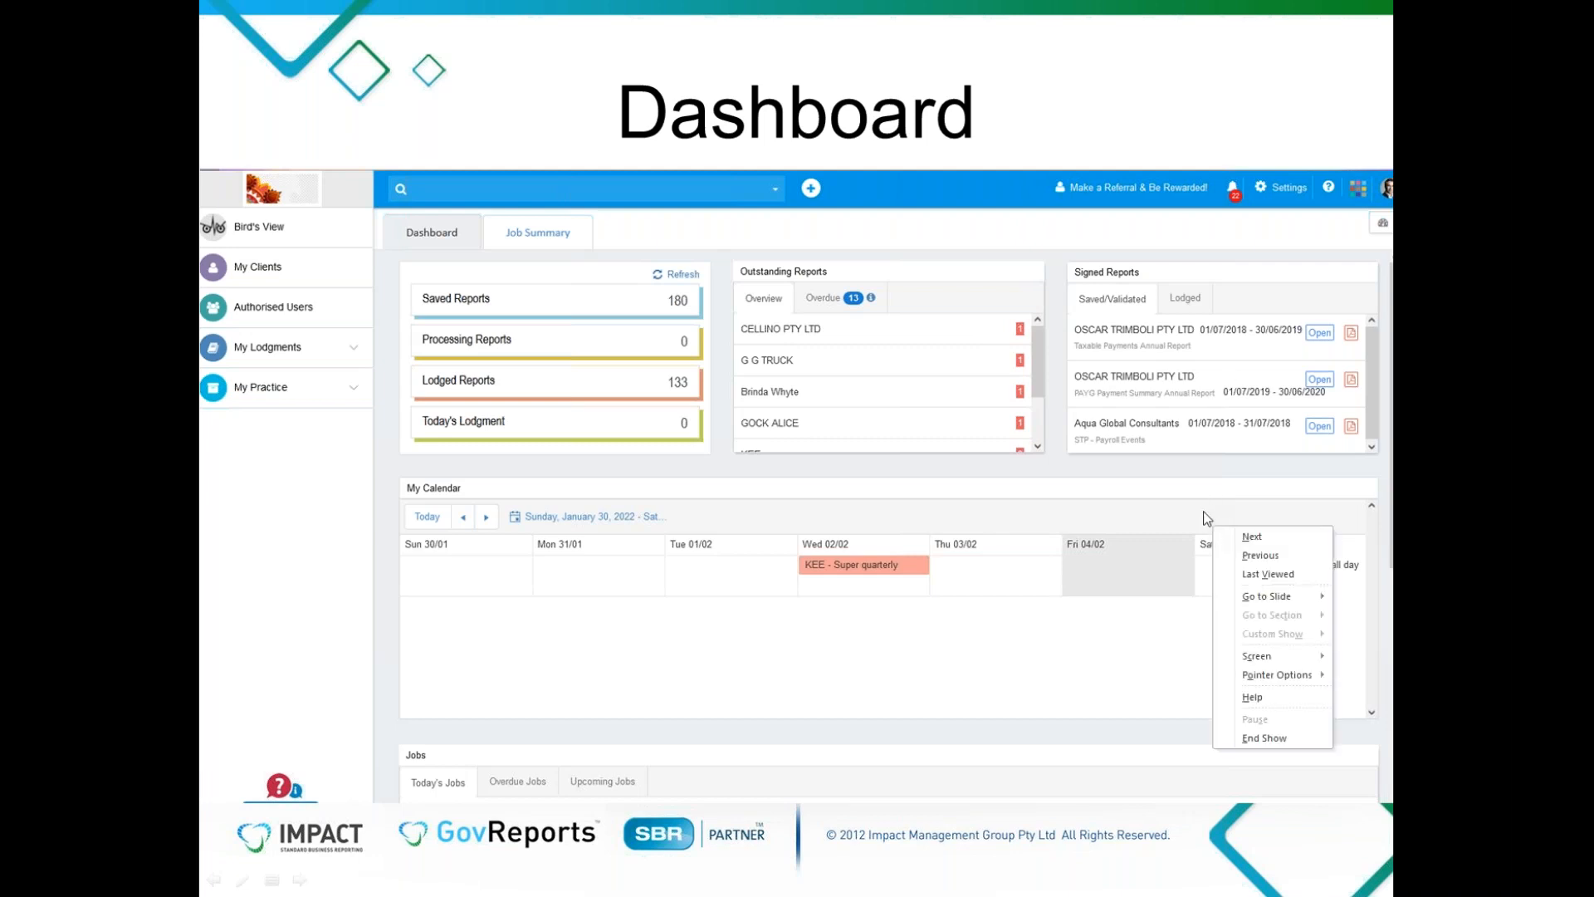
click(1285, 738)
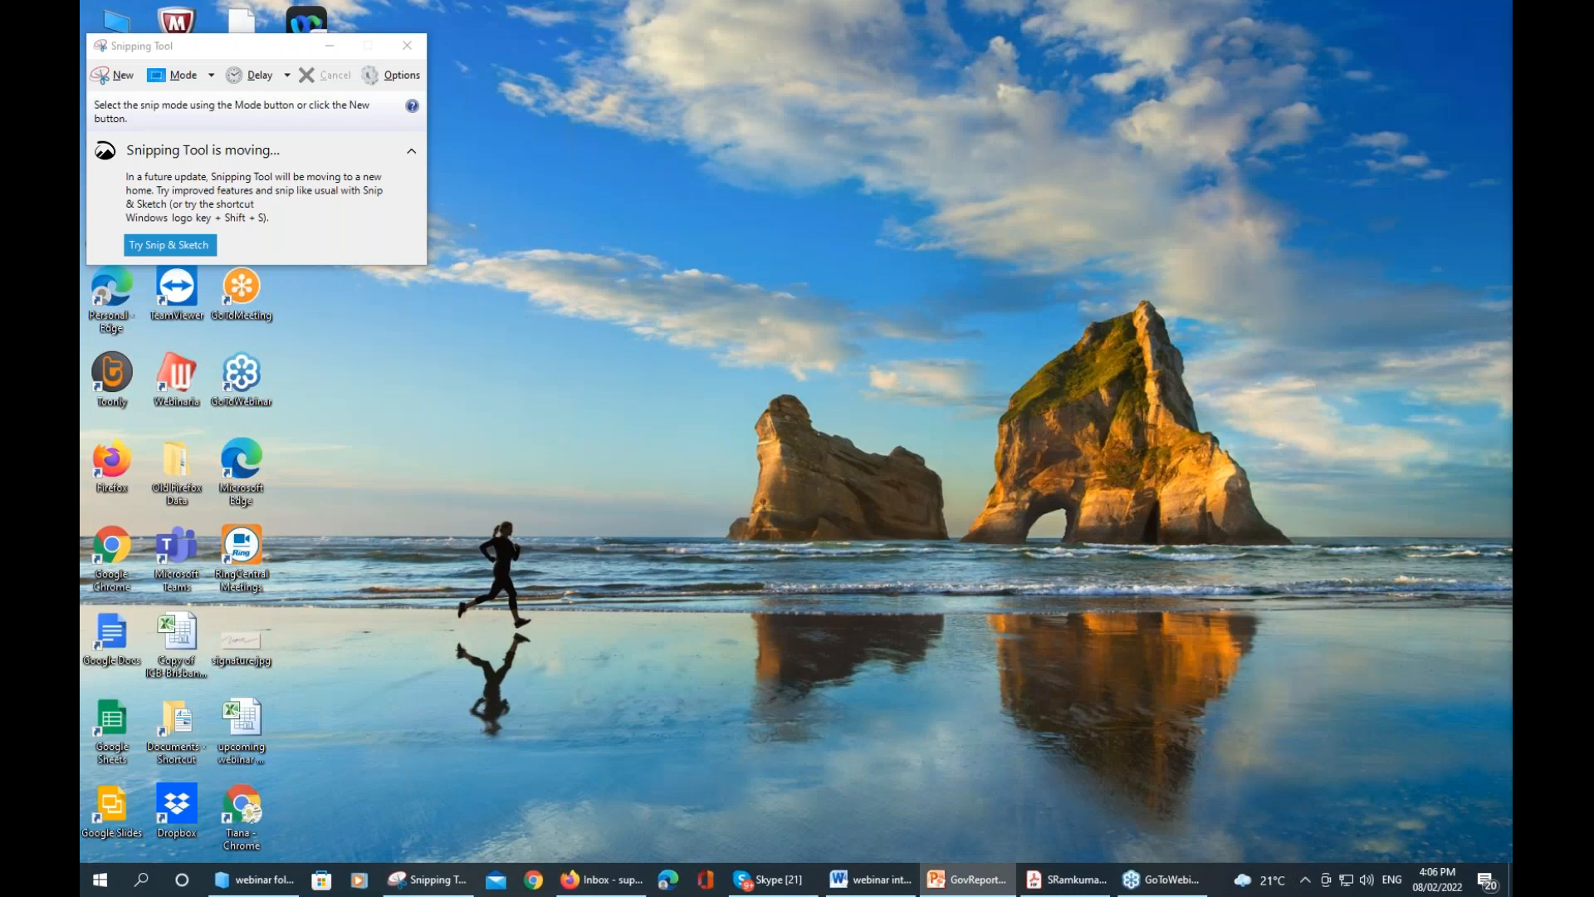
key(alt+Tab)
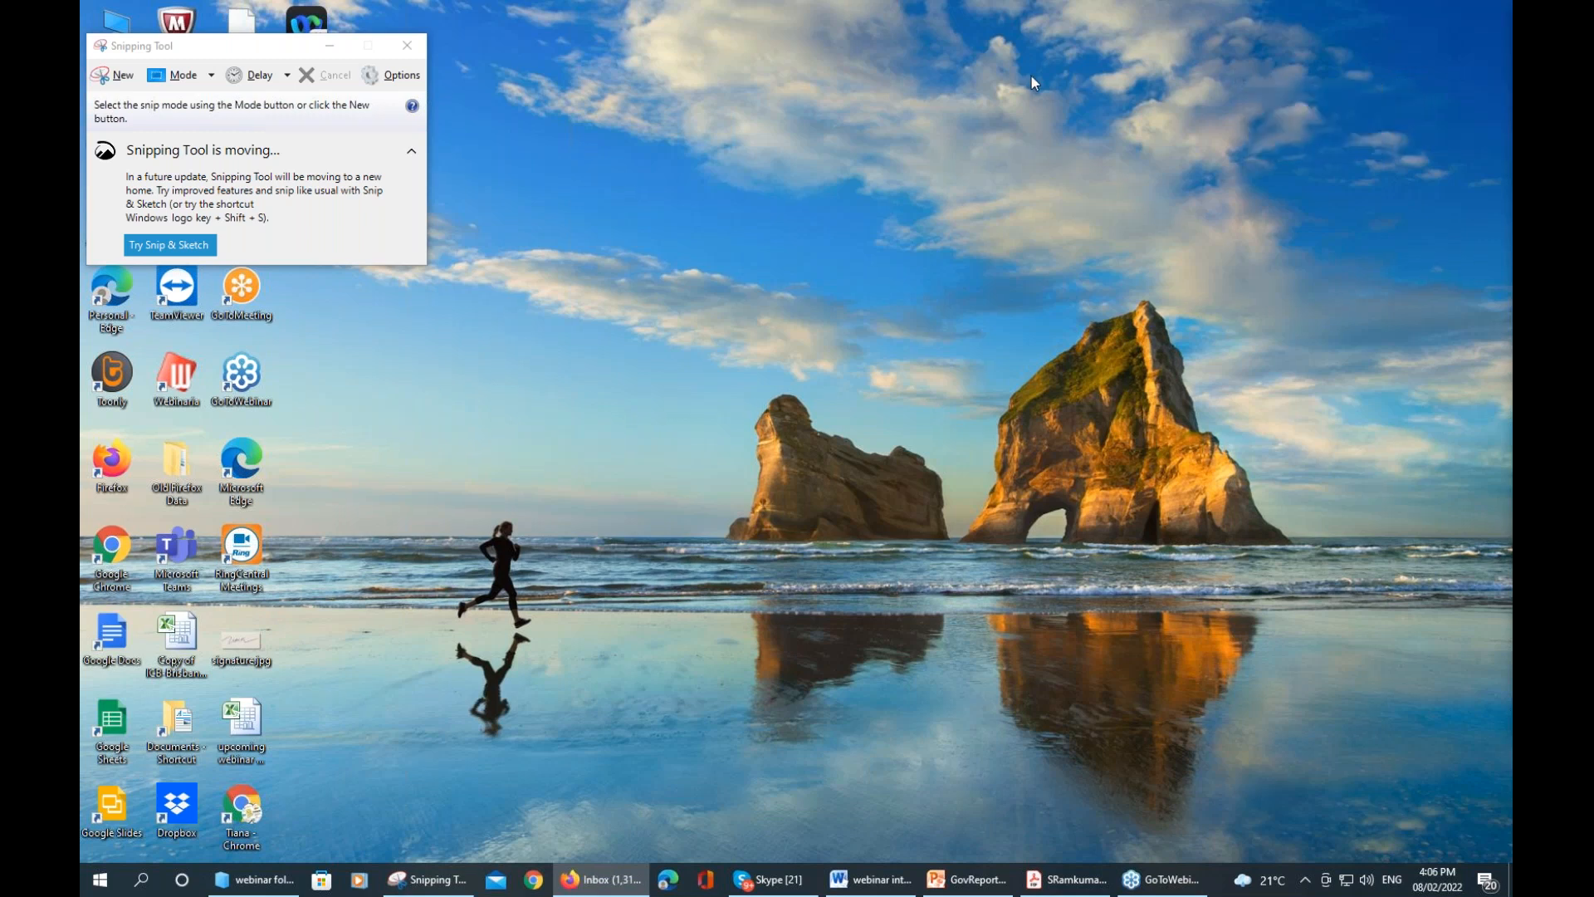
Move Gmail into its own minimized window and give GovReports a maximized window of its own
drag(1031, 76, 1031, 77)
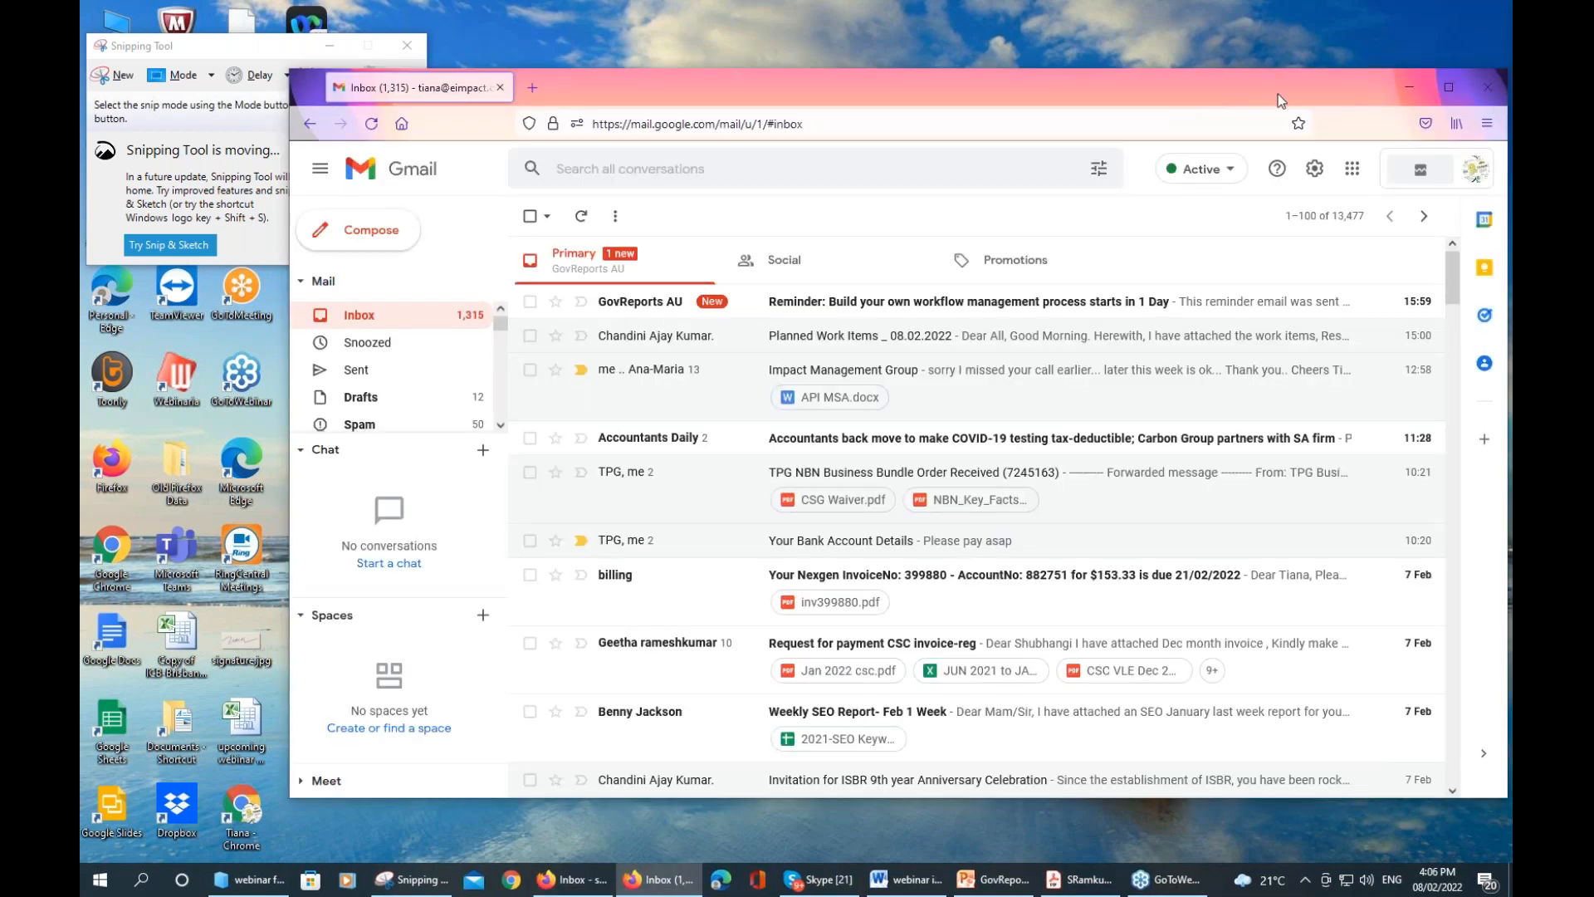
click(1409, 87)
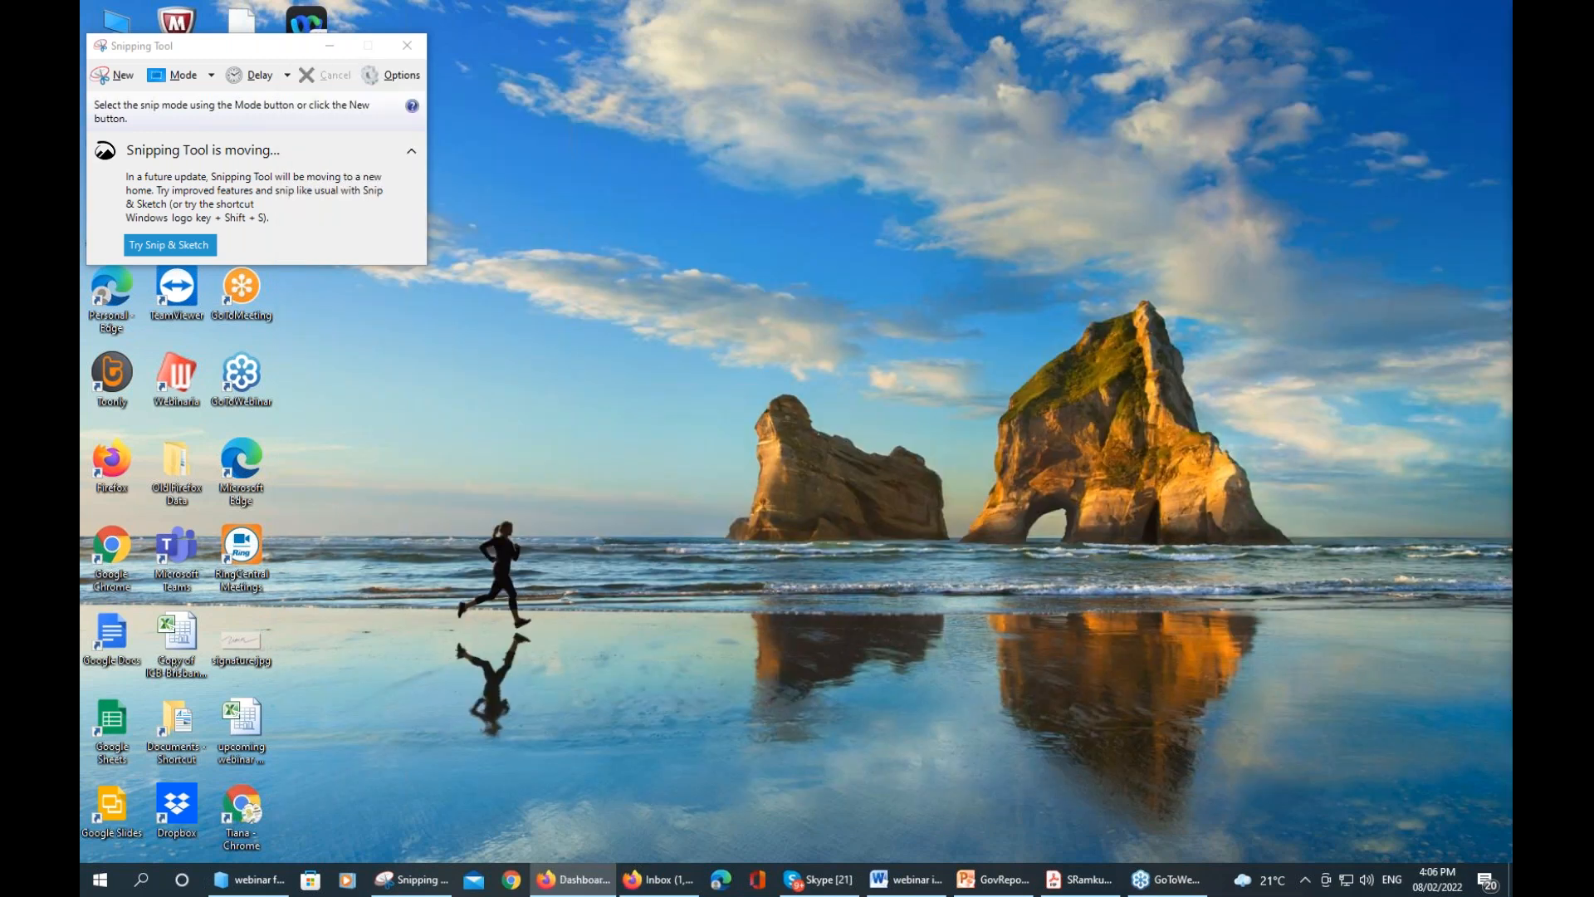
drag(1219, 131, 1050, 52)
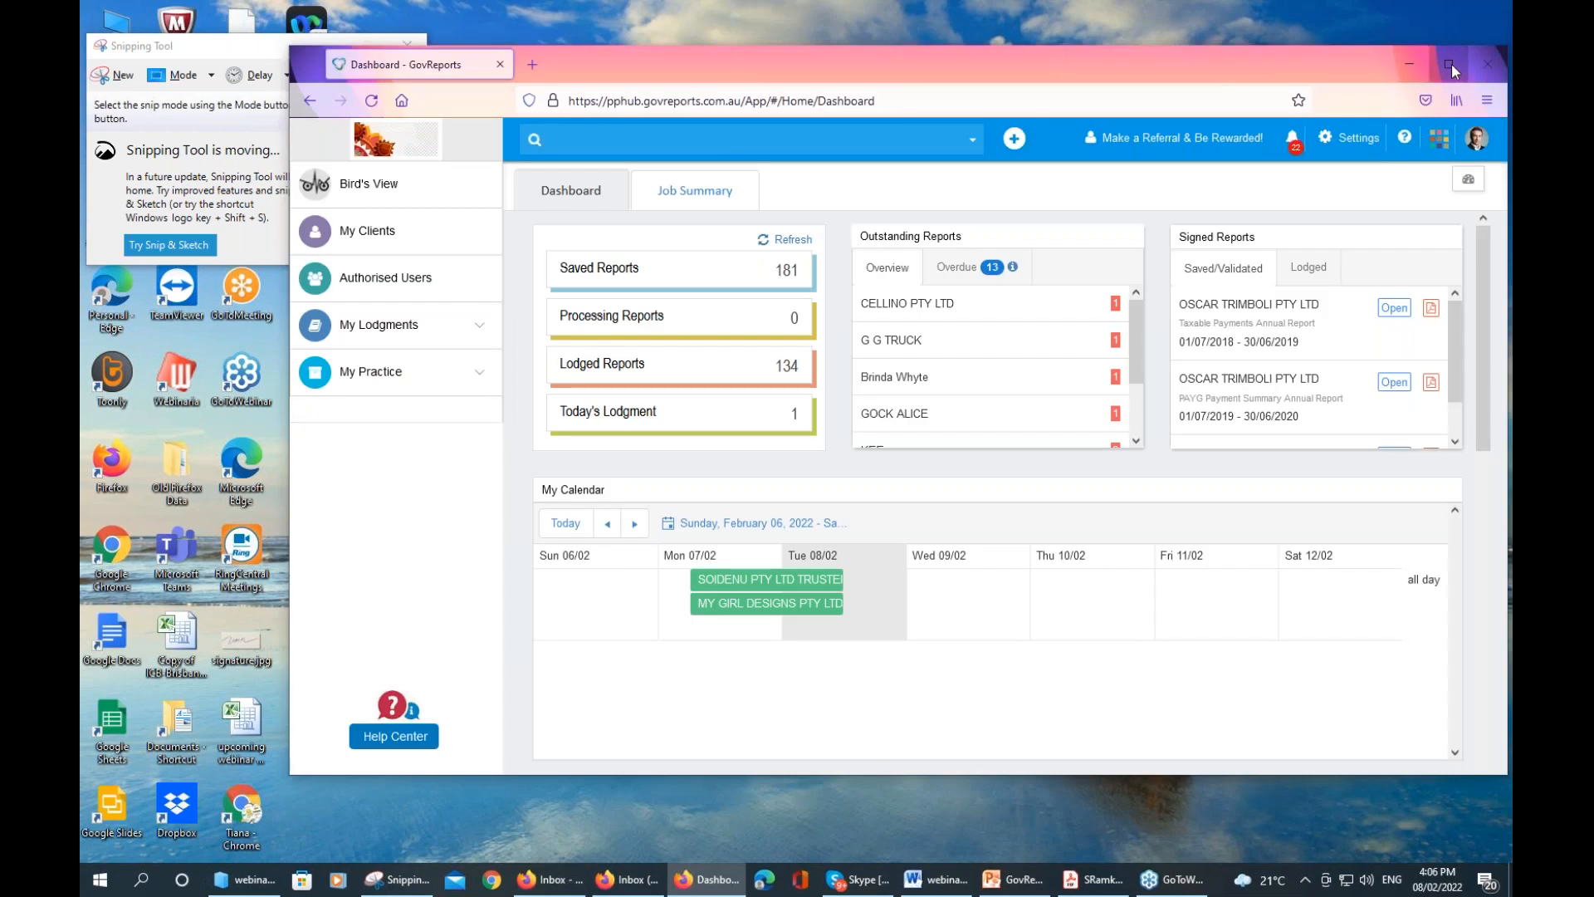
click(1449, 64)
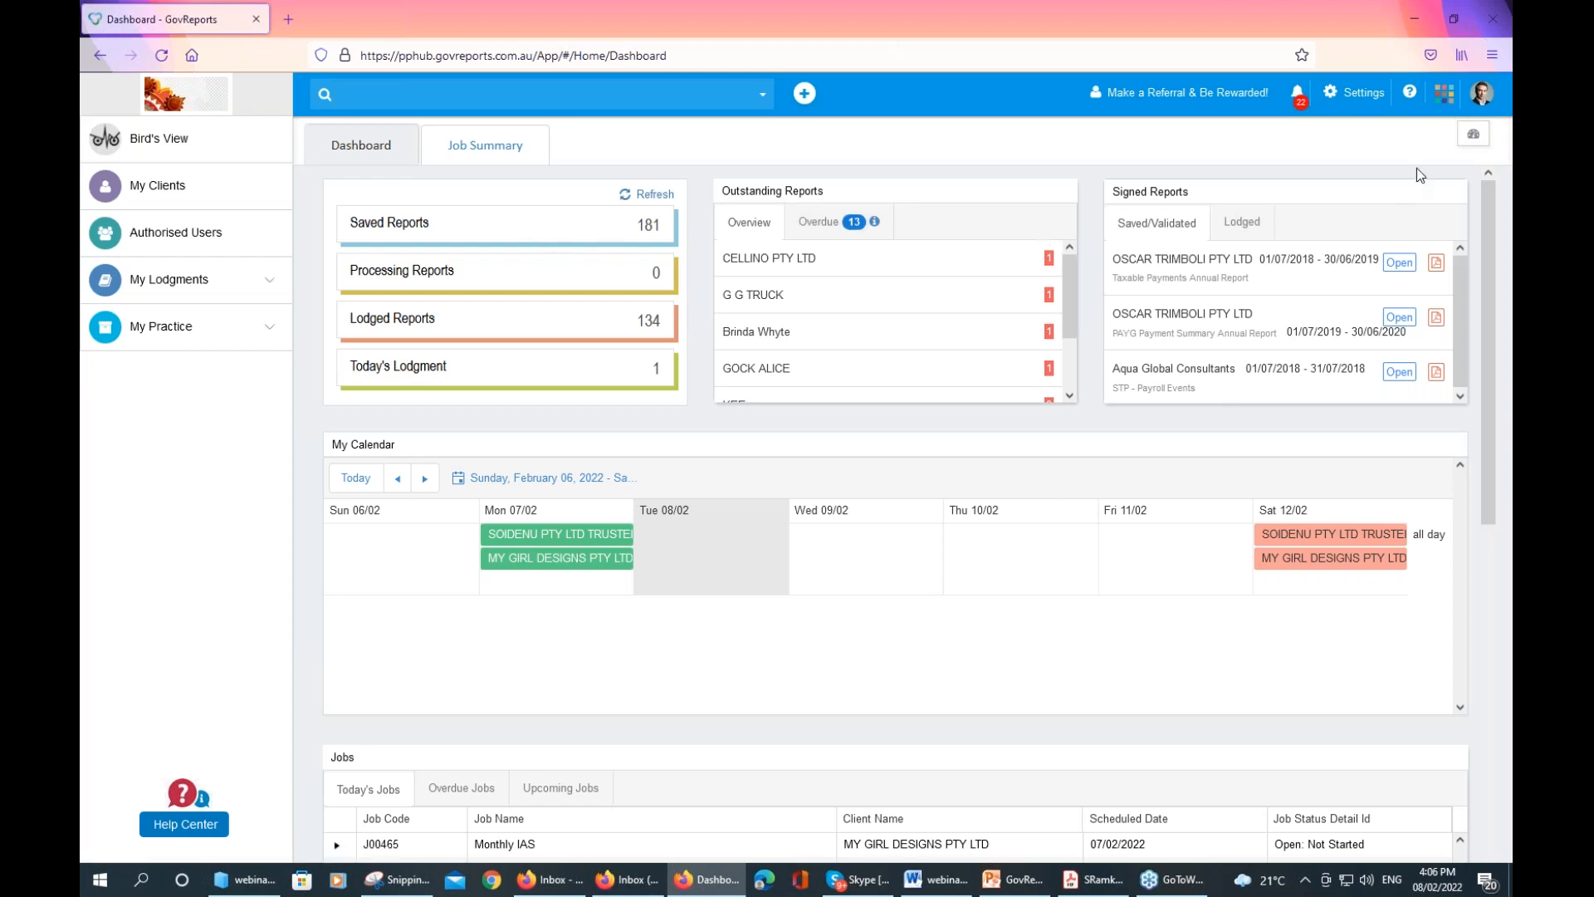
Hide the News and User Profile widgets, then move Outstanding Reports ahead of Signed Reports
click(1472, 137)
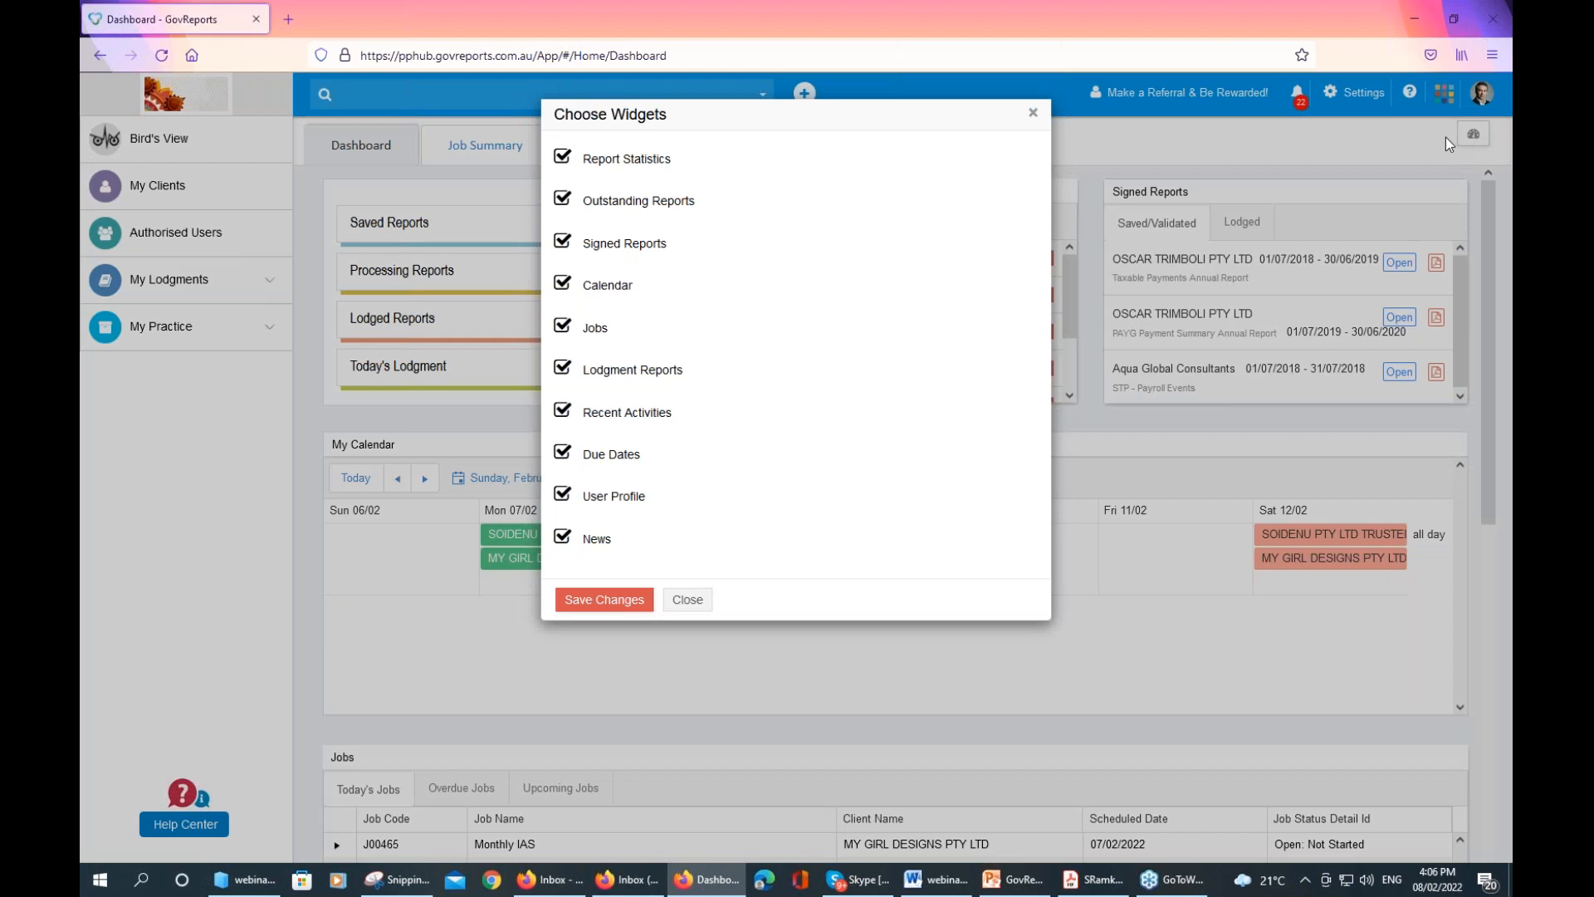
click(565, 541)
click(564, 496)
click(584, 602)
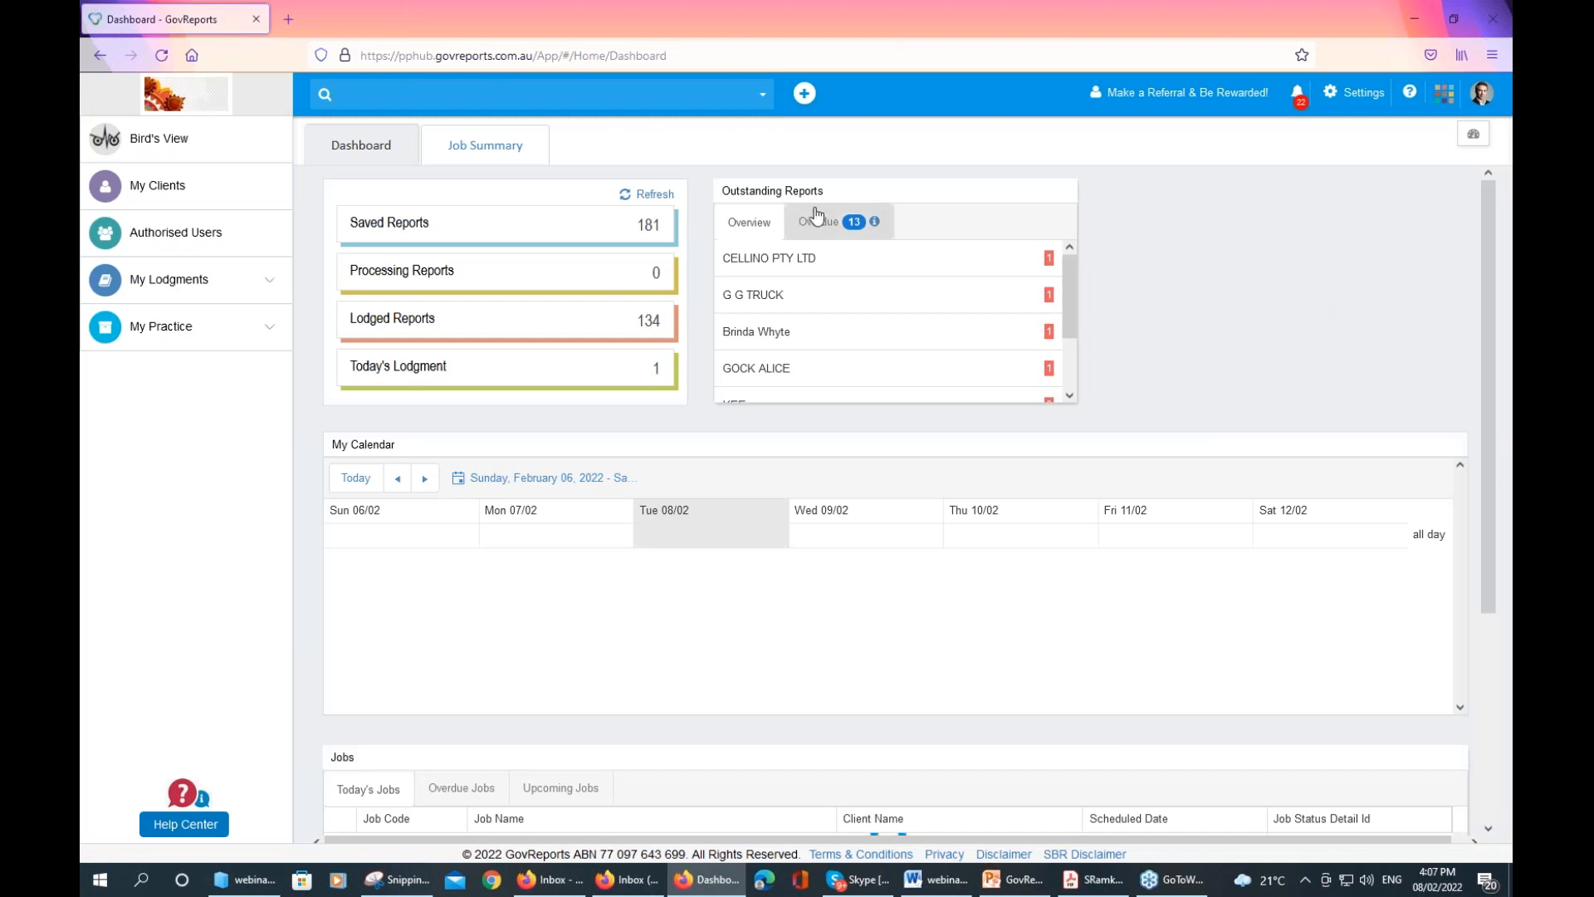
drag(837, 196, 1234, 204)
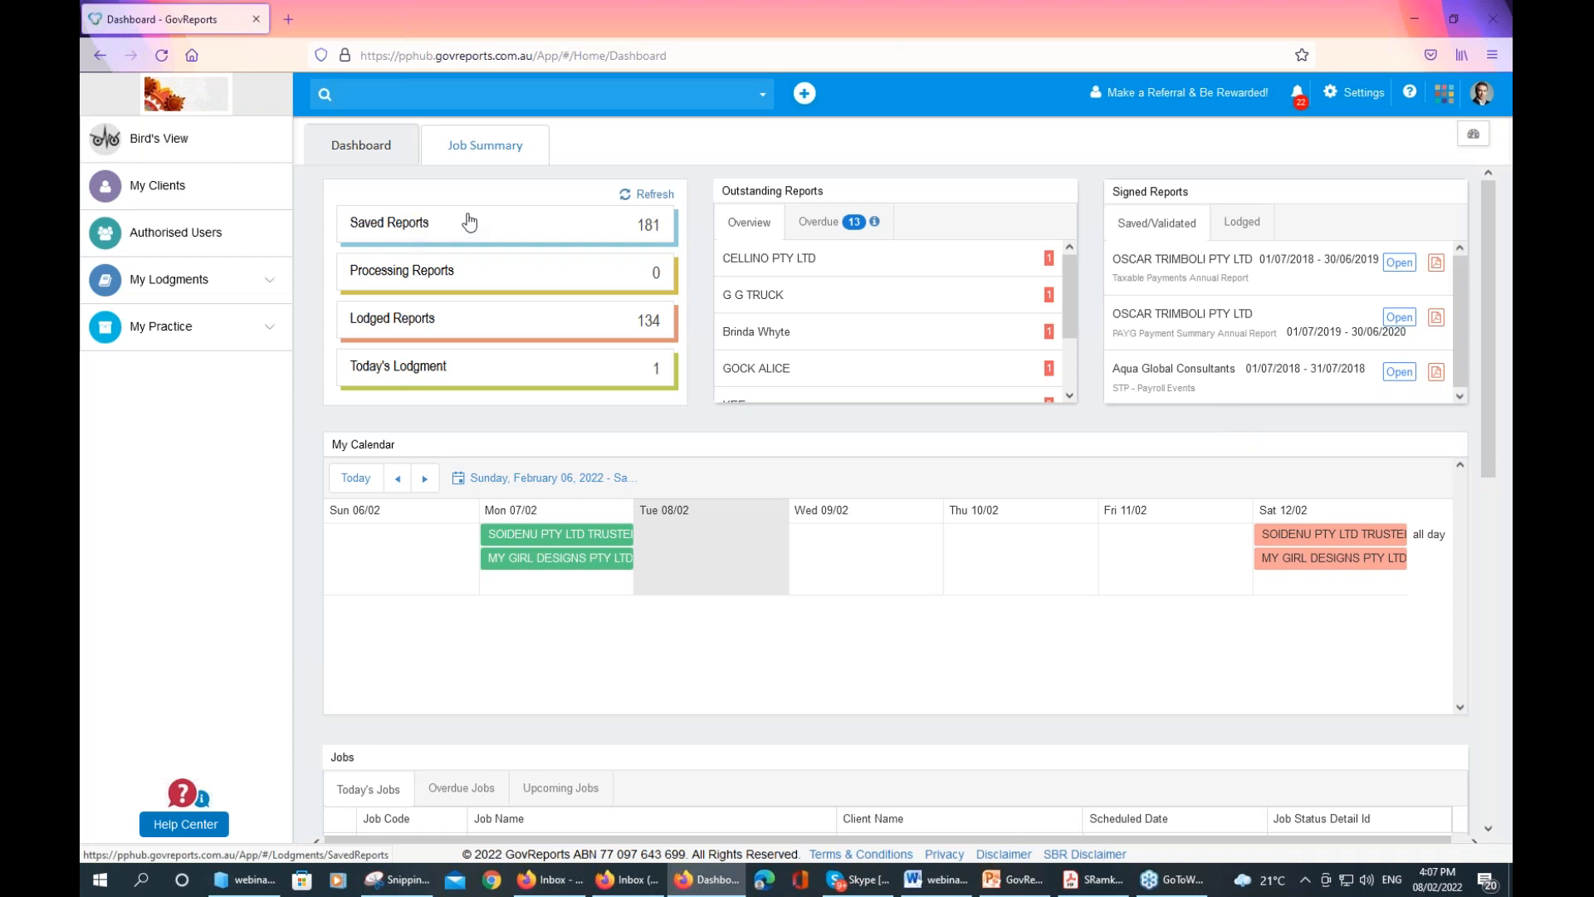
click(515, 228)
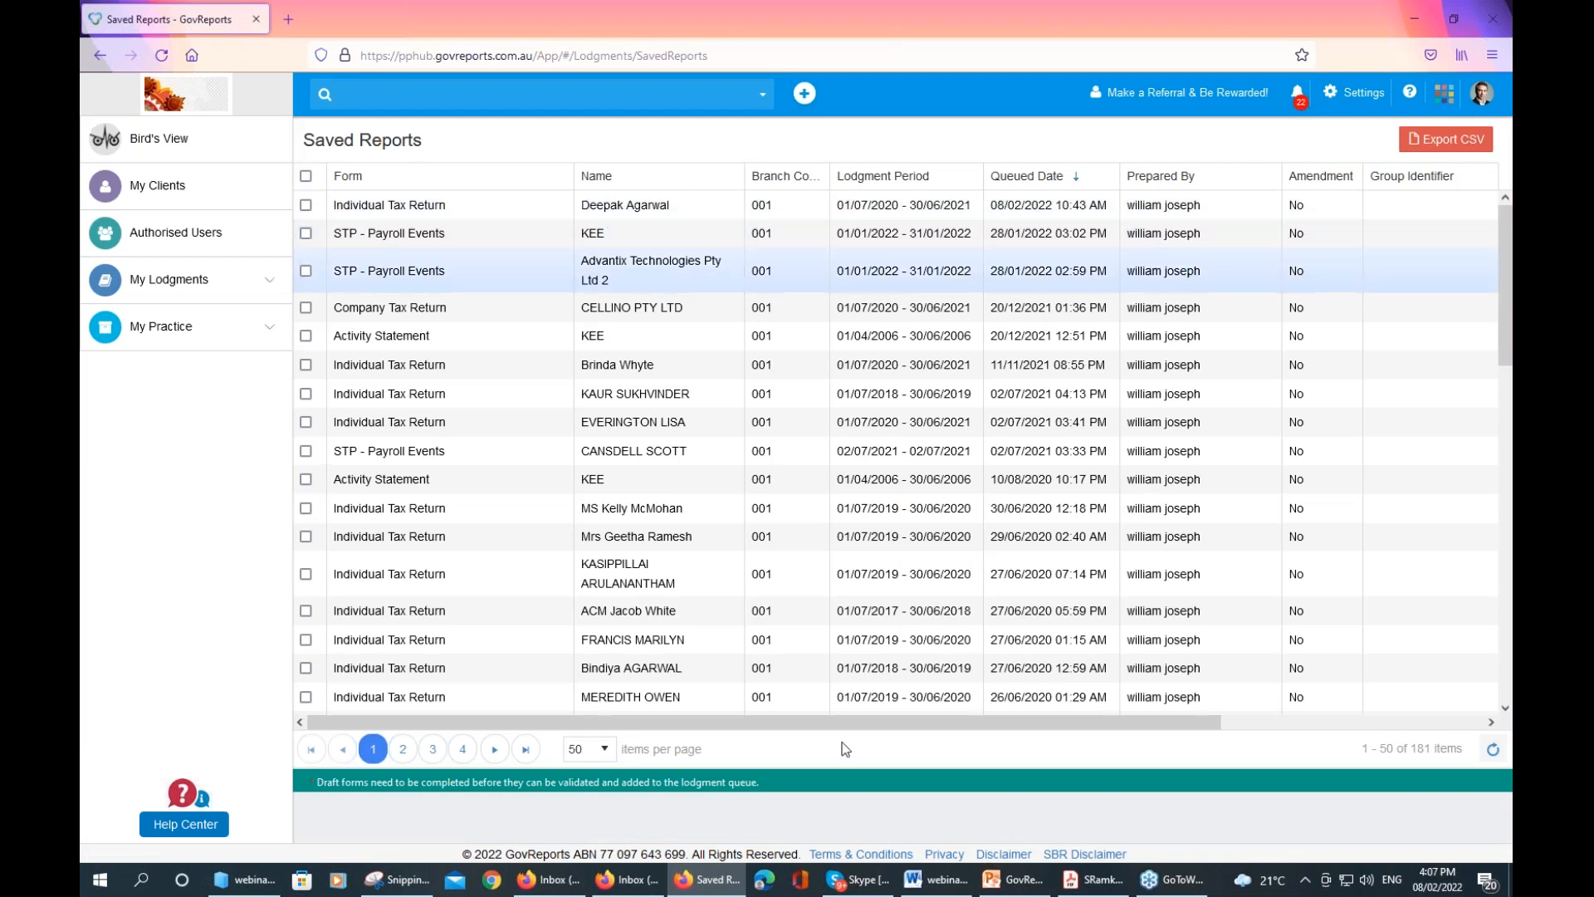
drag(1077, 721, 1123, 720)
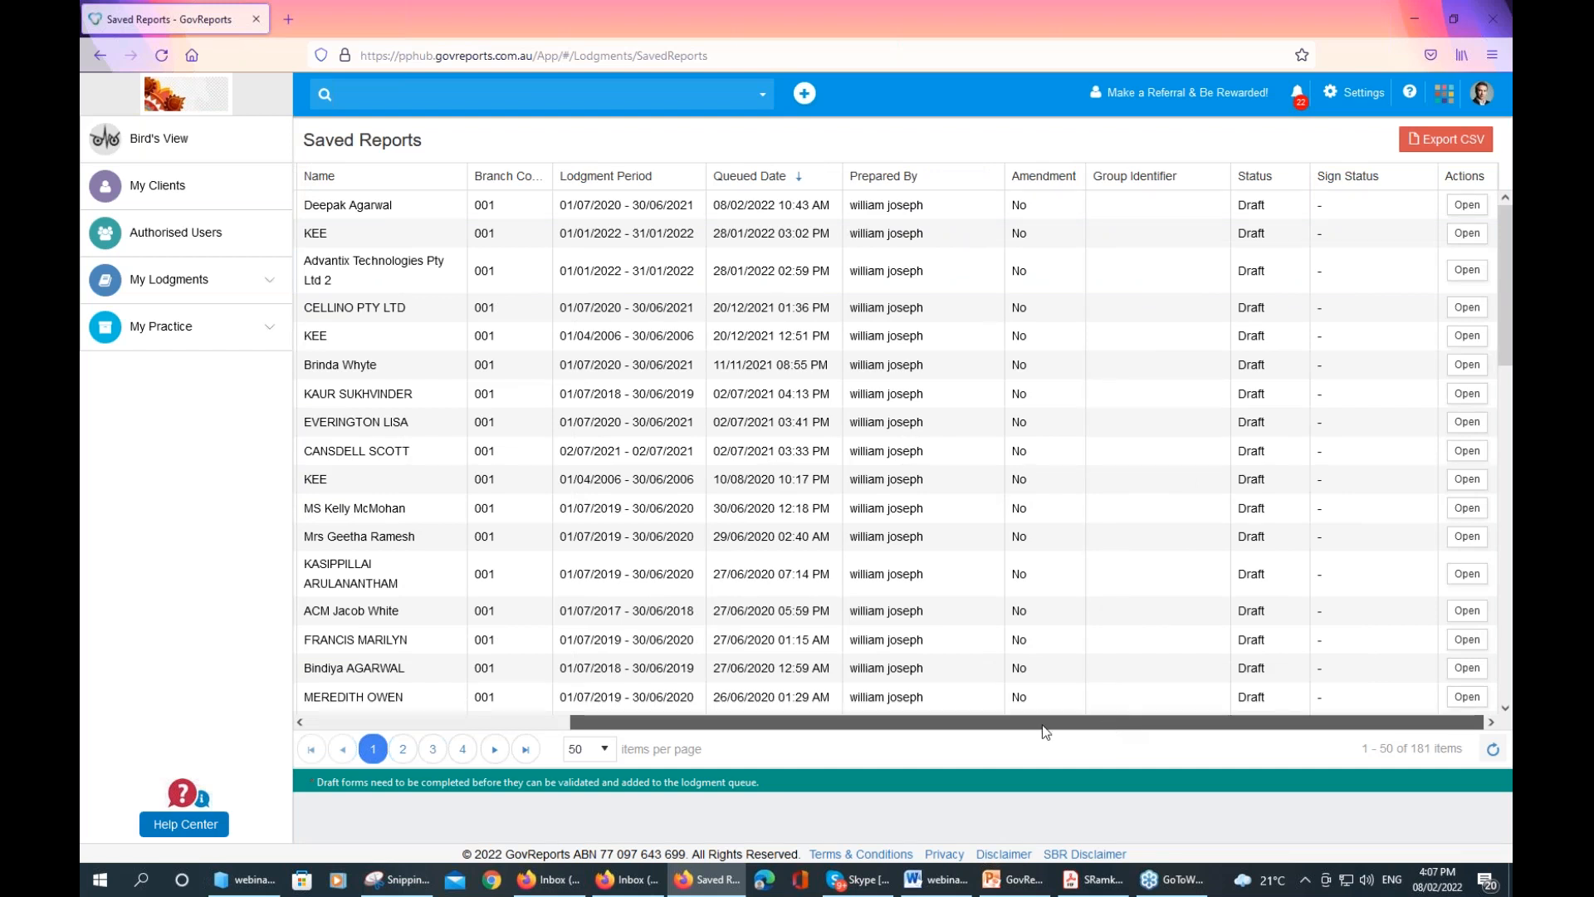
drag(1125, 726, 1233, 719)
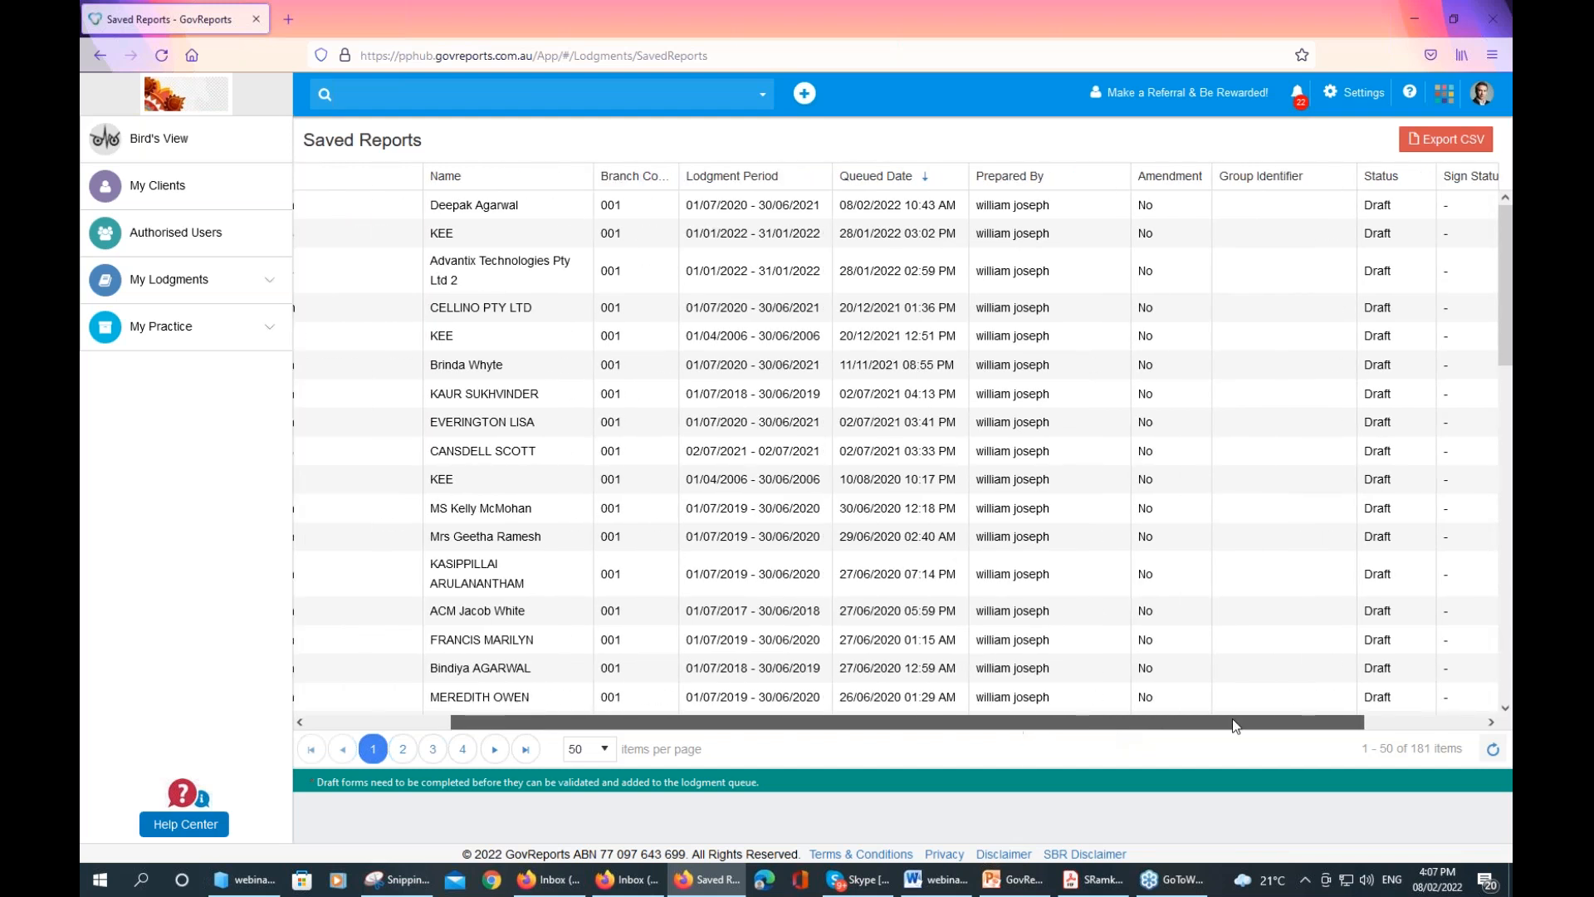
drag(909, 731, 1263, 716)
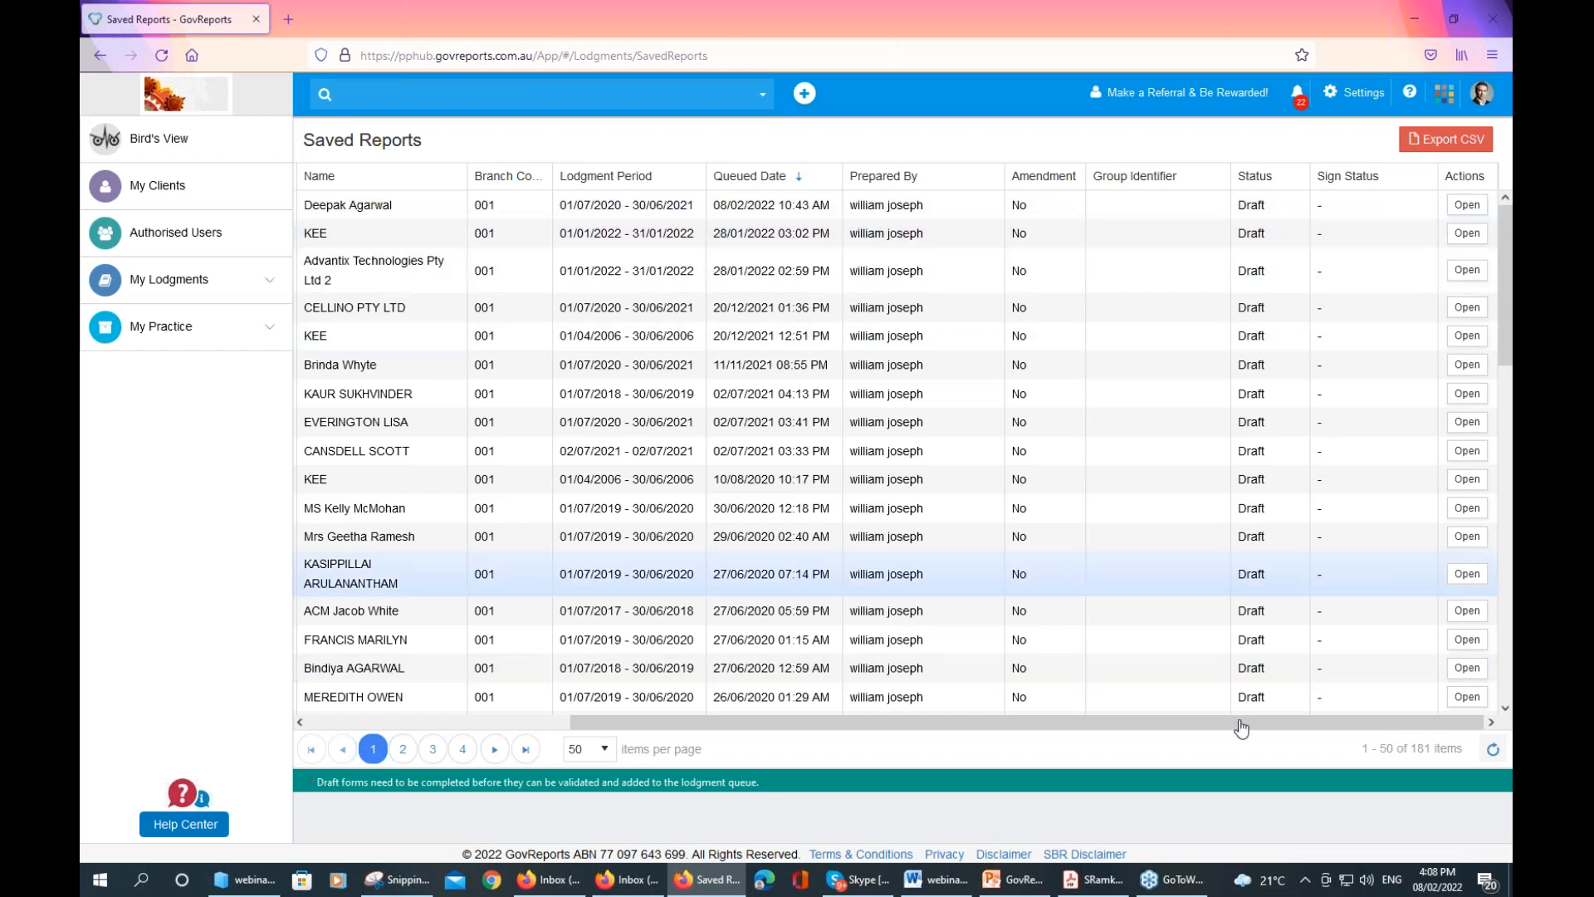
drag(1222, 728, 787, 759)
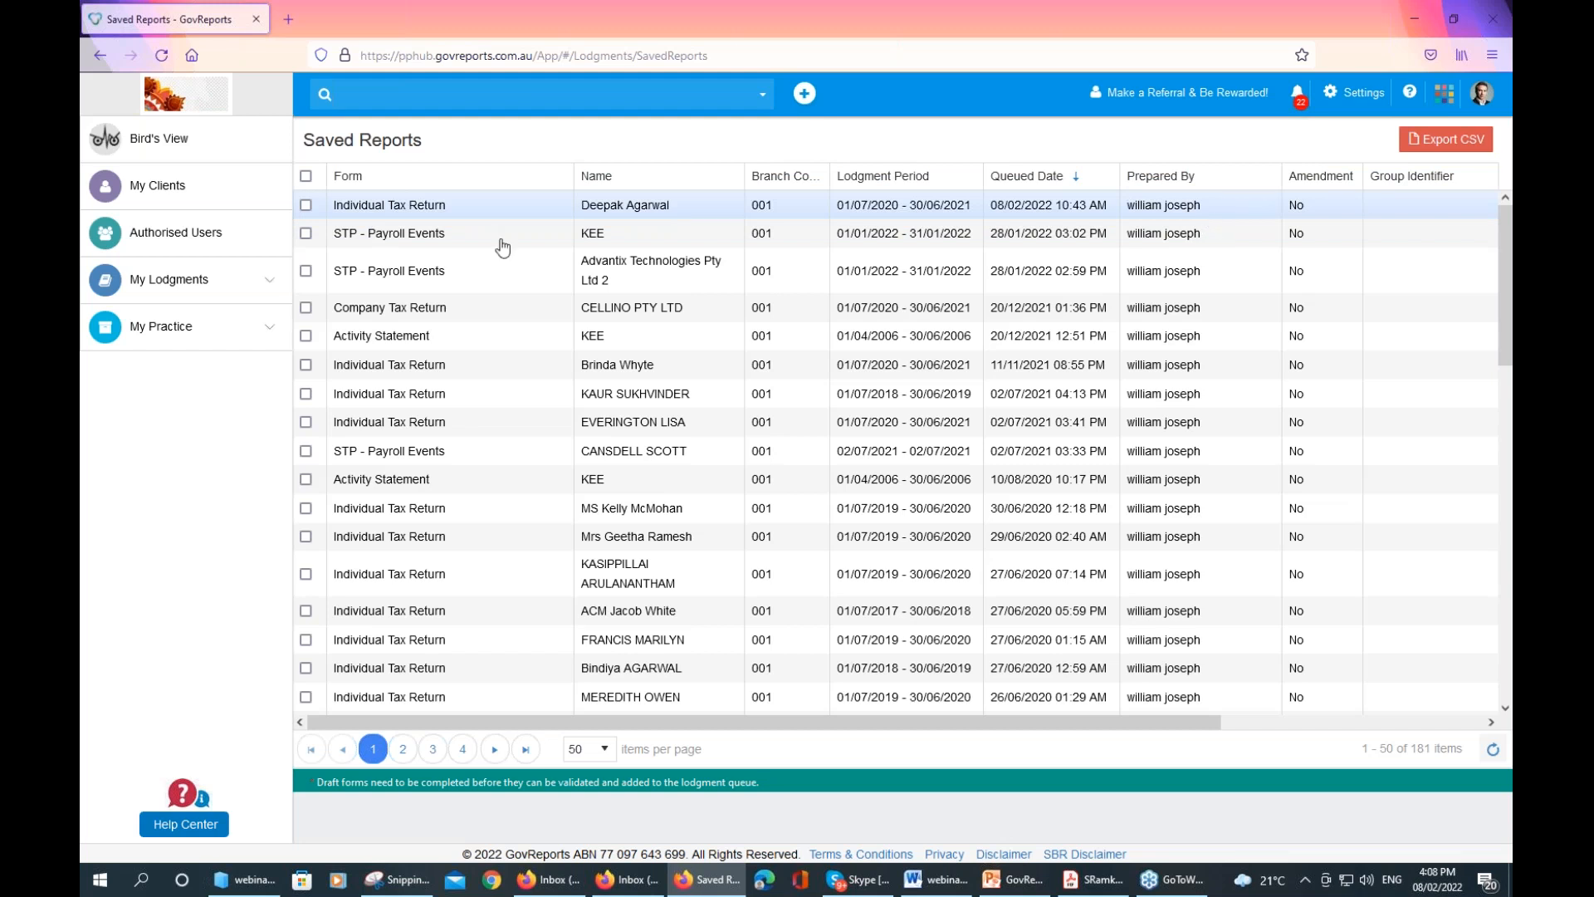
click(200, 160)
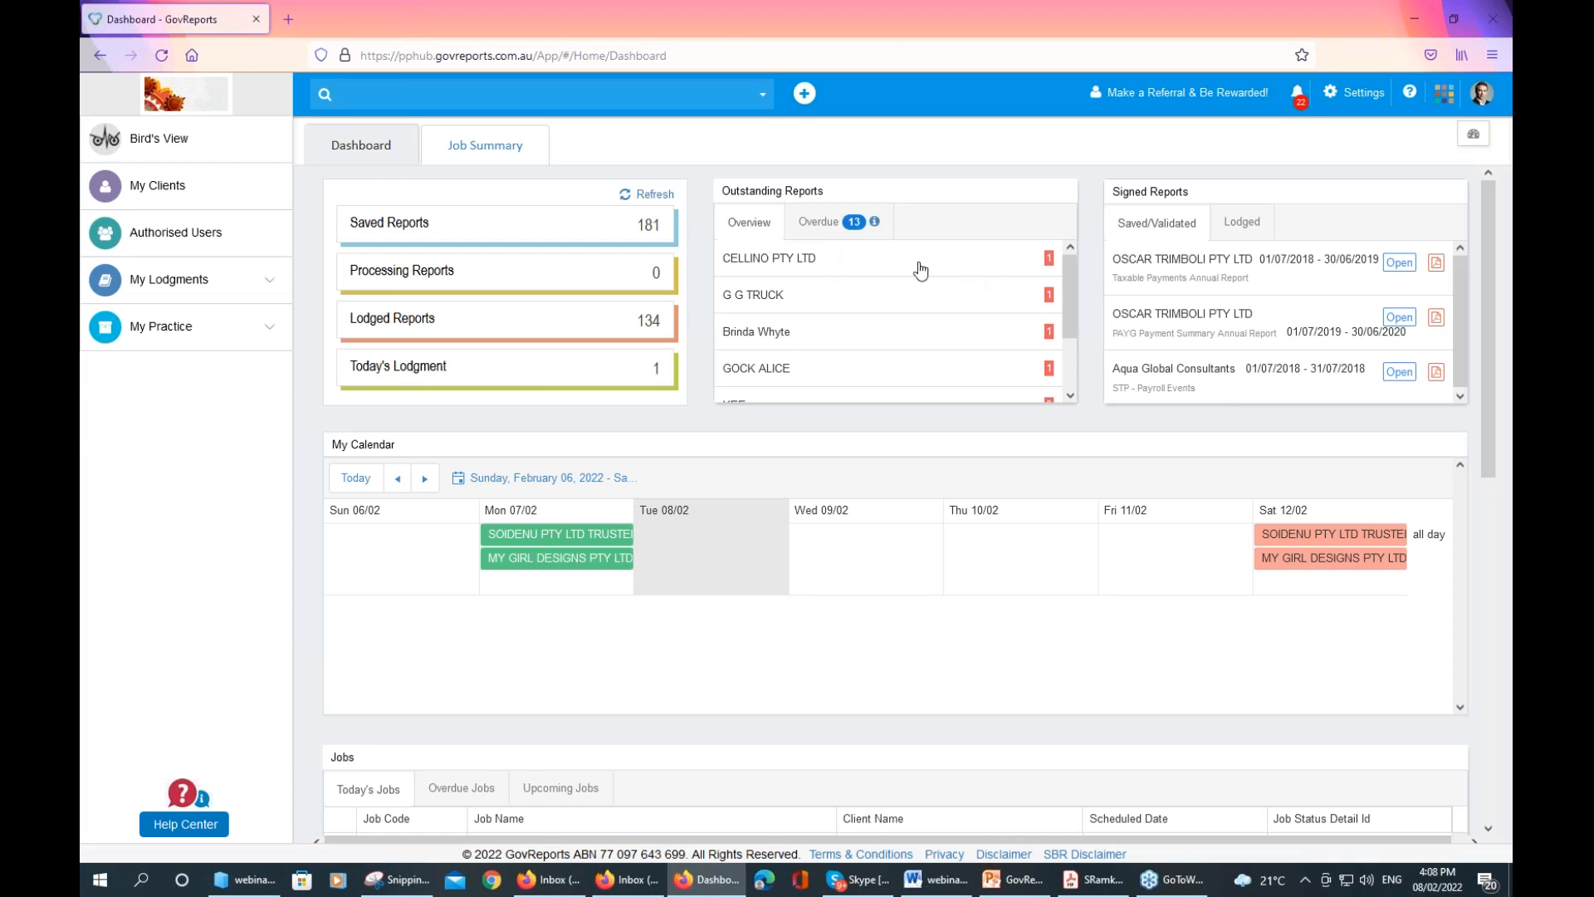
Show the overdue outstanding reports, scroll through them, then open the Saved Reports list
click(819, 224)
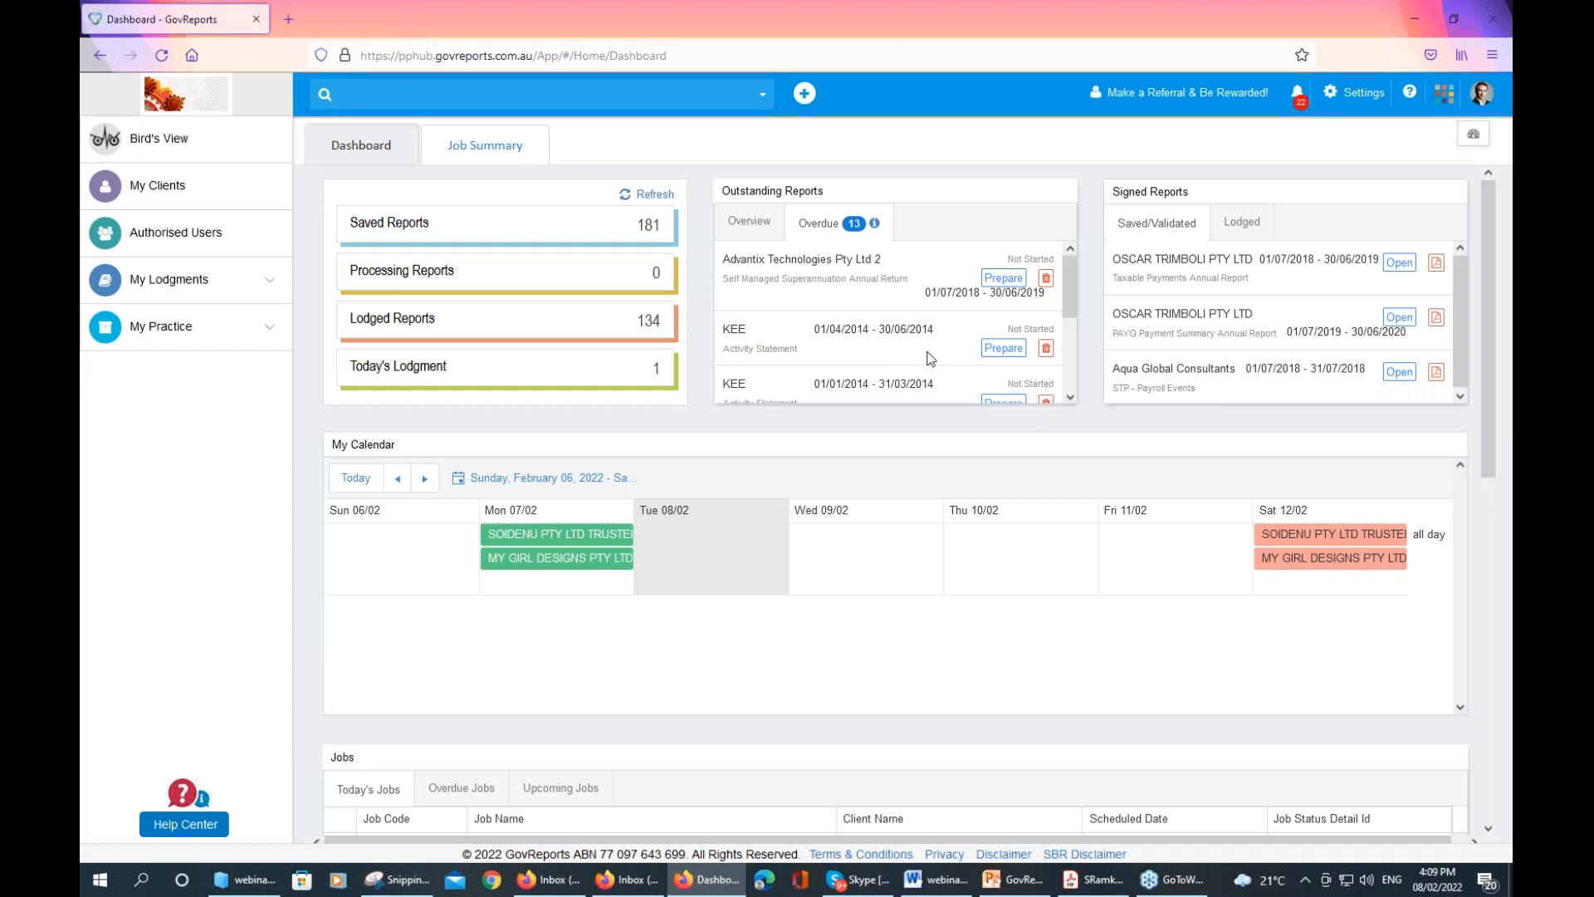
scroll(1069, 325, down, 3)
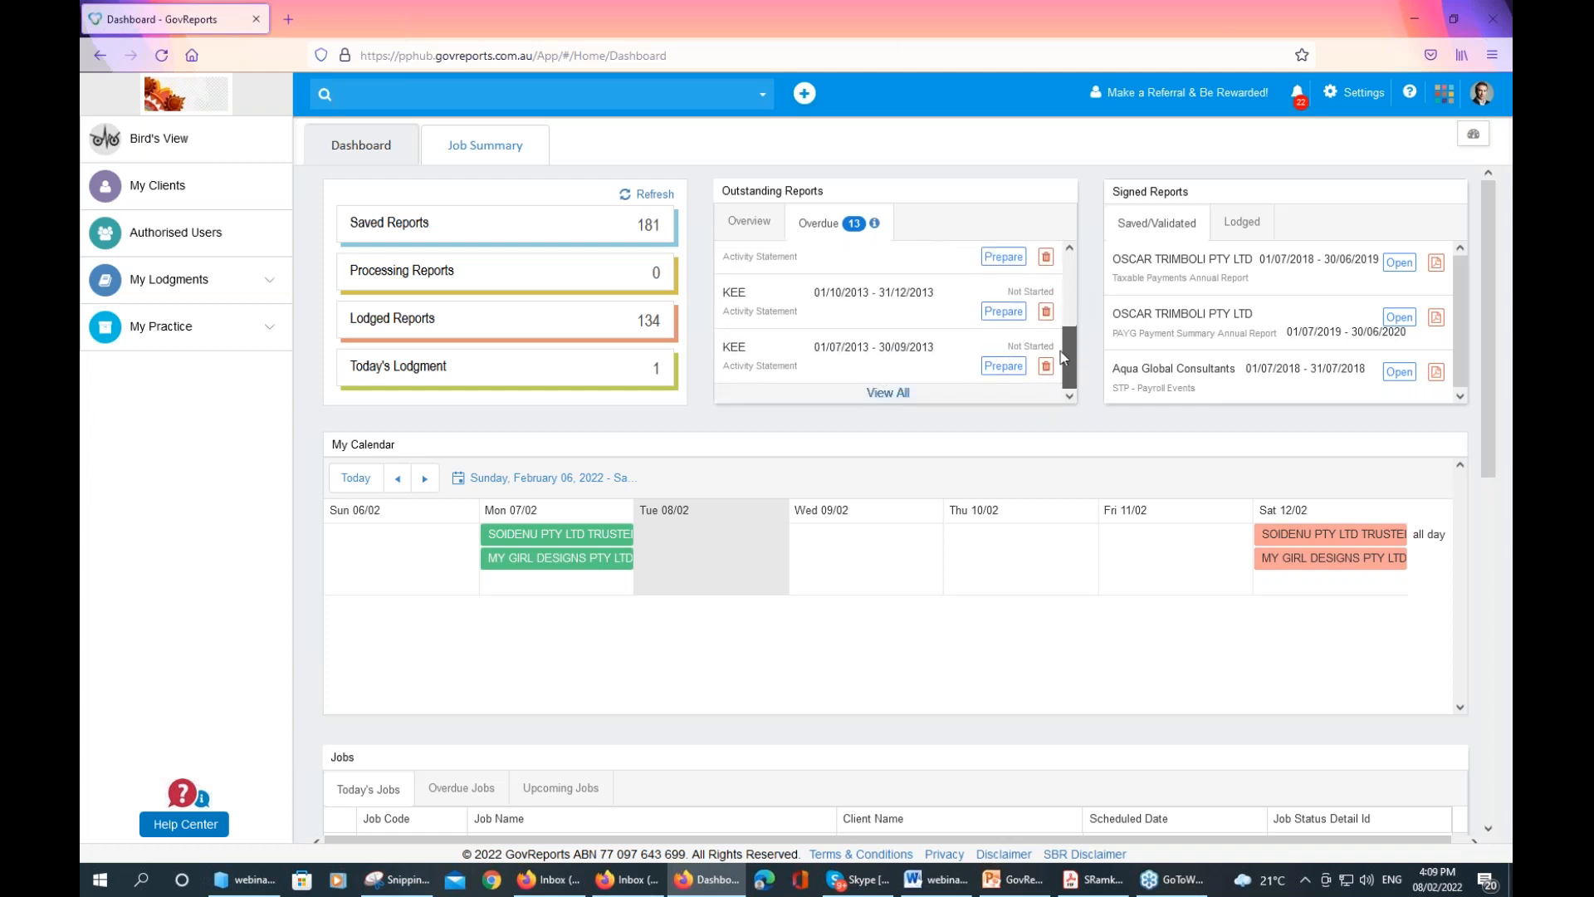
scroll(1069, 366, up, 5)
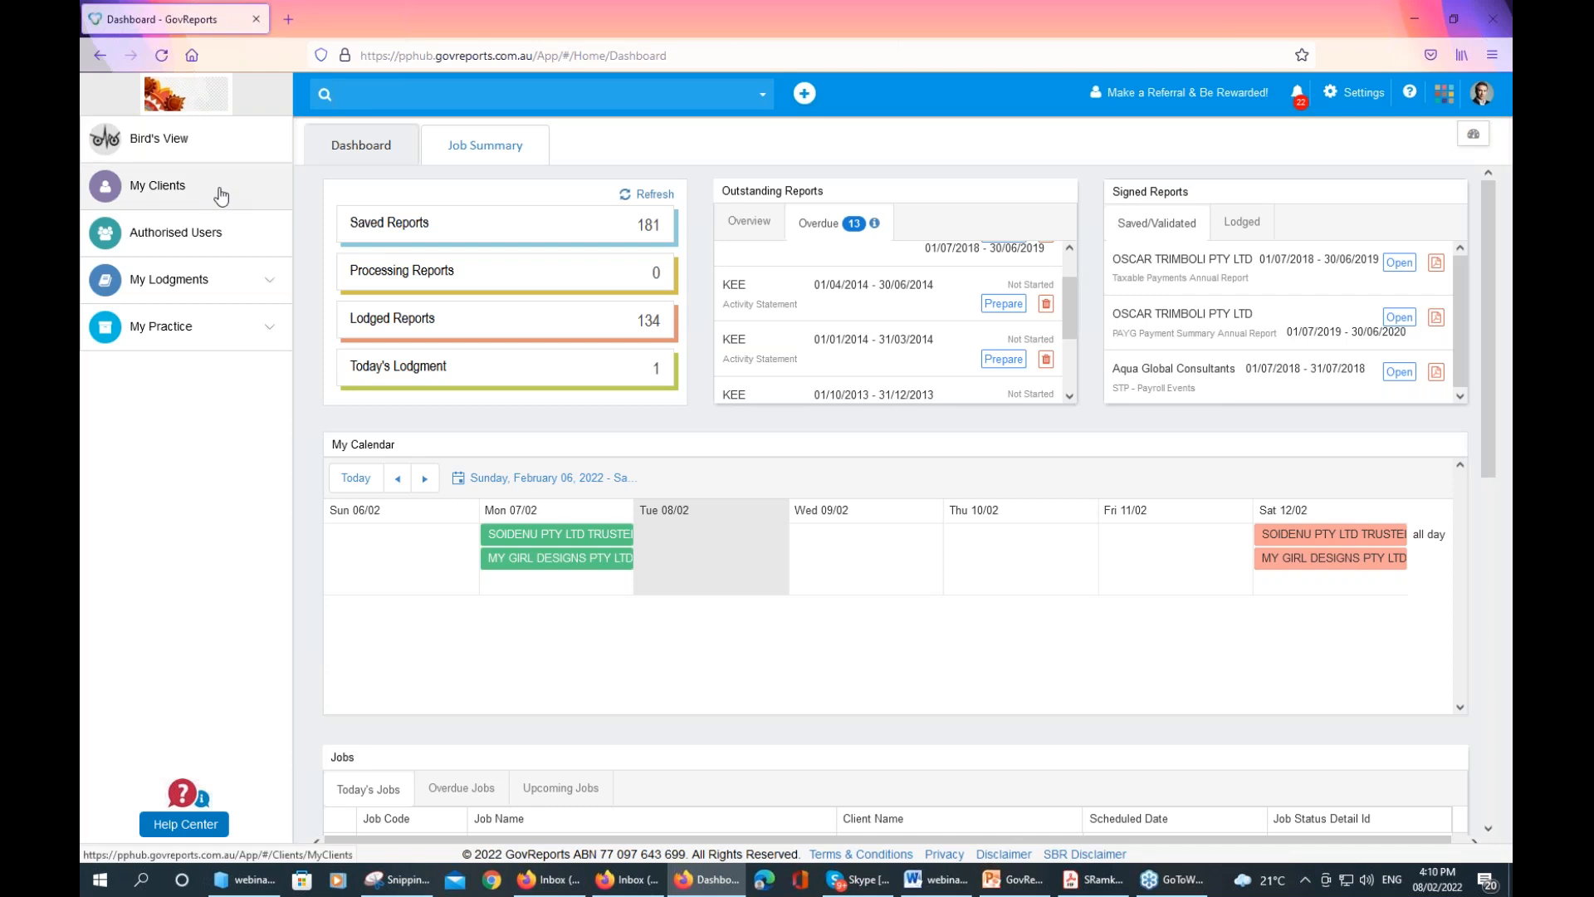
click(474, 228)
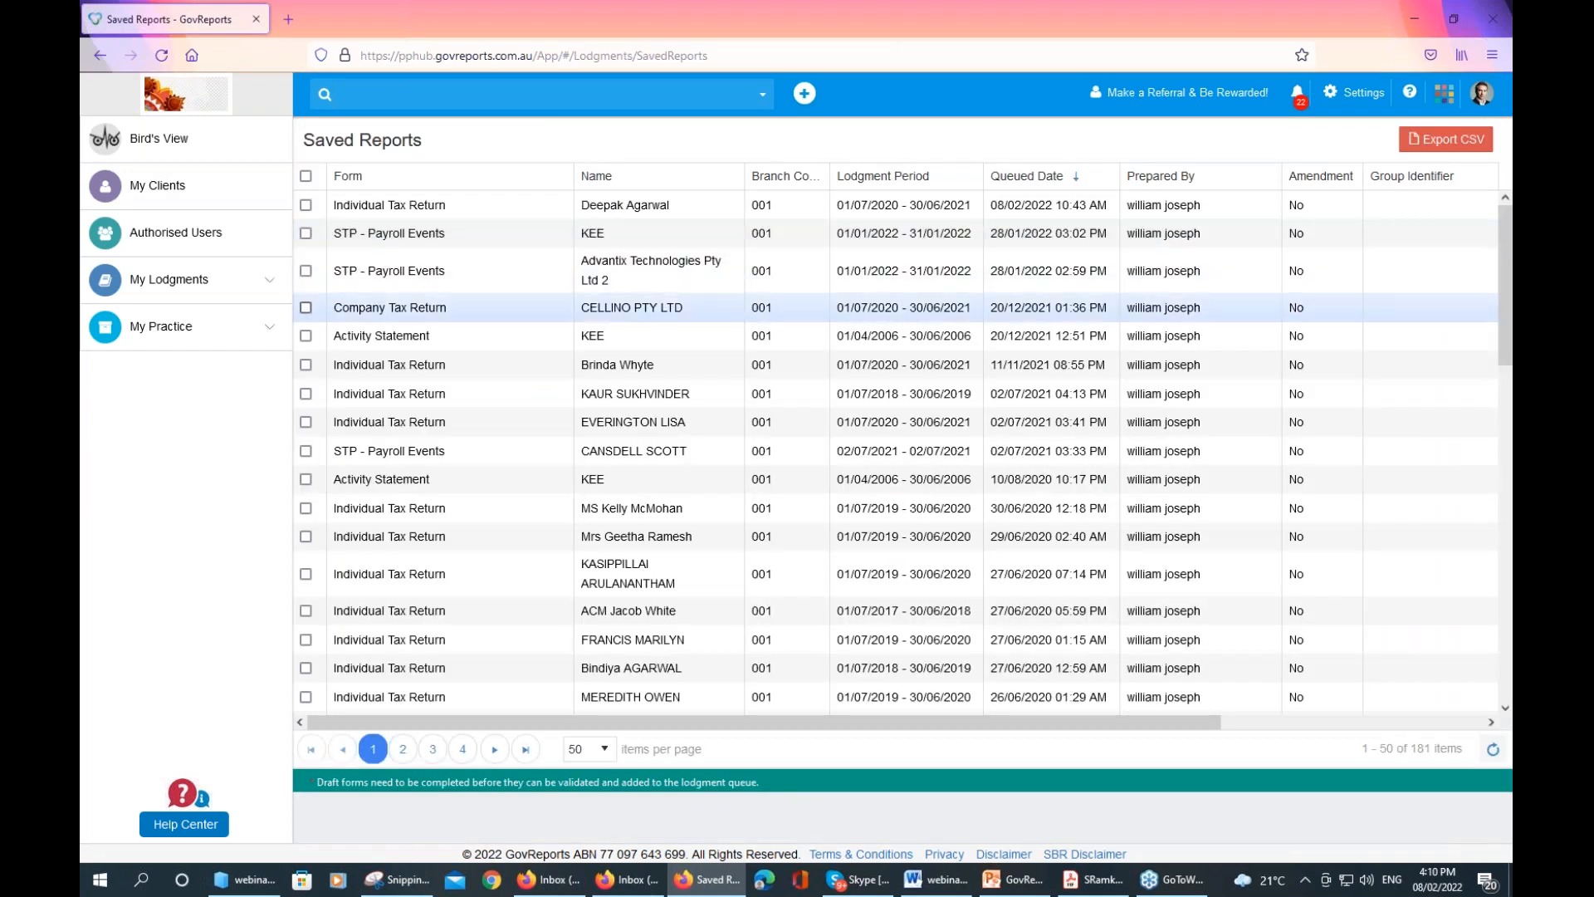
click(306, 308)
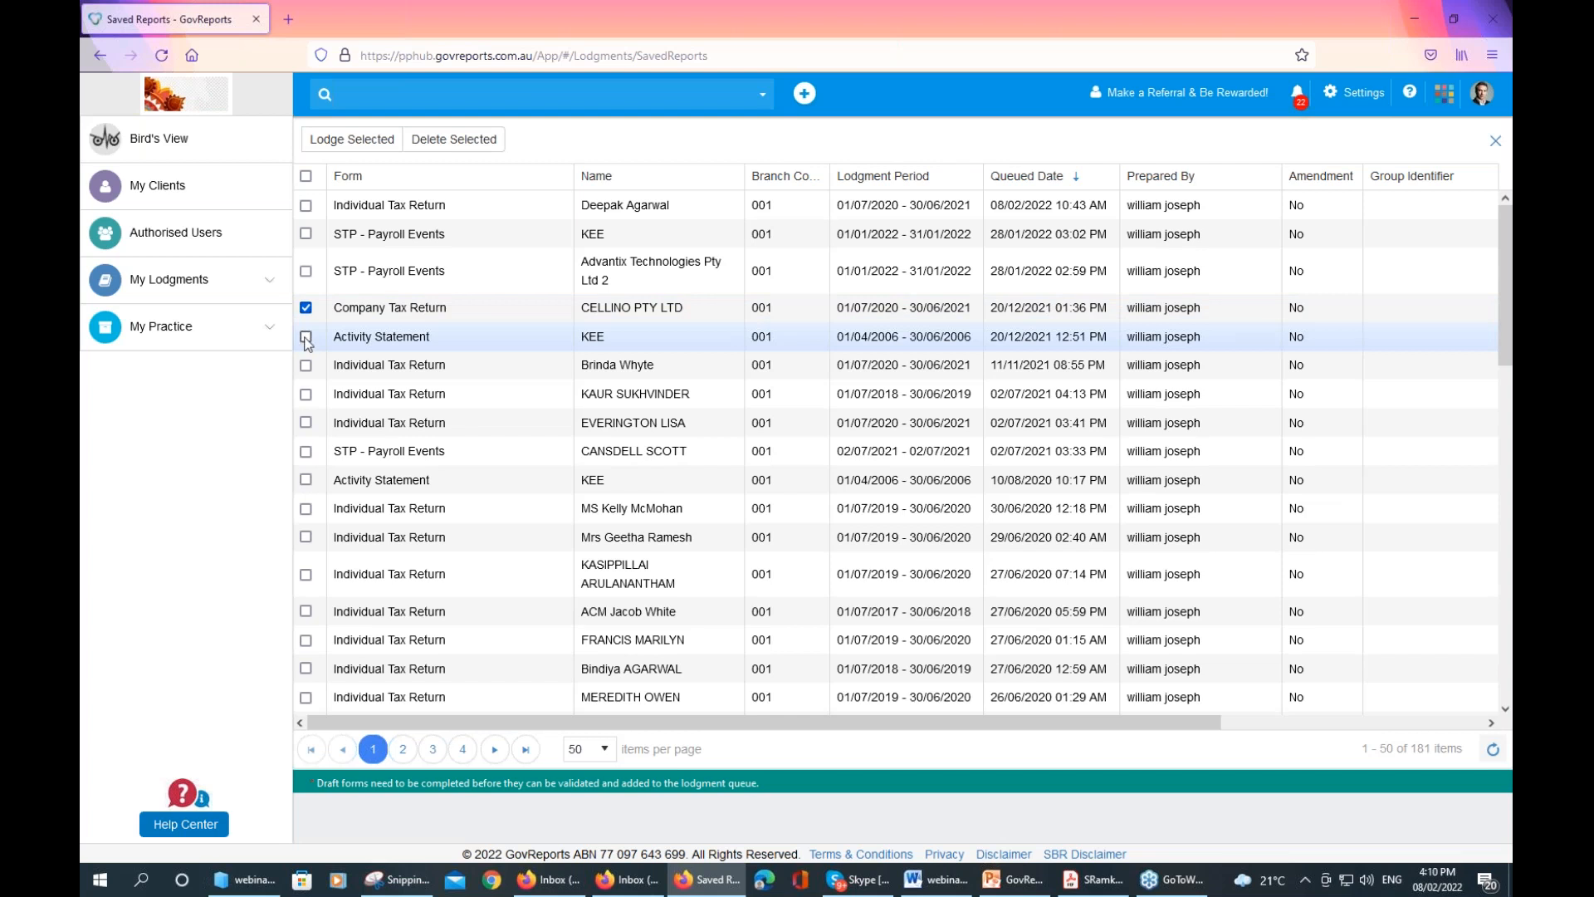
click(306, 337)
click(306, 365)
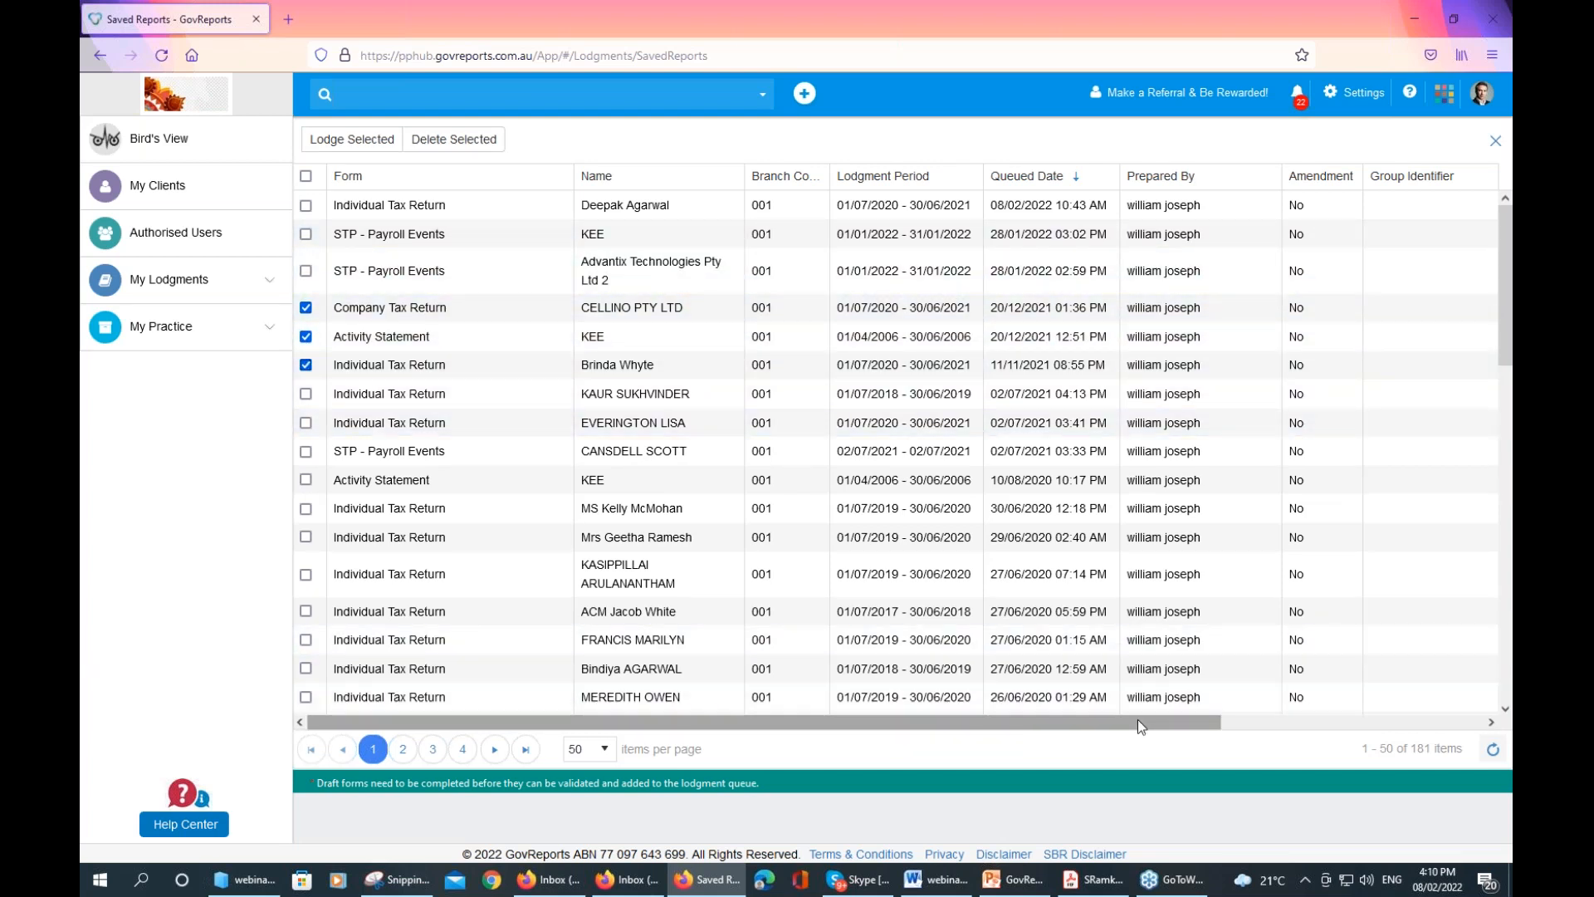
drag(1137, 719, 1352, 719)
drag(884, 721, 670, 721)
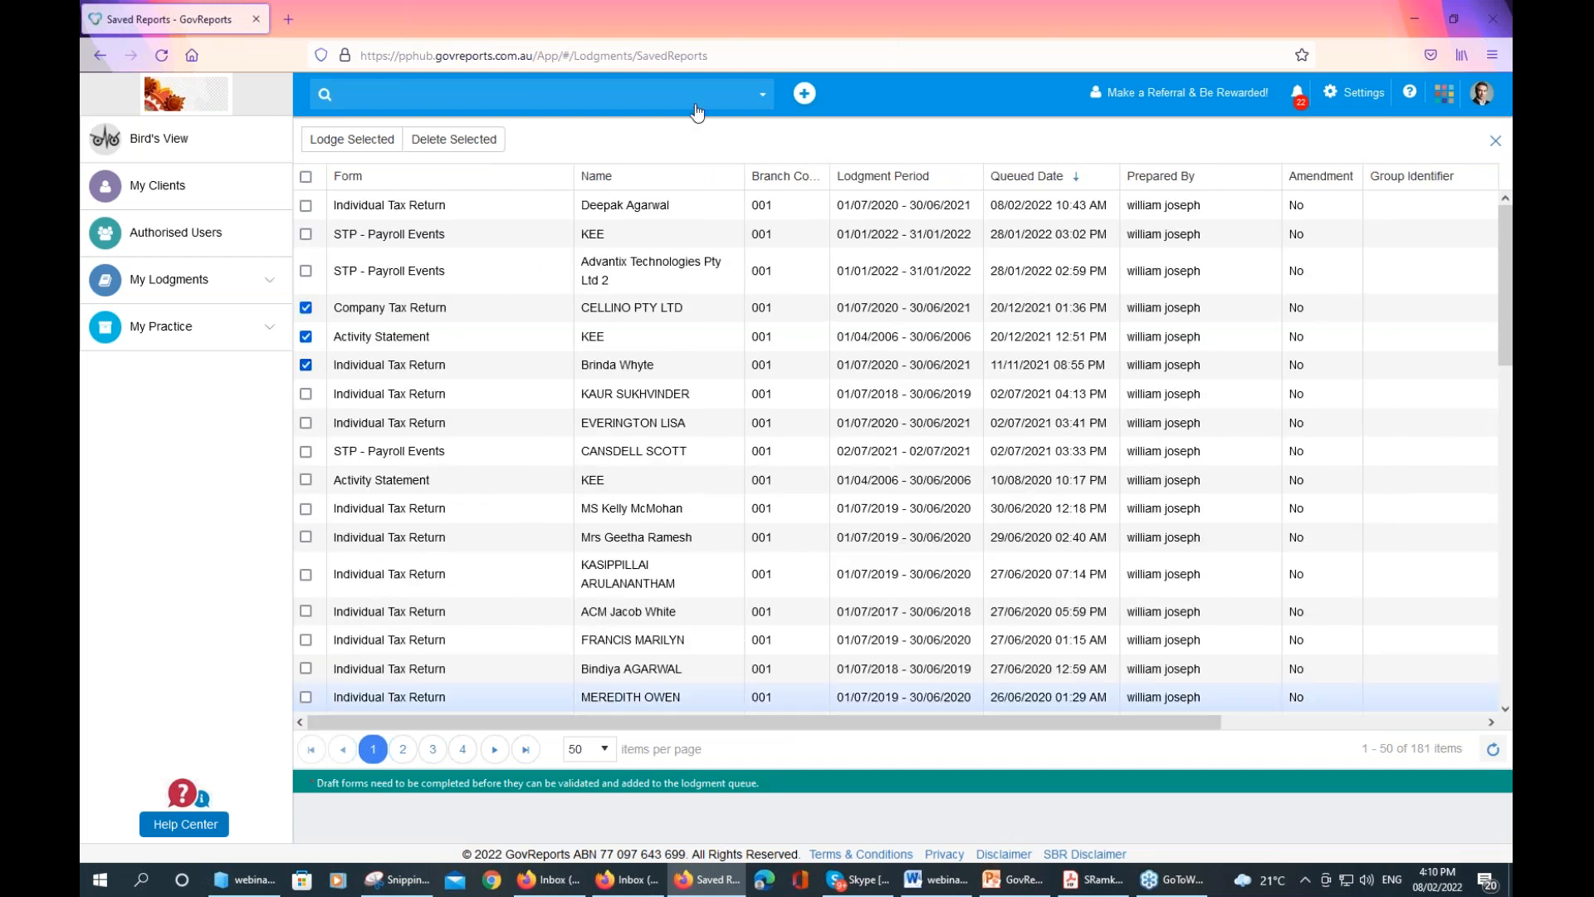
click(181, 143)
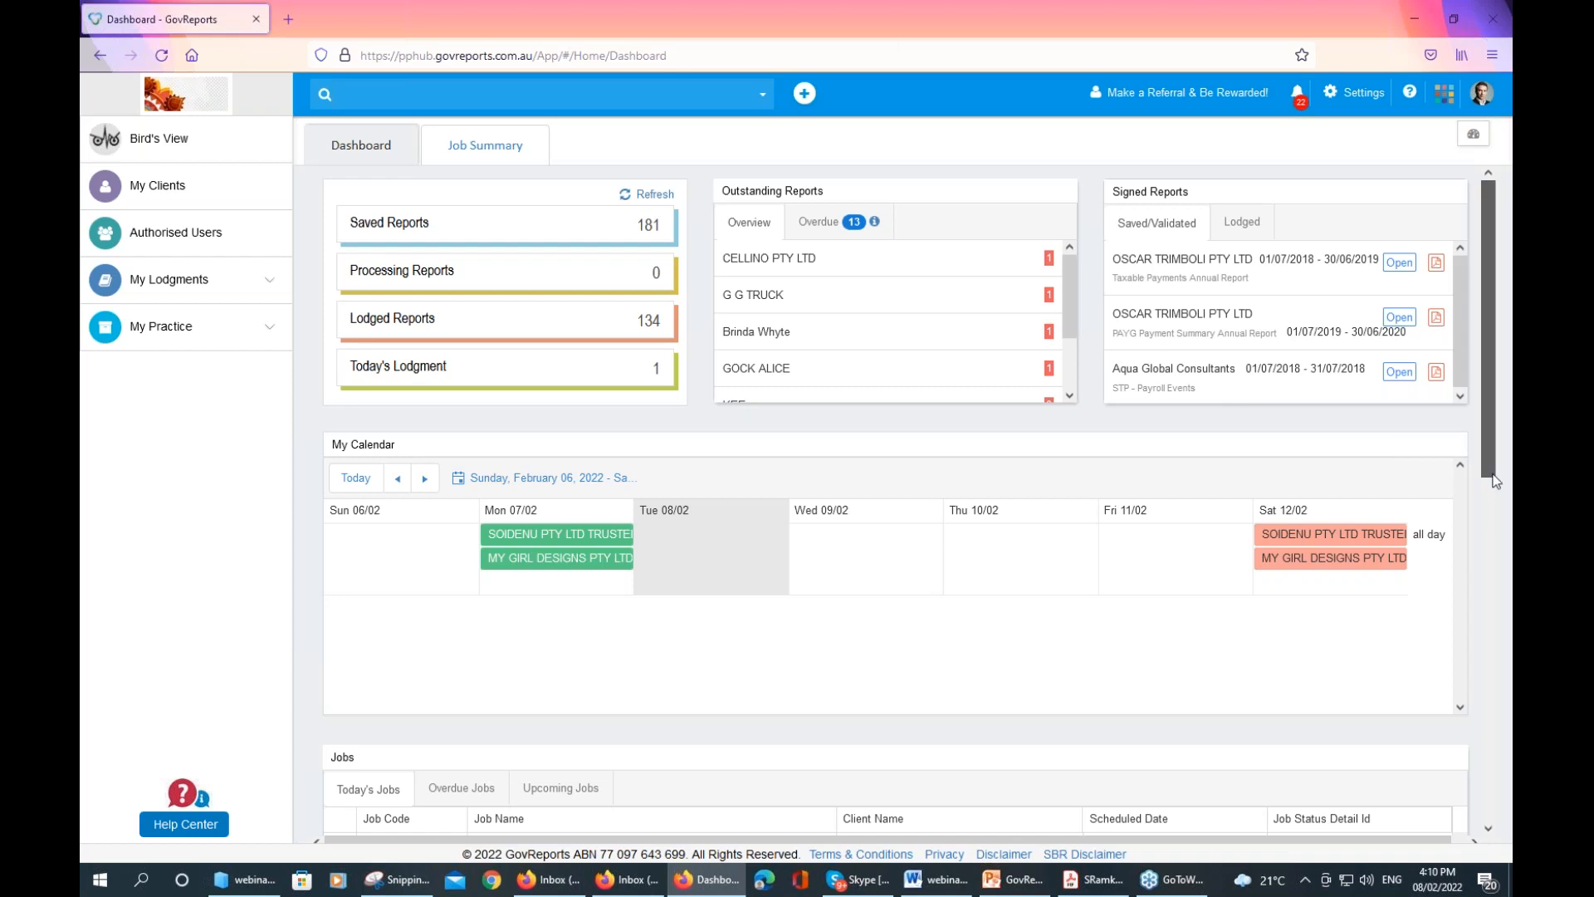
scroll(1494, 480, down, 4)
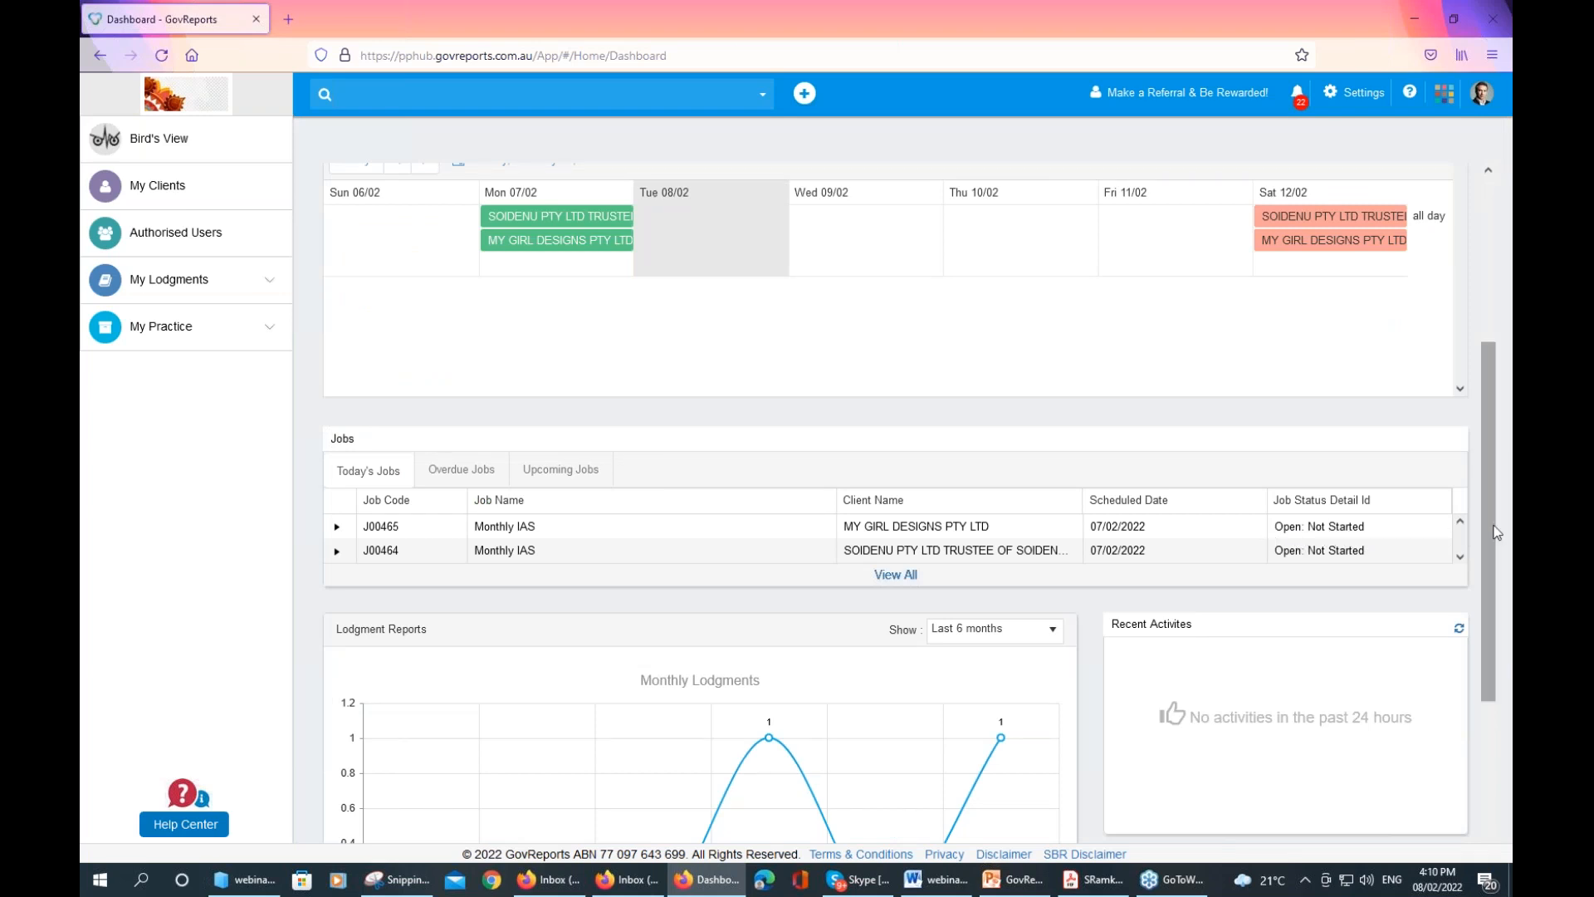
Scroll down to the Jobs and Lodgment Reports panels, then go to My Clients
drag(1486, 527, 1505, 584)
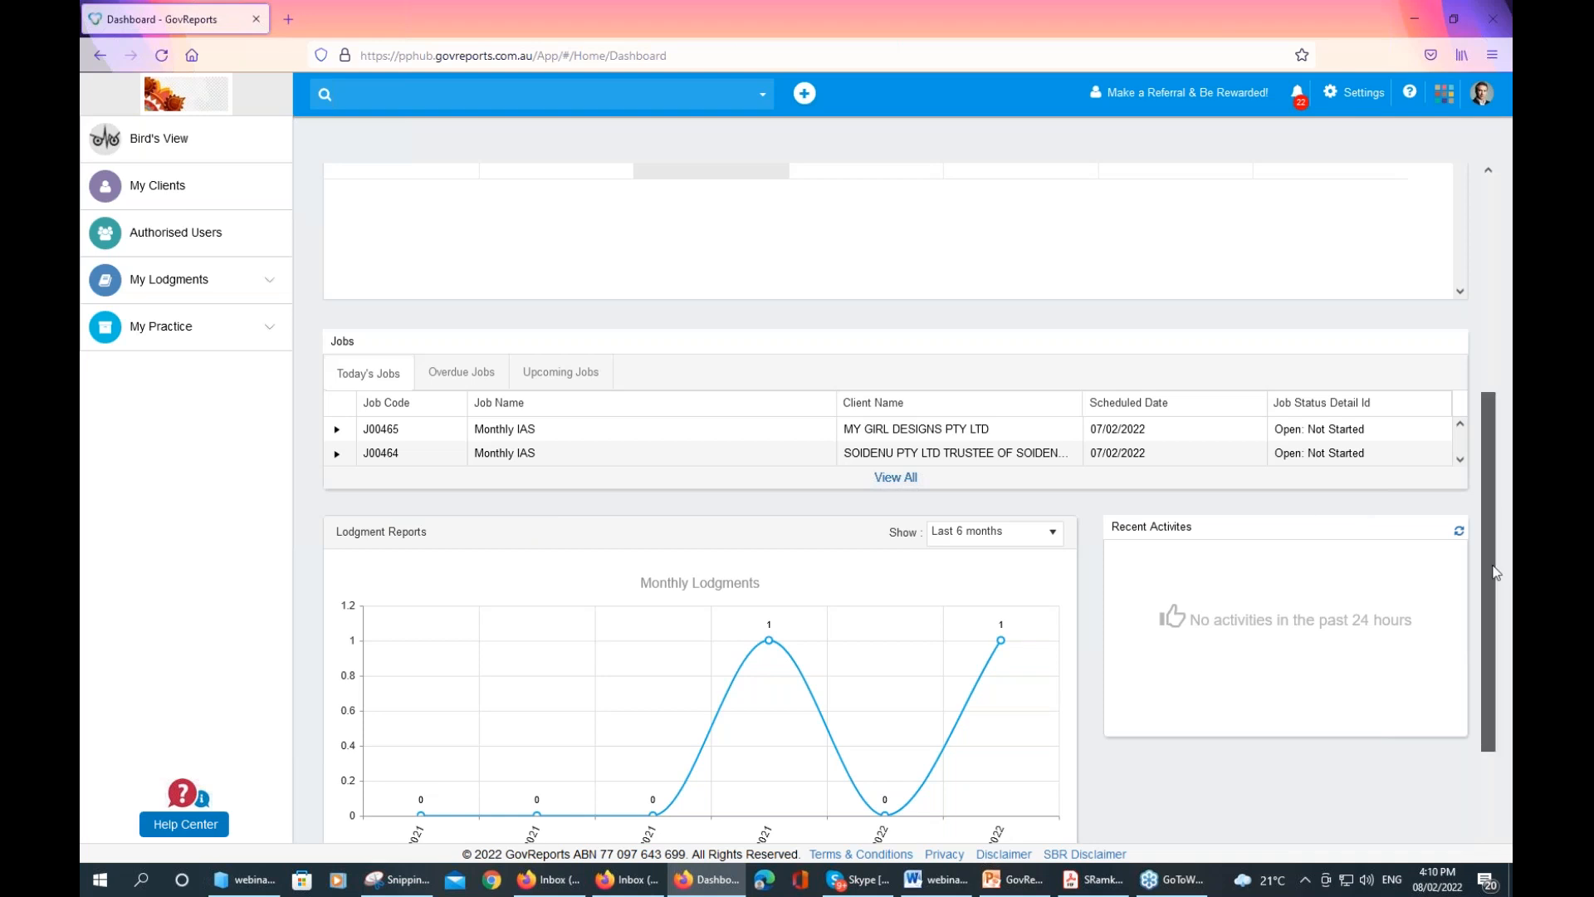
scroll(841, 544, down, 3)
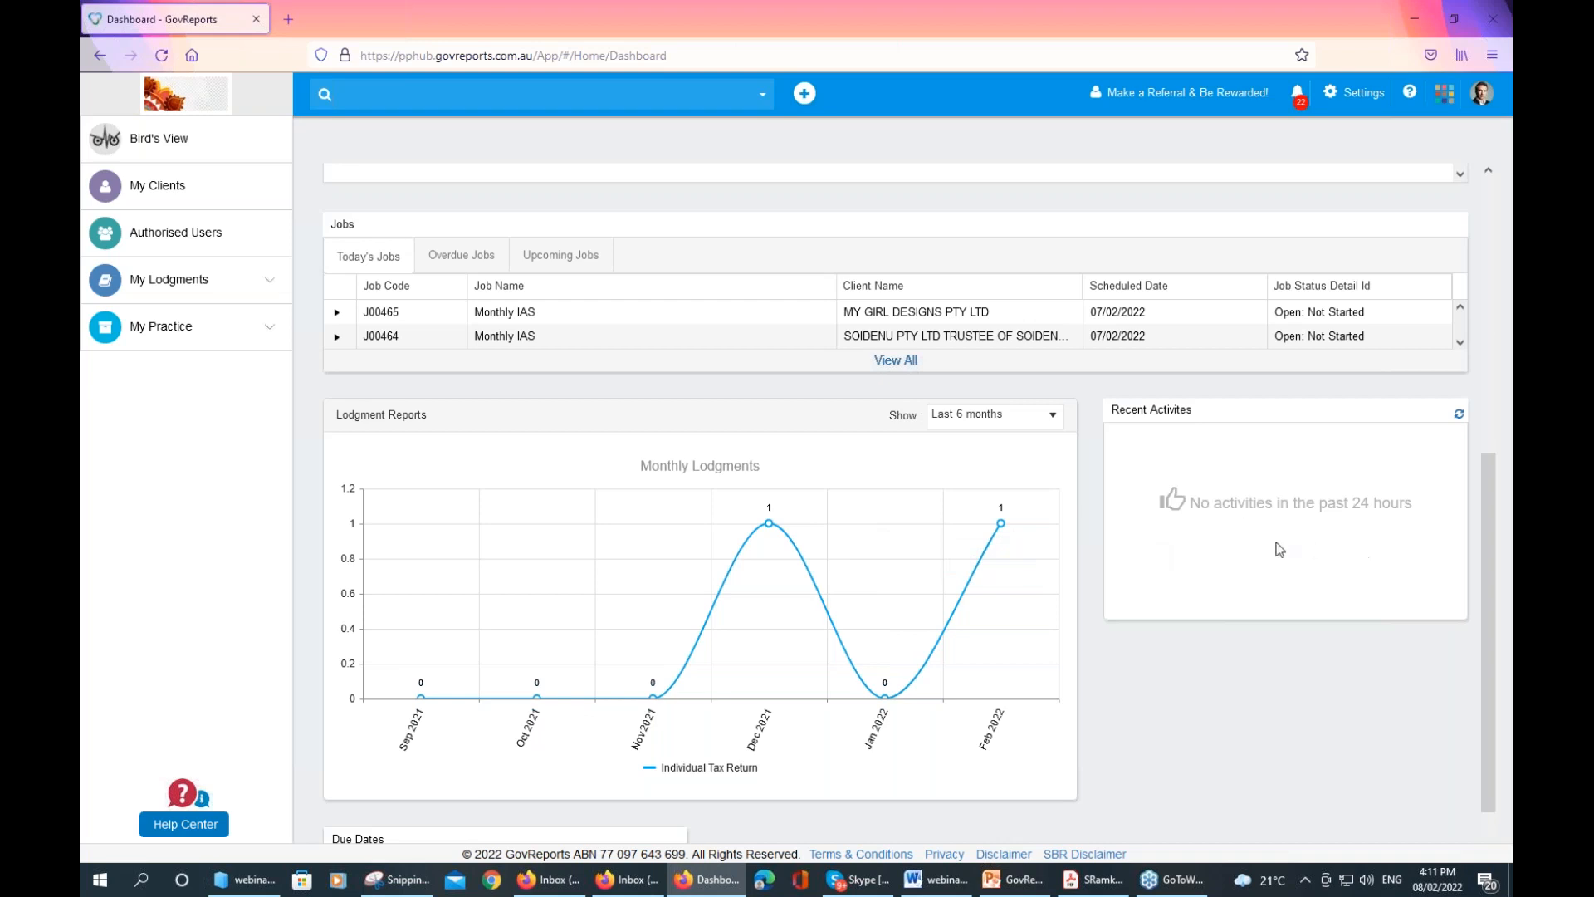
drag(1487, 601, 1491, 335)
click(176, 189)
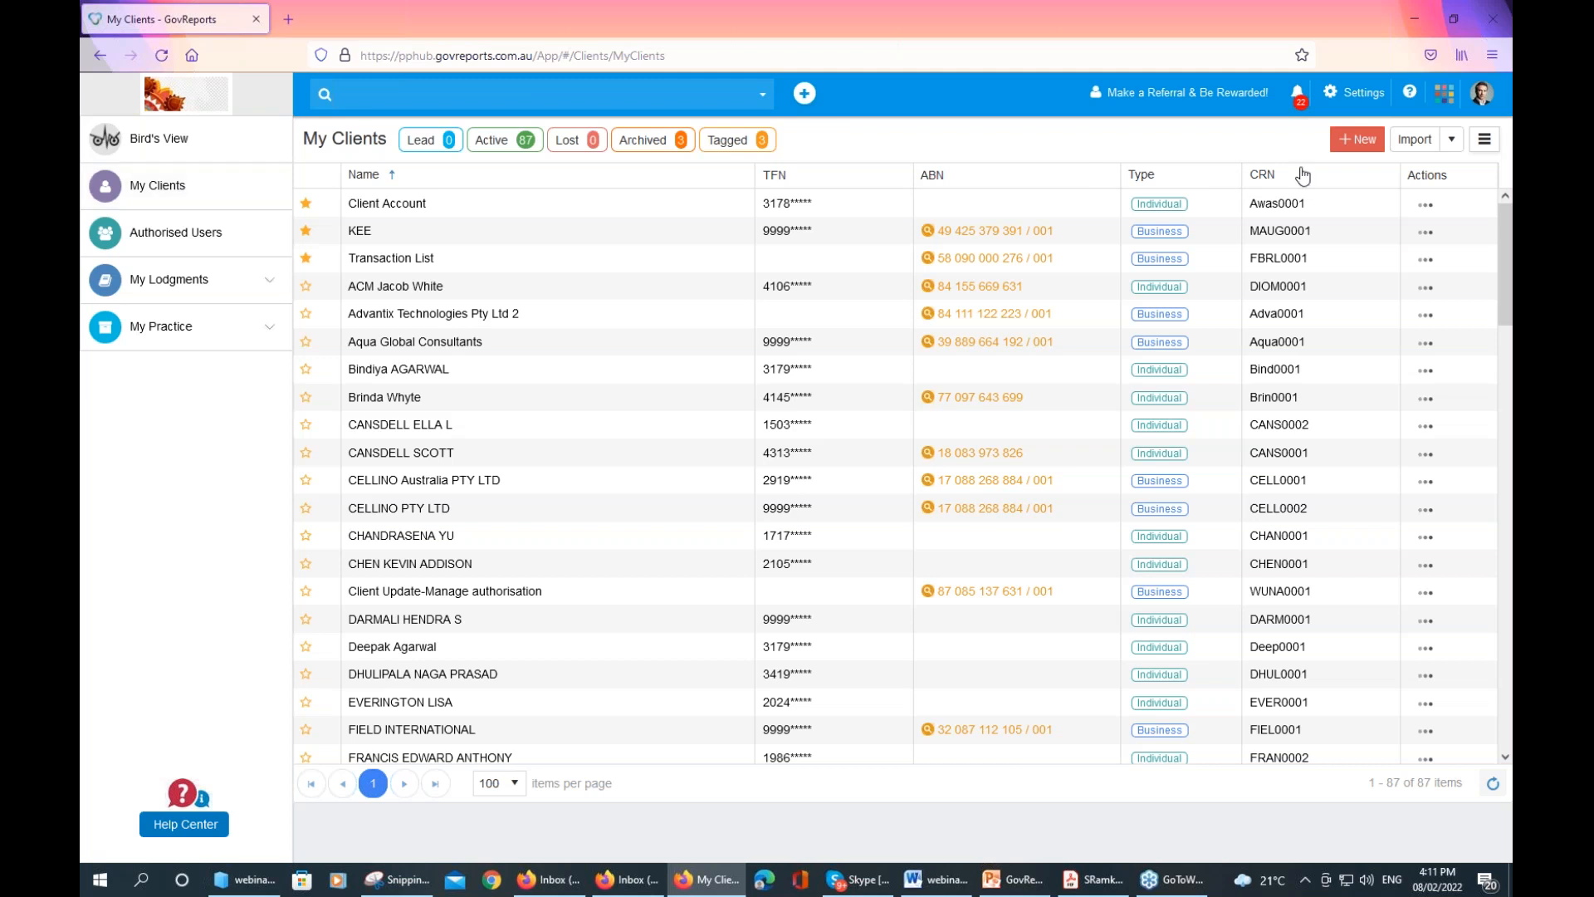
Open the Import dropdown on the My Clients page
click(1452, 141)
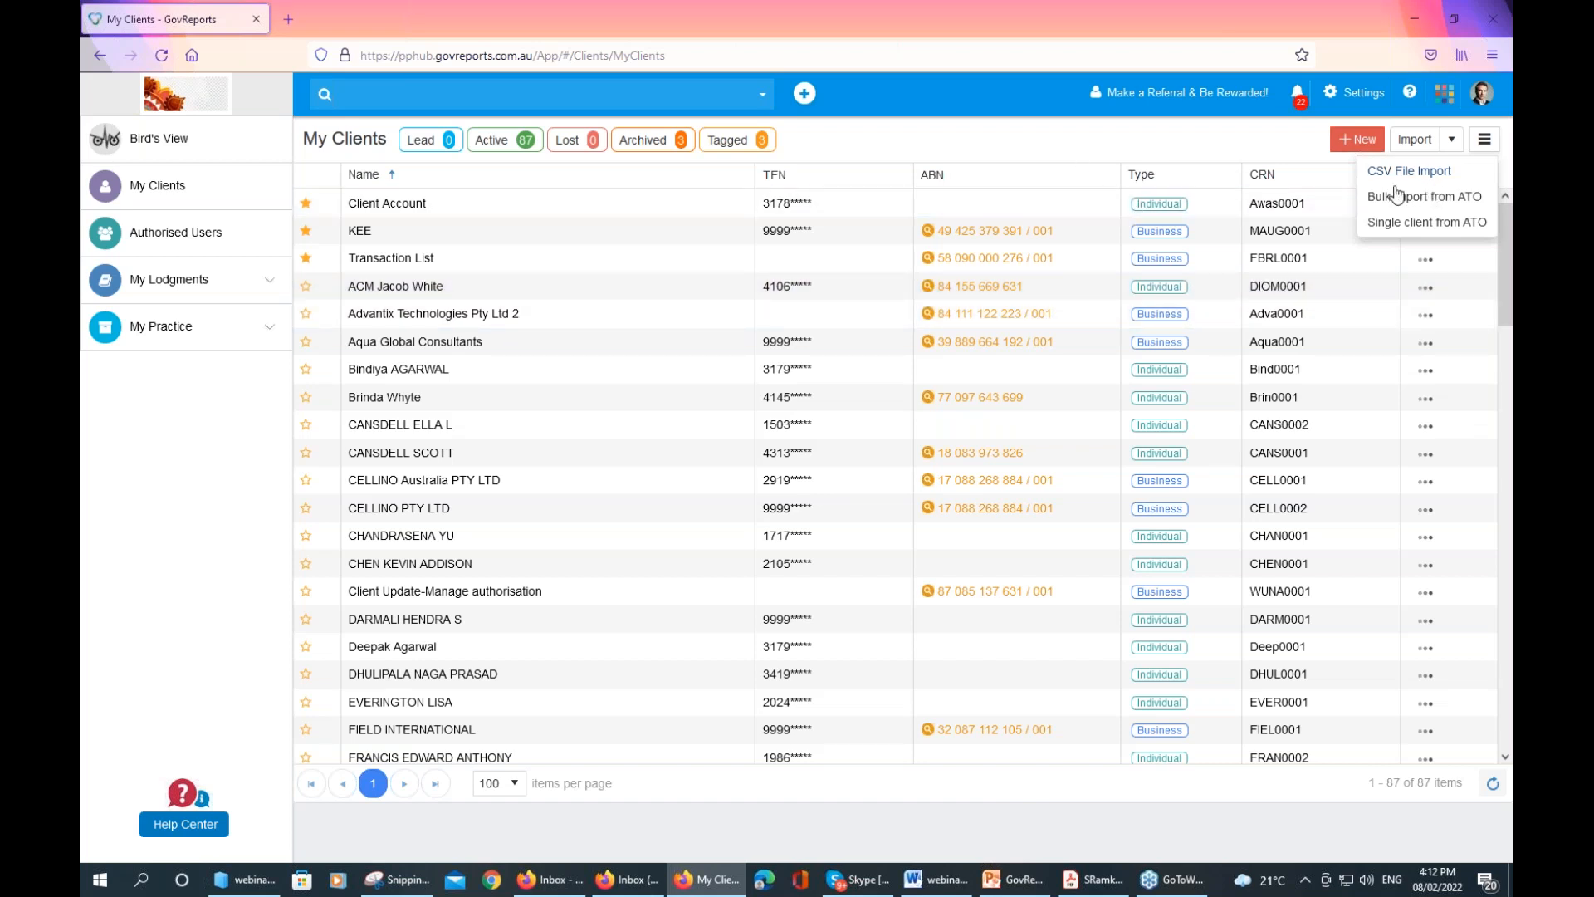
Open and close the Bulk import from ATO dialog, visit PowerPoint briefly, then open Settings
click(1432, 199)
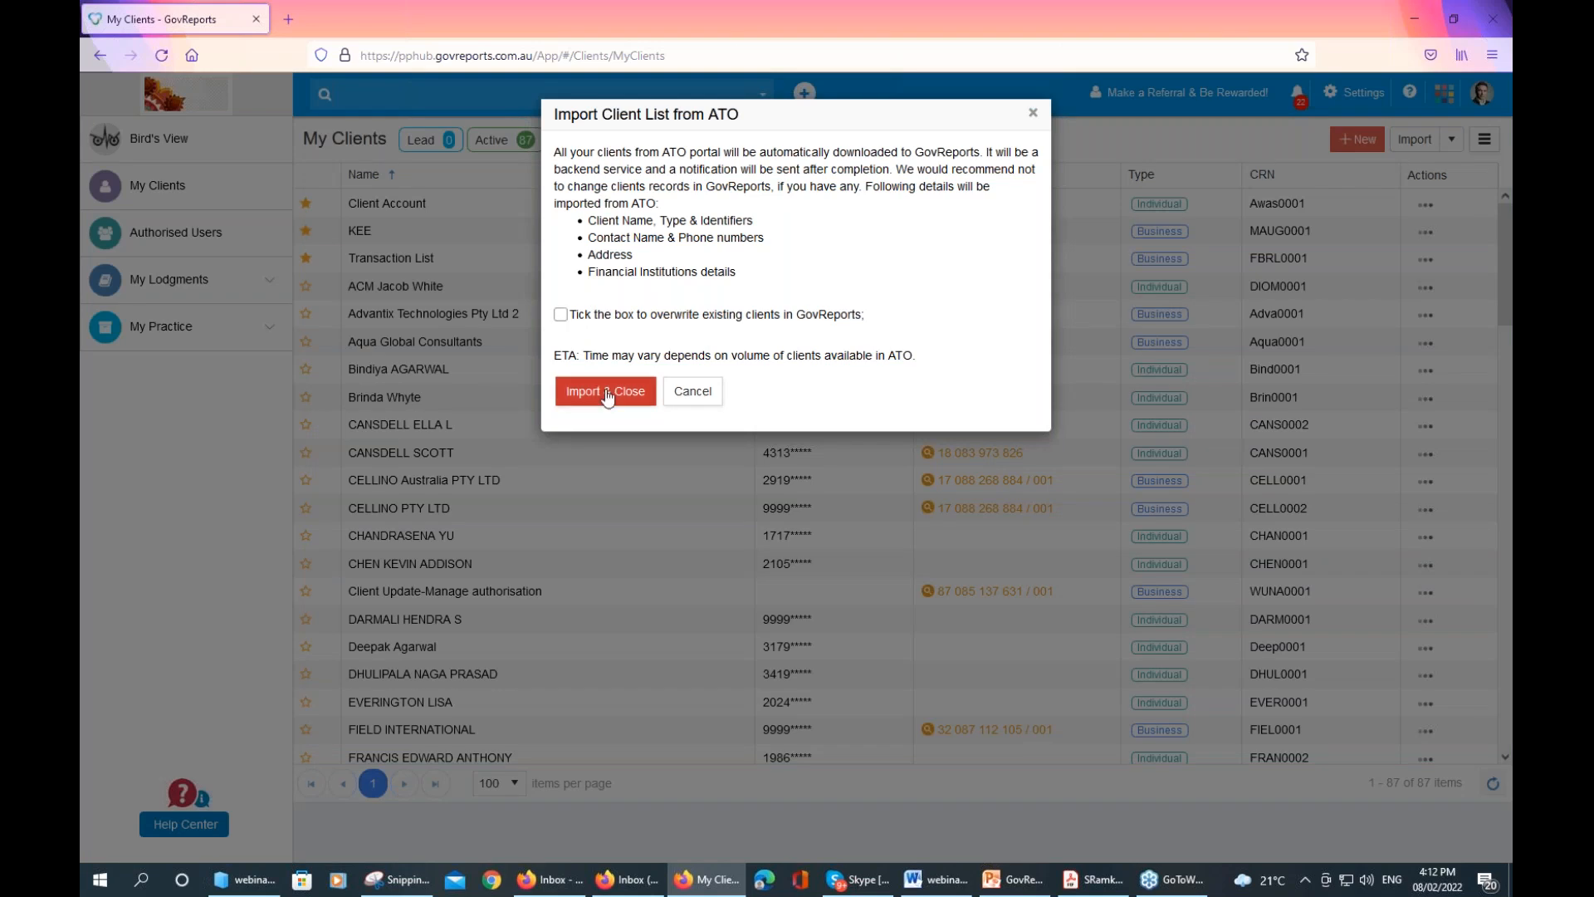
click(1033, 115)
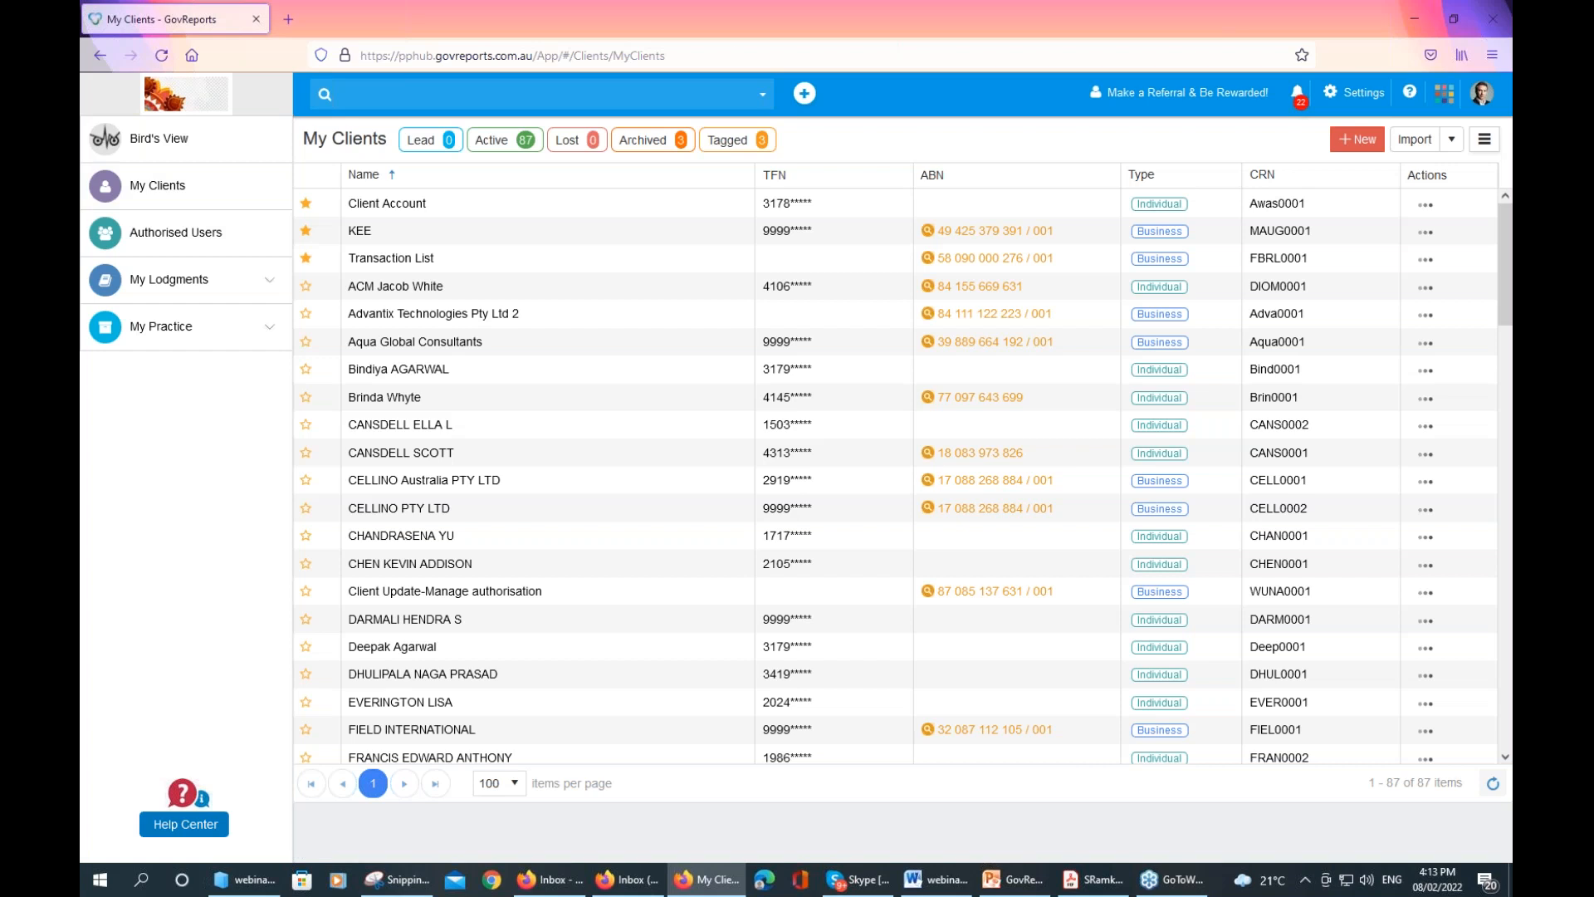
key(alt+Tab)
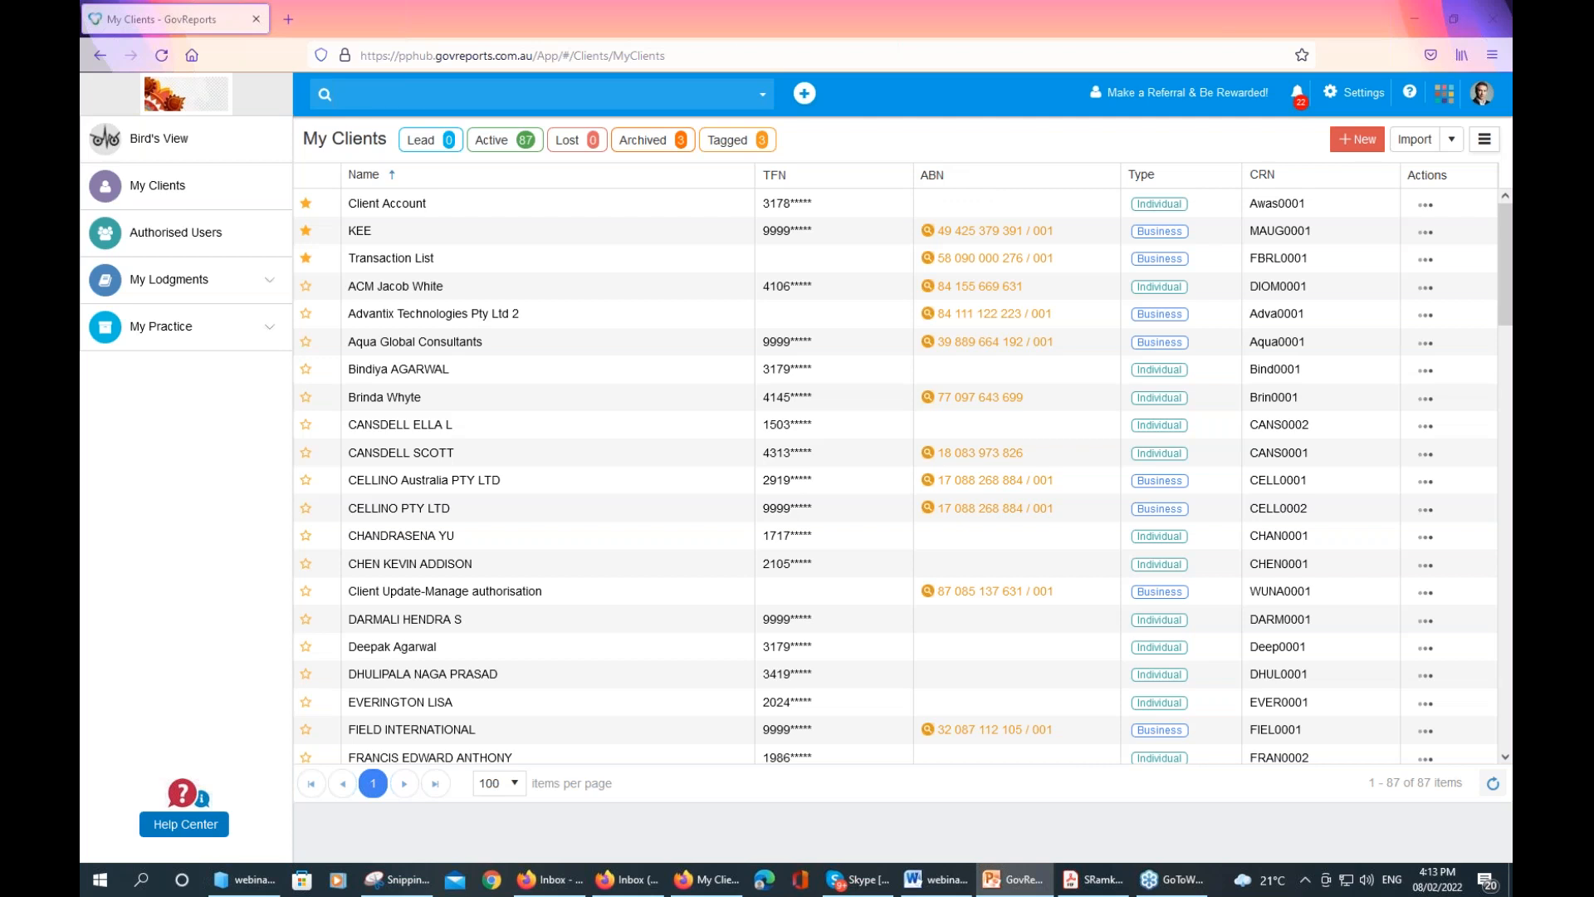
key(alt+Tab)
key(alt+Tab)
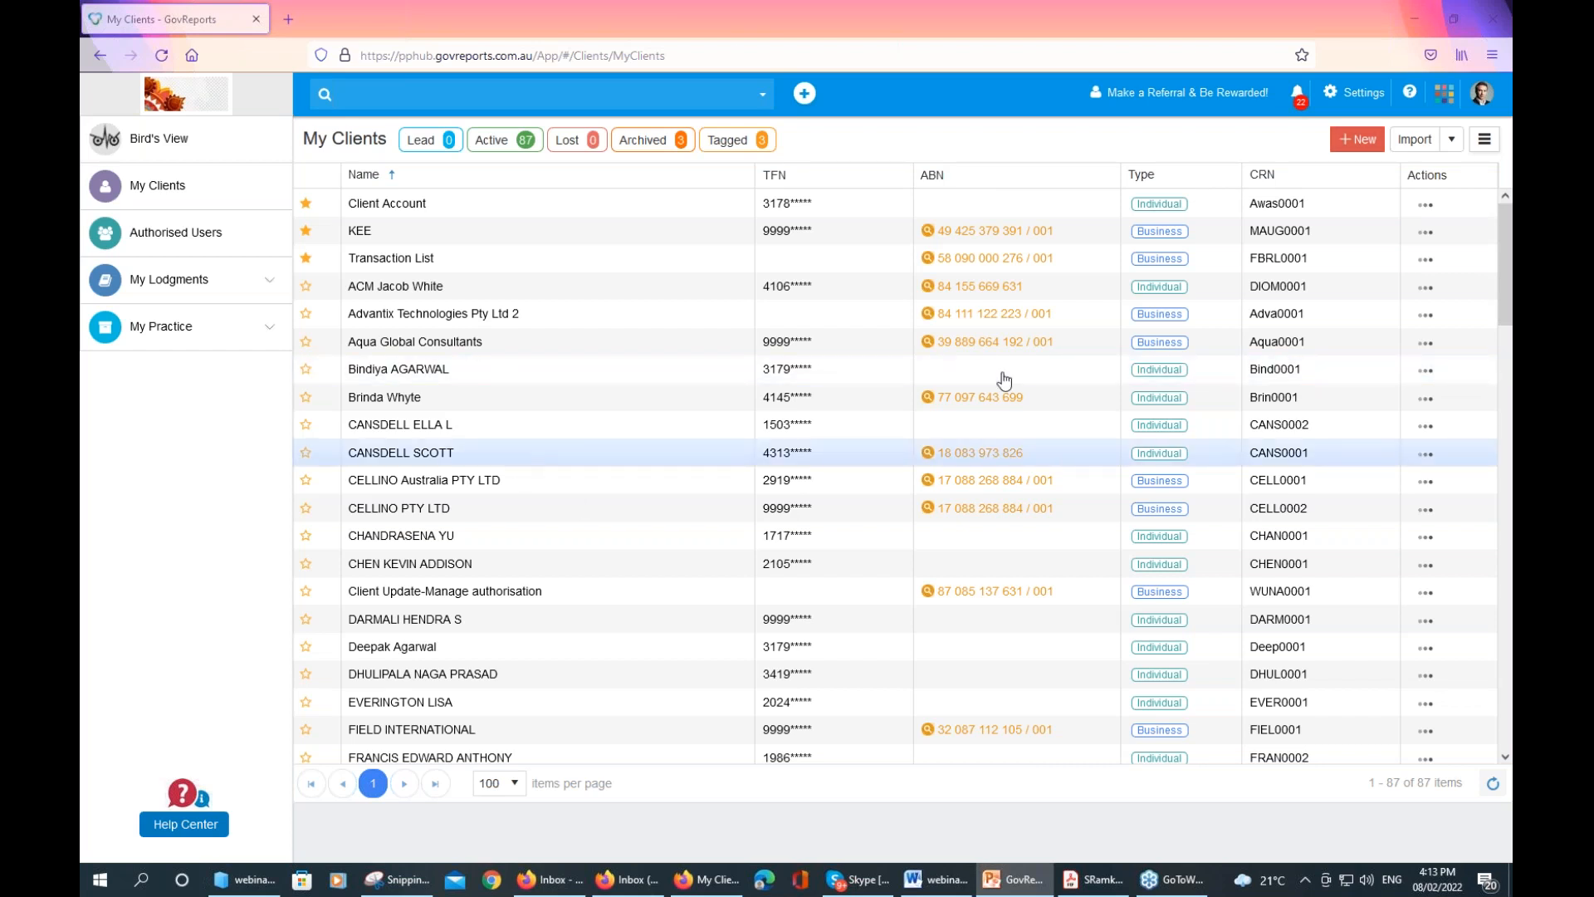
click(1349, 96)
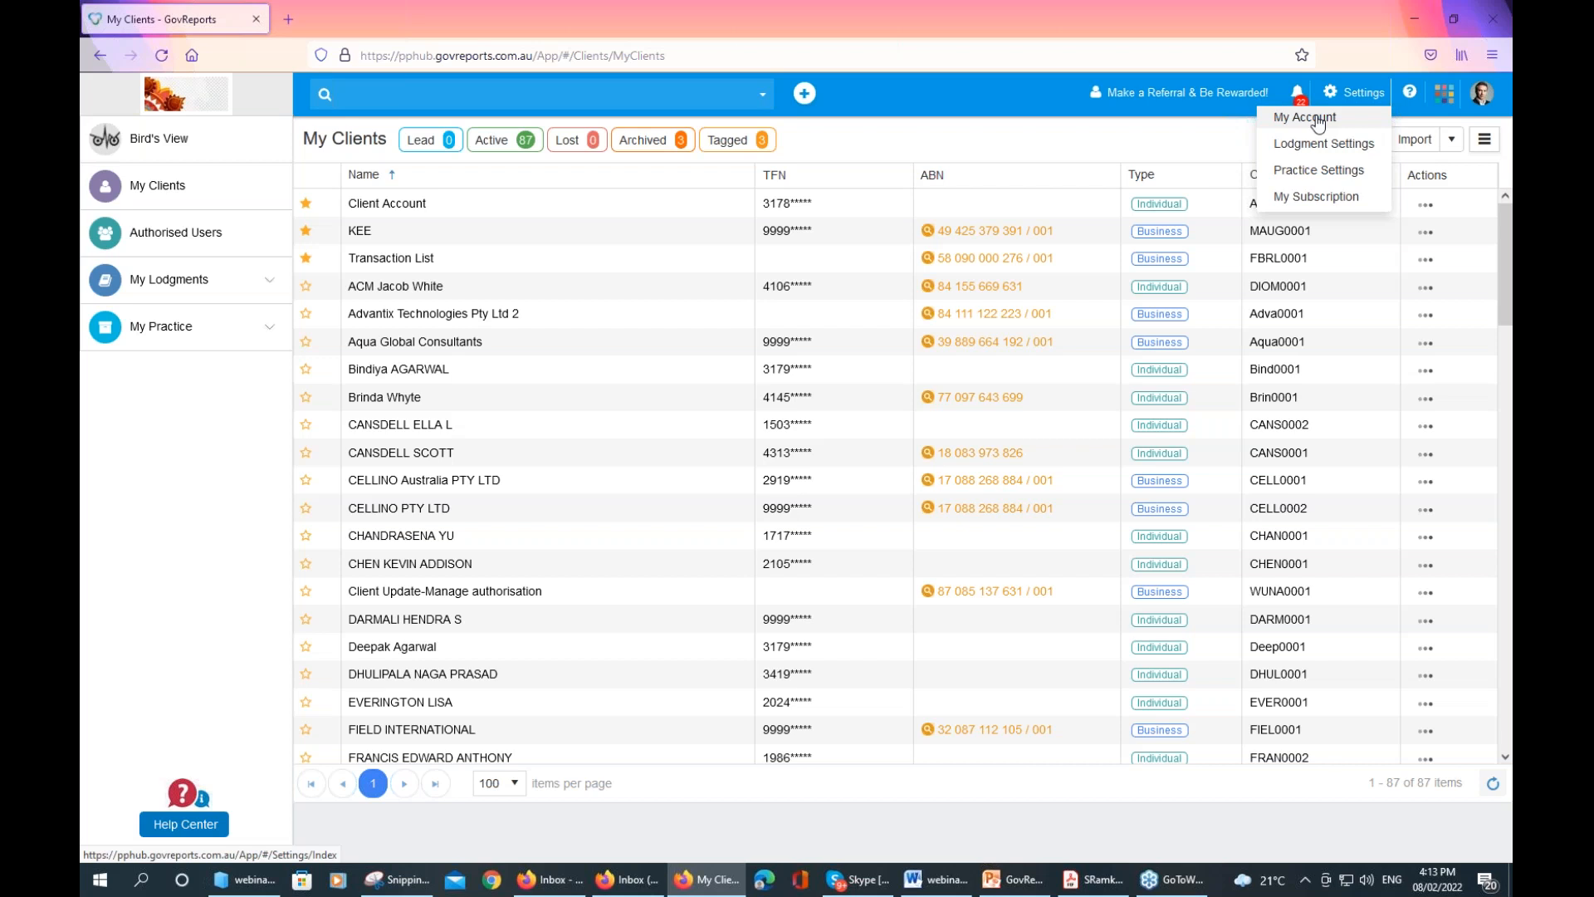
Go through My Account and My Profile, ending on the My Business details page
click(1318, 120)
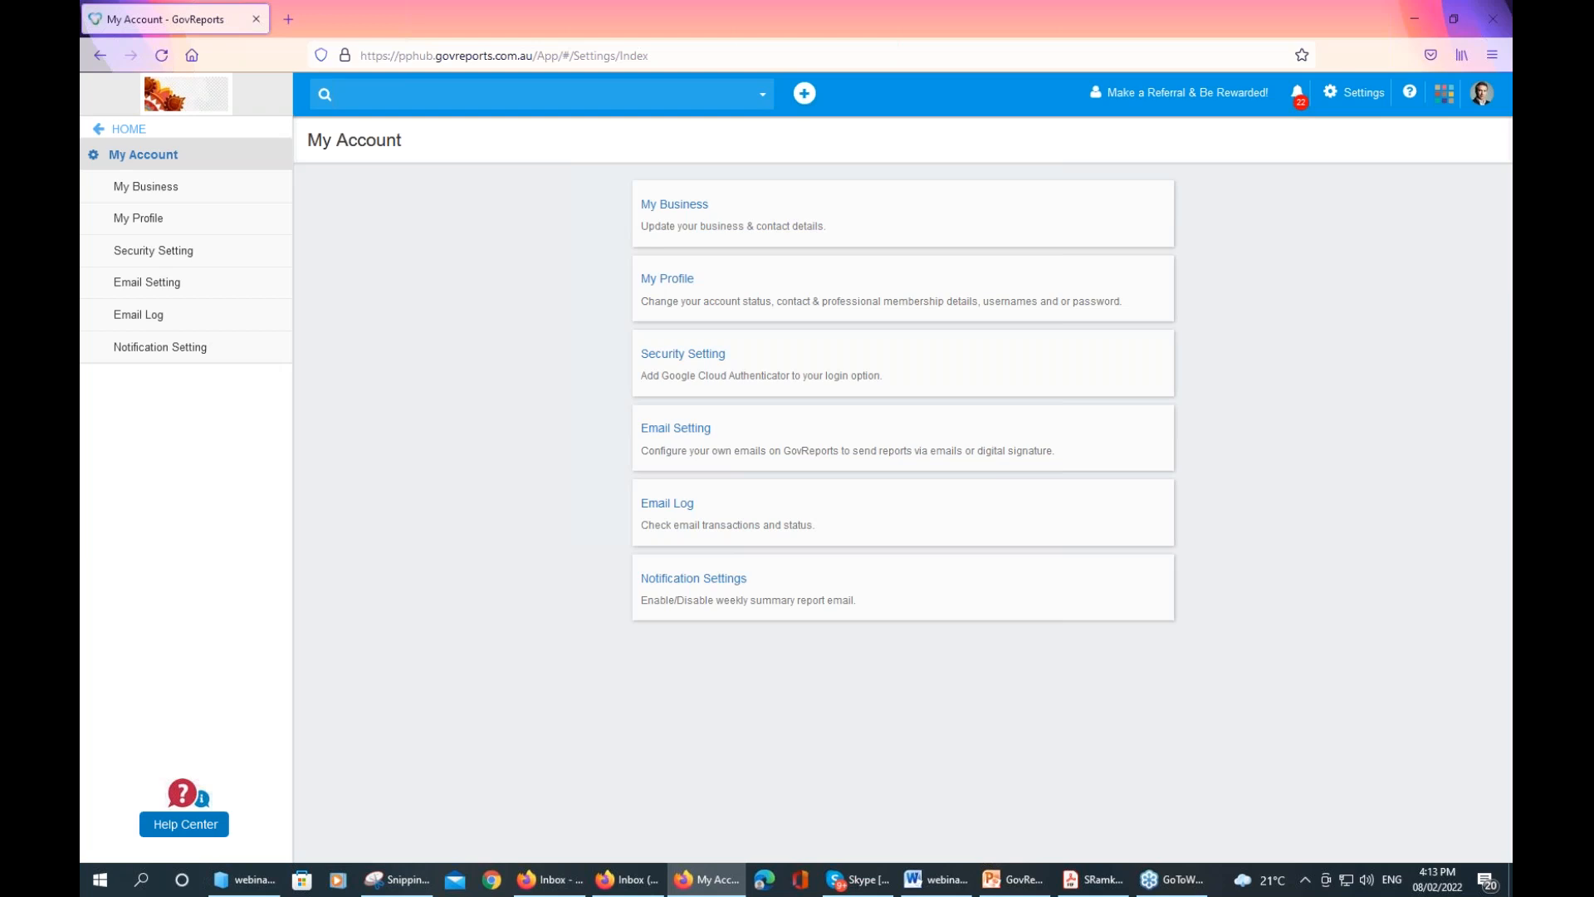
click(165, 220)
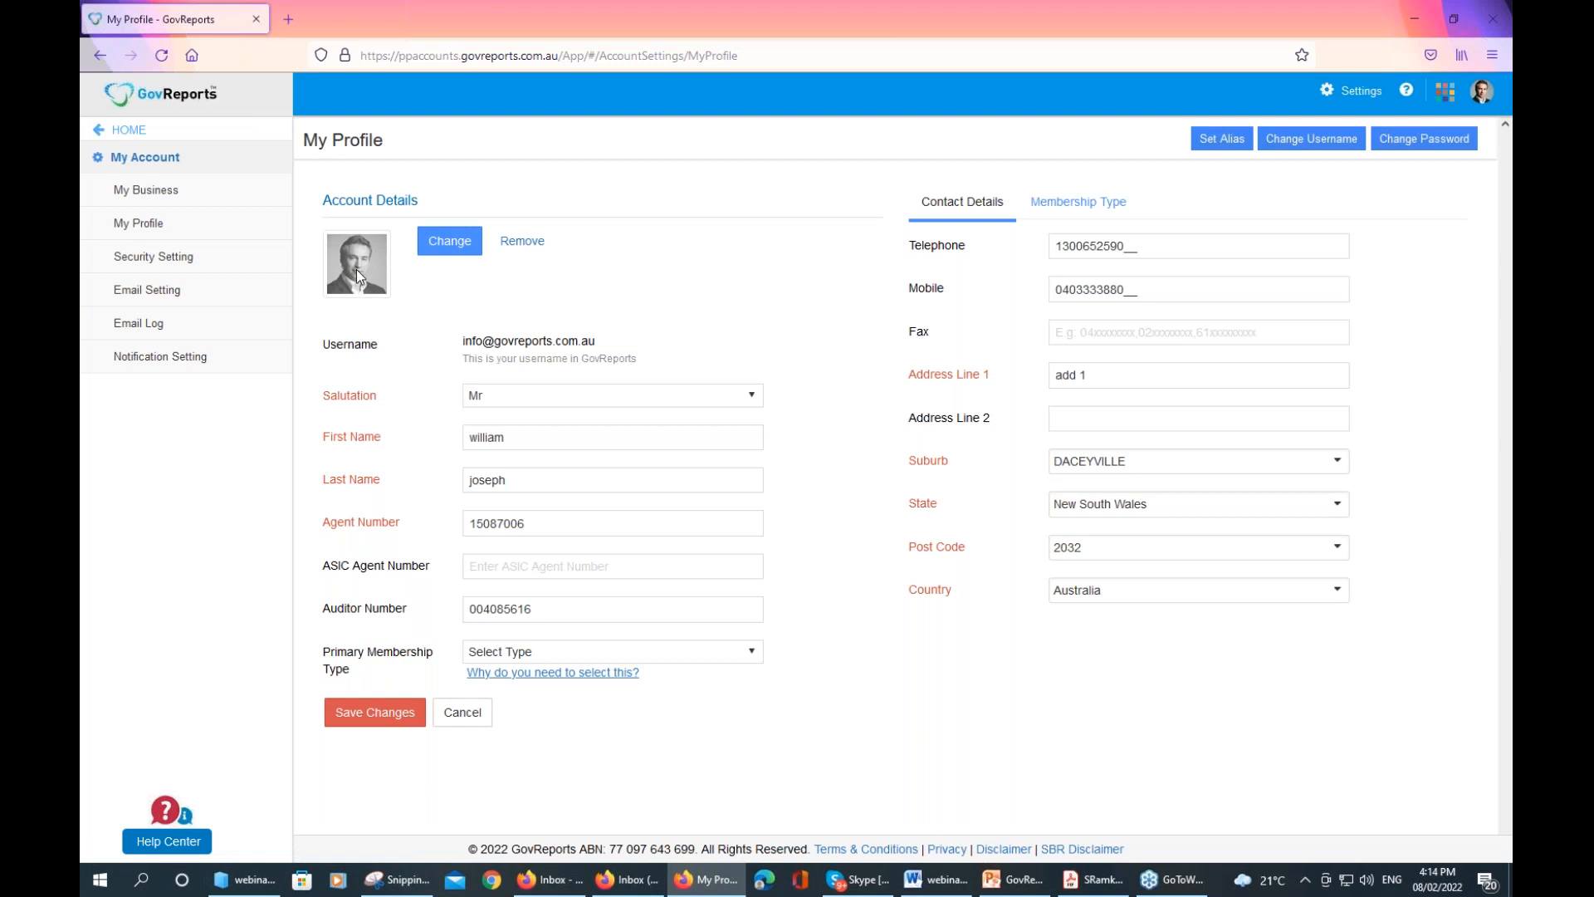
click(181, 201)
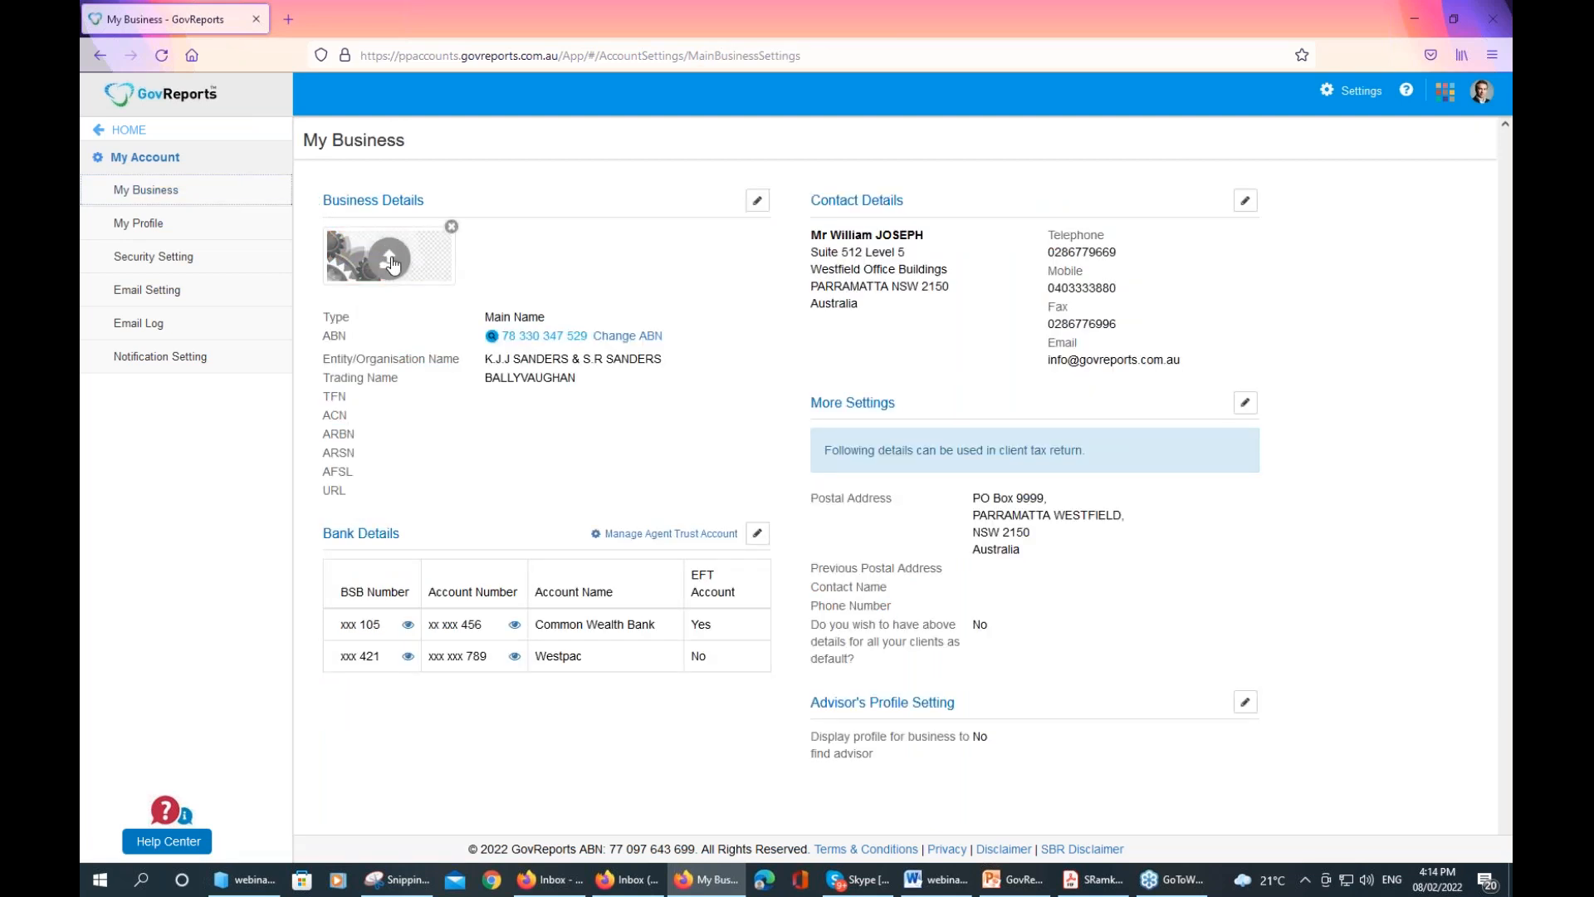
click(390, 260)
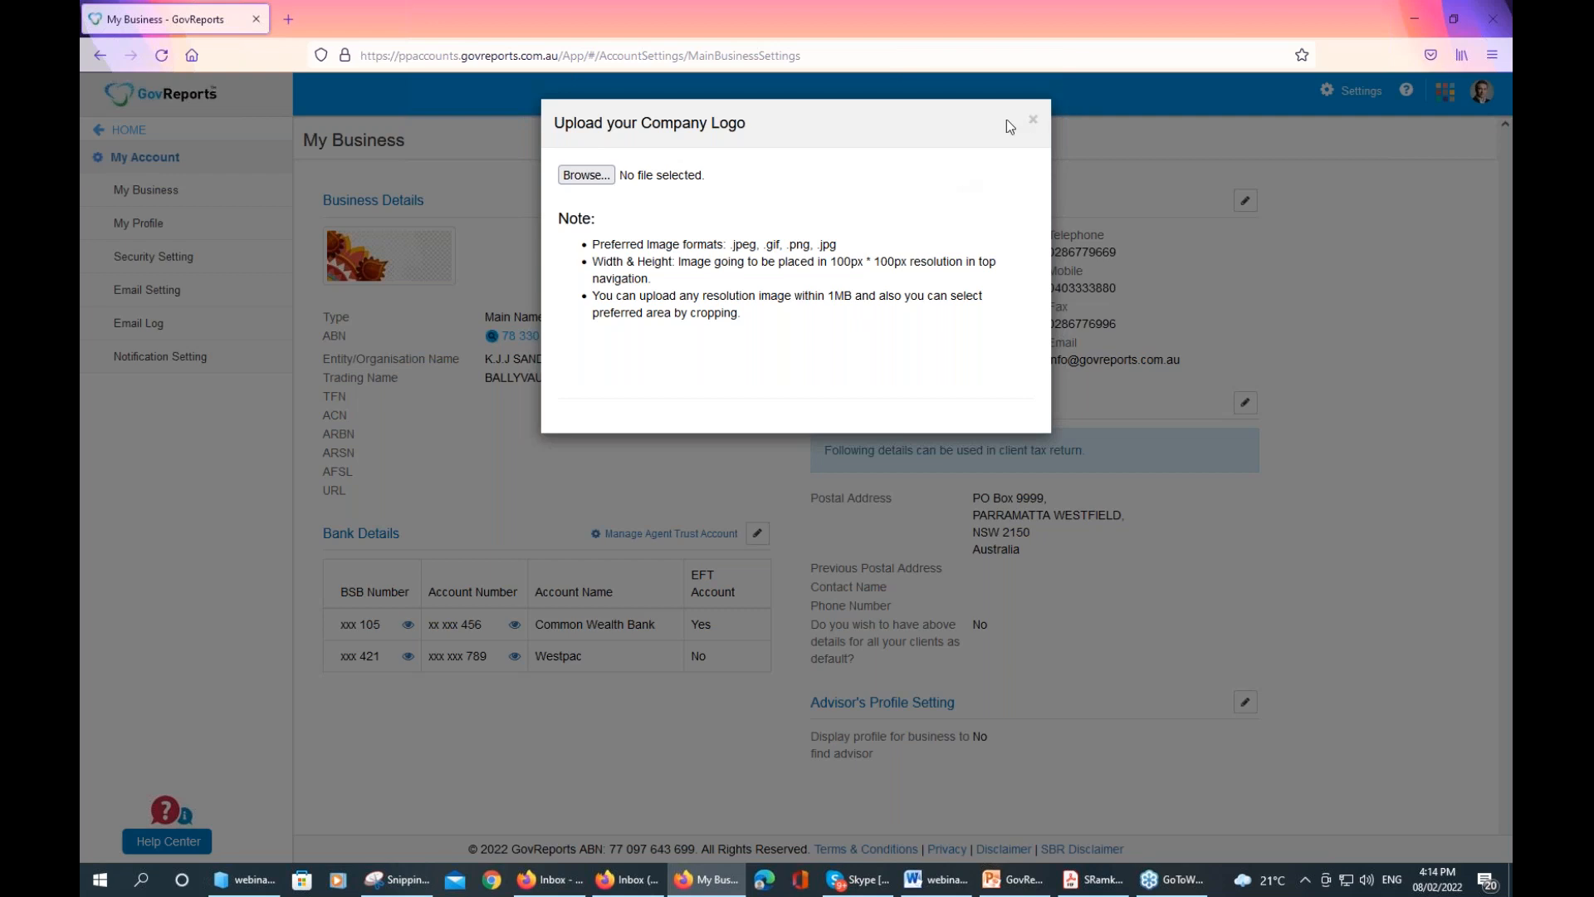
click(586, 176)
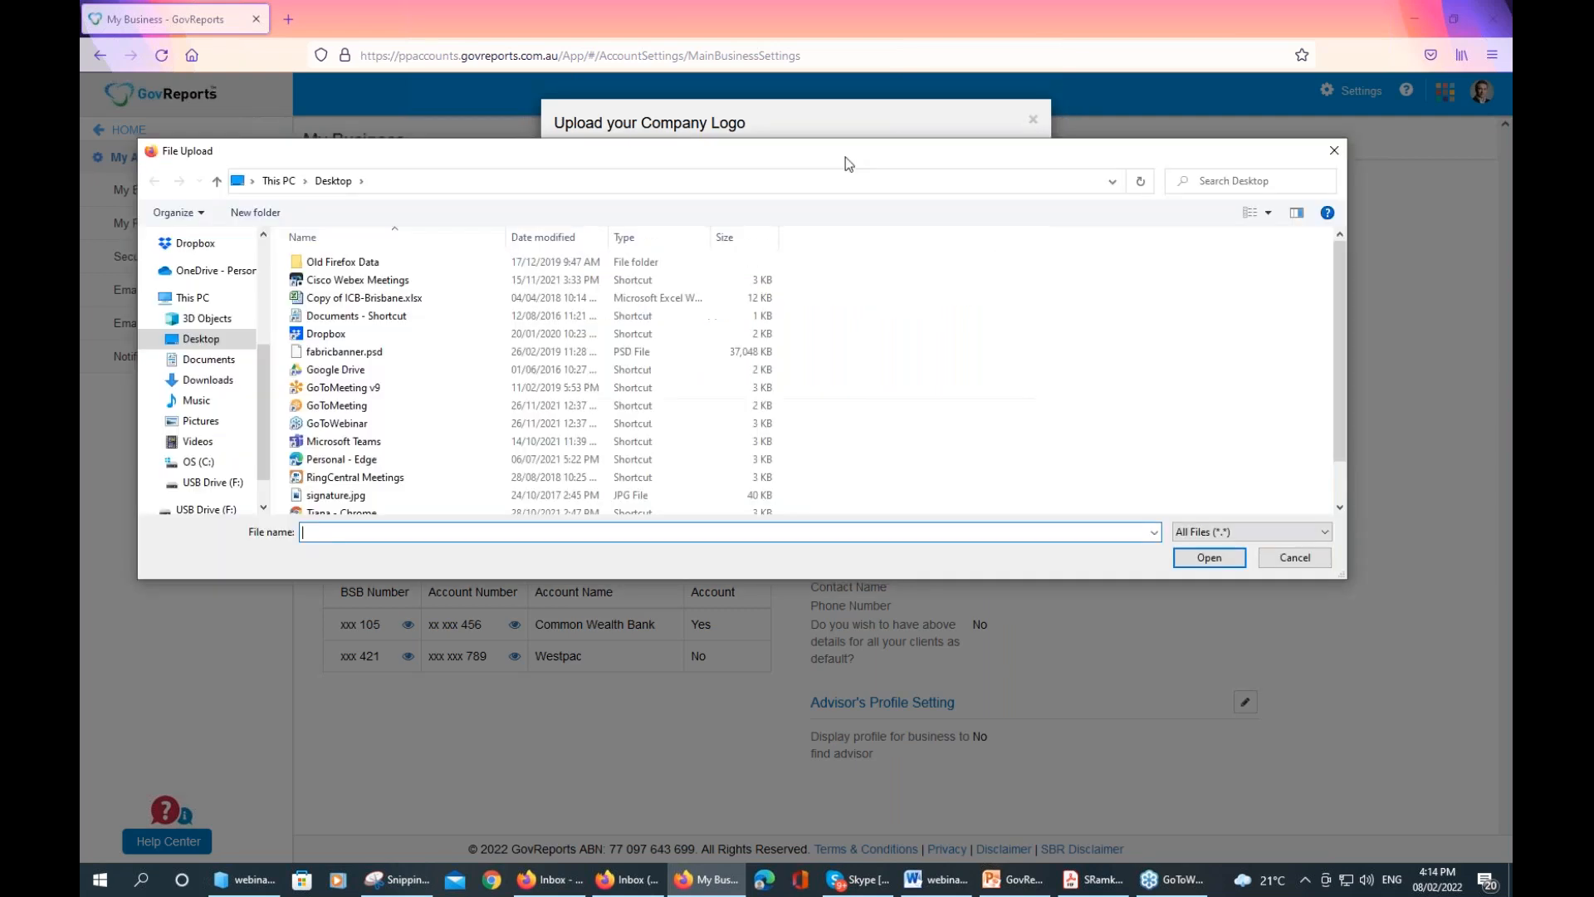
click(1282, 552)
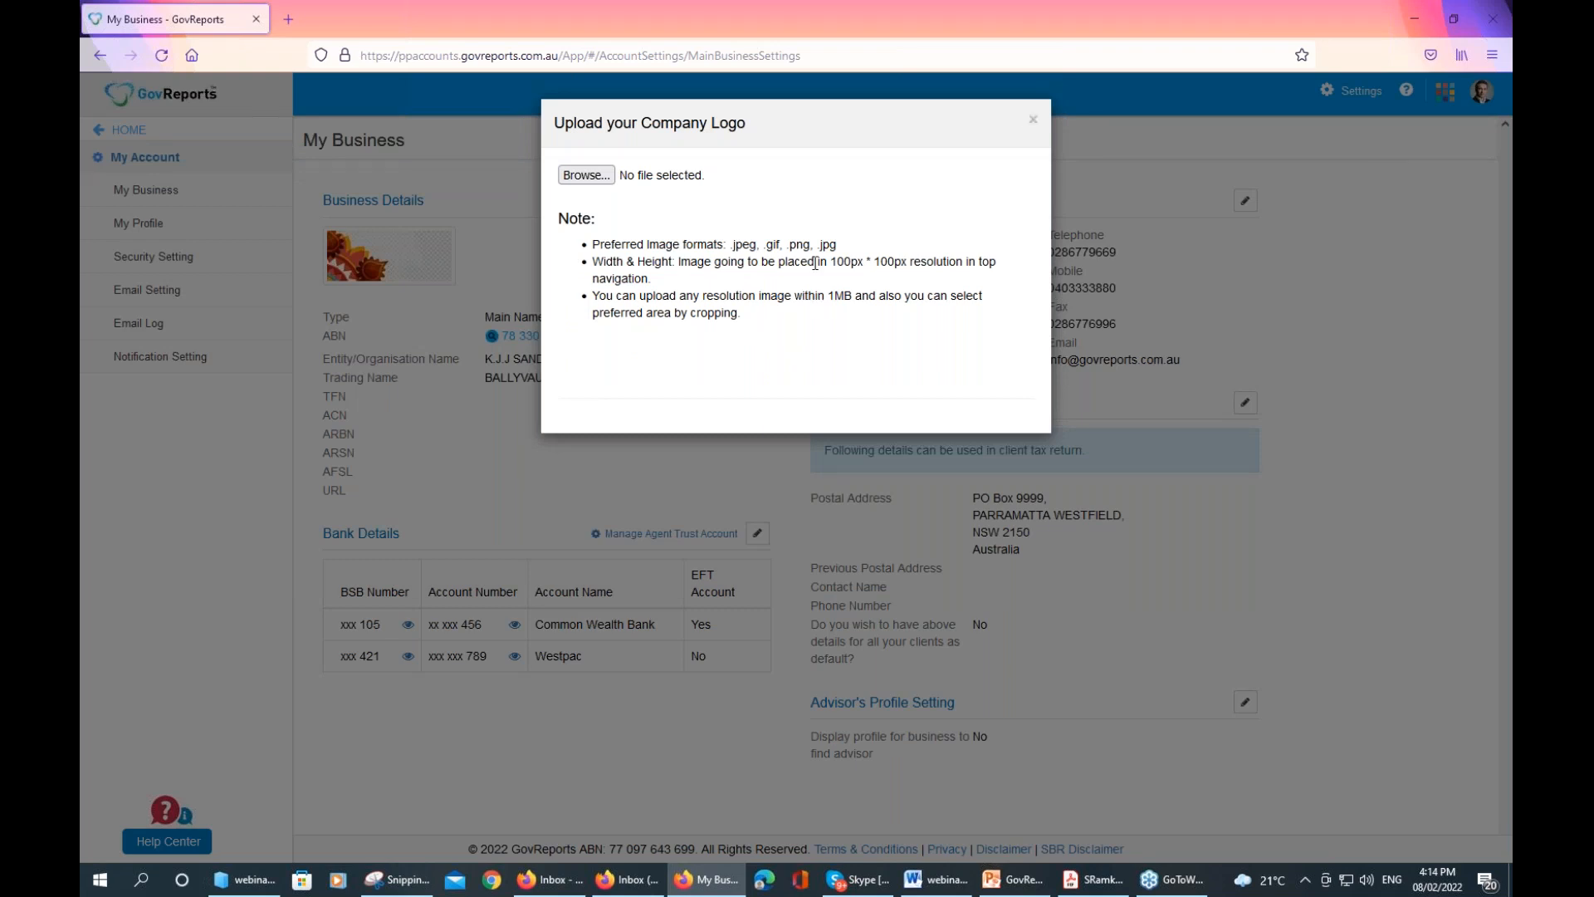
click(1035, 126)
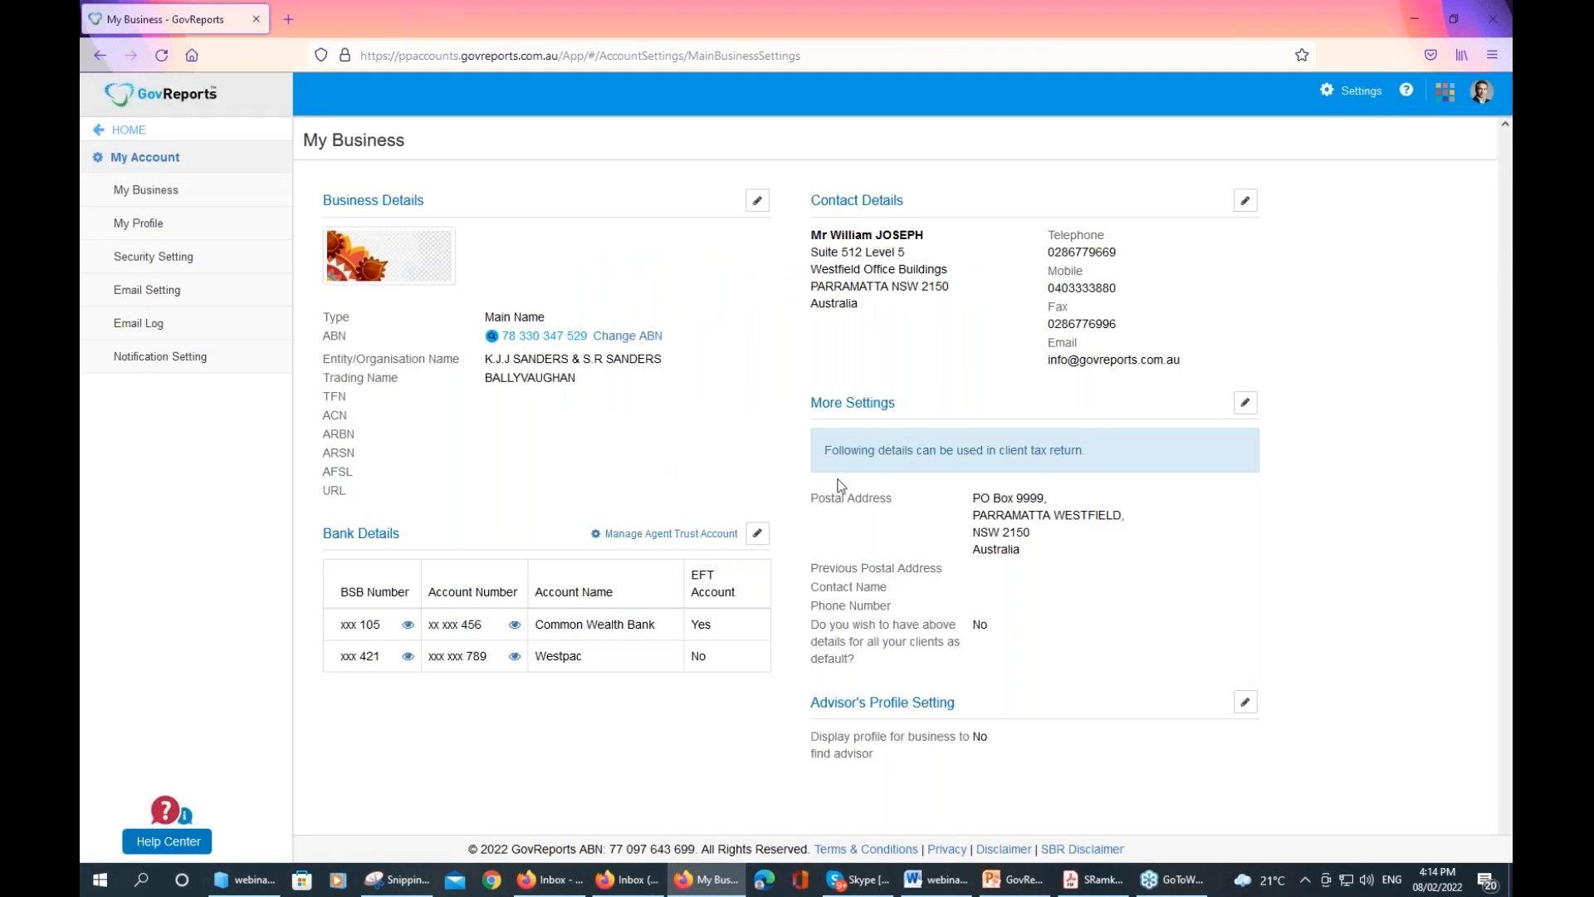
click(158, 224)
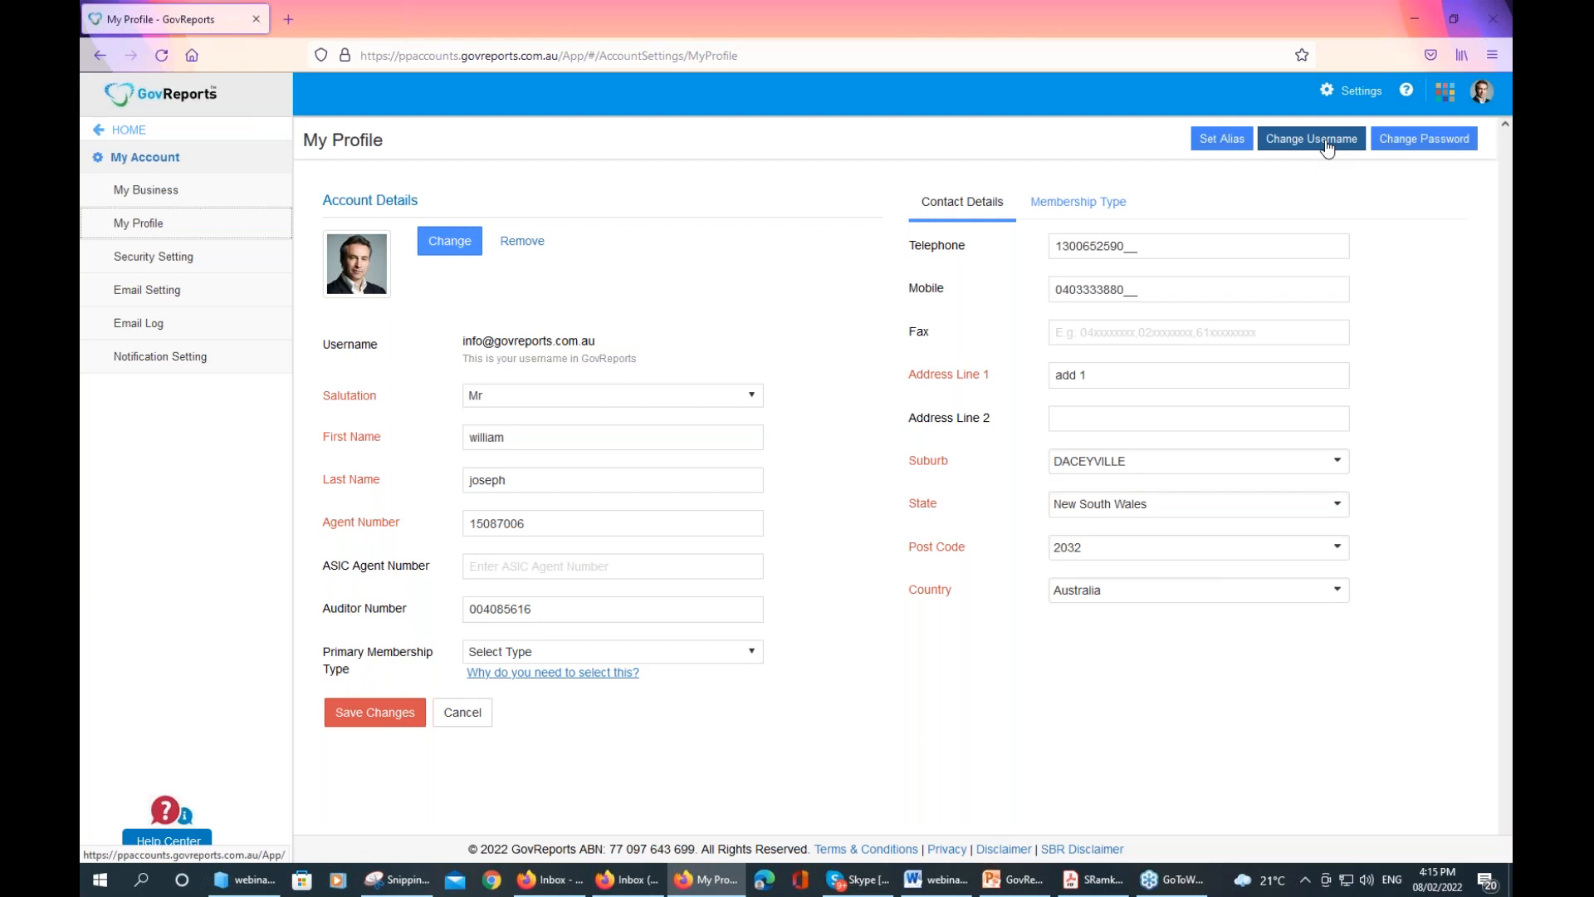
Open the Security Setting page from the My Account sidebar
click(172, 266)
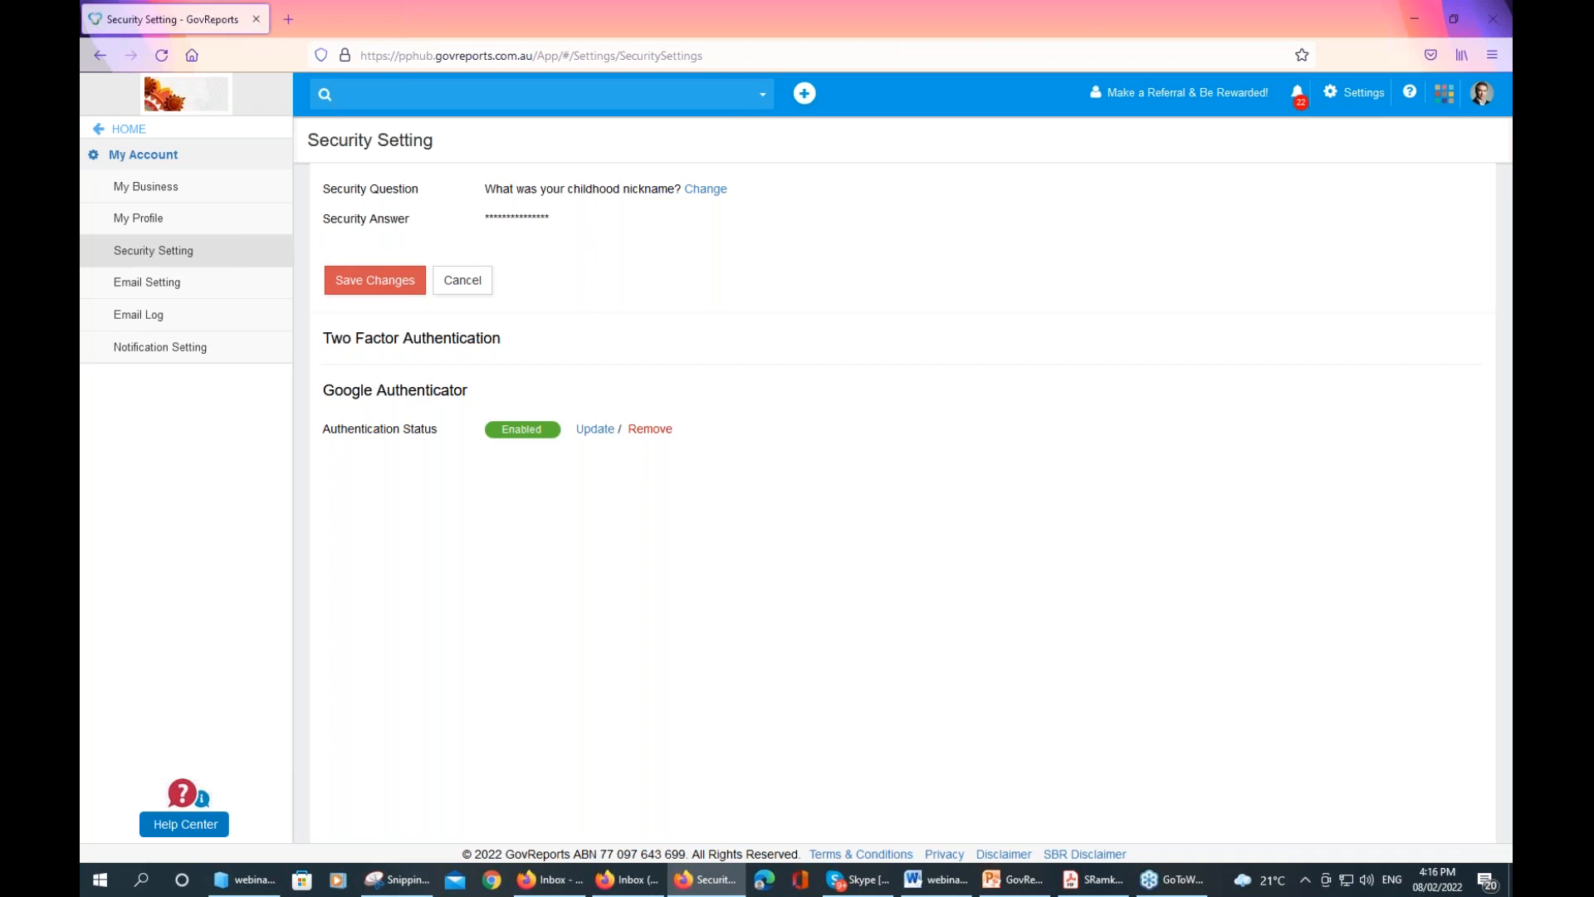
Start editing the email settings and set the outgoing provider to Gmail
click(153, 288)
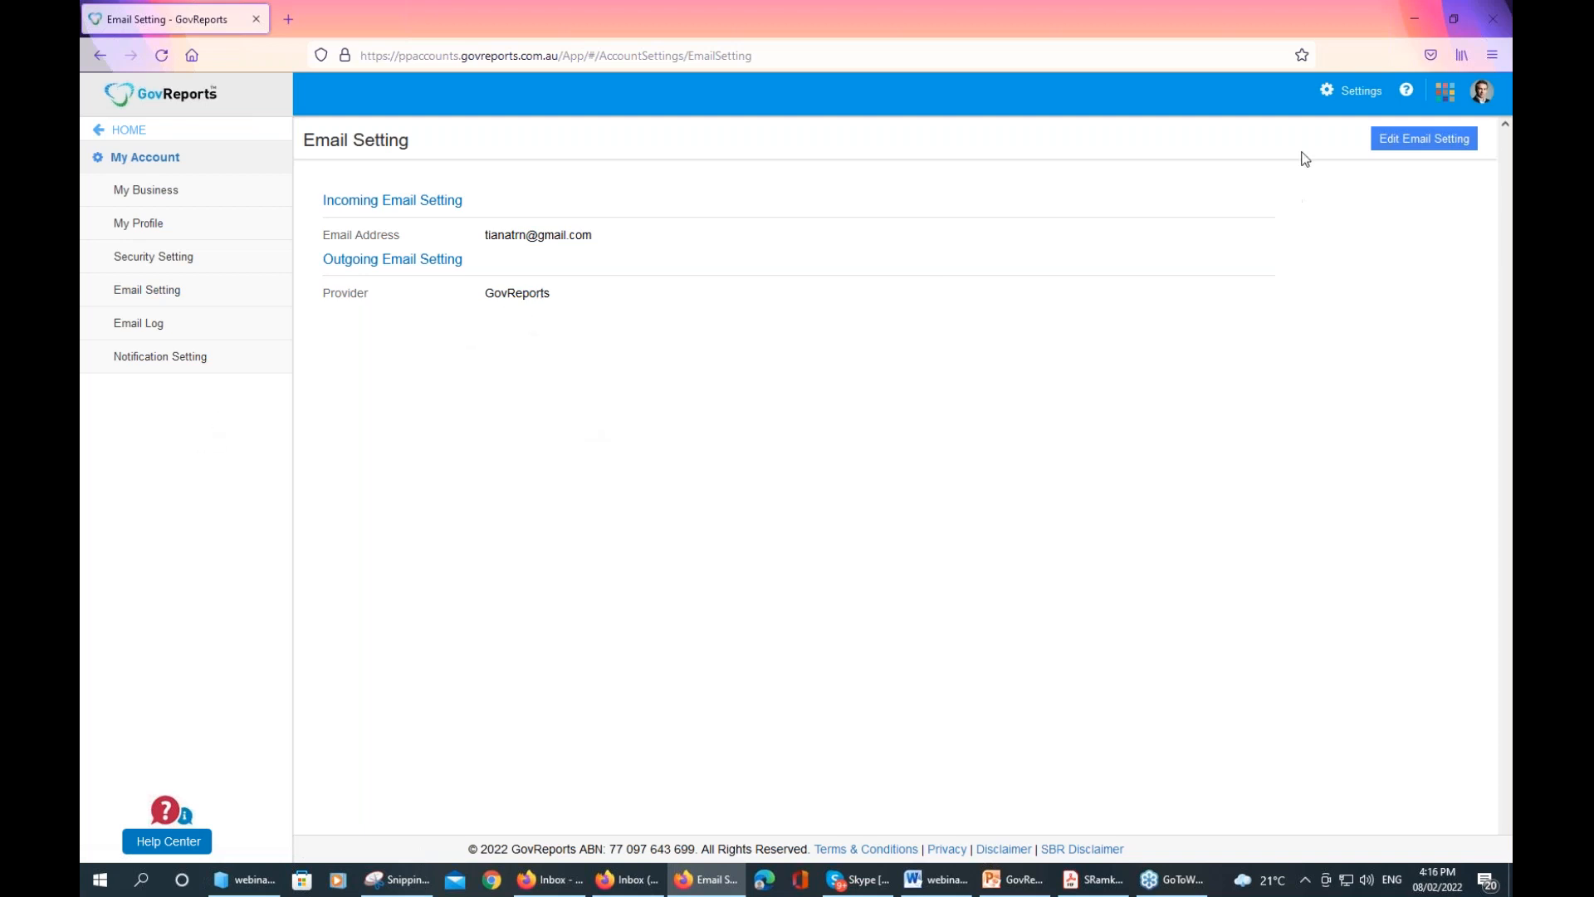
click(1385, 147)
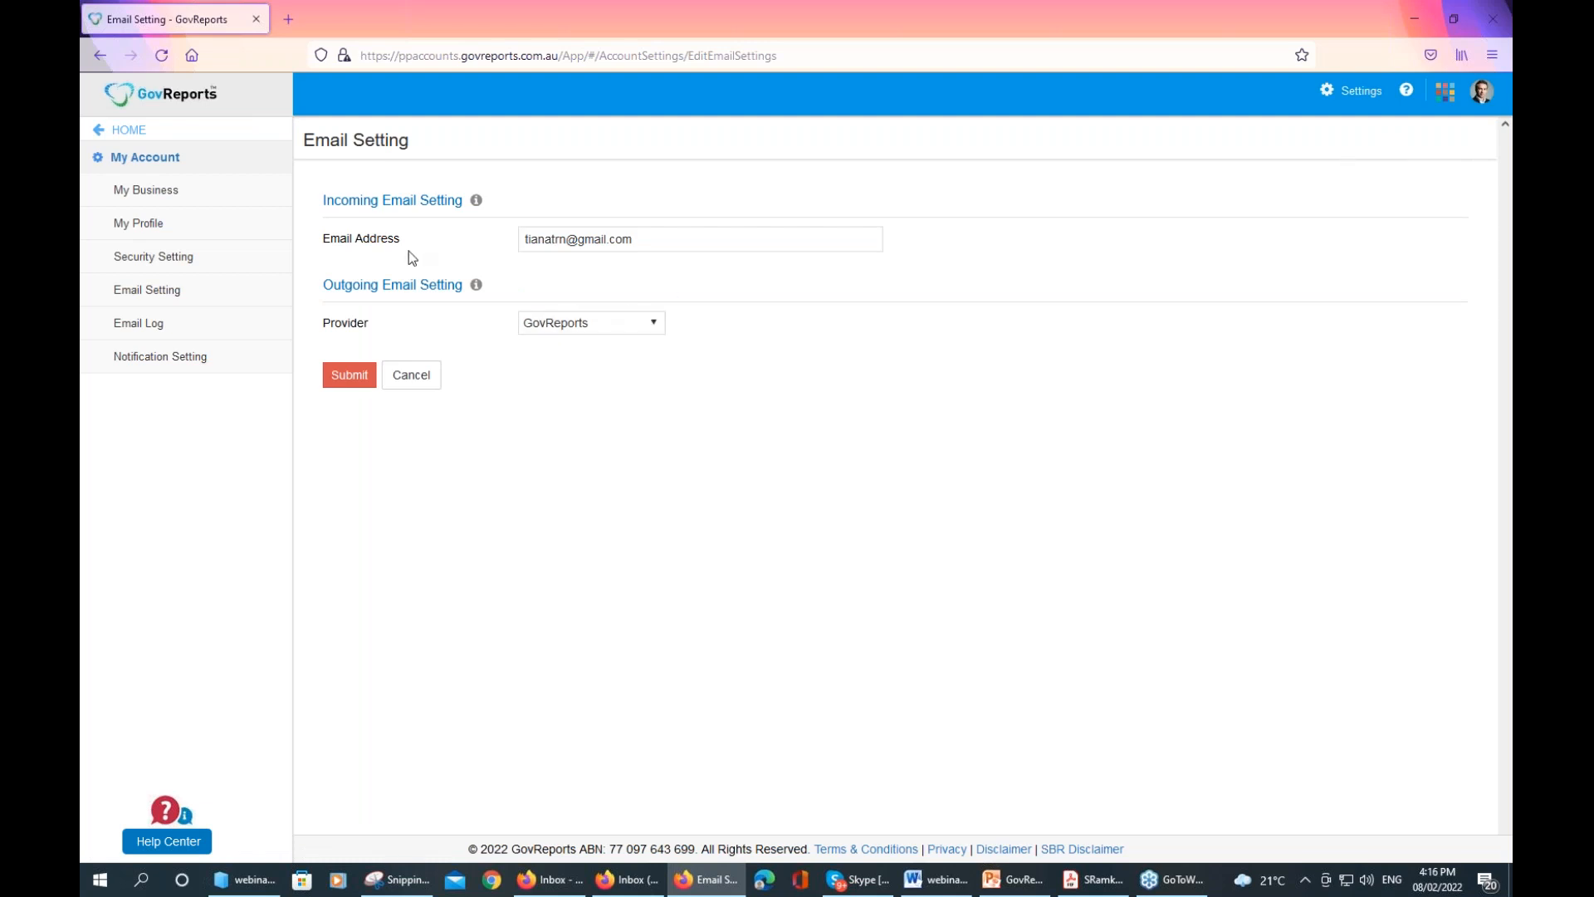
click(654, 331)
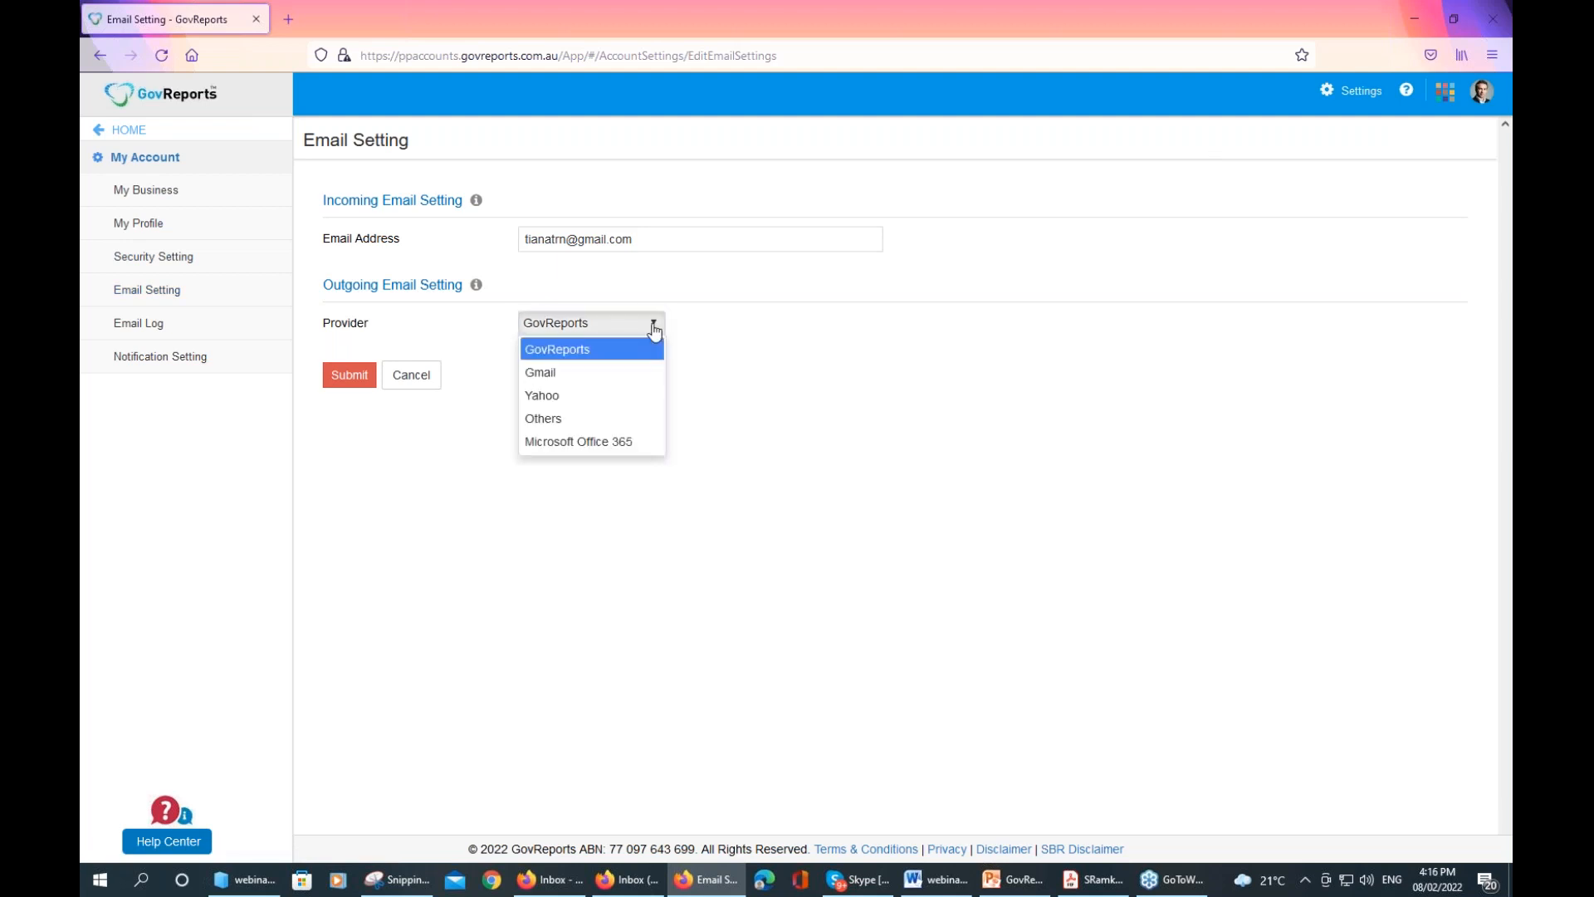
click(594, 376)
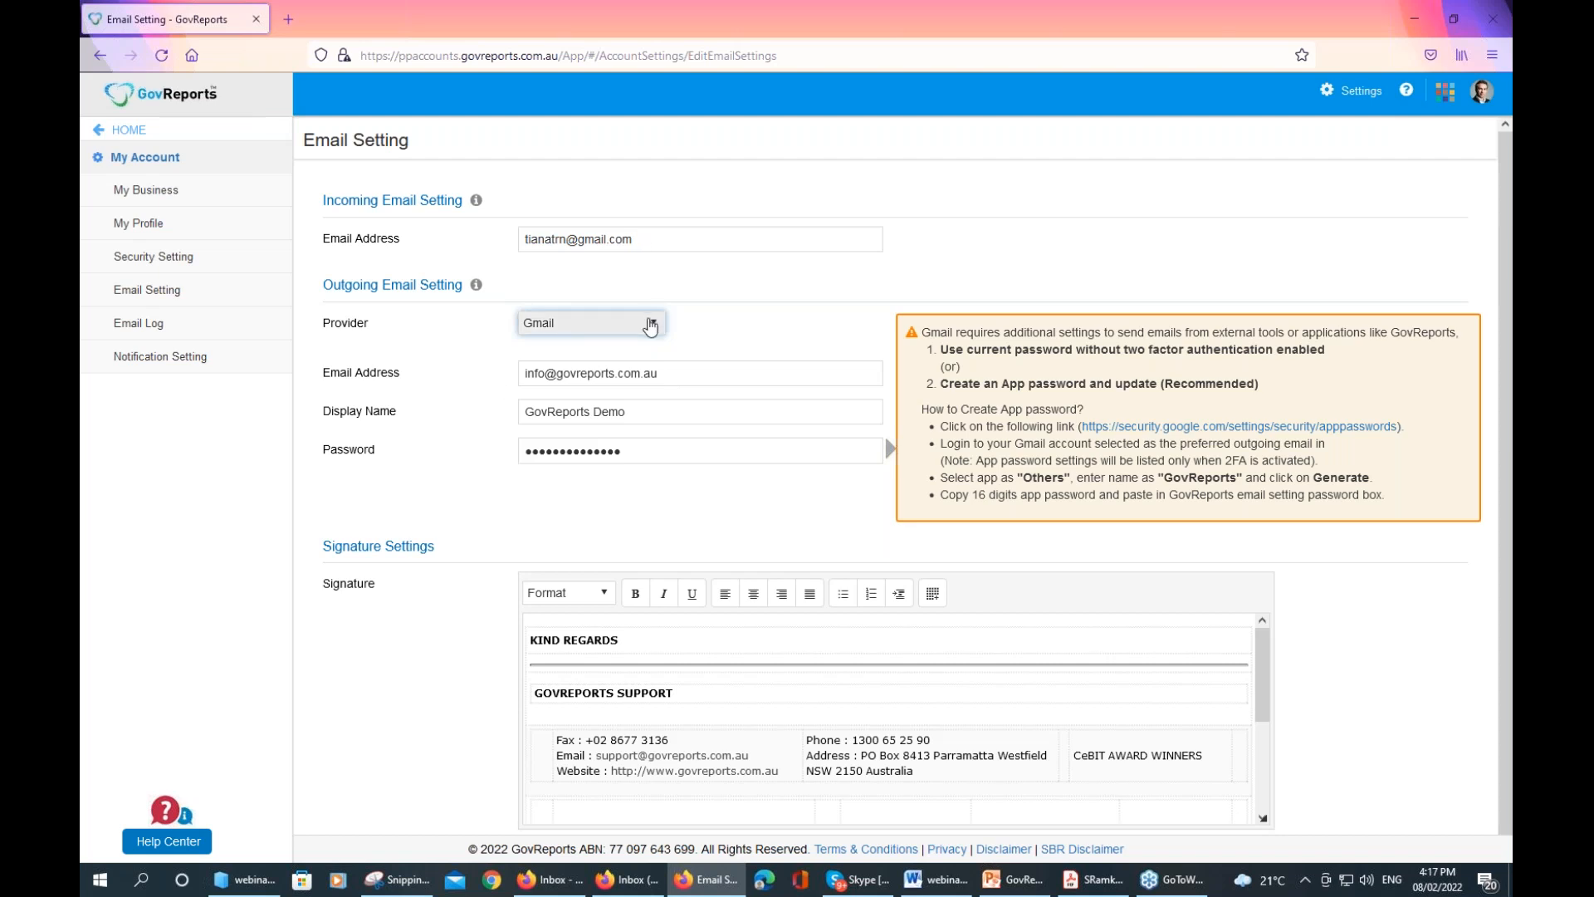
Cycle the outgoing provider through Yahoo and Others, then back to GovReports
click(651, 327)
click(607, 397)
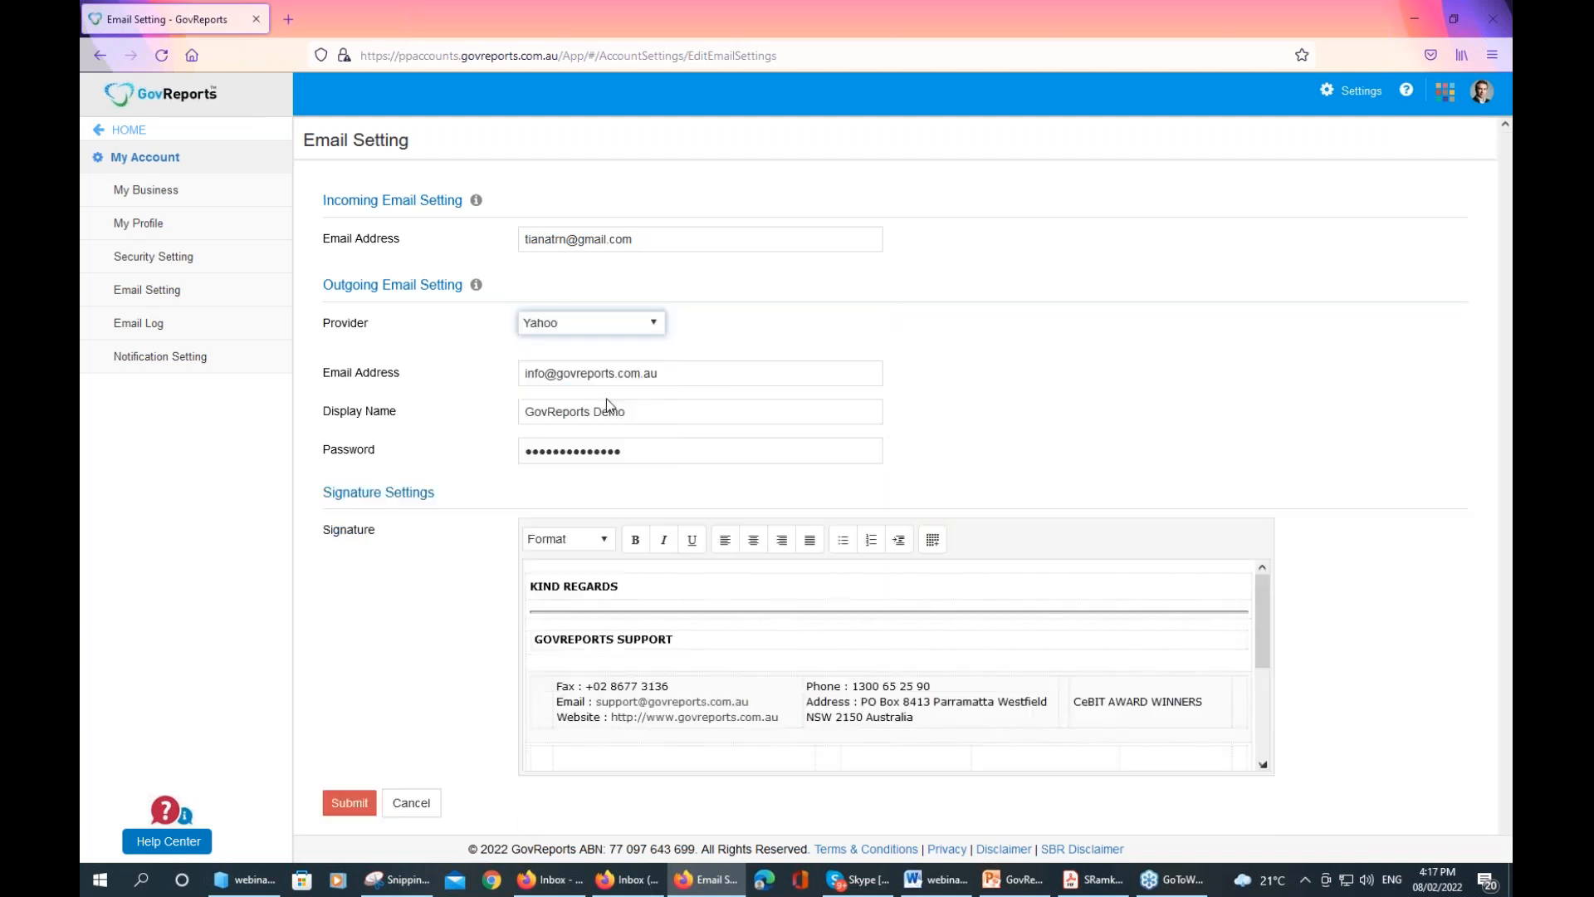
click(656, 329)
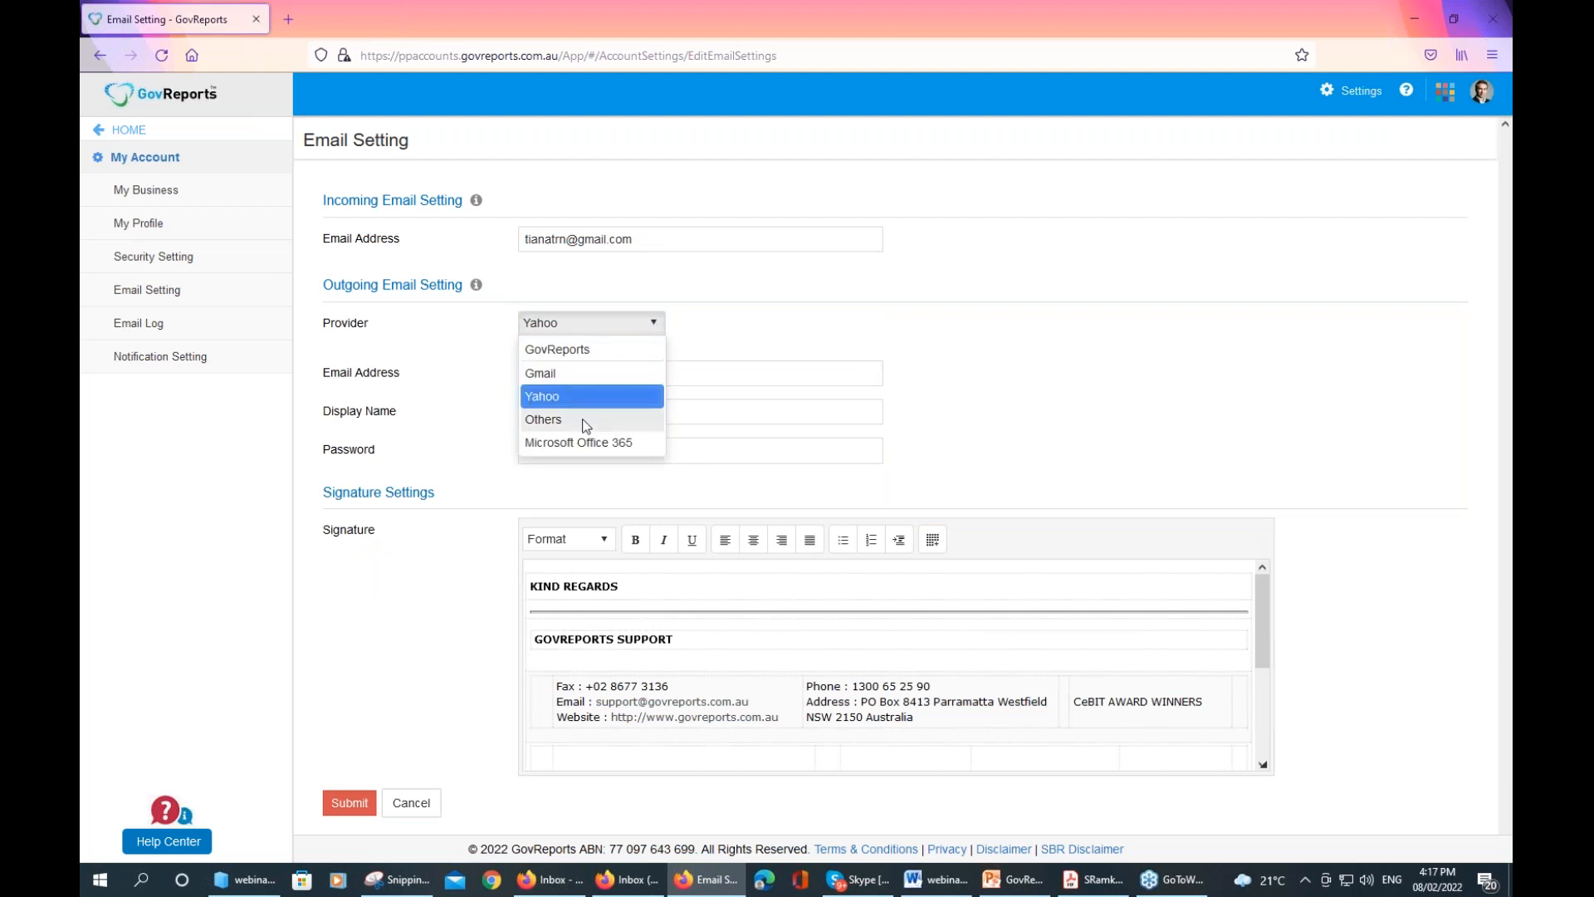
click(586, 420)
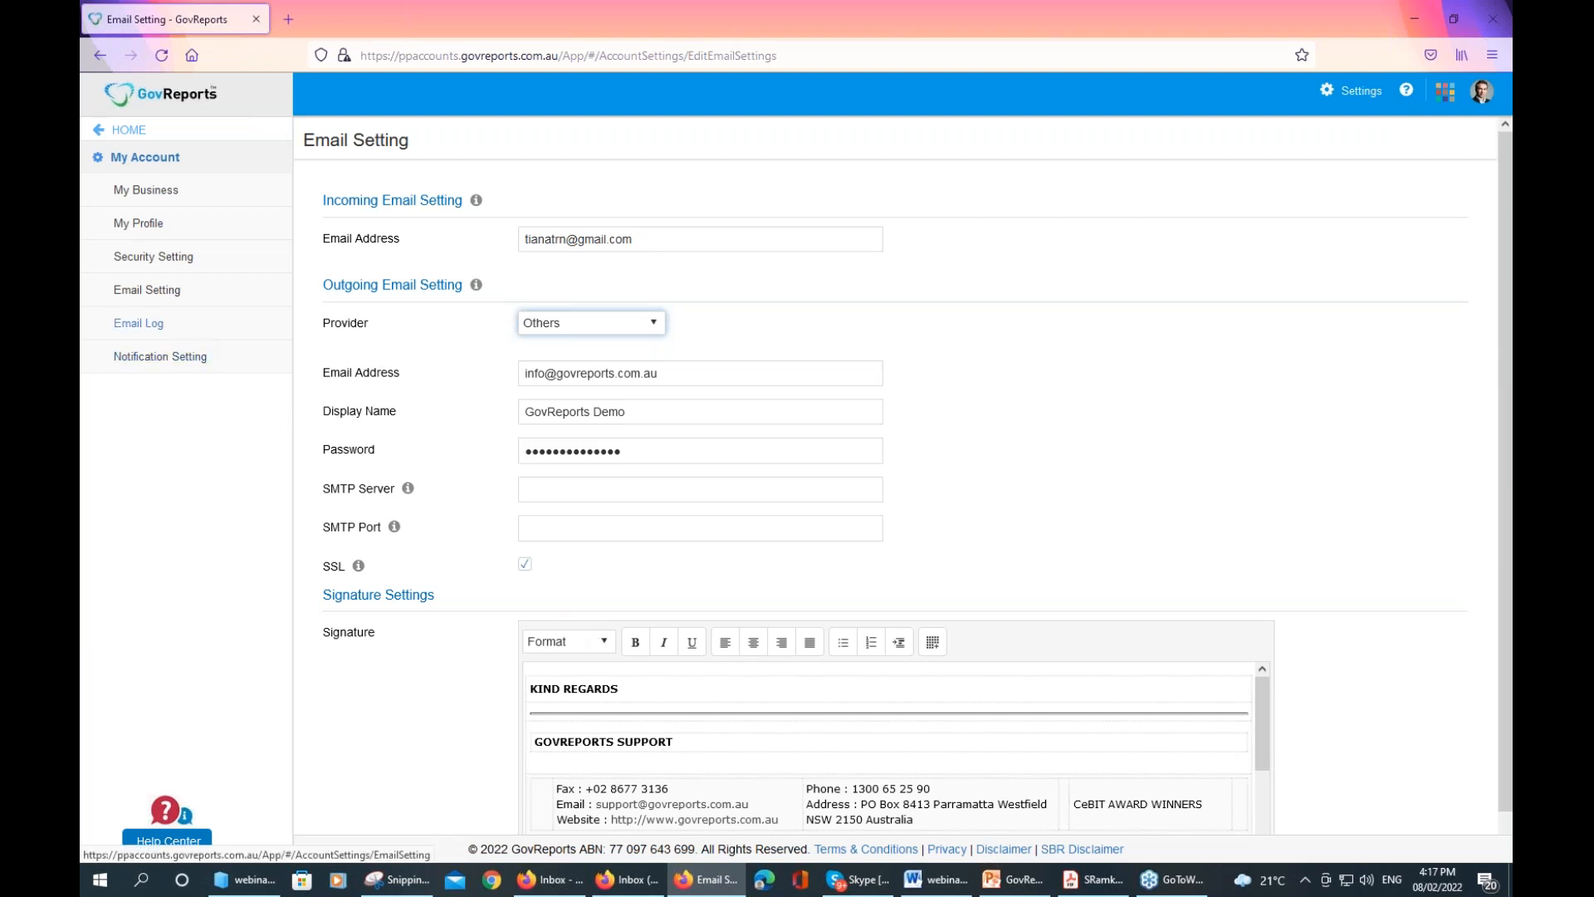
click(655, 328)
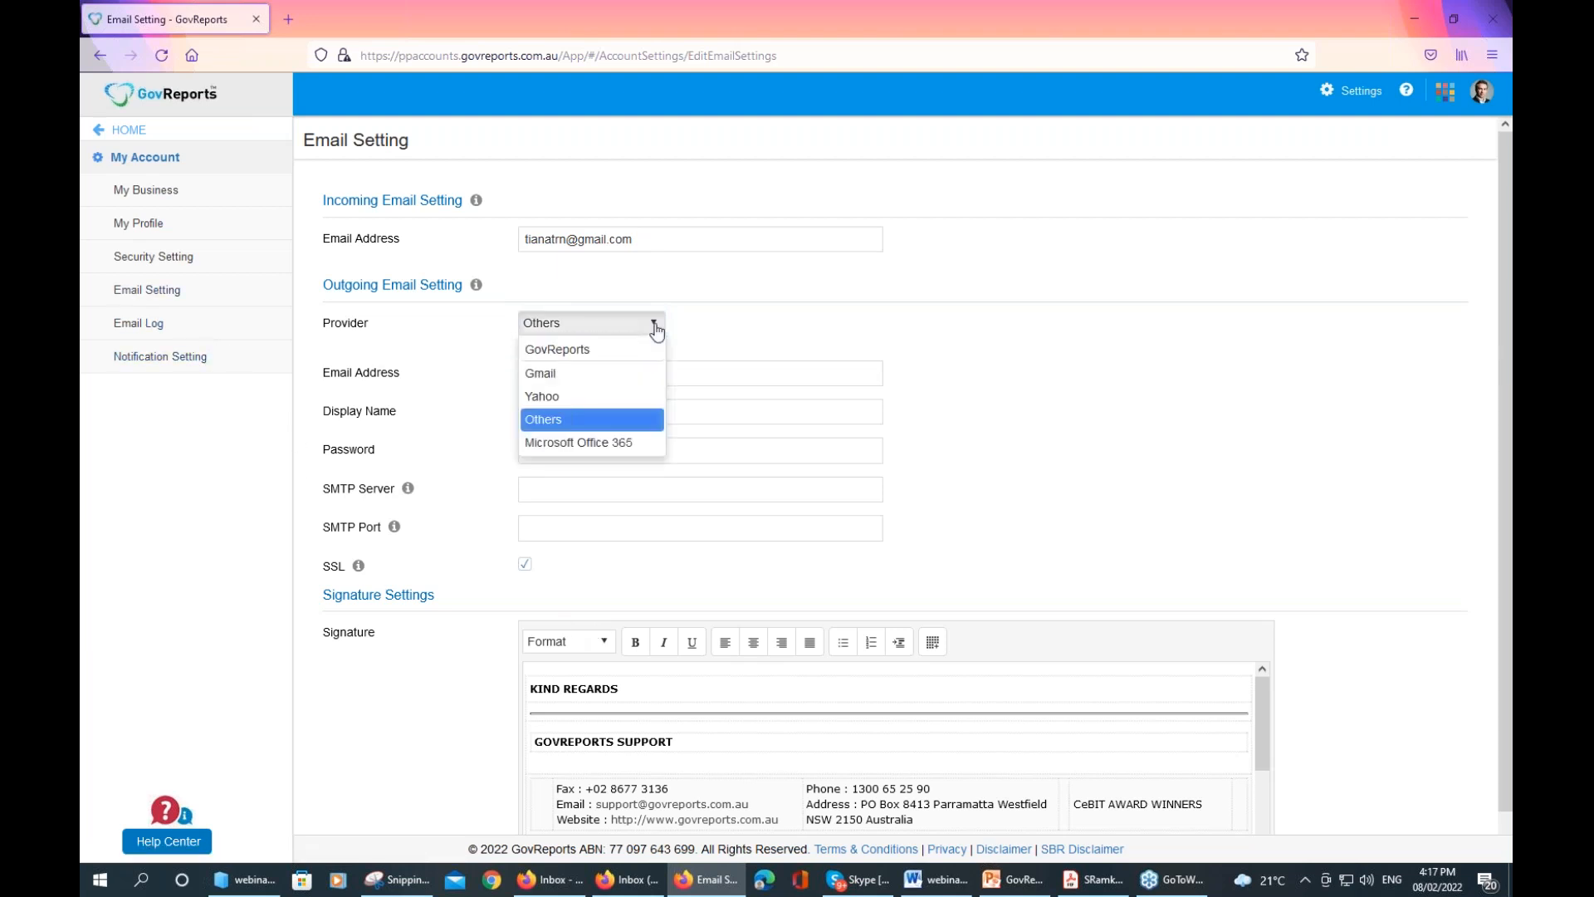
click(611, 357)
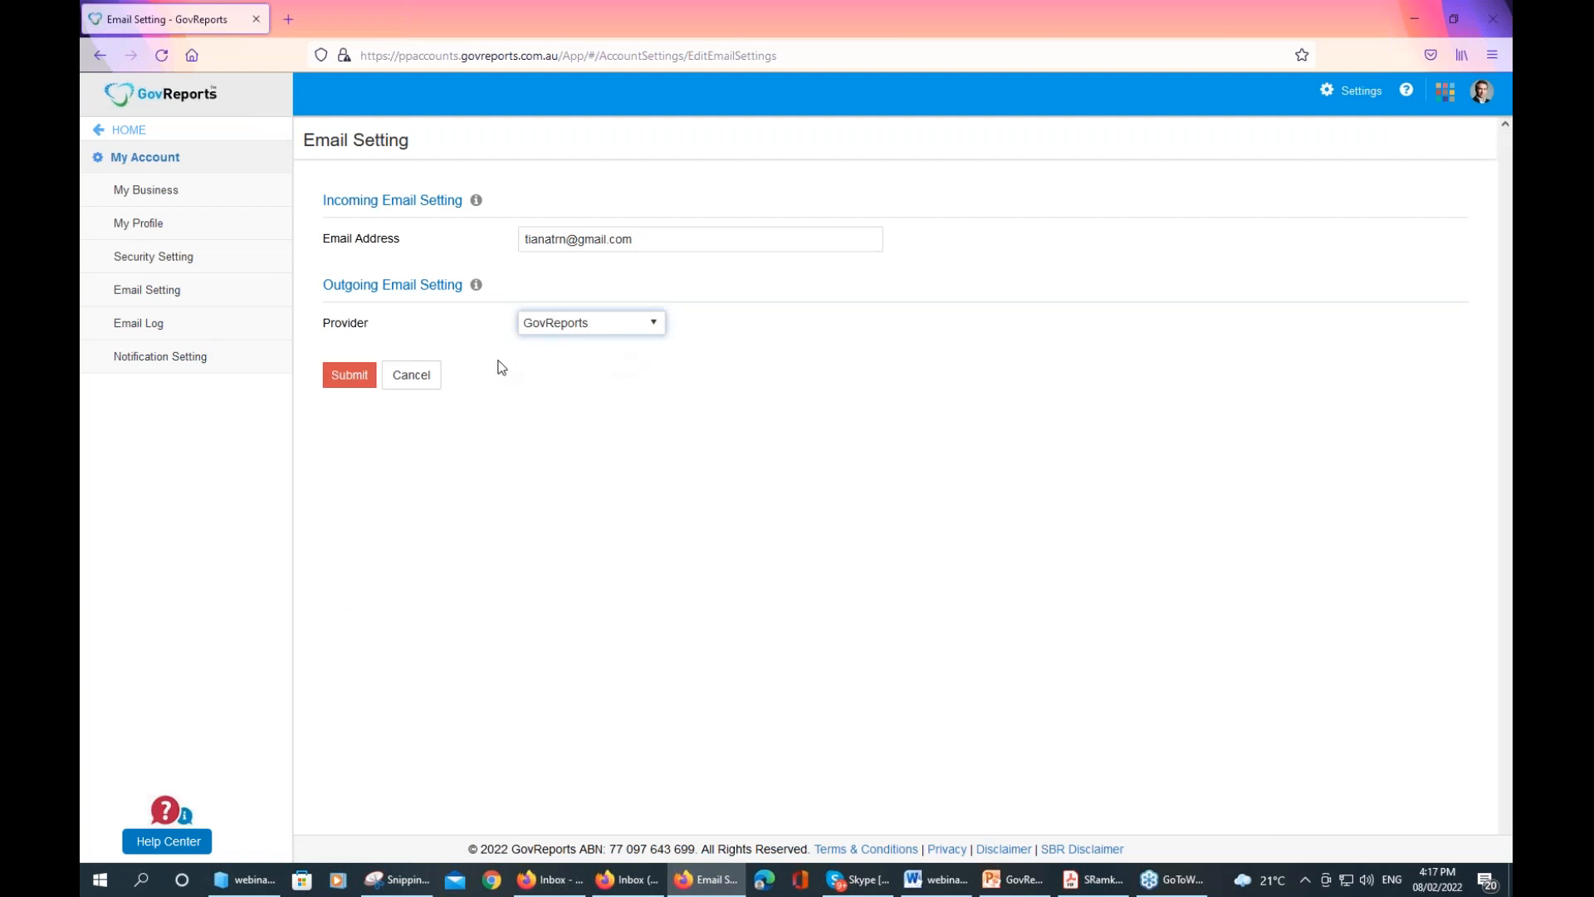
Try Others once more, restore GovReports as the provider, and open the Email Log
click(656, 331)
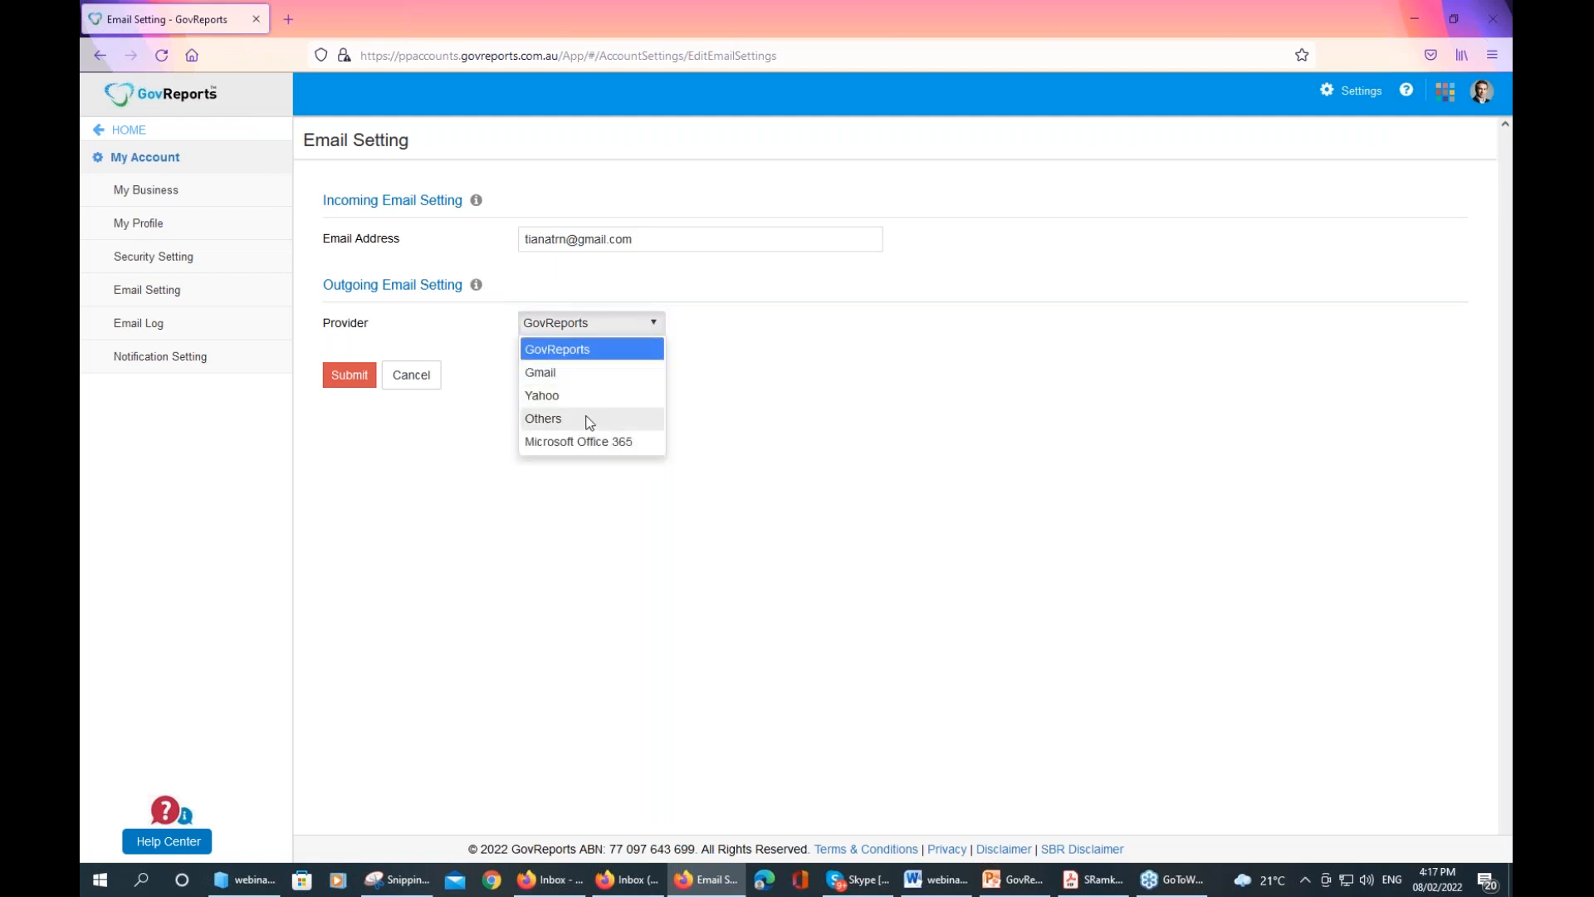
click(590, 419)
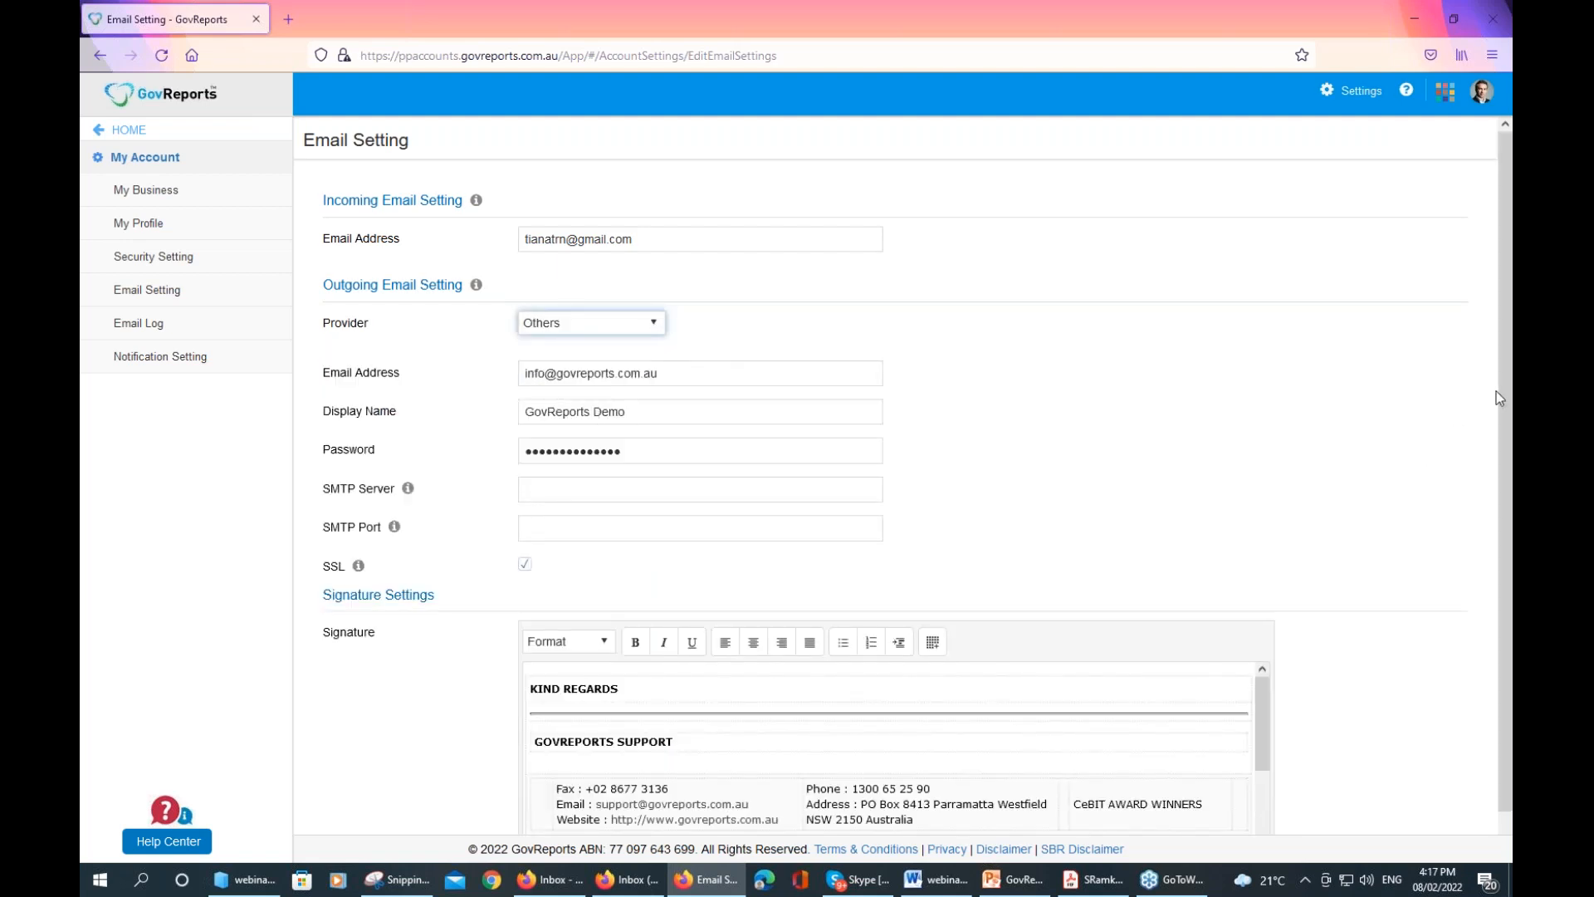
scroll(1503, 582, down, 2)
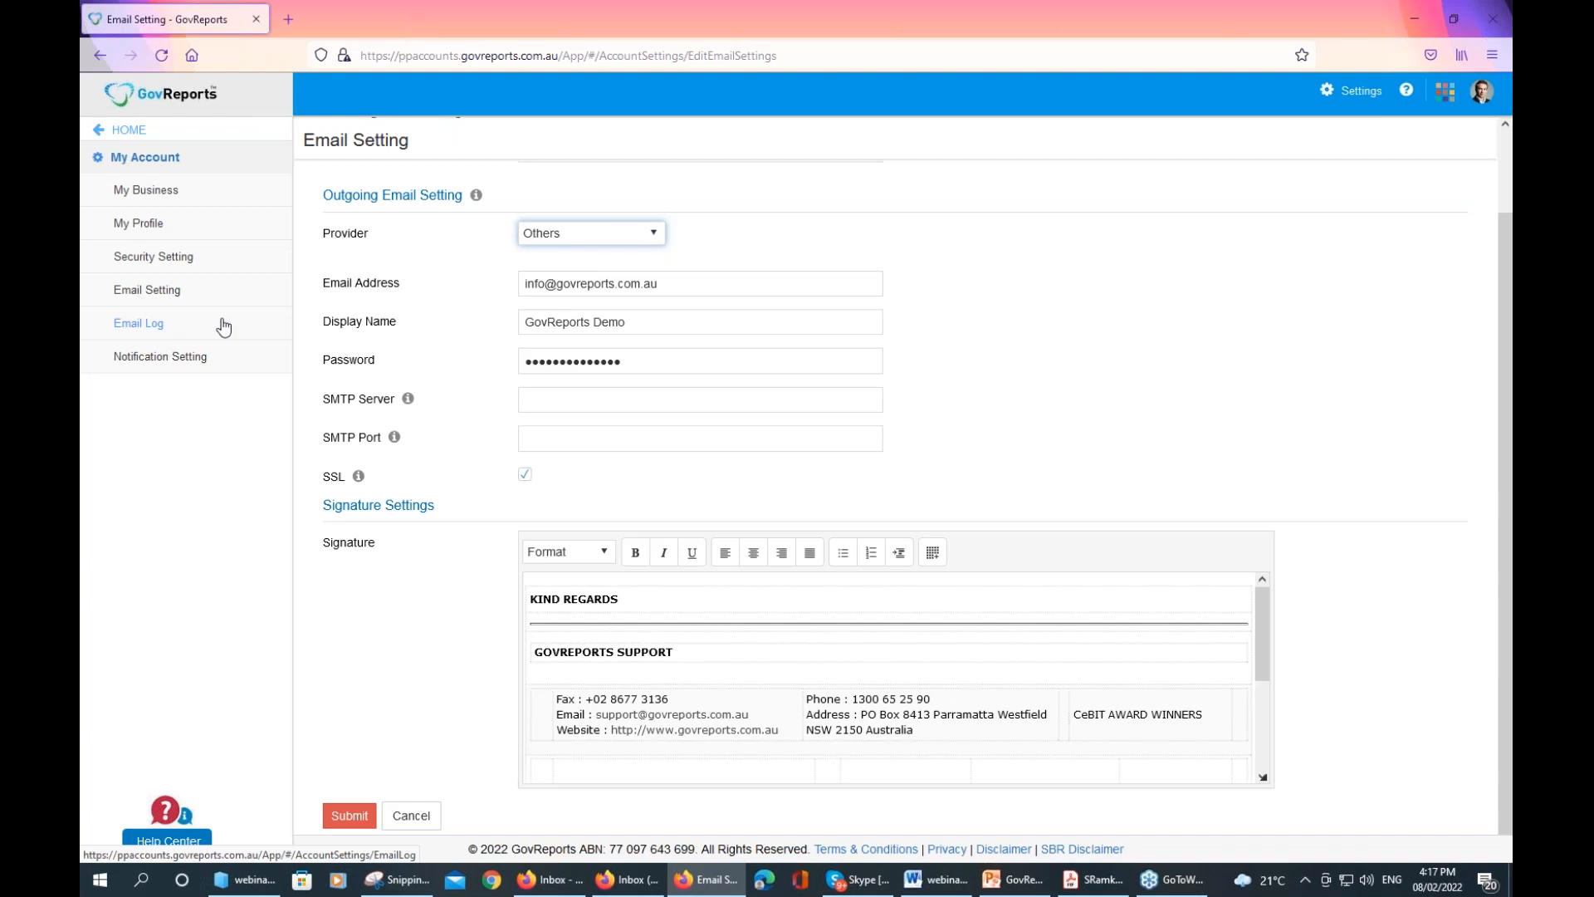
click(645, 238)
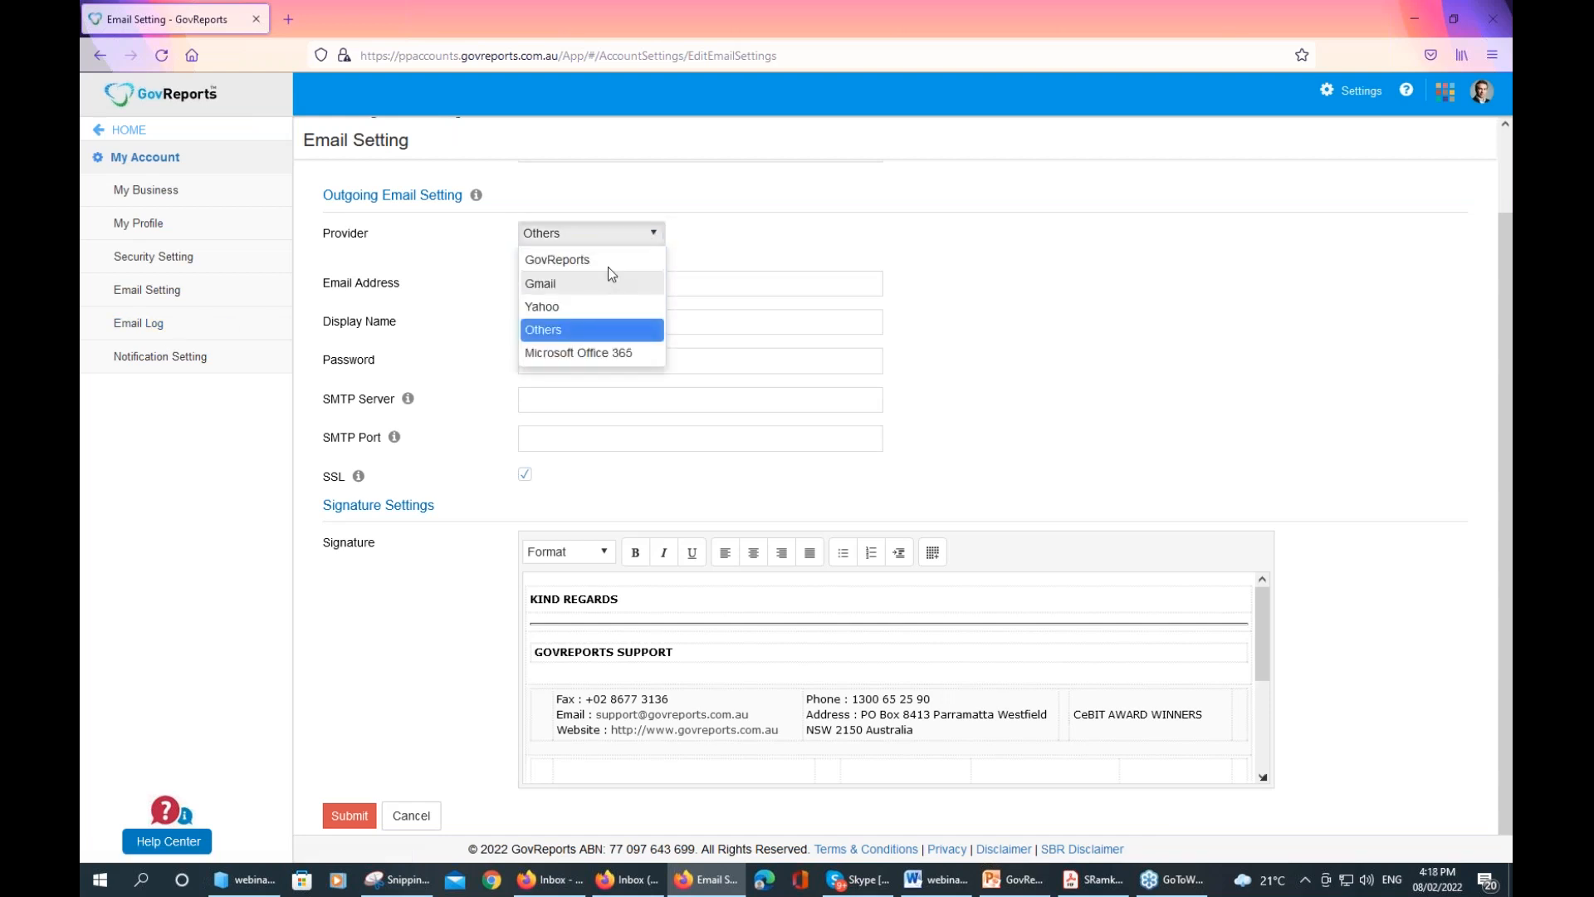
click(609, 262)
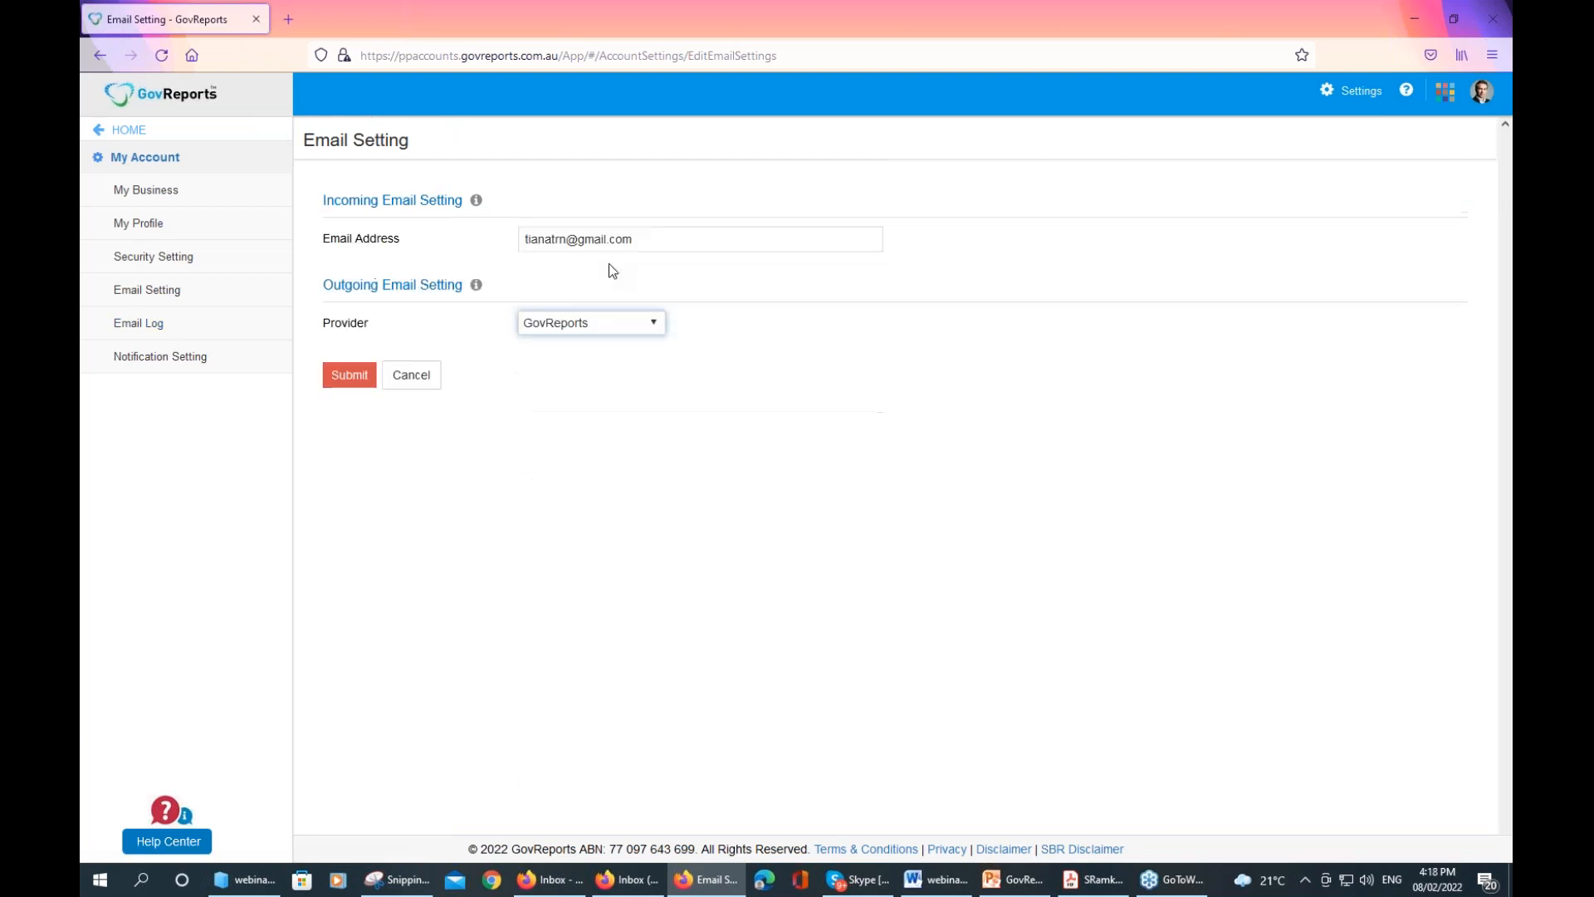
click(235, 333)
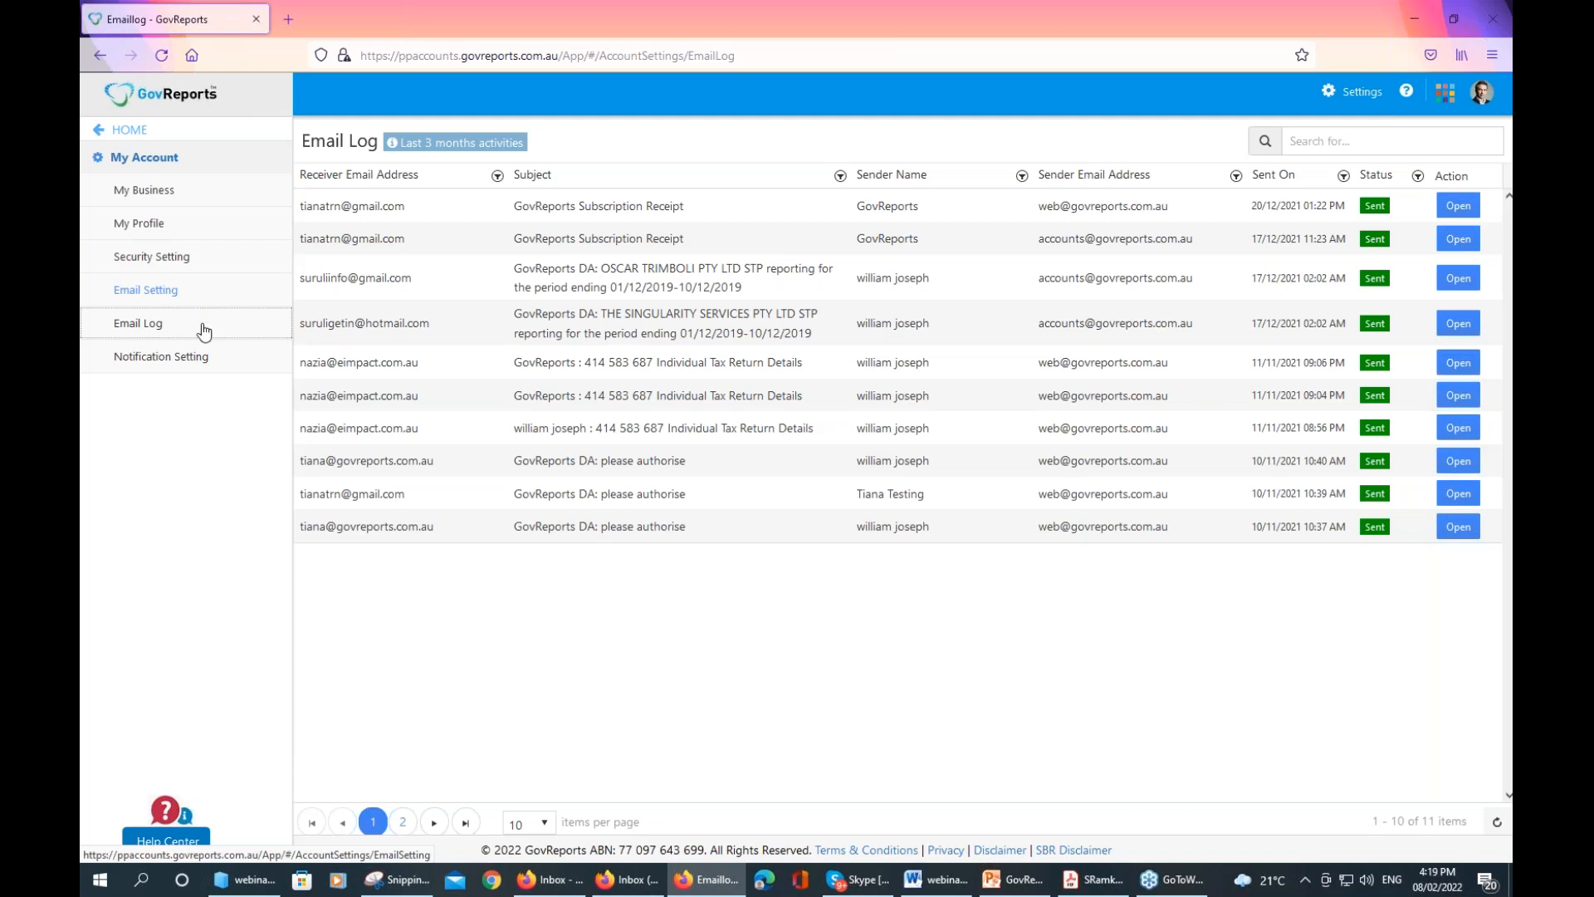
Go from the home dashboard through Lodgment Settings to Reports Settings and view the lodgment receipt email template
click(138, 133)
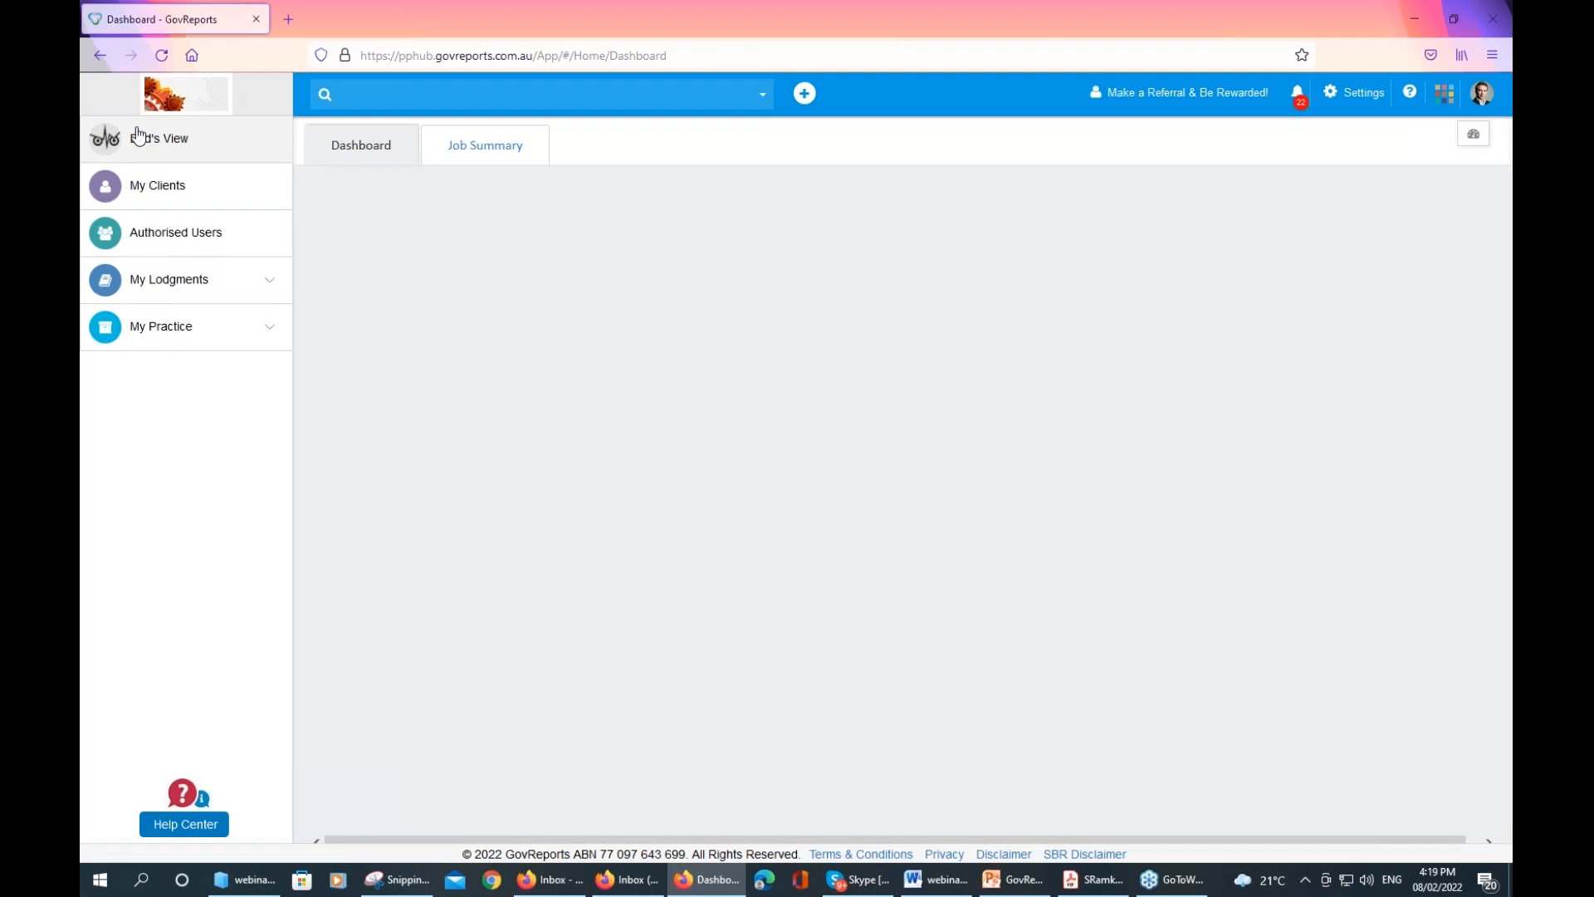
click(1366, 95)
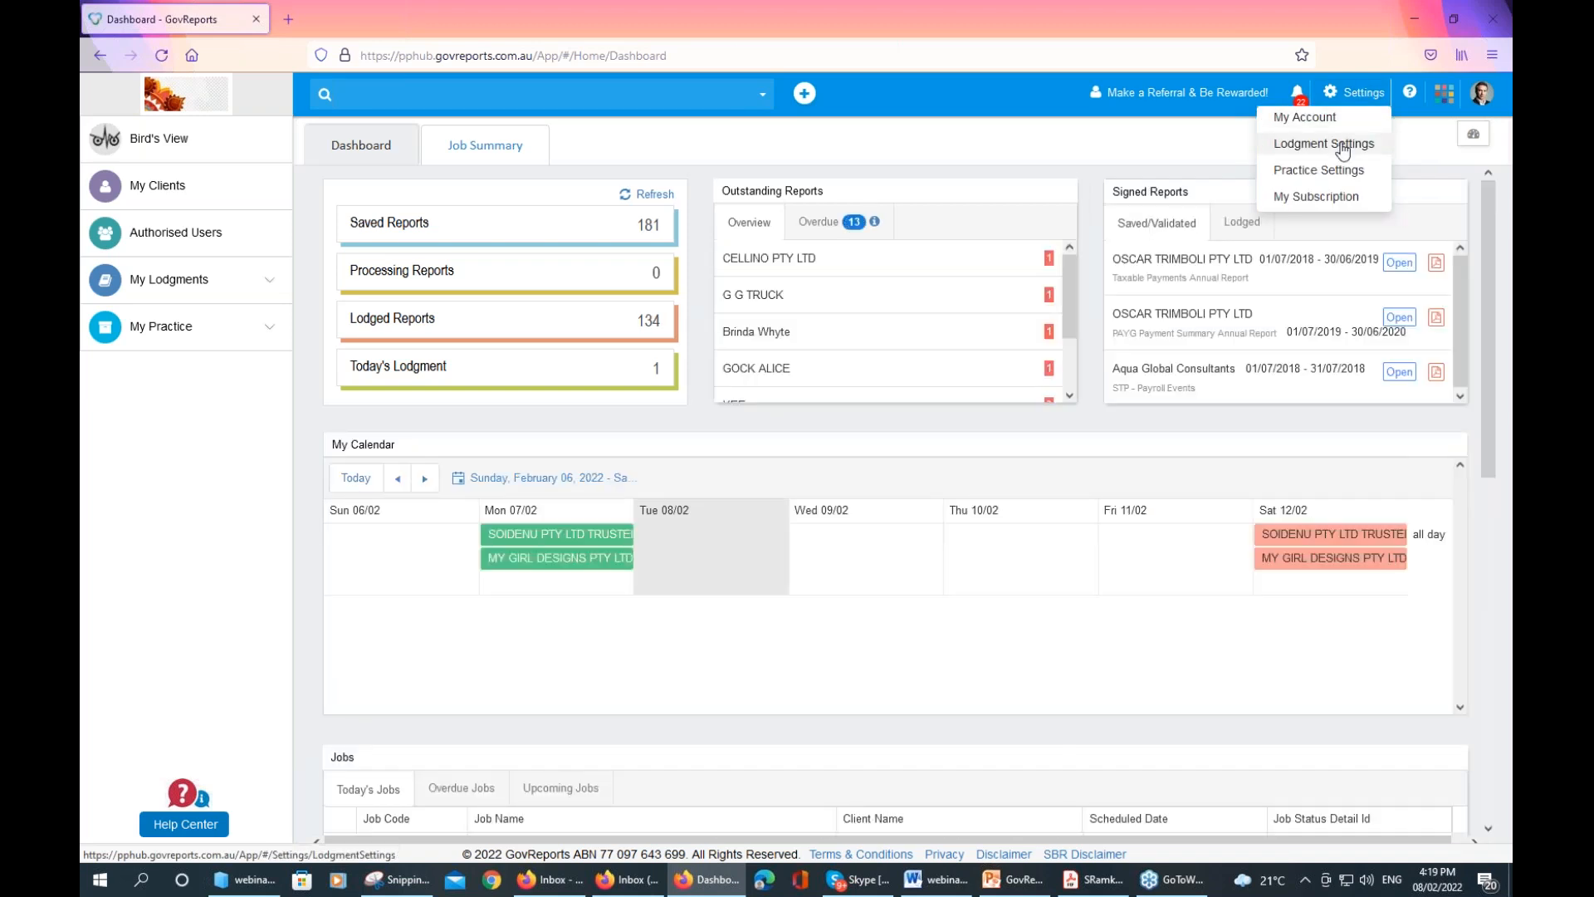
click(1342, 146)
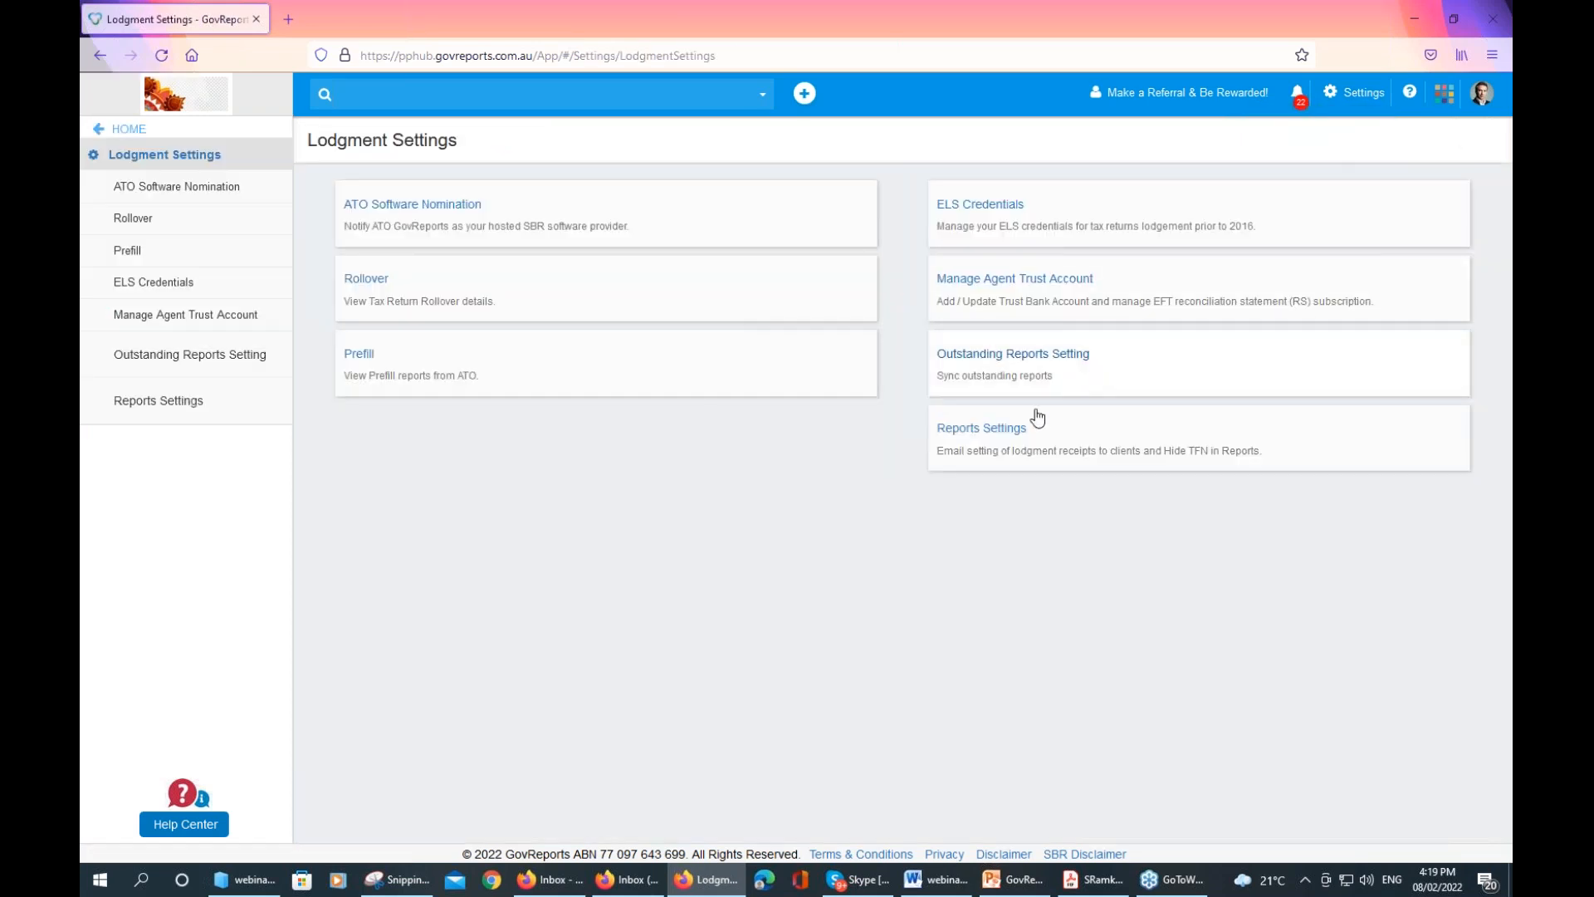
click(1014, 432)
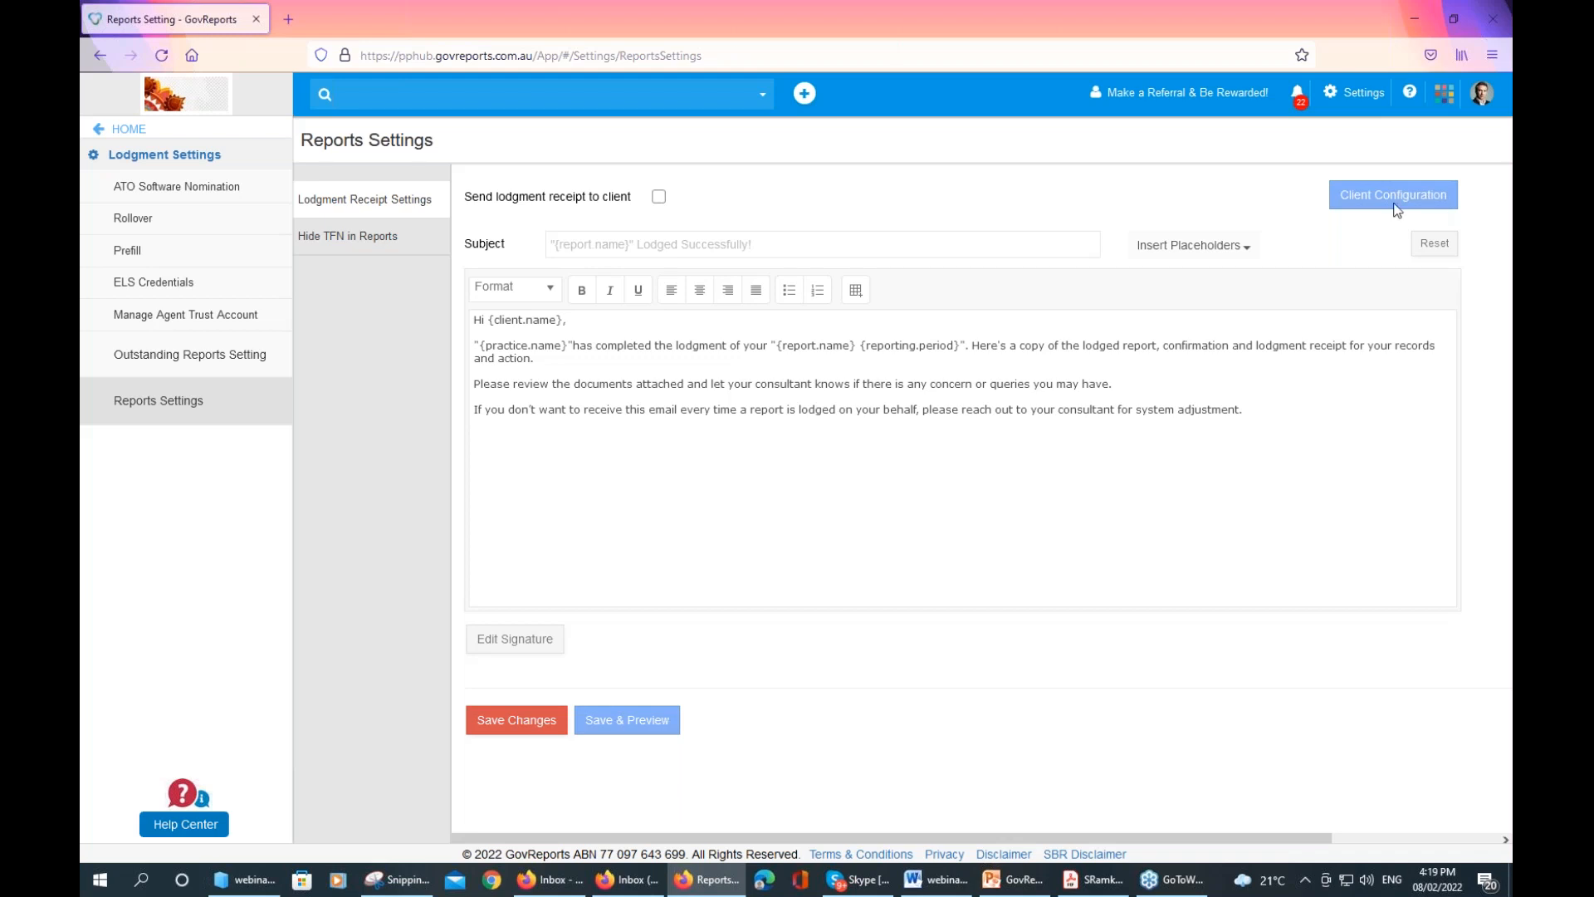
Enable 'Send lodgment receipt to client' and bring up the Client Configuration list of 85 clients
click(659, 200)
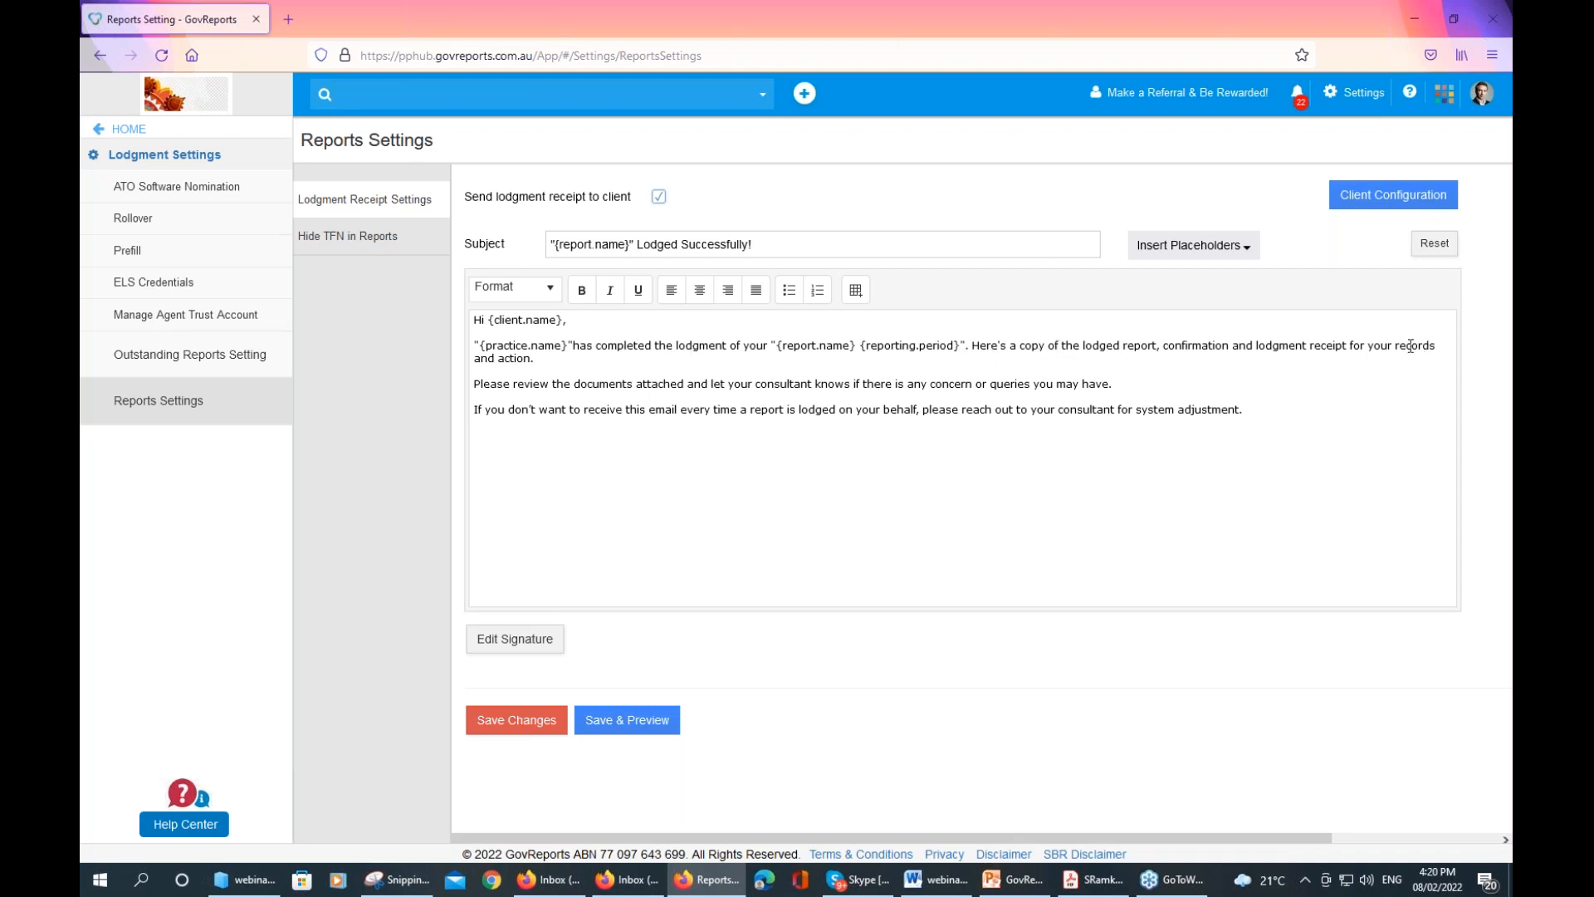
click(1382, 203)
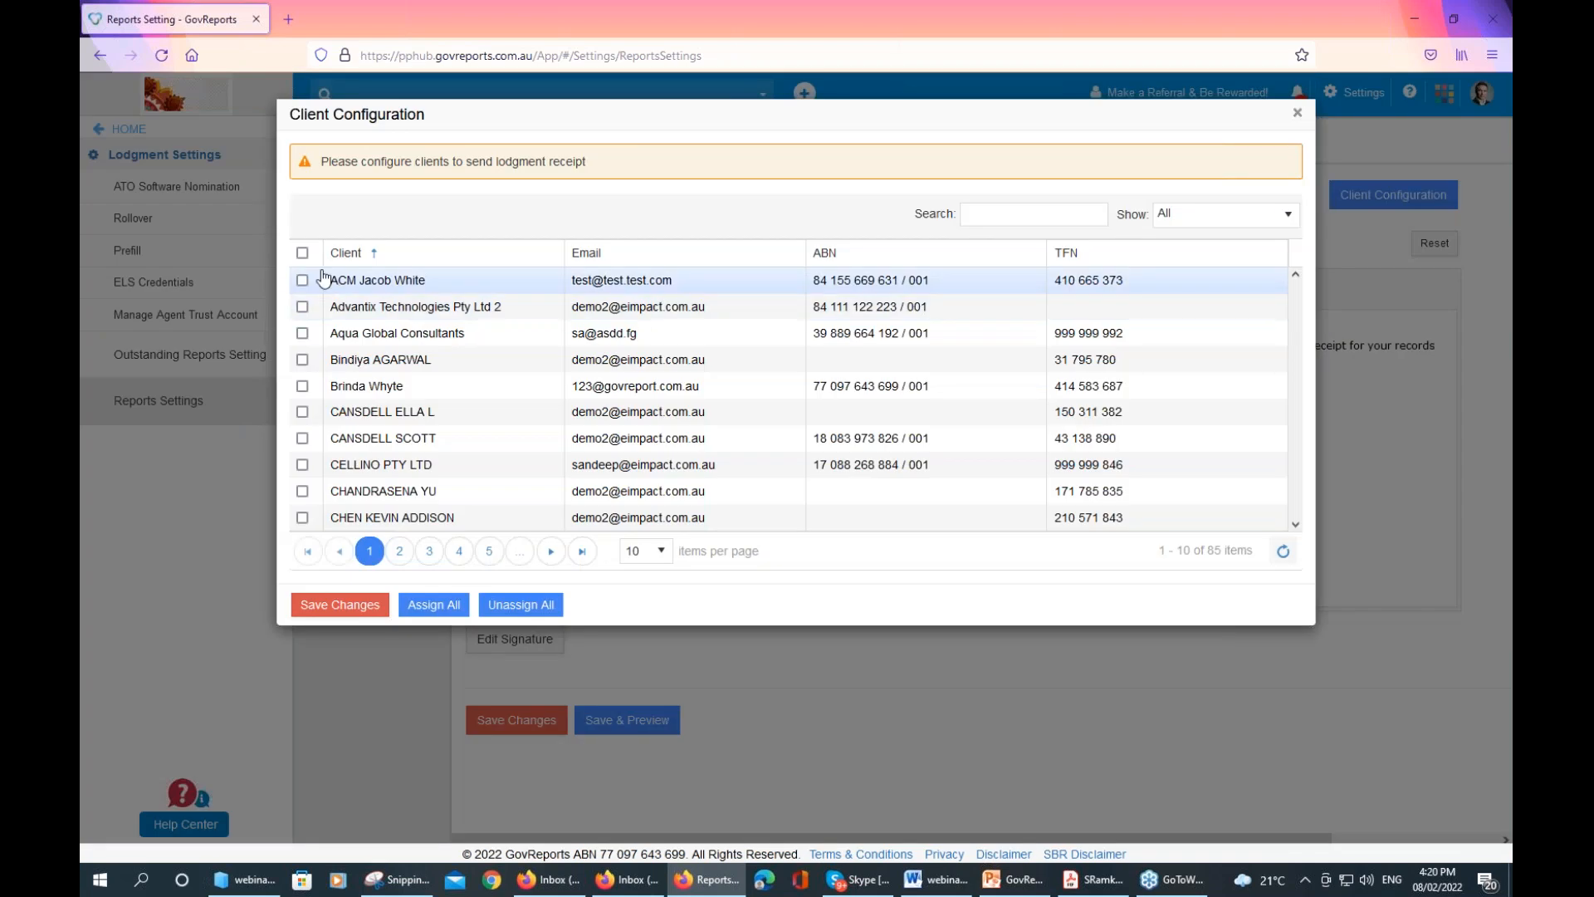
Select and then clear all receipt clients, close Client Configuration unsaved, and return home
click(303, 254)
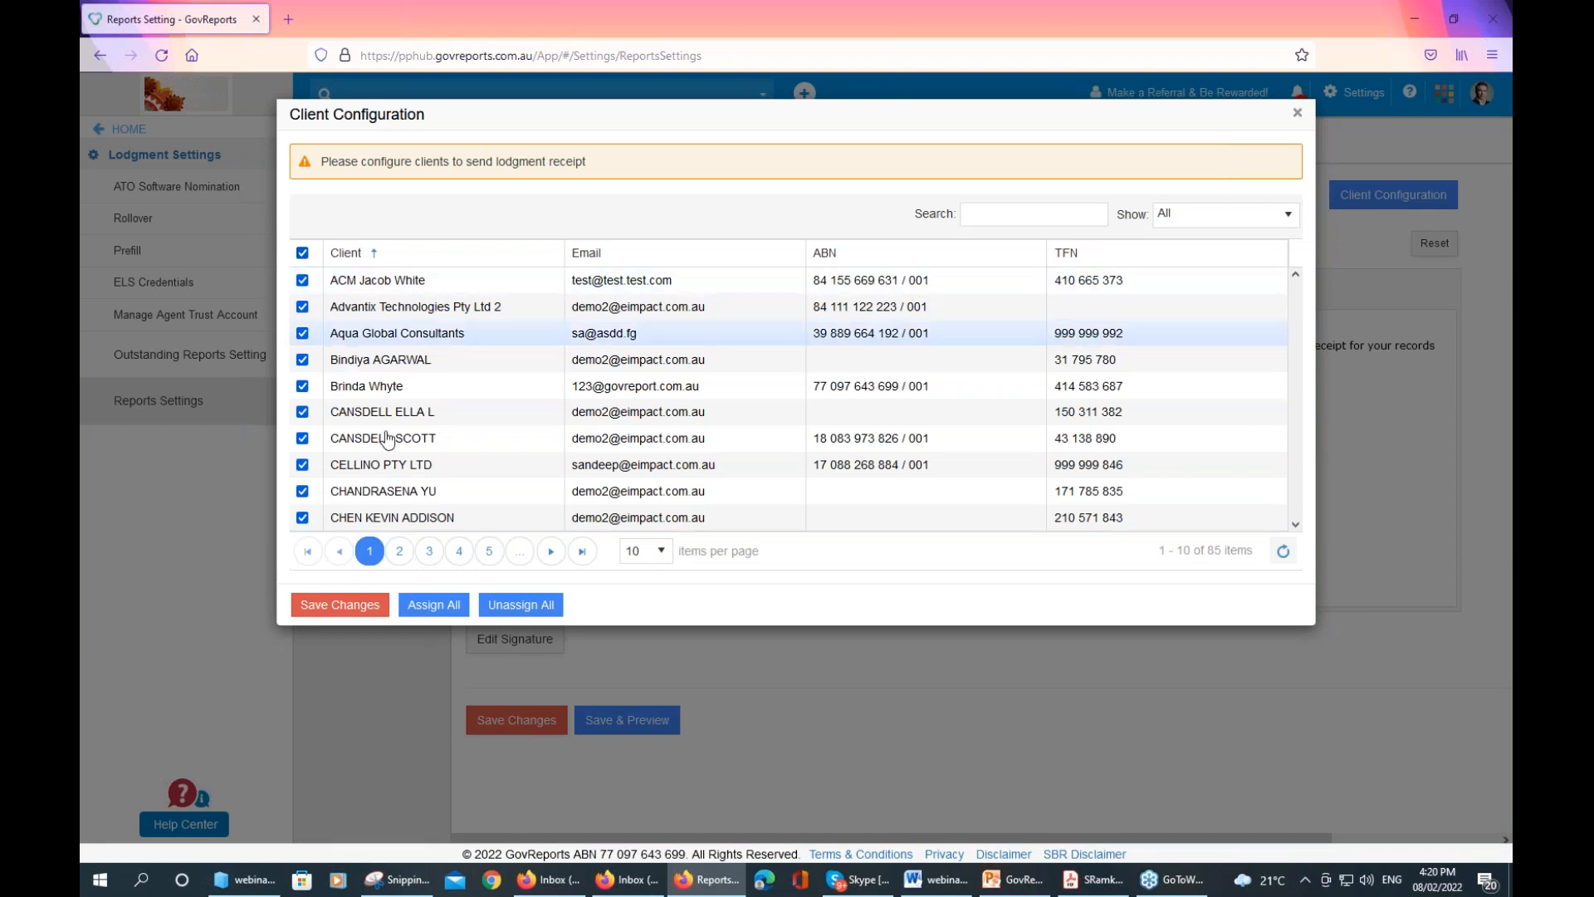
click(303, 254)
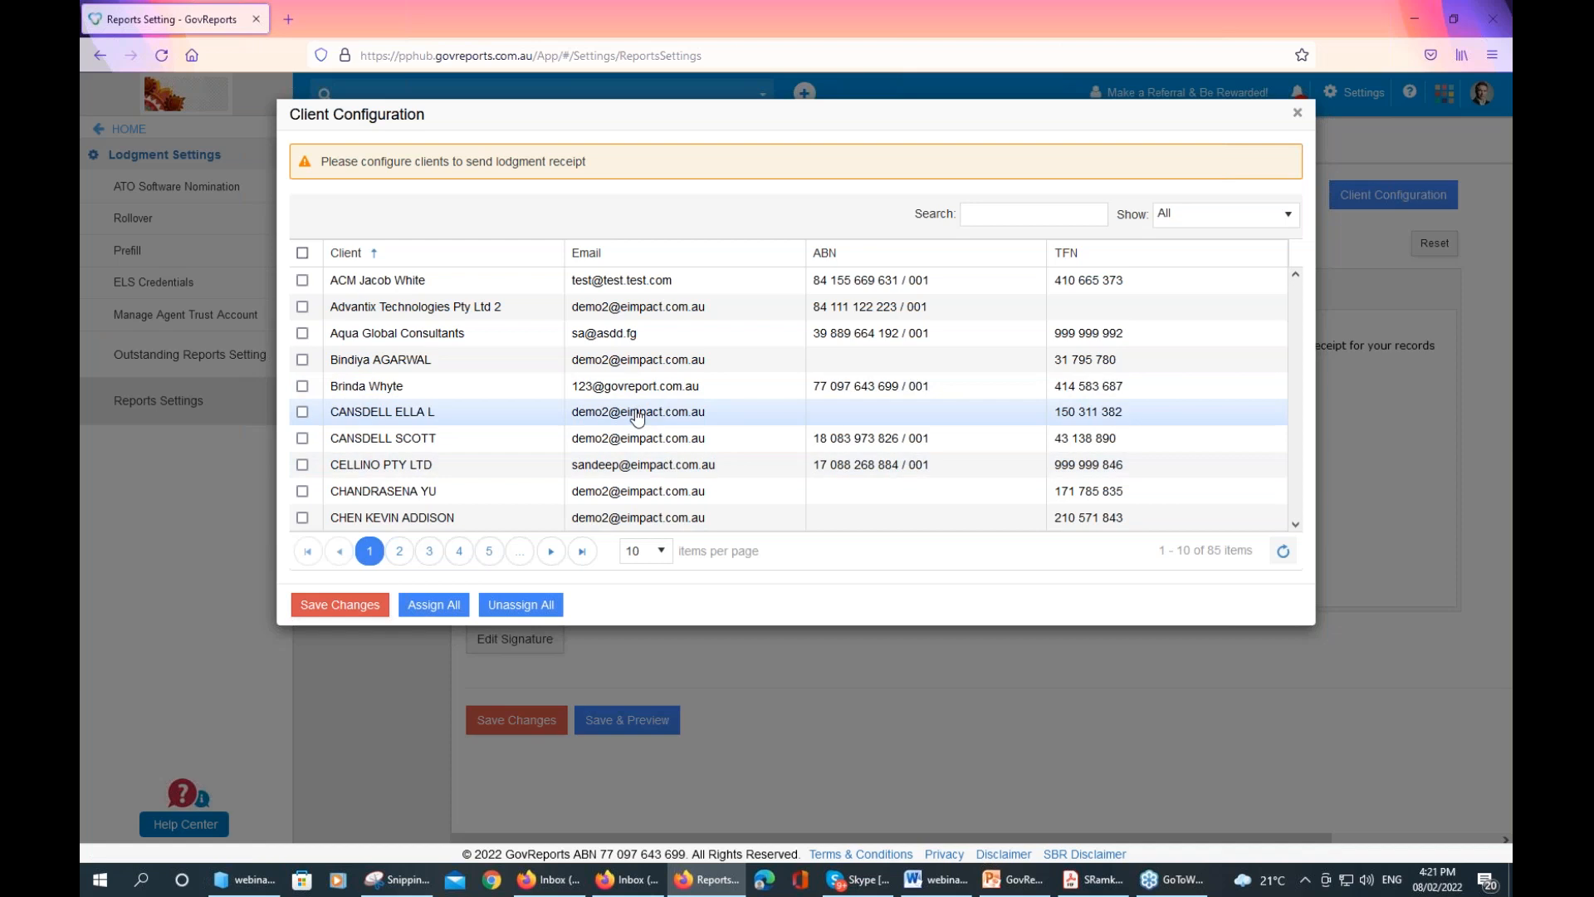
click(1297, 112)
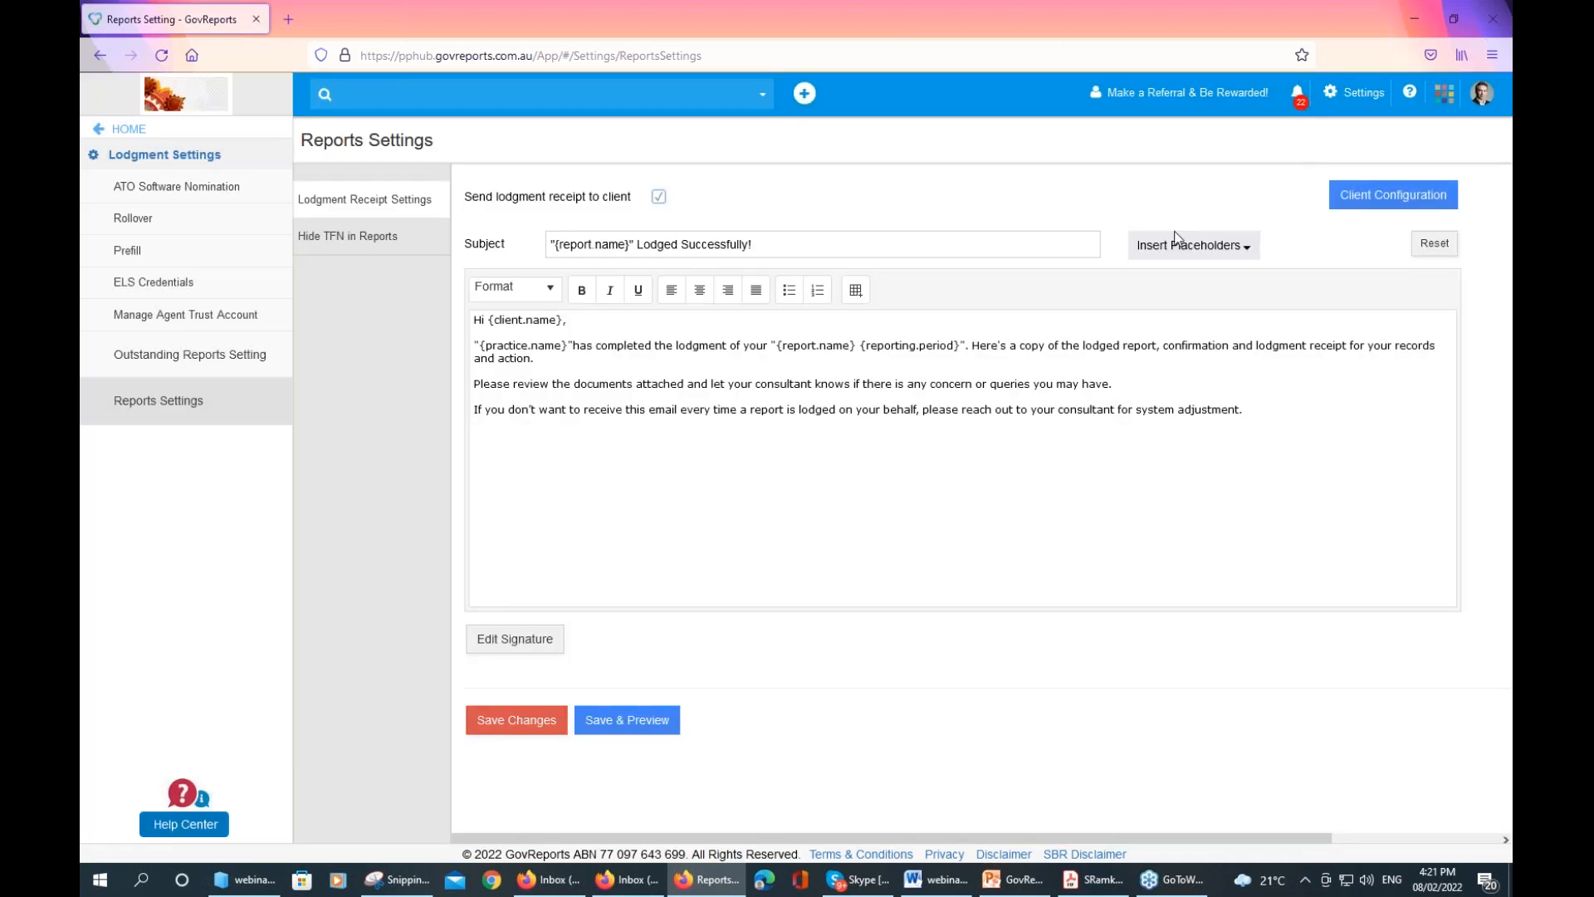
click(125, 130)
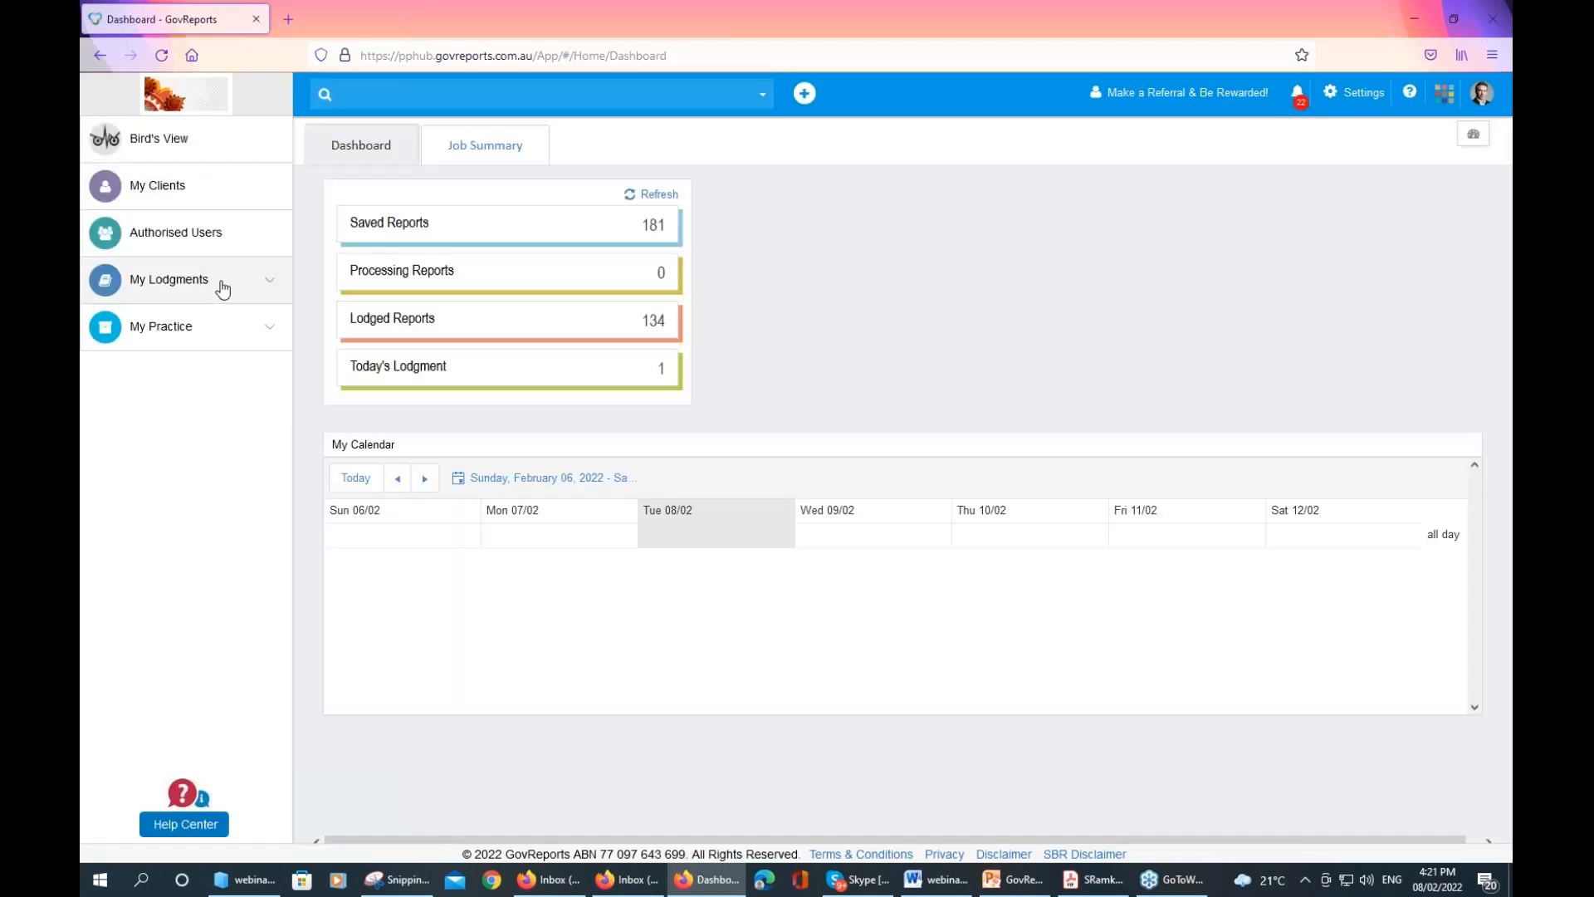
Expand My Lodgments and show the Outstanding Reports list of 13 overdue items
click(219, 284)
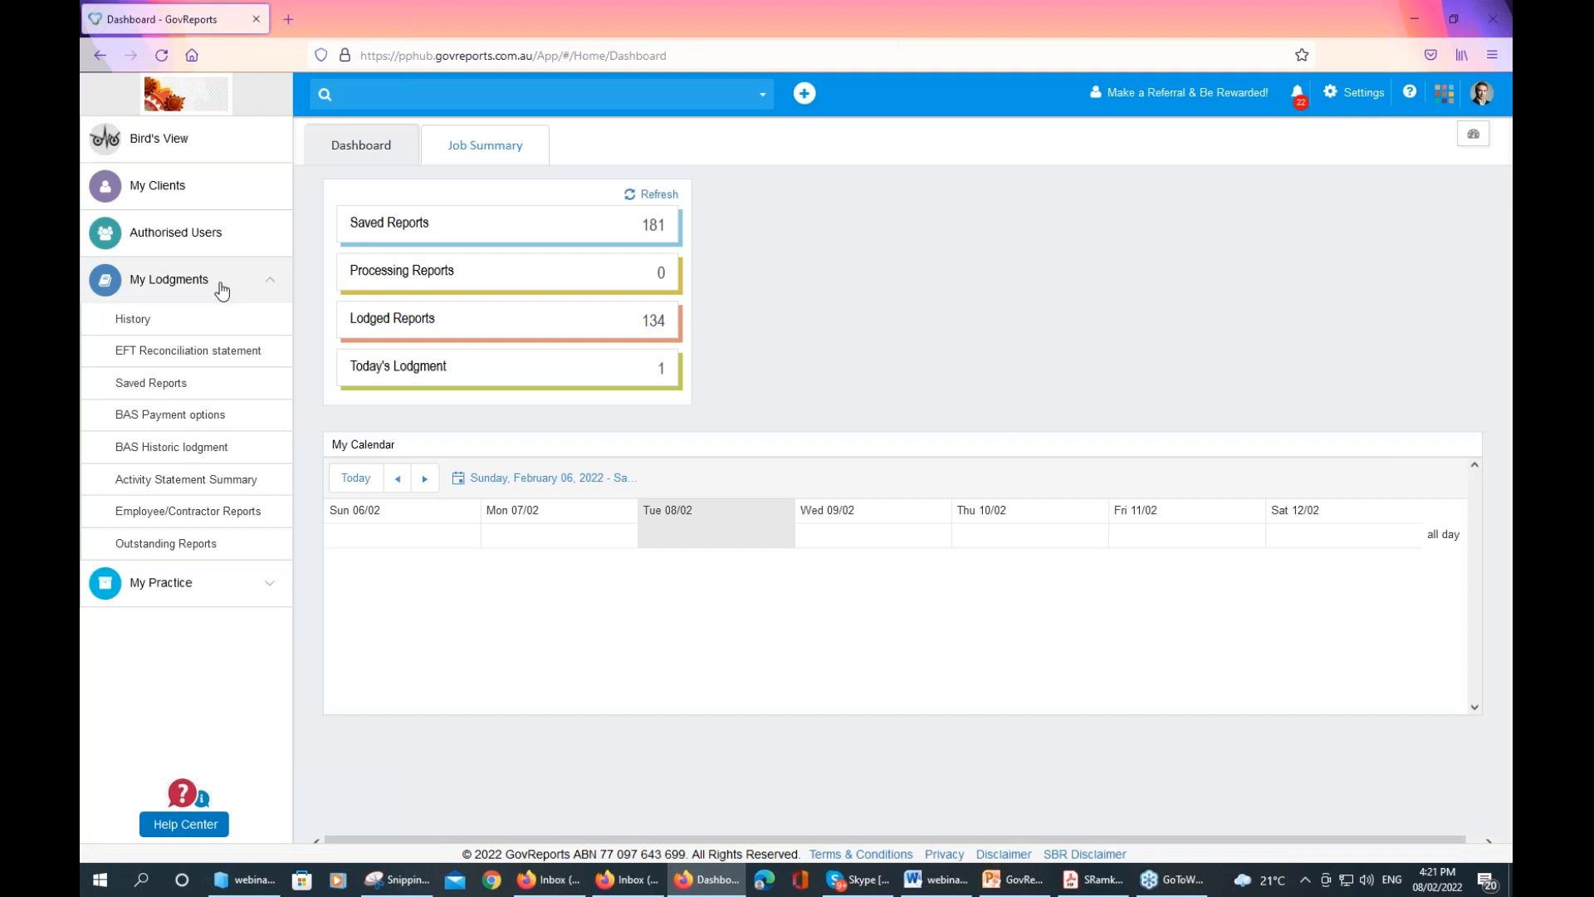
click(197, 548)
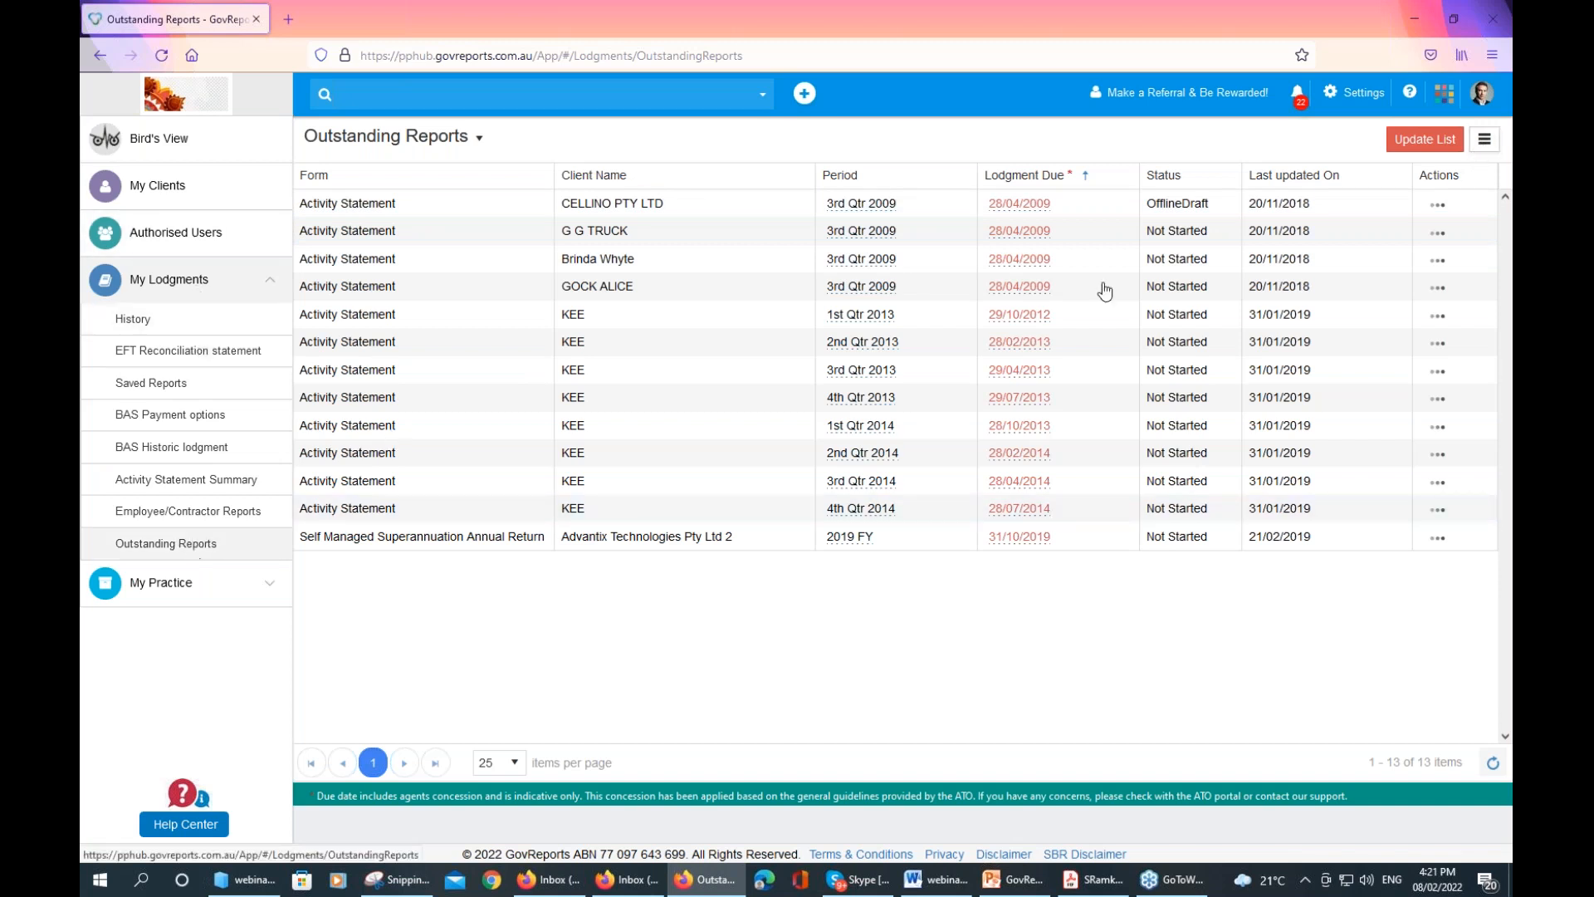
Open Client Configuration for Outstanding Reports, show 100 clients per page, and select all clients
click(1486, 142)
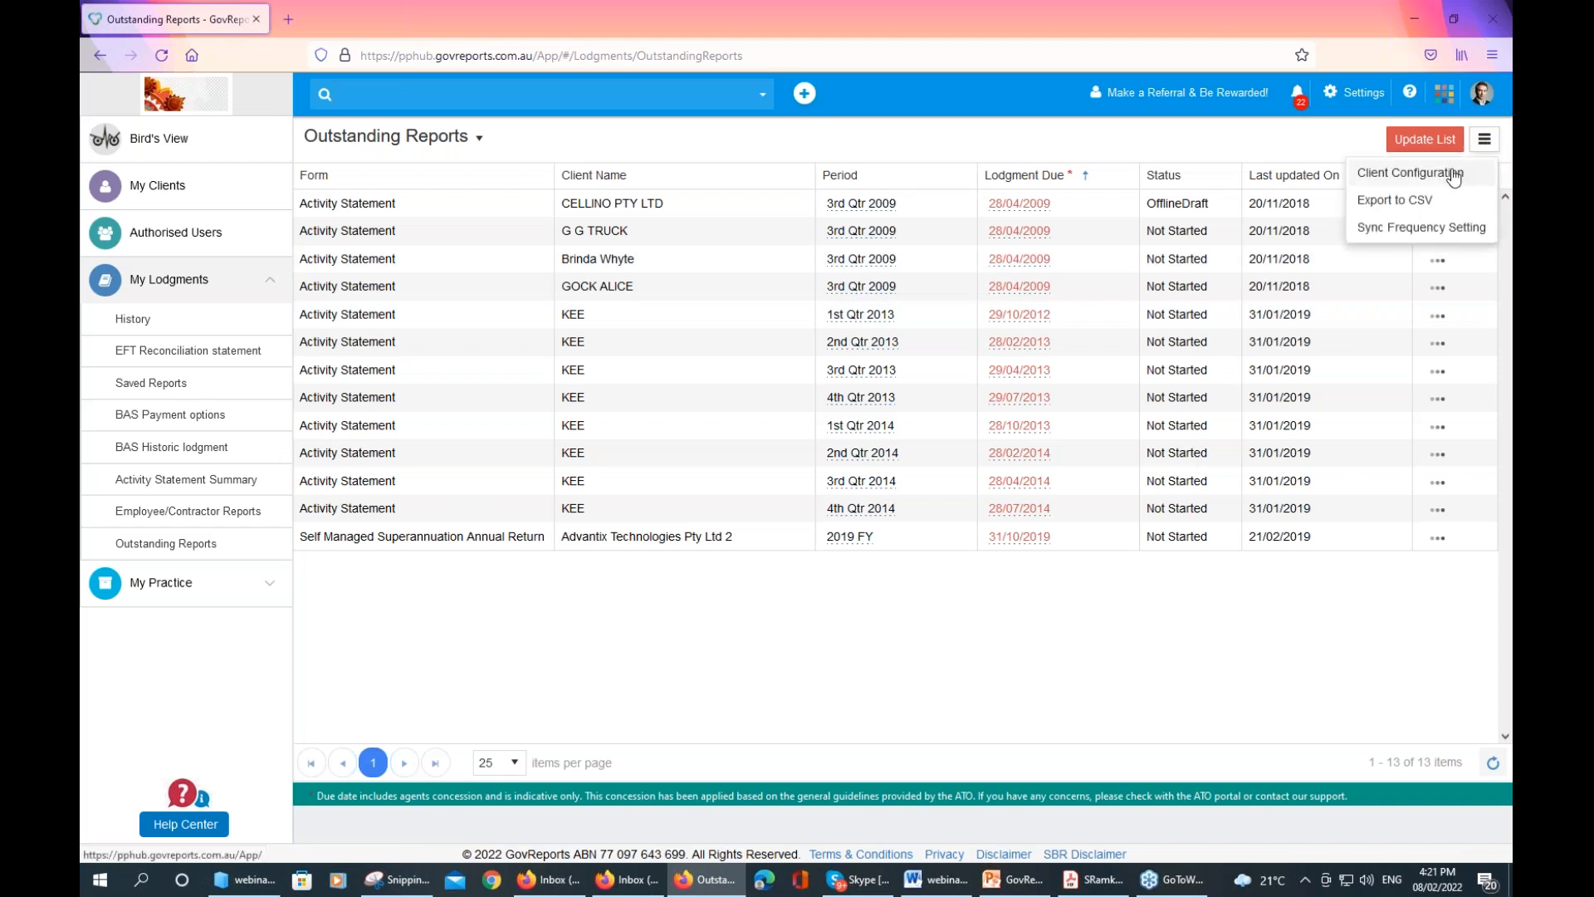
click(1453, 174)
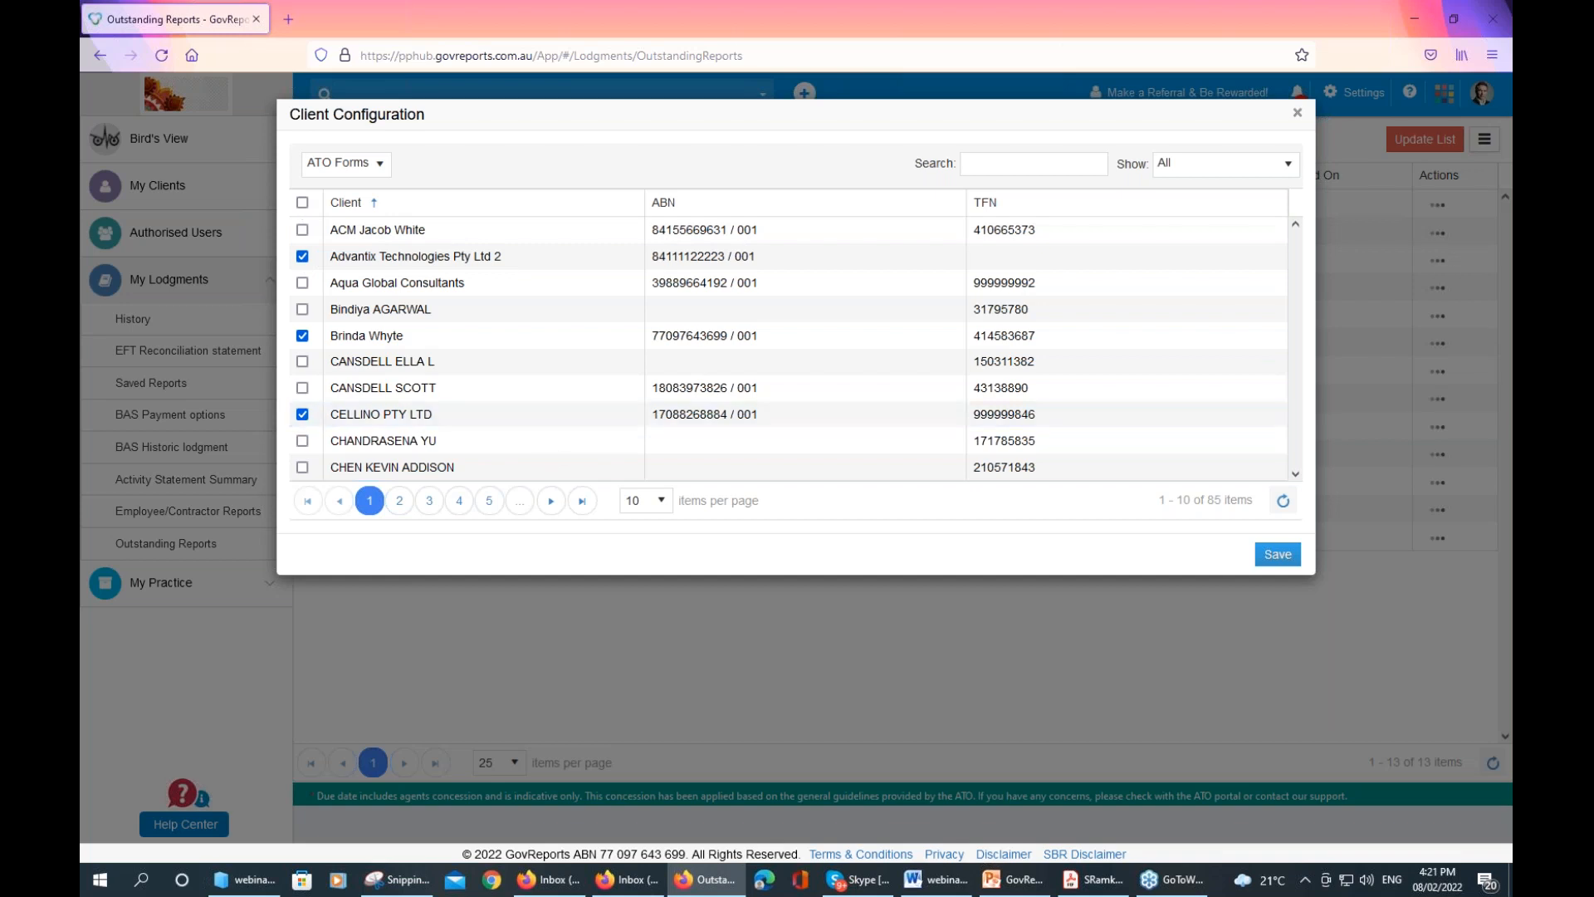
click(662, 503)
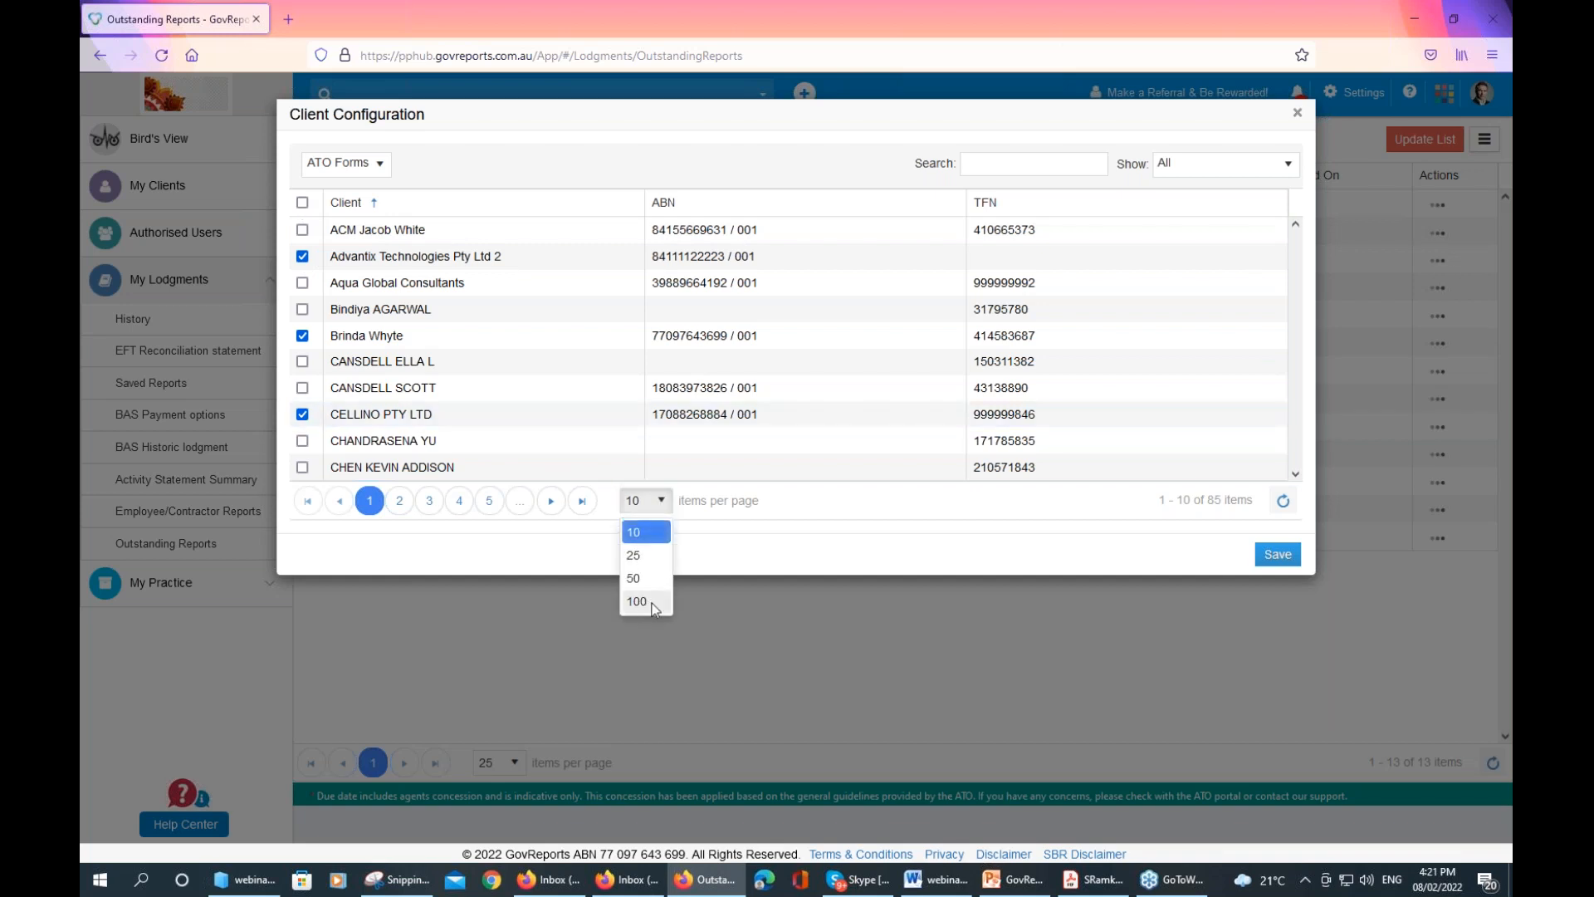
click(652, 603)
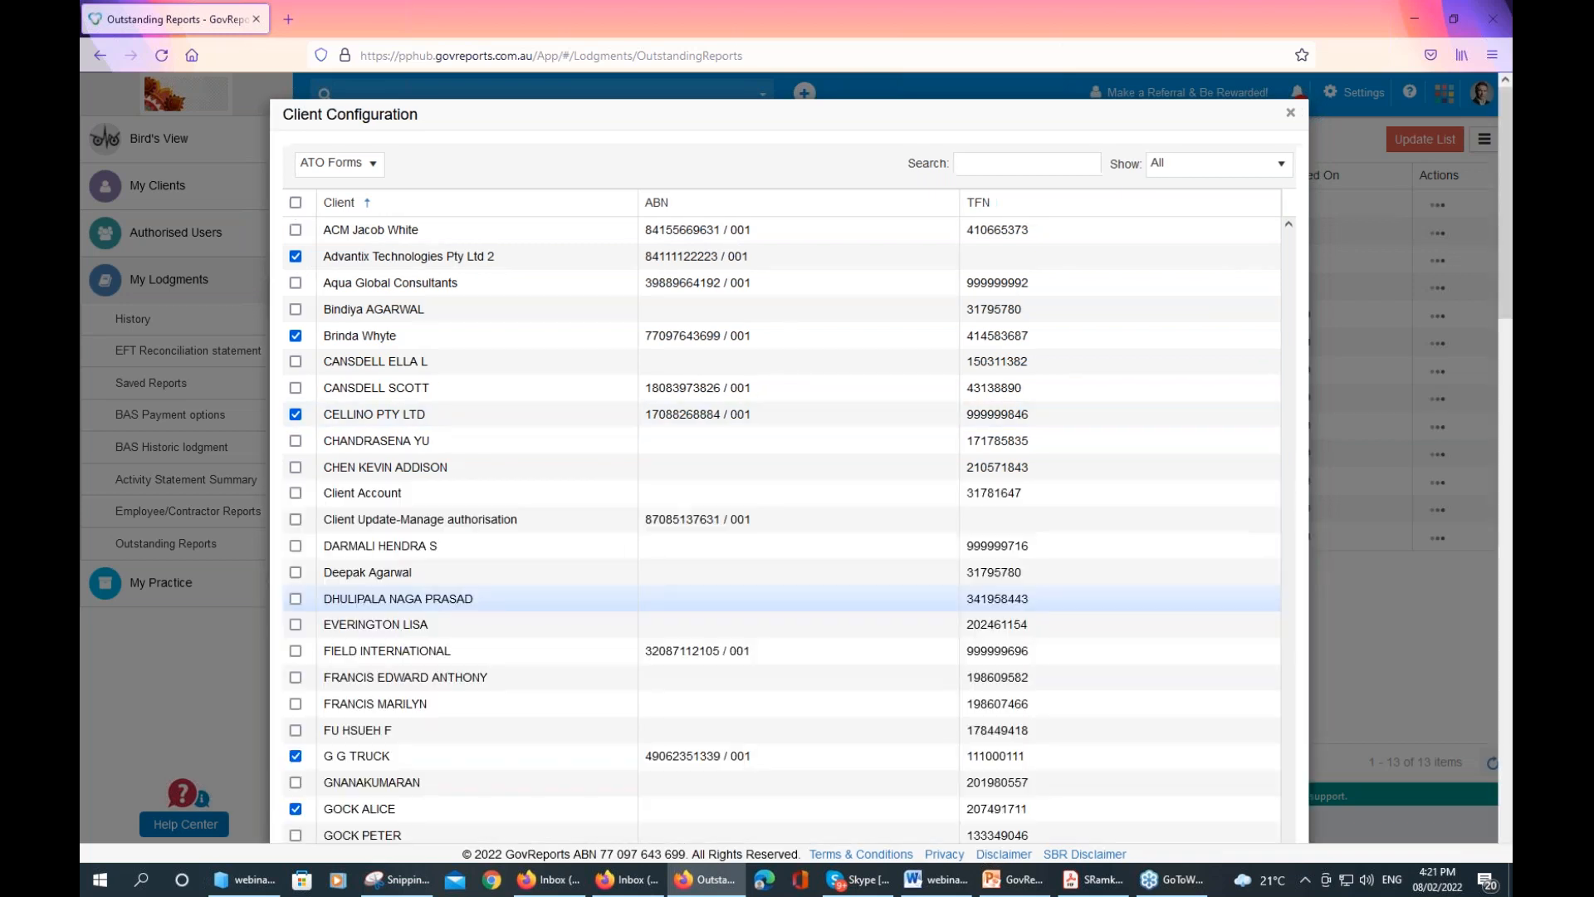
click(296, 204)
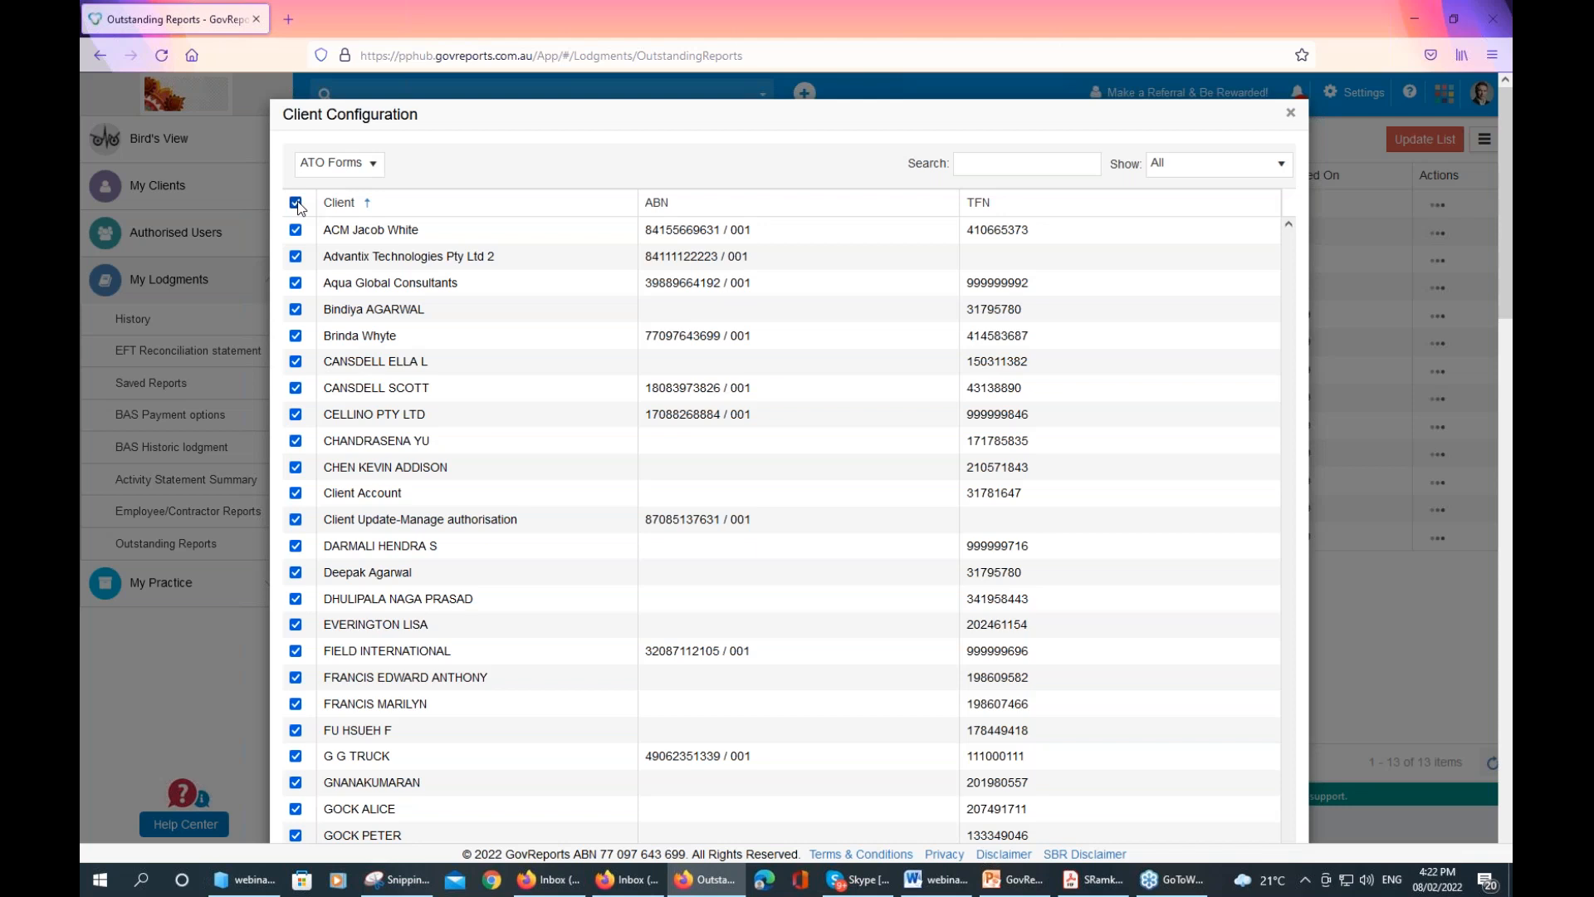
click(296, 230)
click(295, 256)
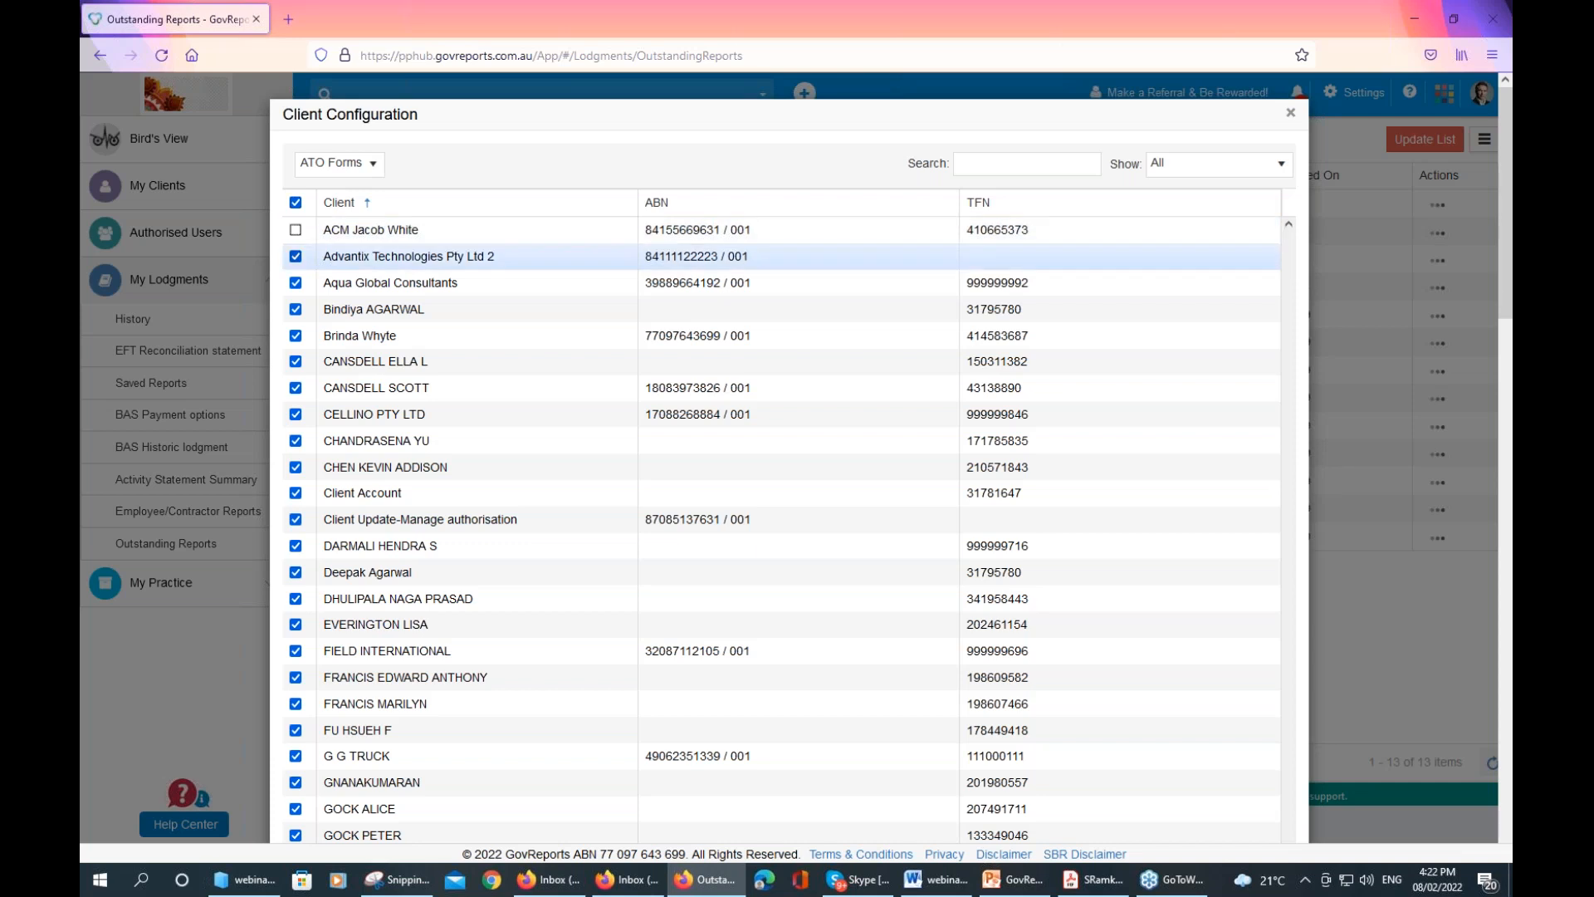
click(296, 284)
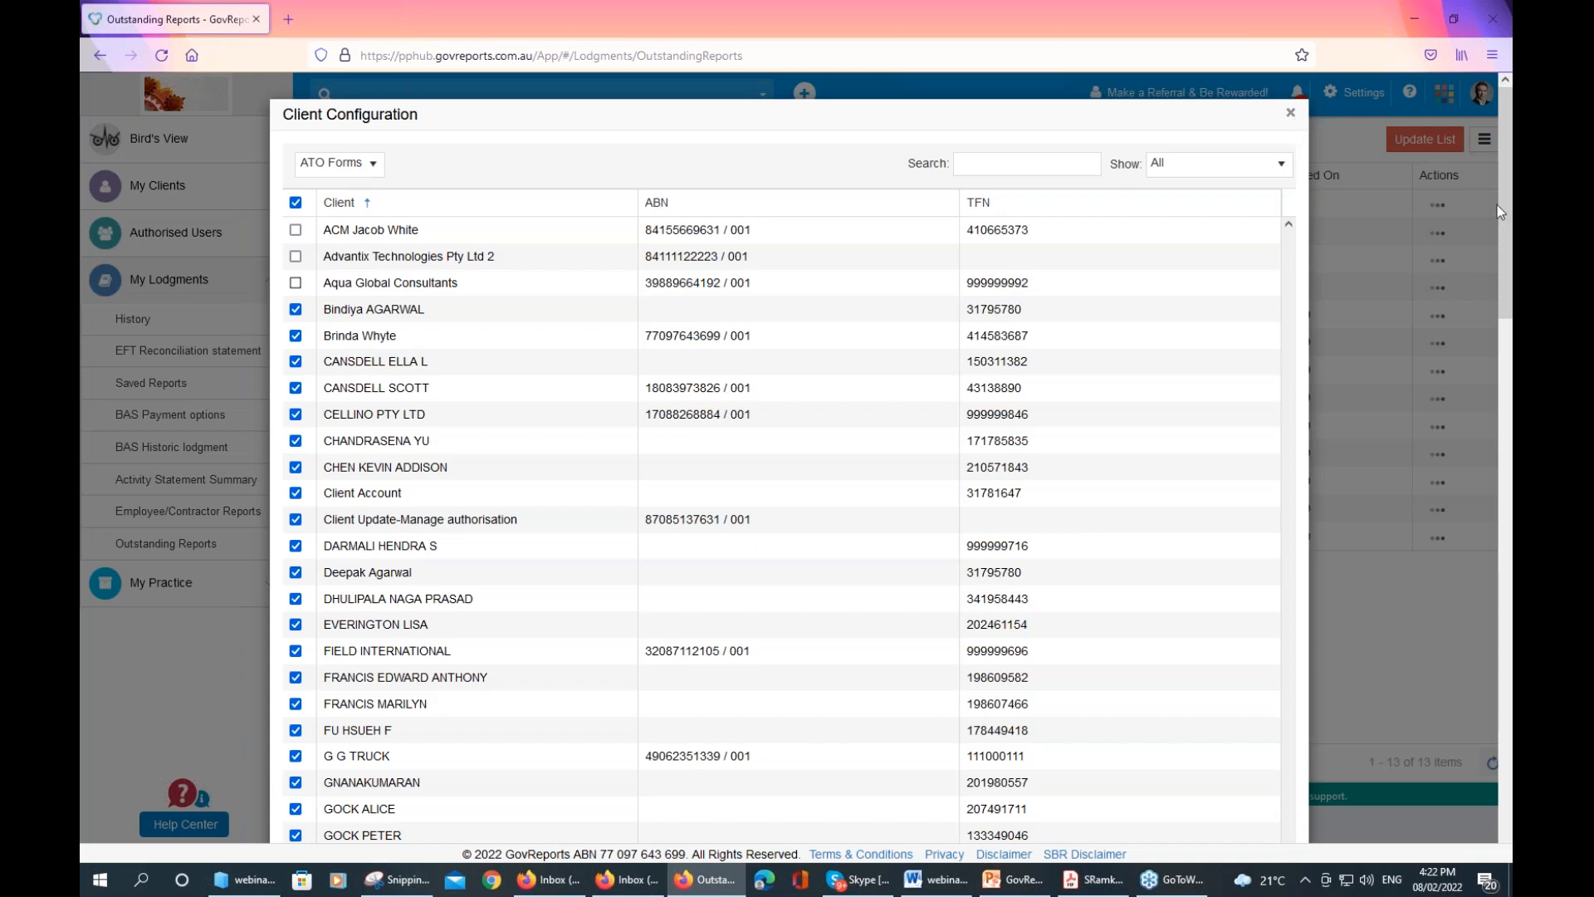
mouse_move(1506, 197)
mouse_down()
mouse_move(1507, 714)
mouse_move(1507, 198)
mouse_up()
drag(1504, 296, 1505, 776)
drag(1505, 686, 1502, 755)
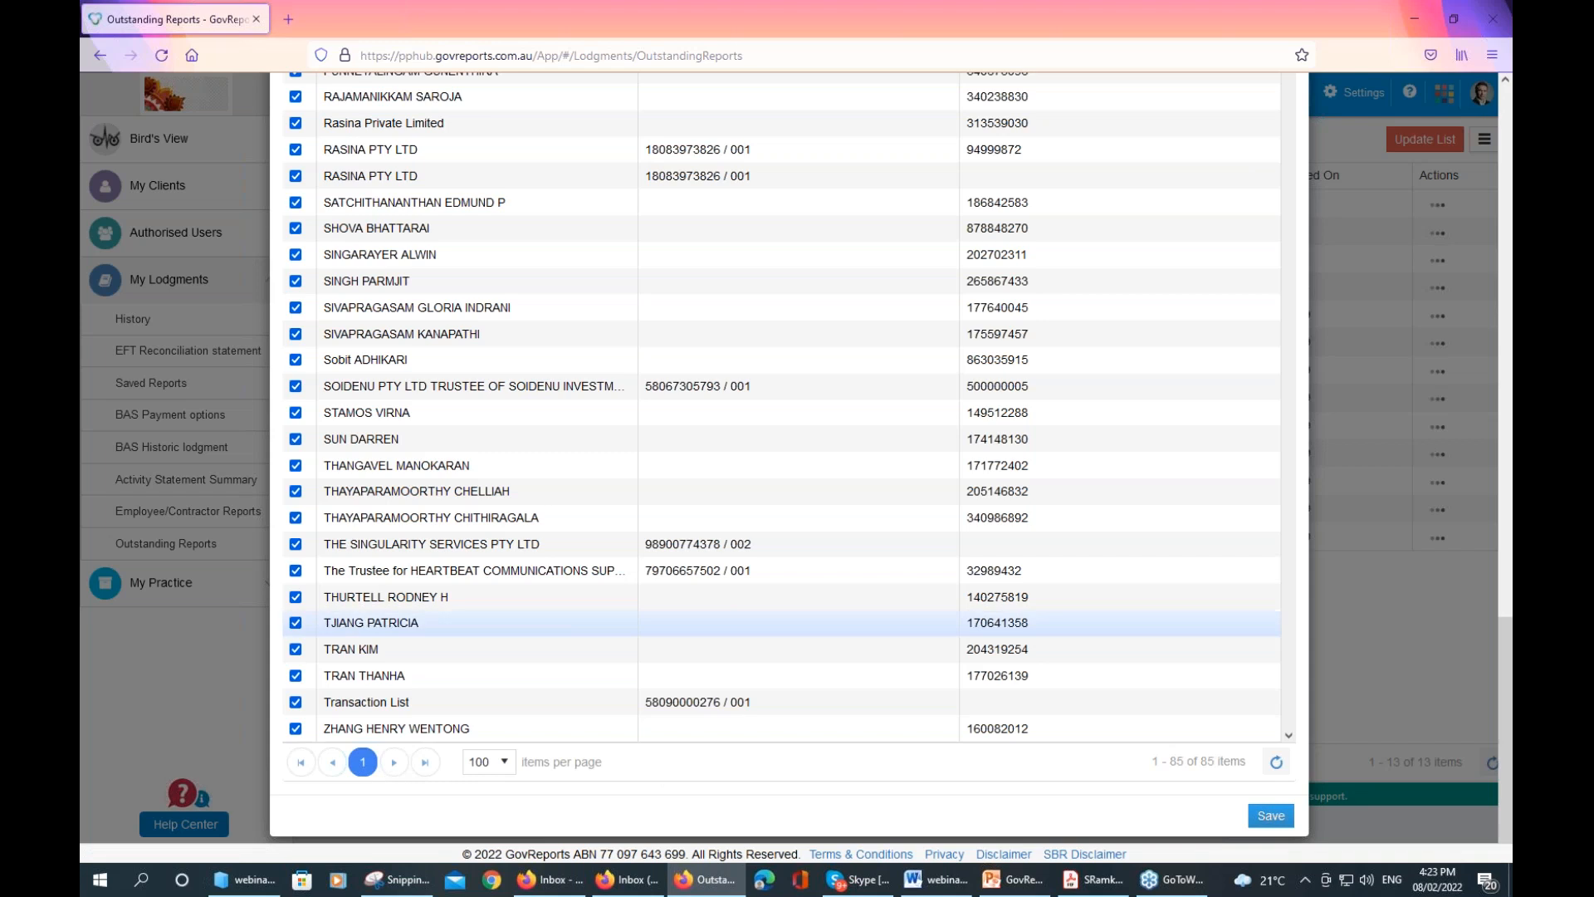
drag(1502, 692, 1503, 271)
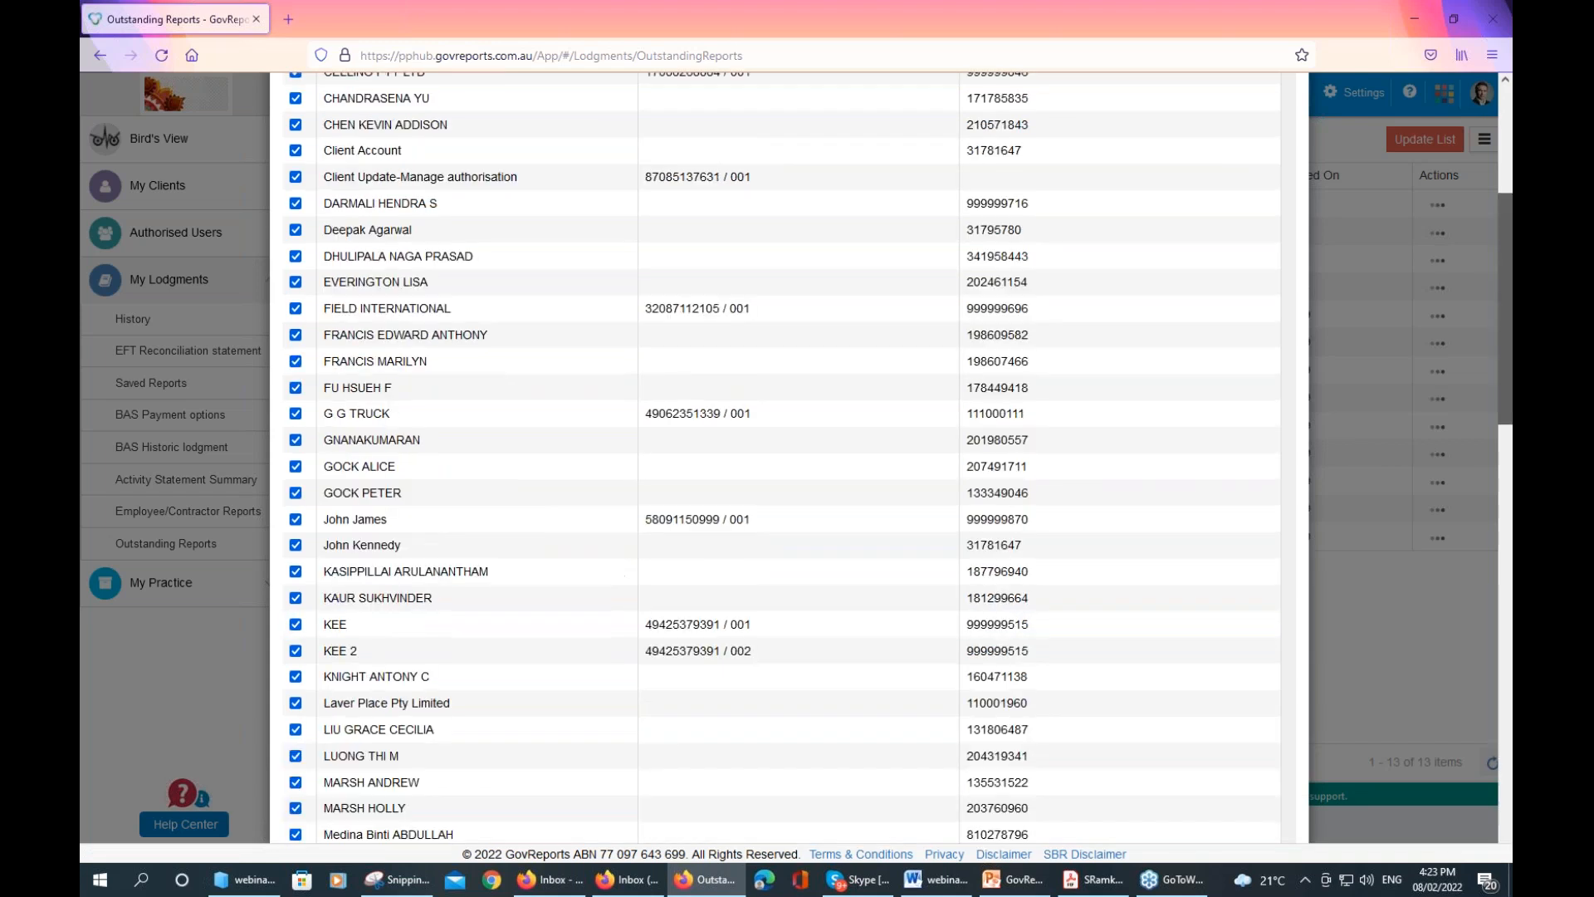
scroll(1279, 124, up, 4)
click(1290, 113)
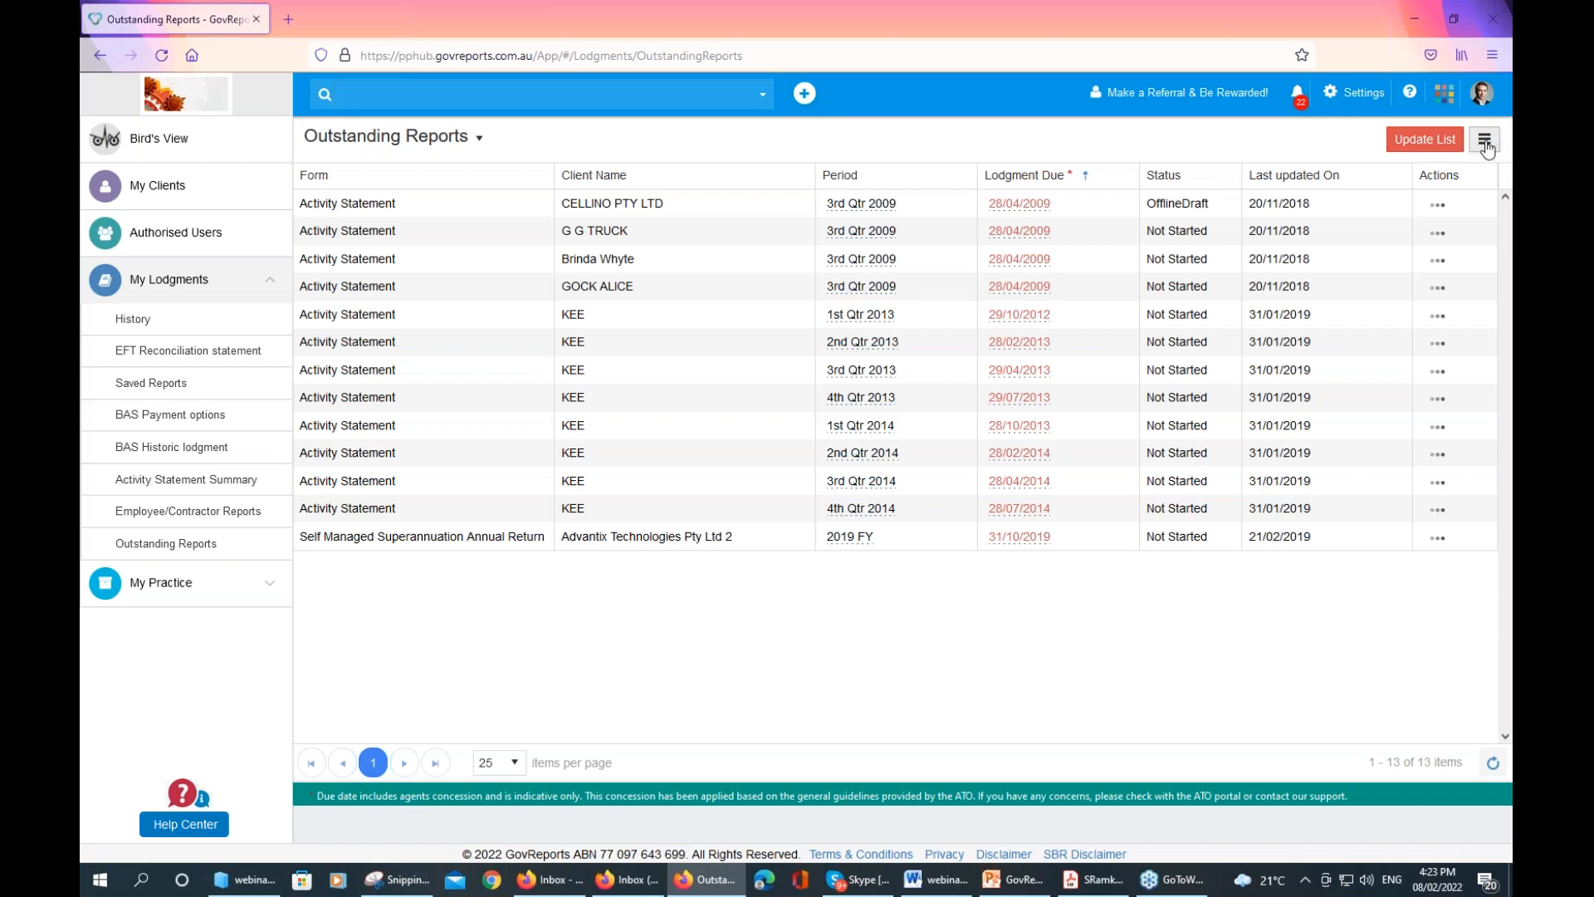
Open the Outstanding Reports Sync Frequency Setting and expand its frequency dropdown, currently Manual
click(1485, 141)
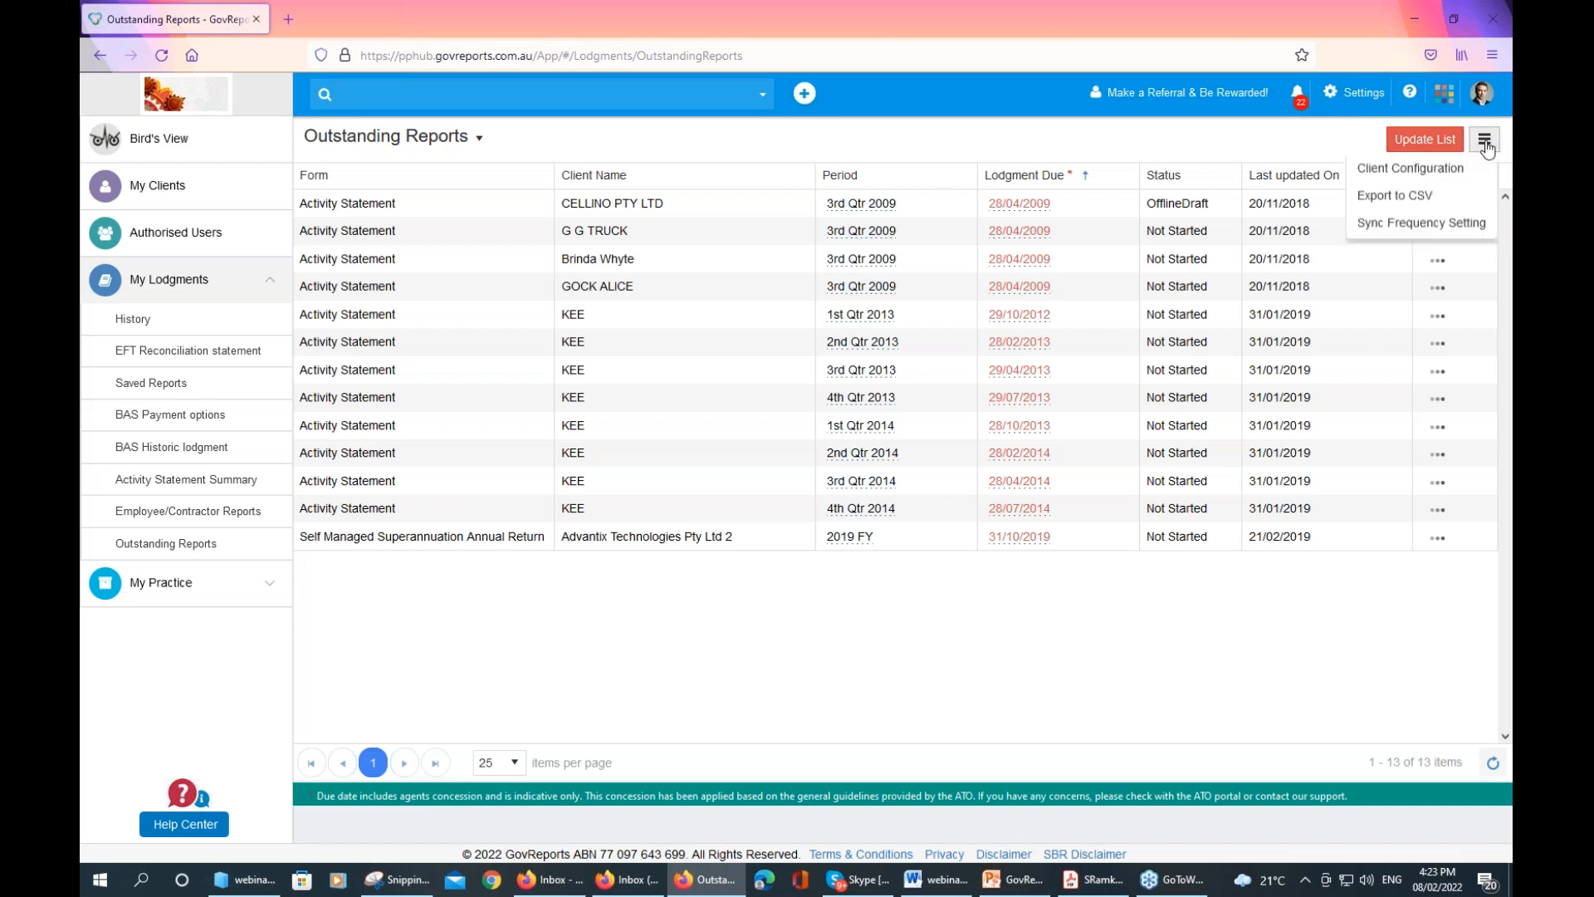
click(1436, 229)
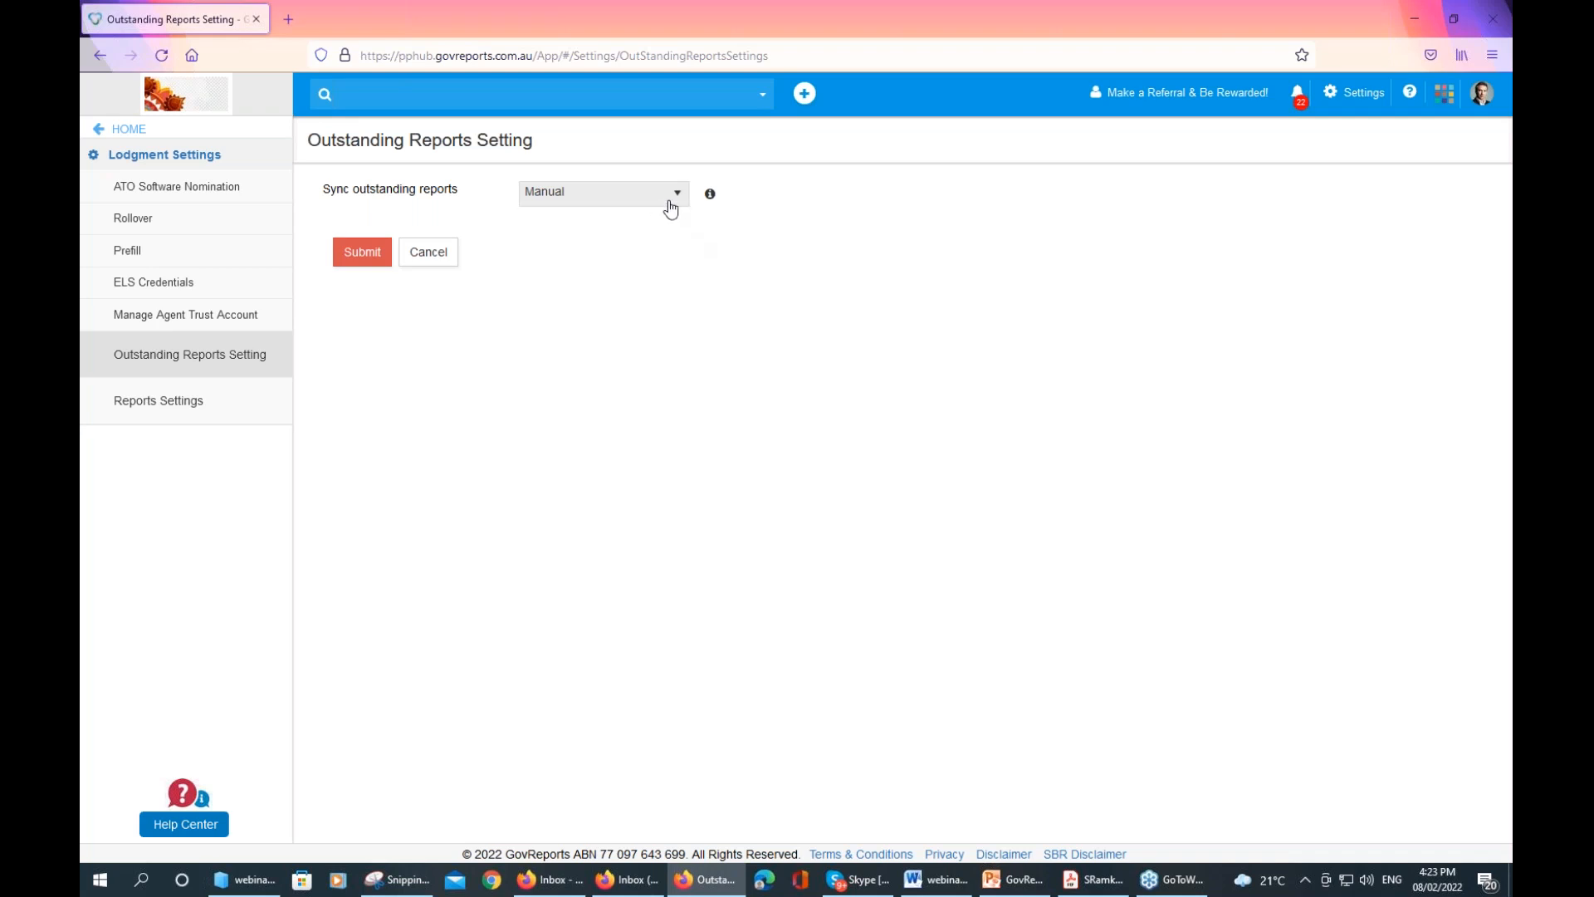
click(665, 204)
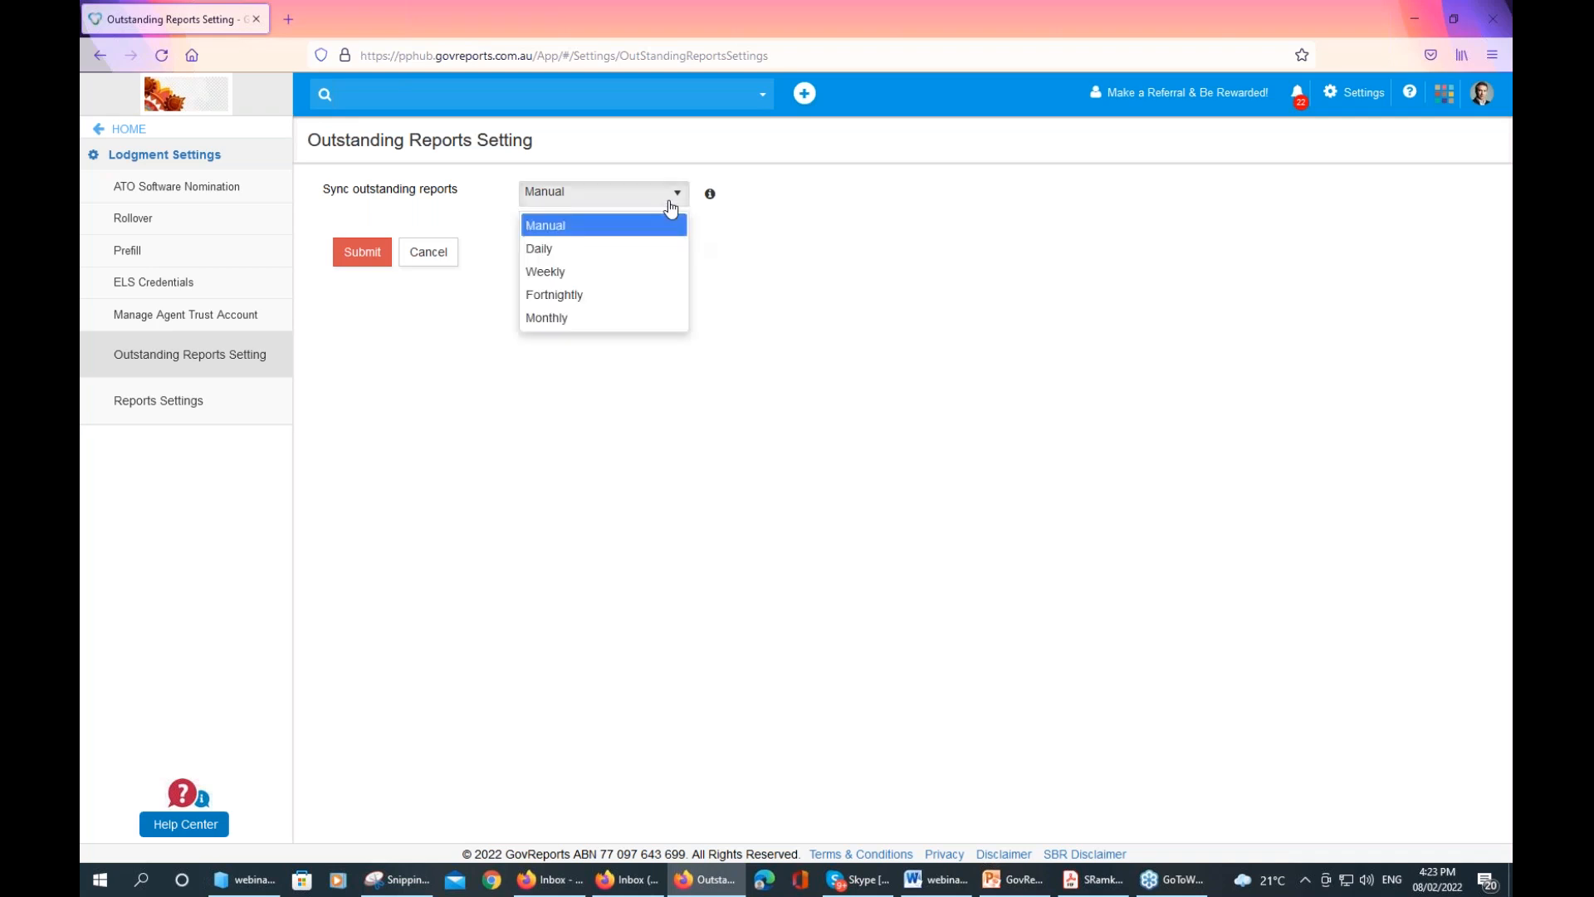
Switch outstanding report syncing from Manual to Weekly, recheck the choices, and return to the Dashboard
click(615, 285)
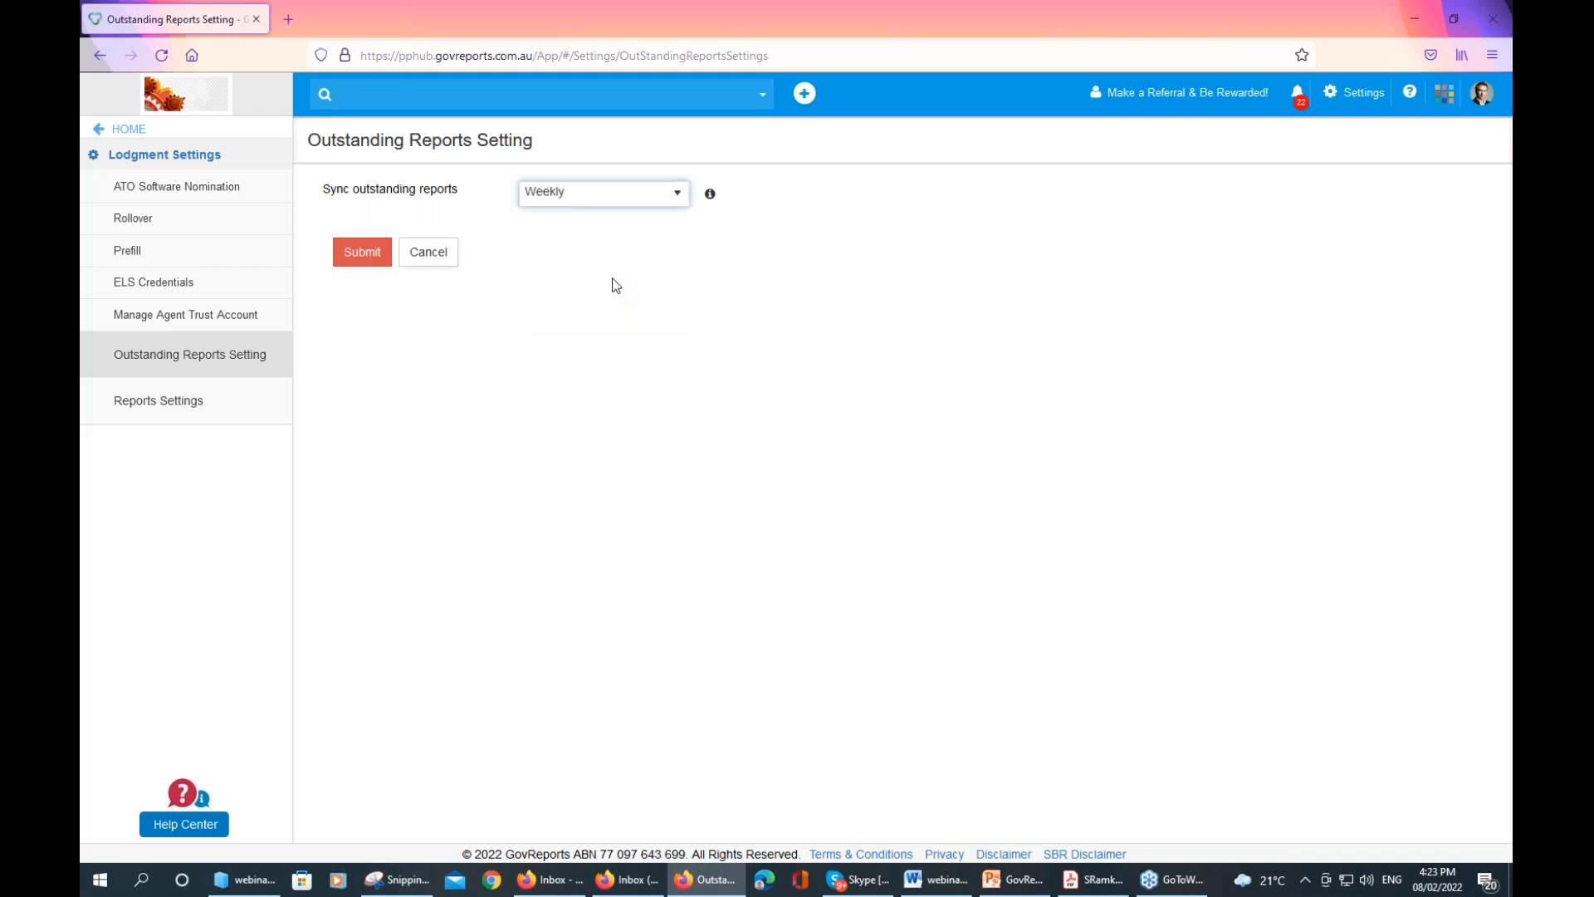
click(674, 211)
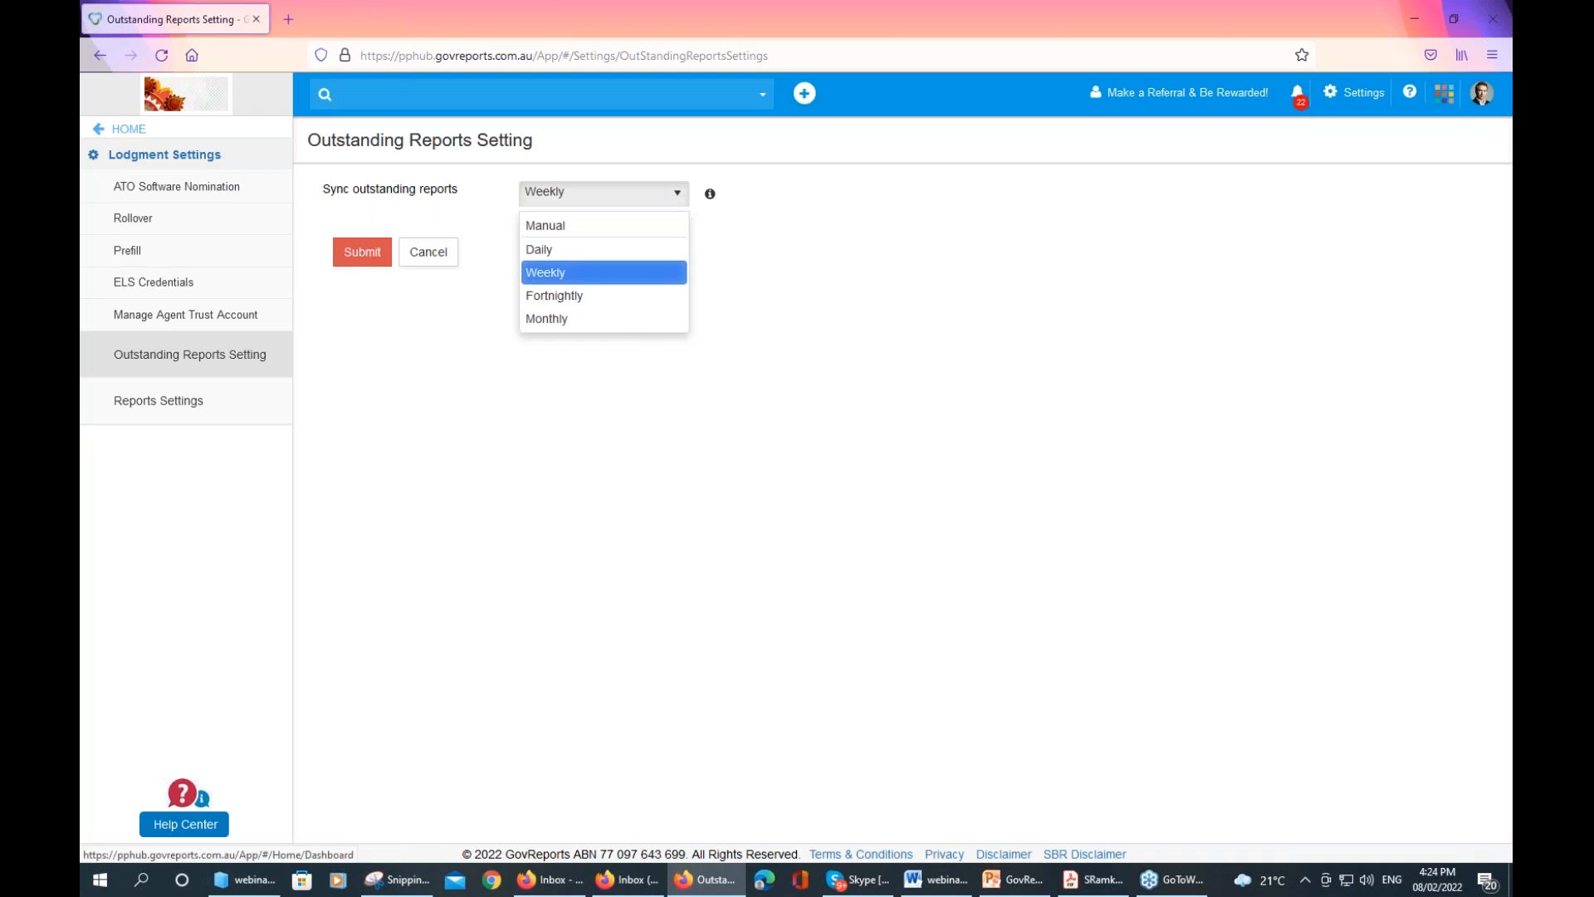
click(129, 128)
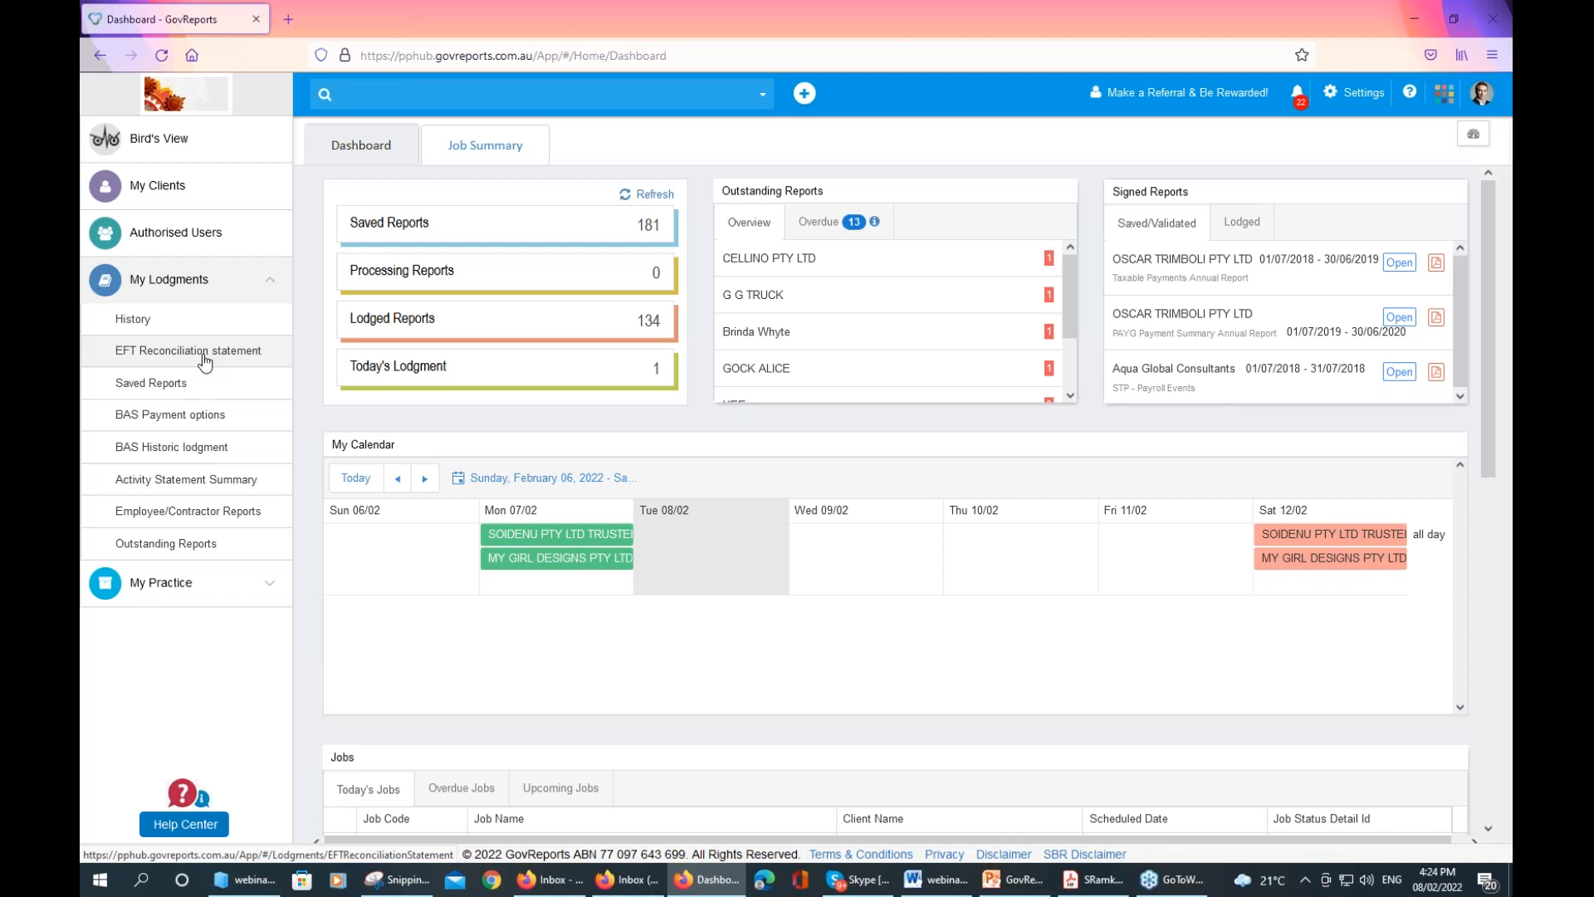
Search My Clients for 'cellino' to list five matching clients and open CELLINO PTY LTD
click(186, 187)
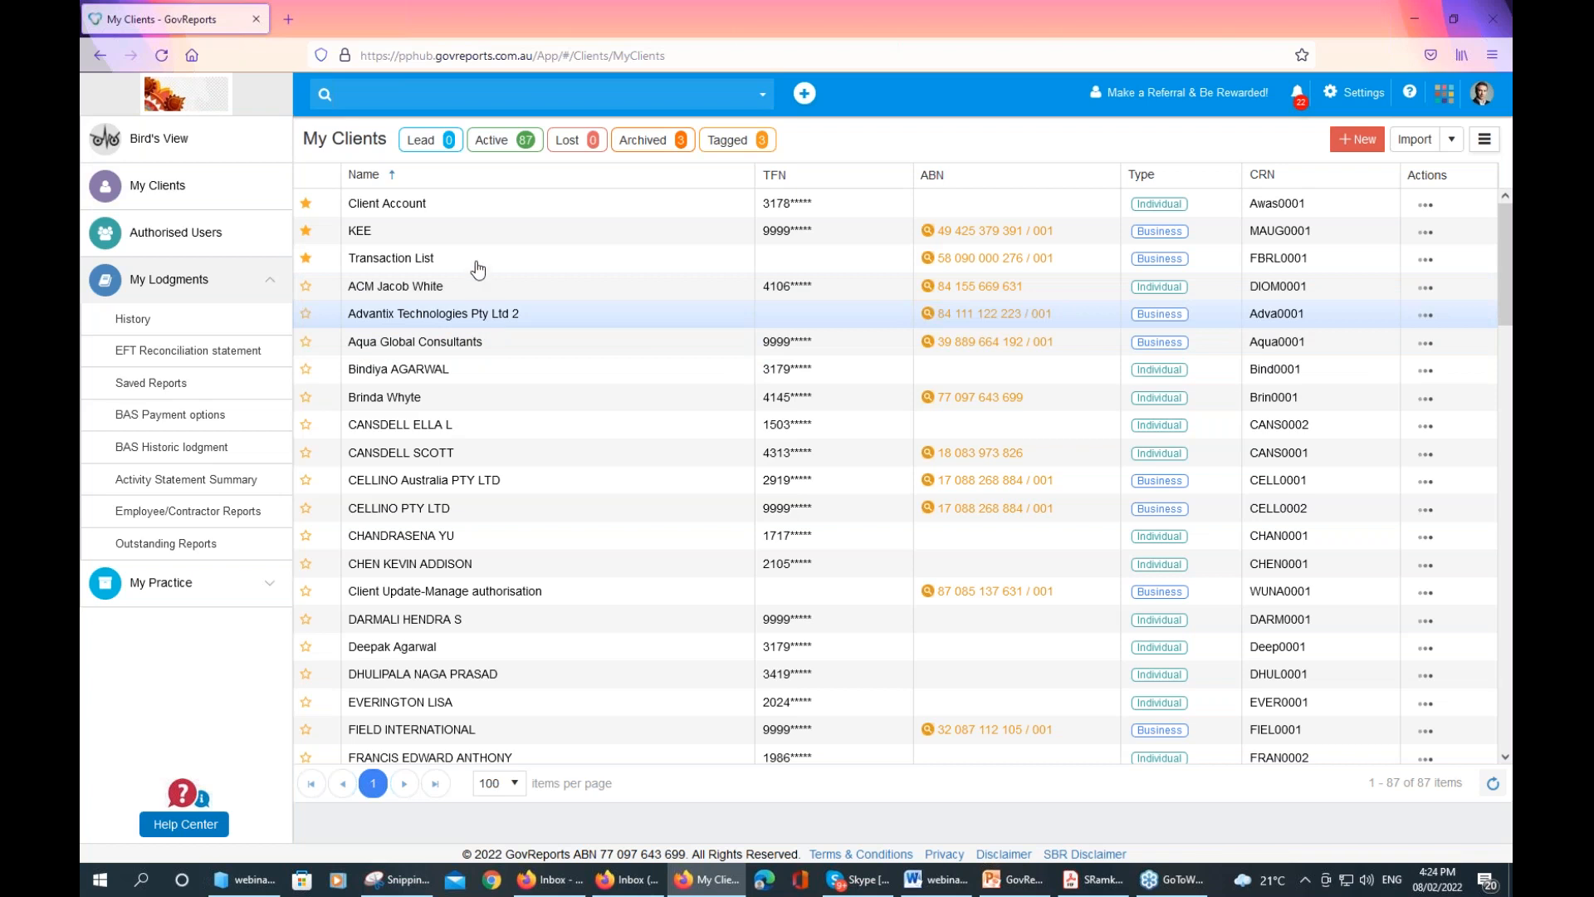
click(490, 92)
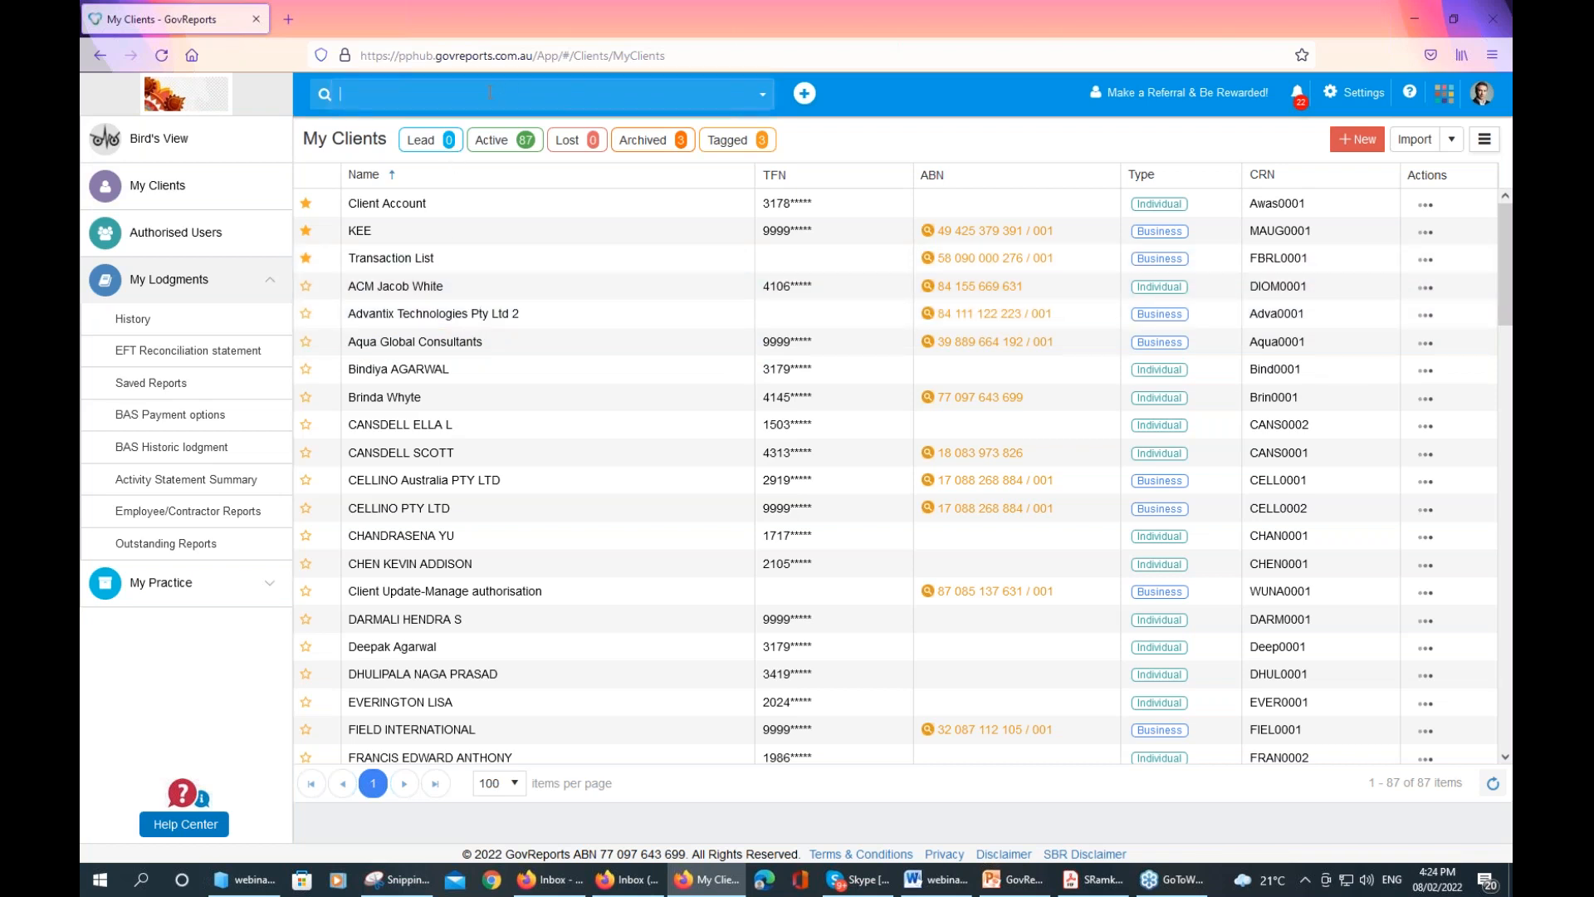
text(celli)
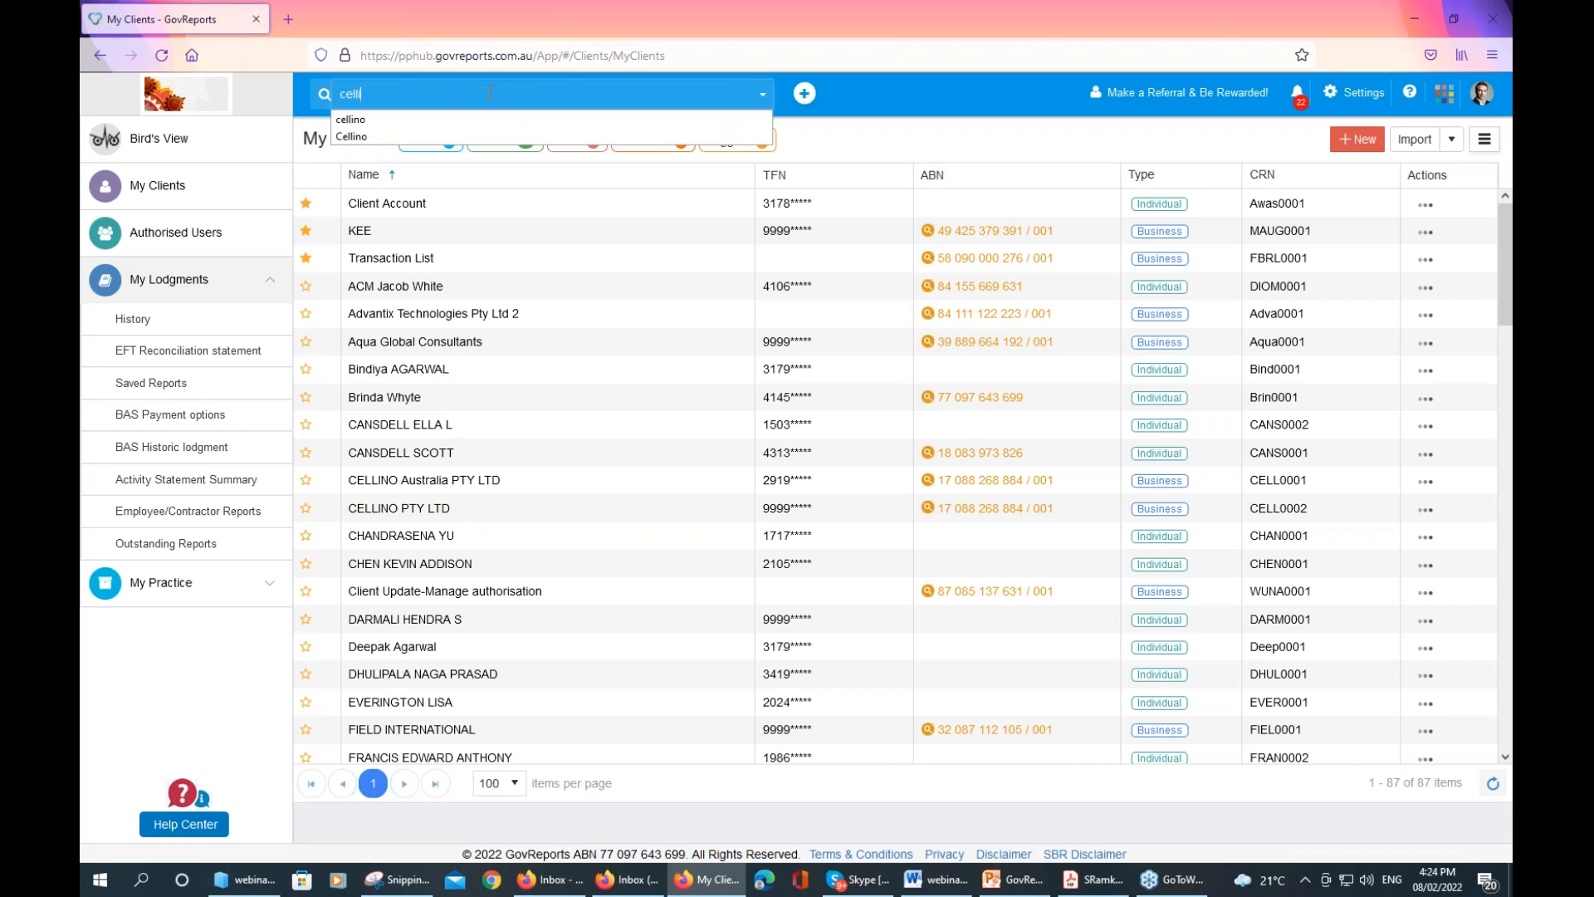
text(no)
key(Return)
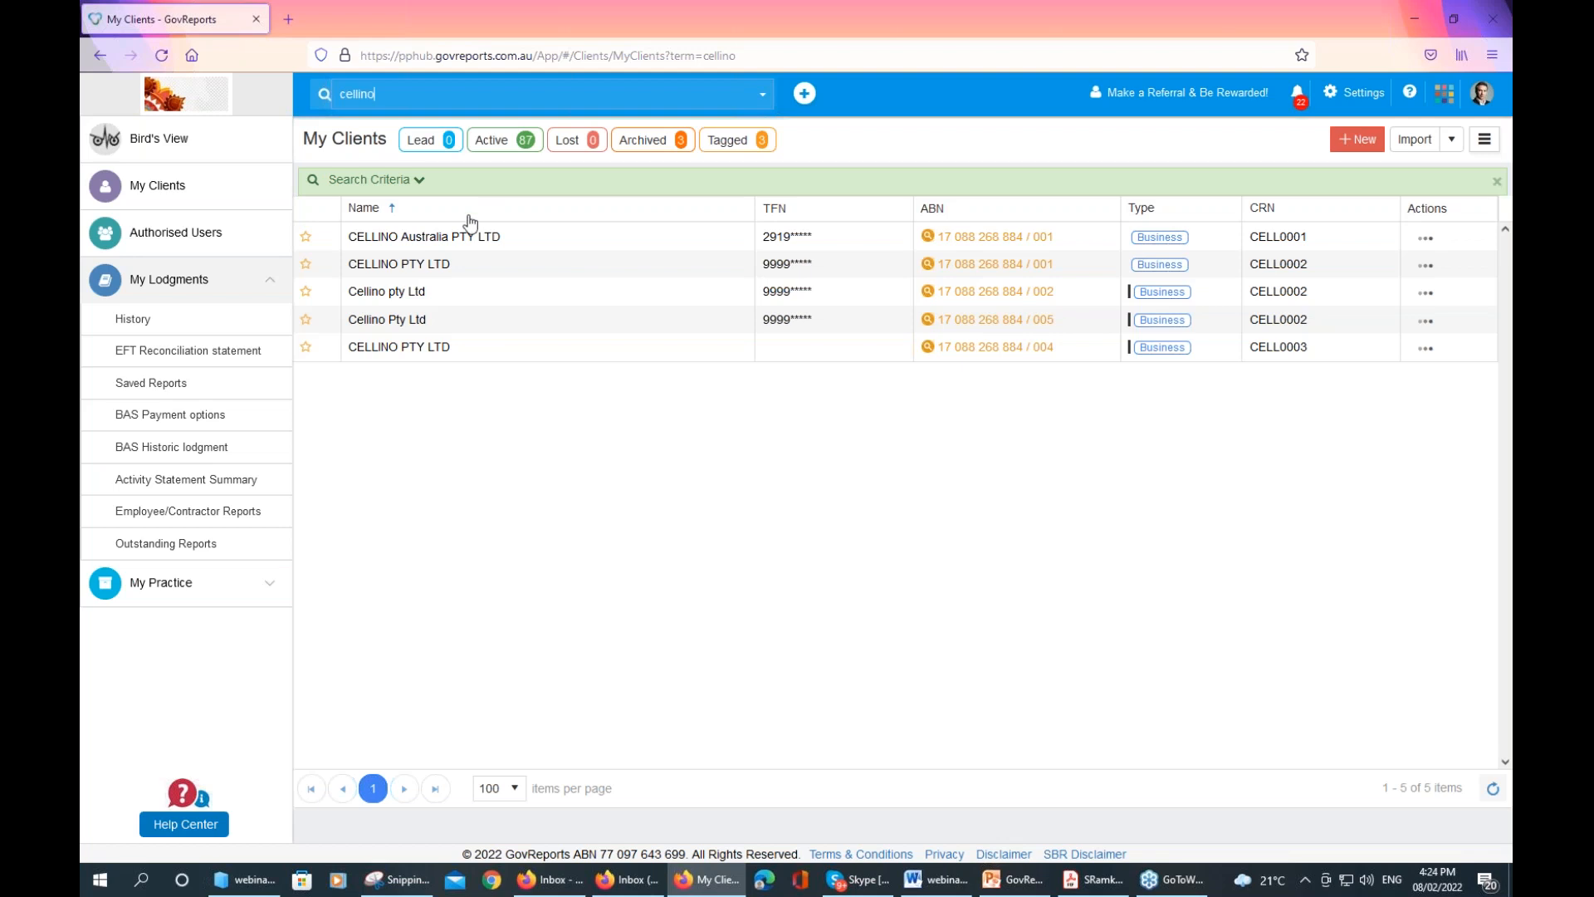
click(450, 266)
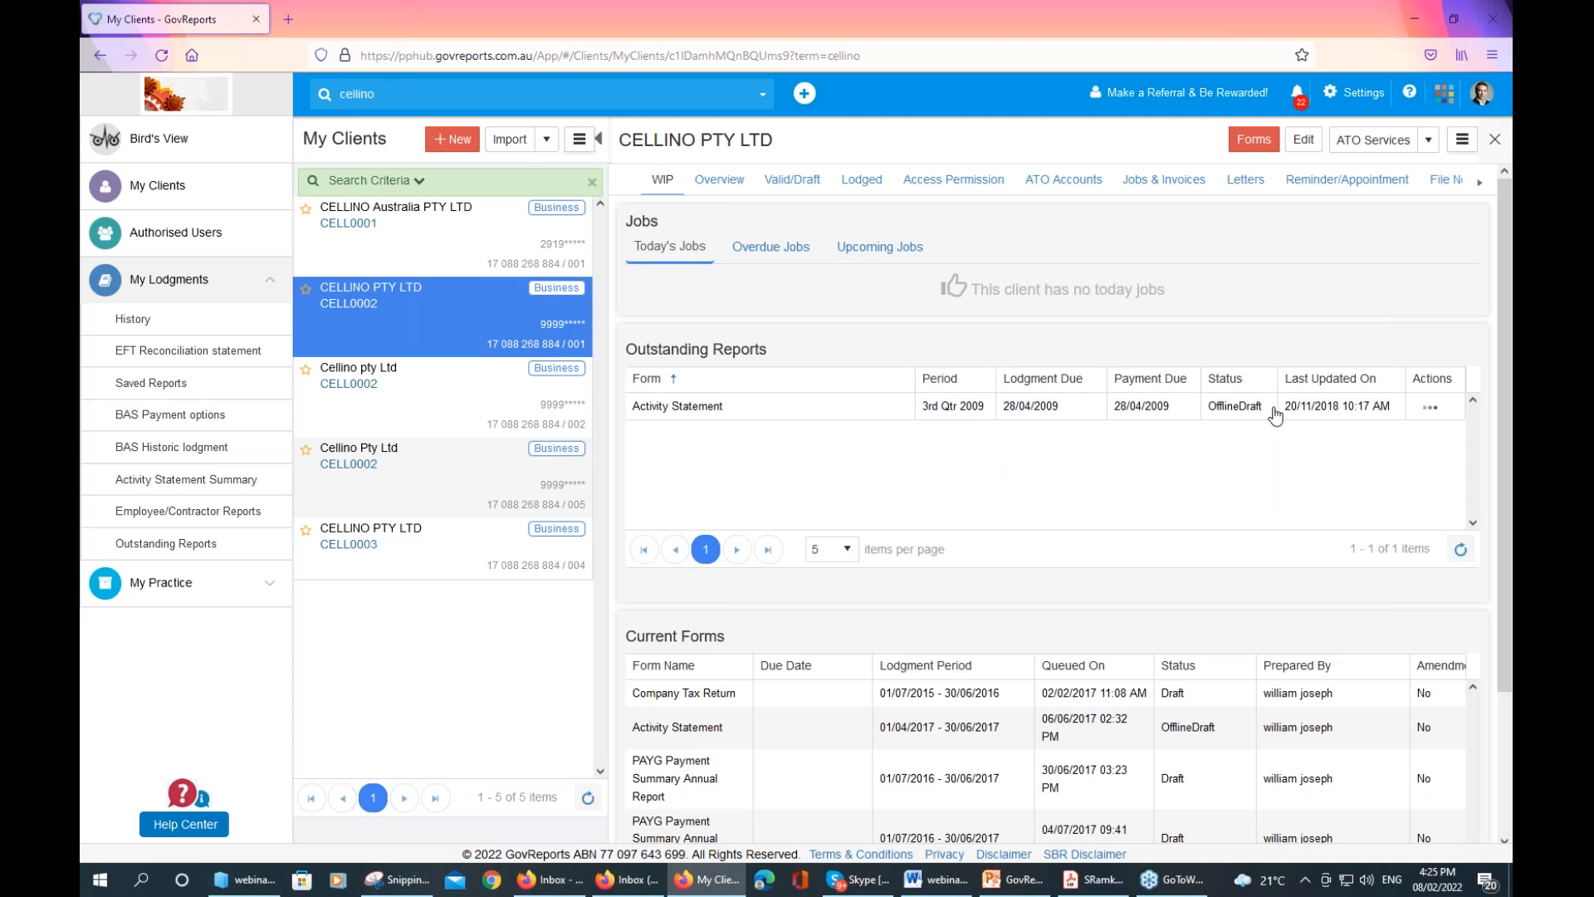
Show the Actions menu for CELLINO PTY LTD's 3rd Qtr 2009 Activity Statement and browse its current forms
click(1432, 409)
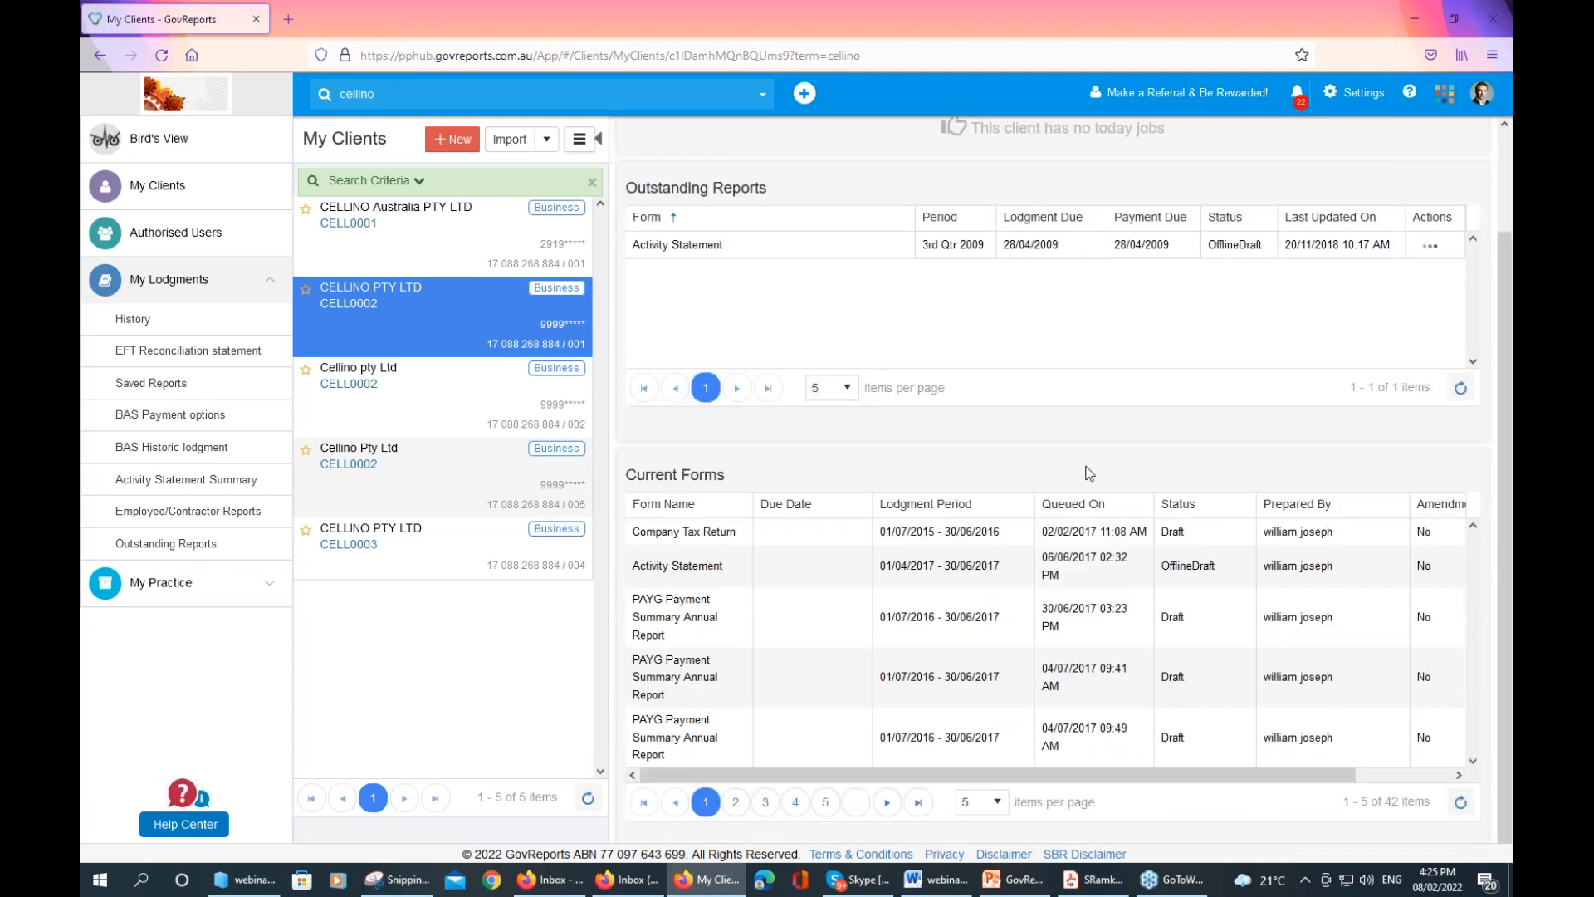
scroll(1499, 358, up, 3)
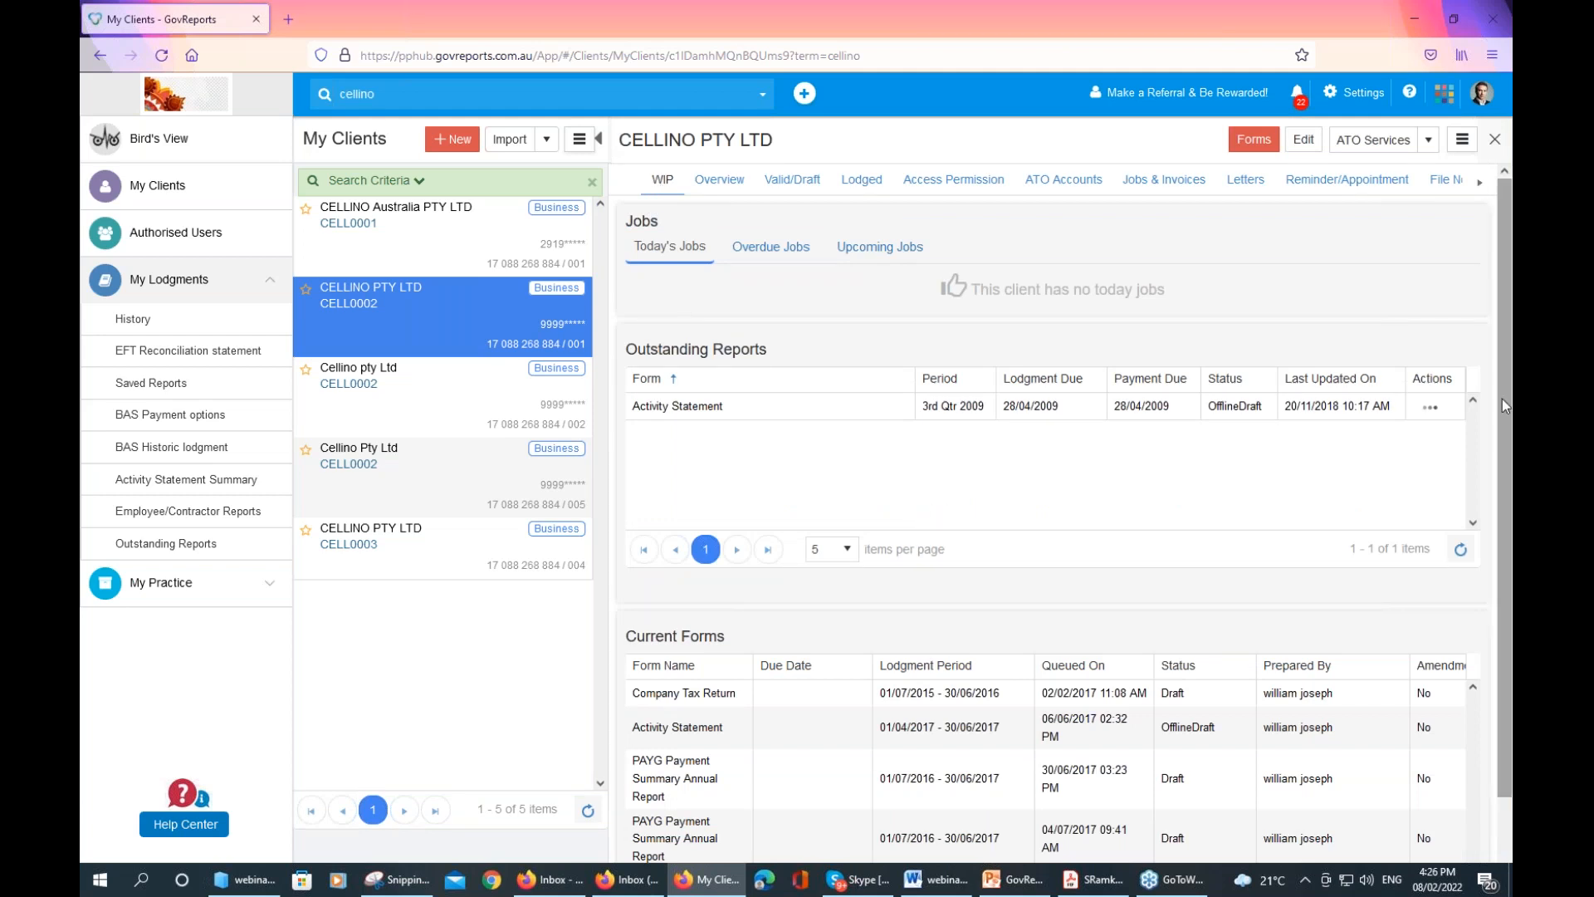
scroll(1509, 458, down, 2)
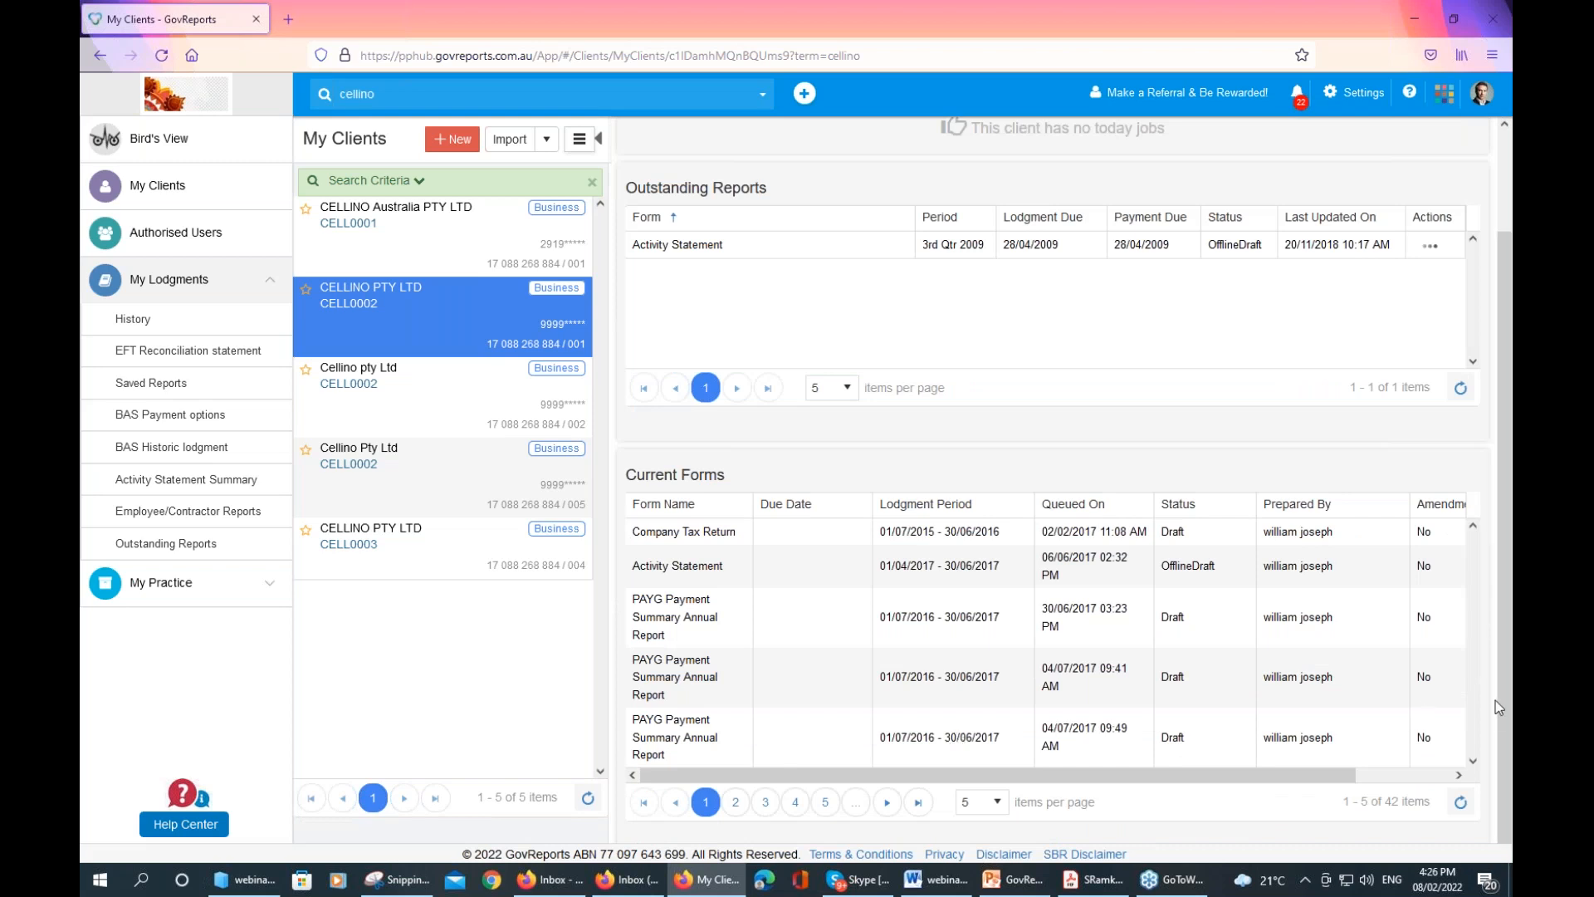
scroll(1499, 699, up, 2)
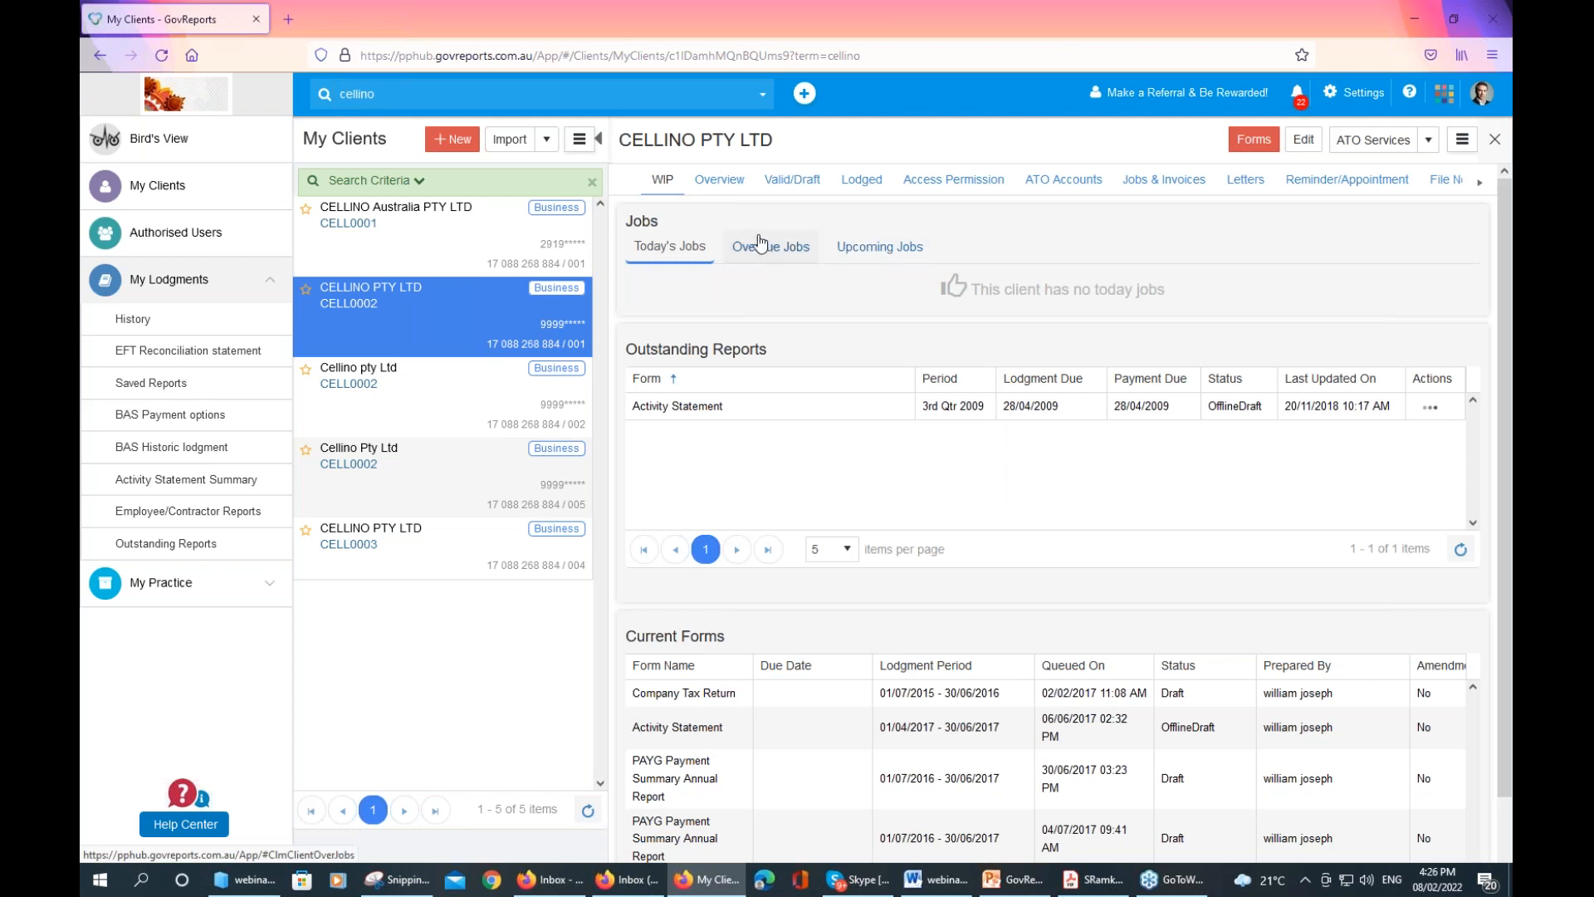
View the CELLINO PTY LTD Overview tab and open its Edit Client form
click(729, 189)
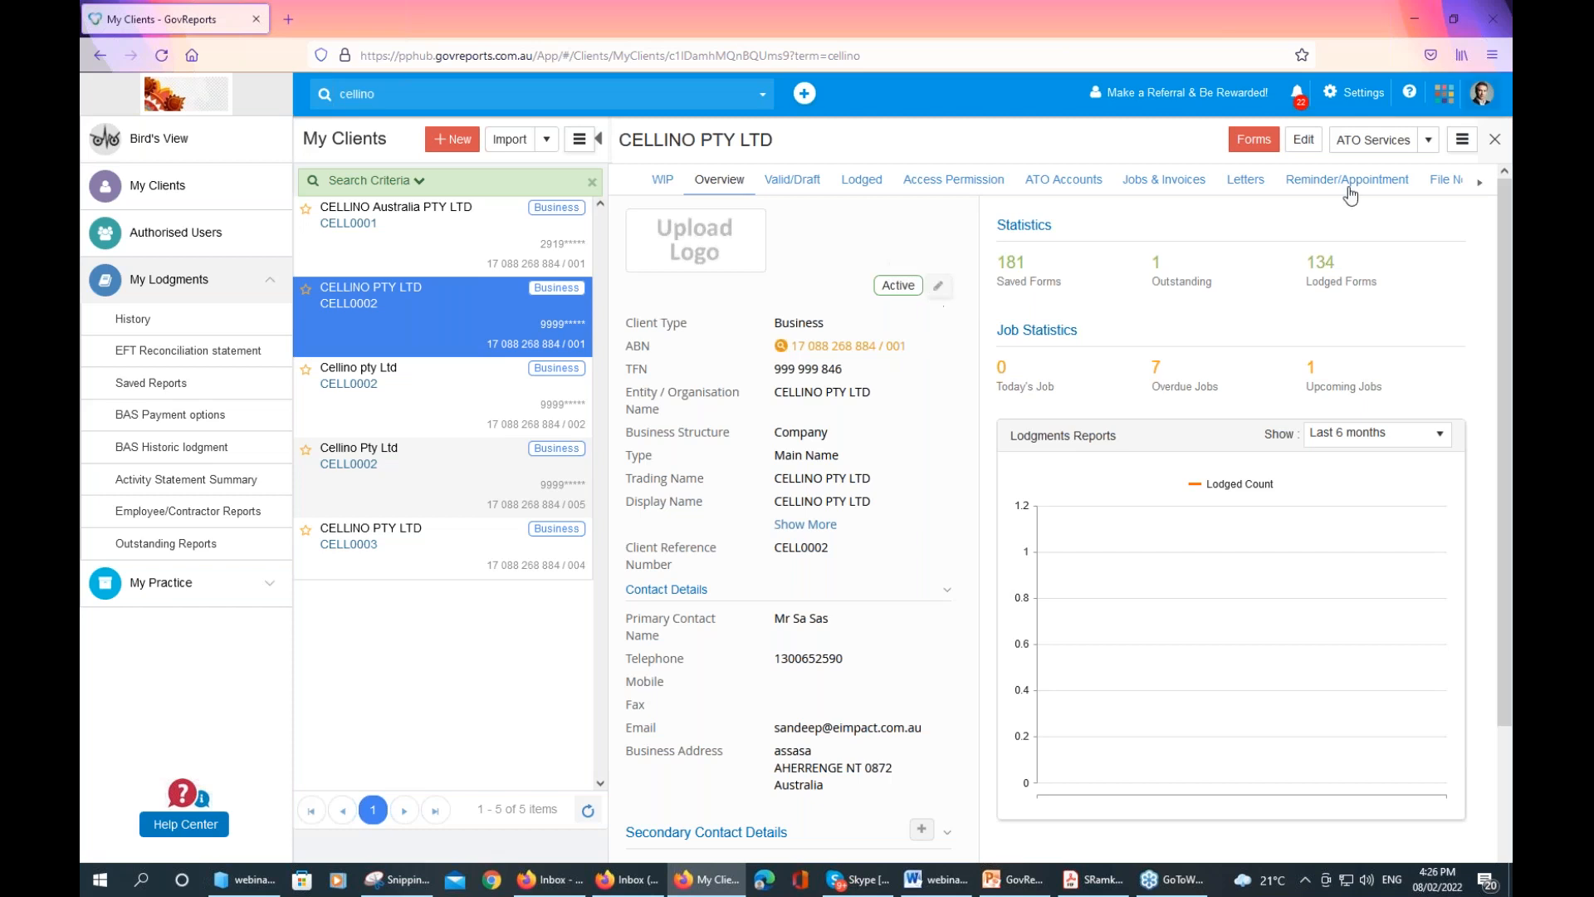
click(1310, 141)
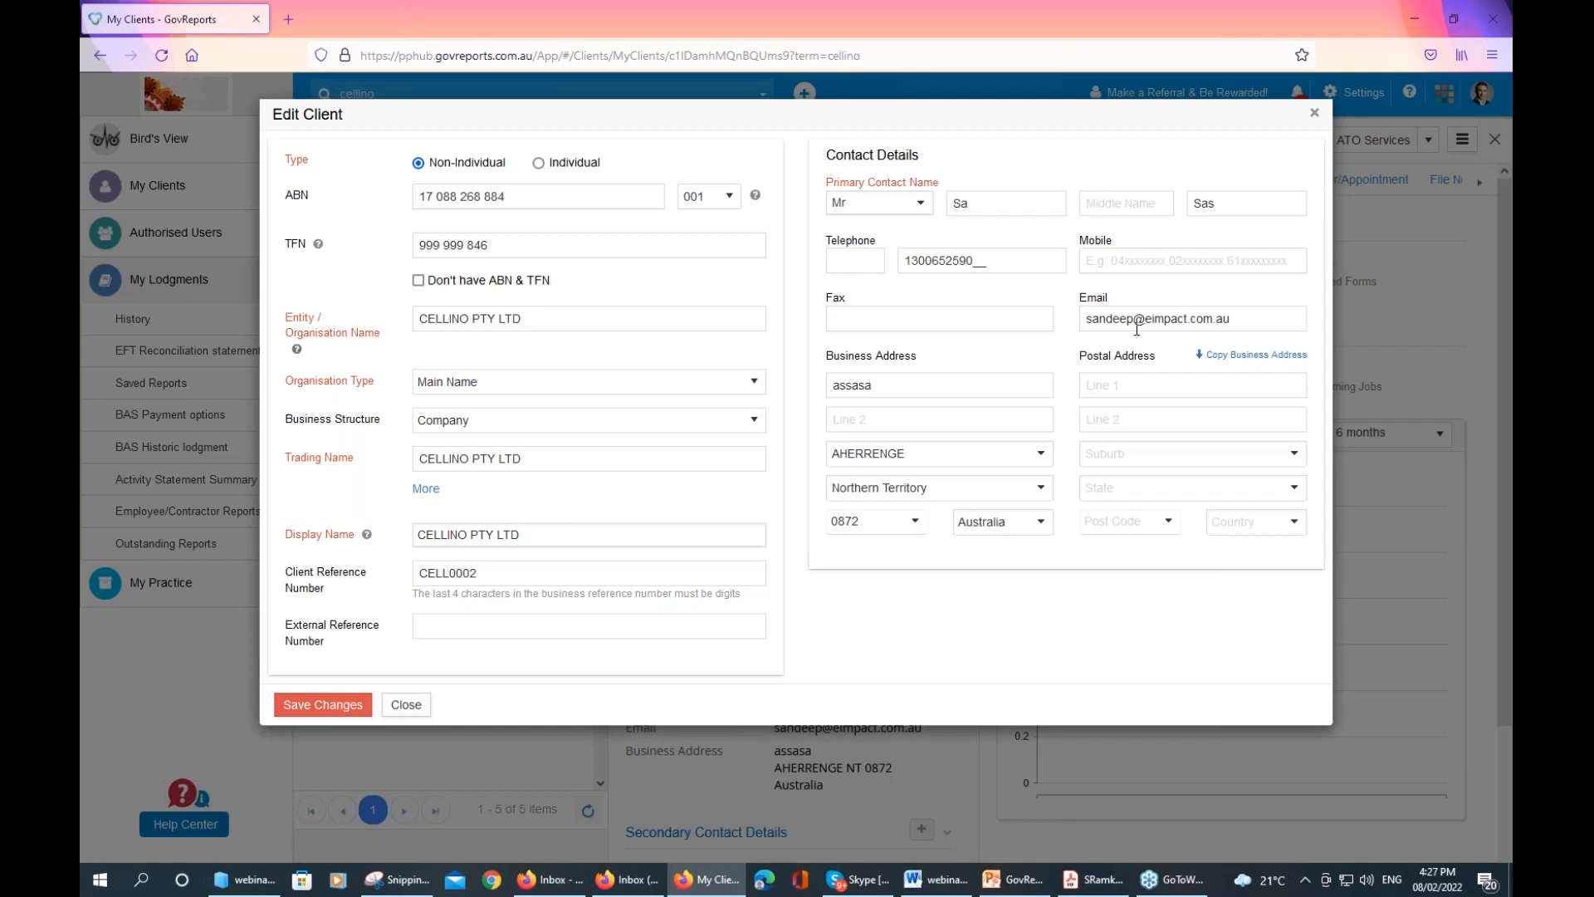
Leave the e-mail unchanged and close the Edit Client form to see CELLINO PTY LTD's overview
click(1248, 320)
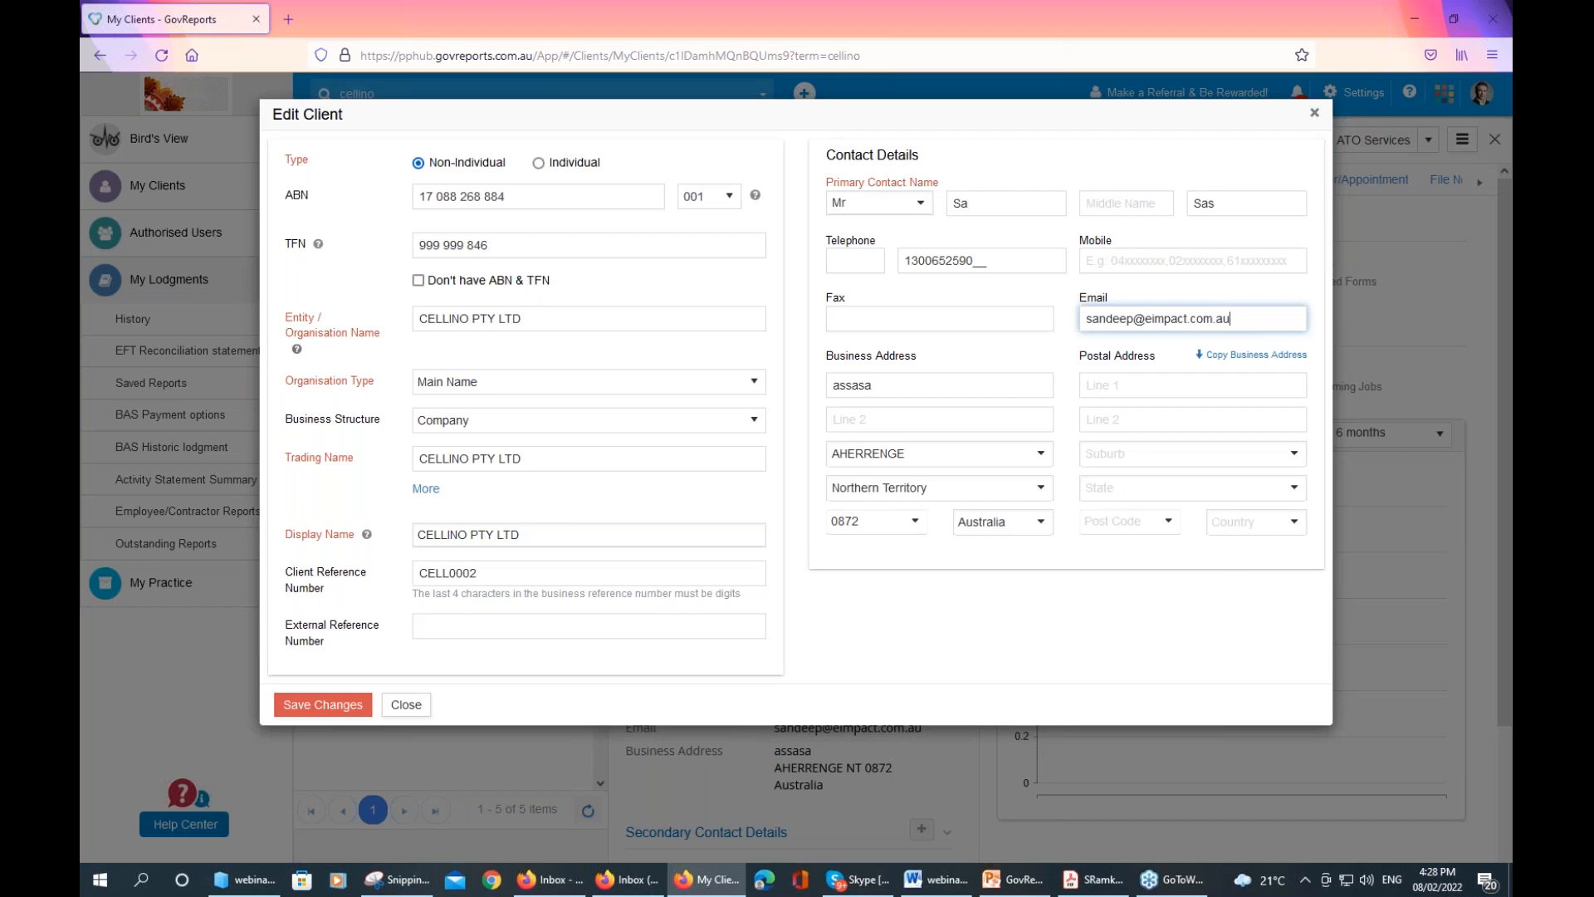
click(1313, 114)
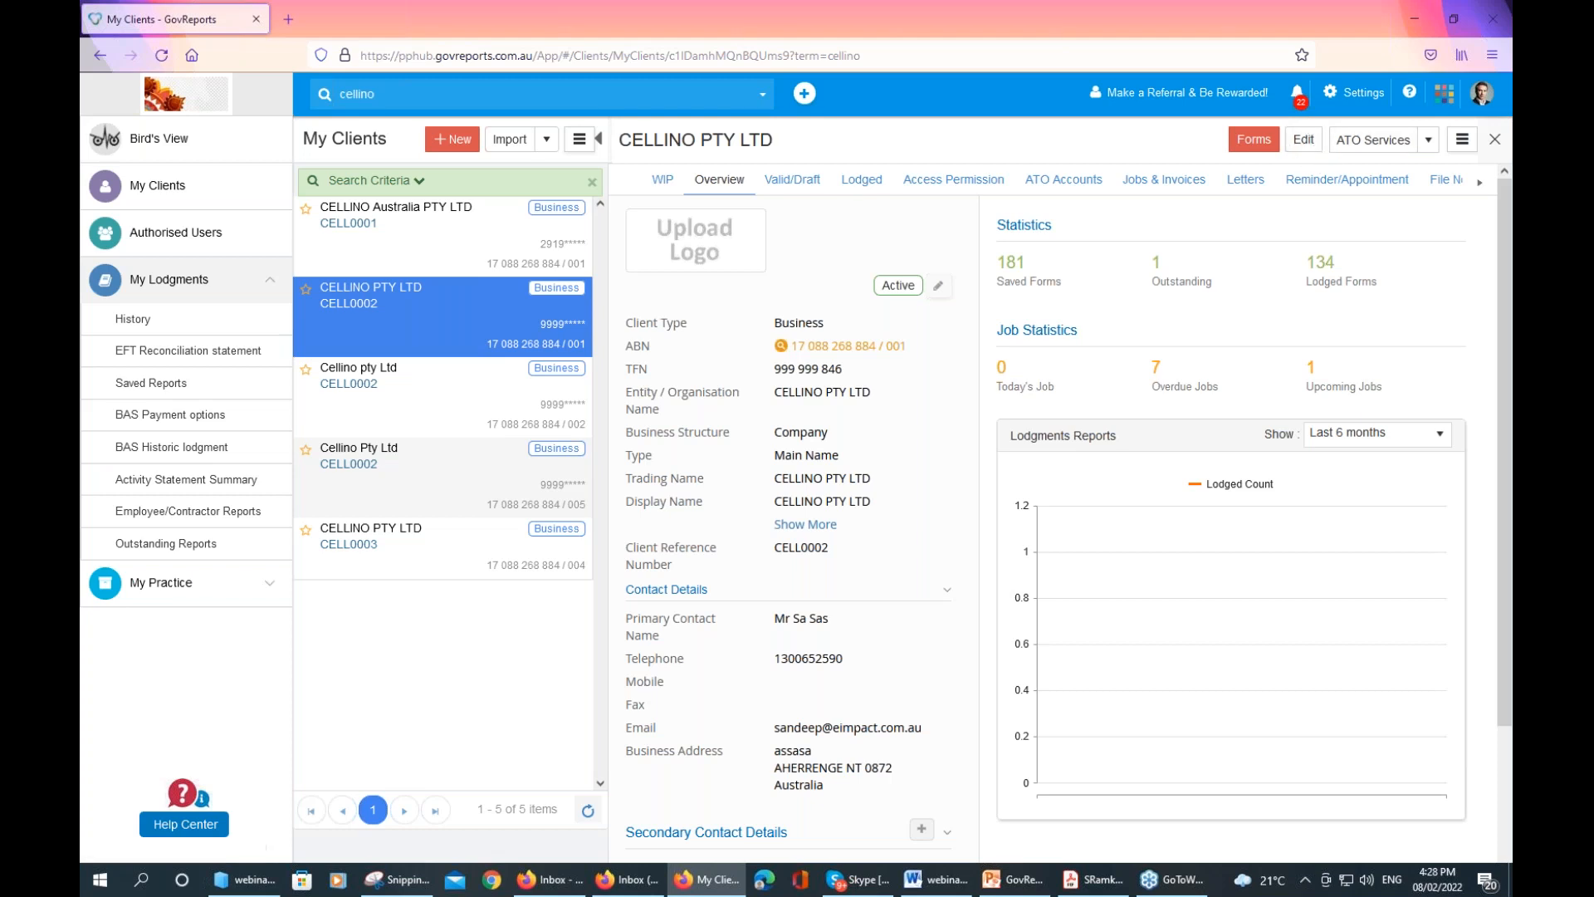
click(1427, 148)
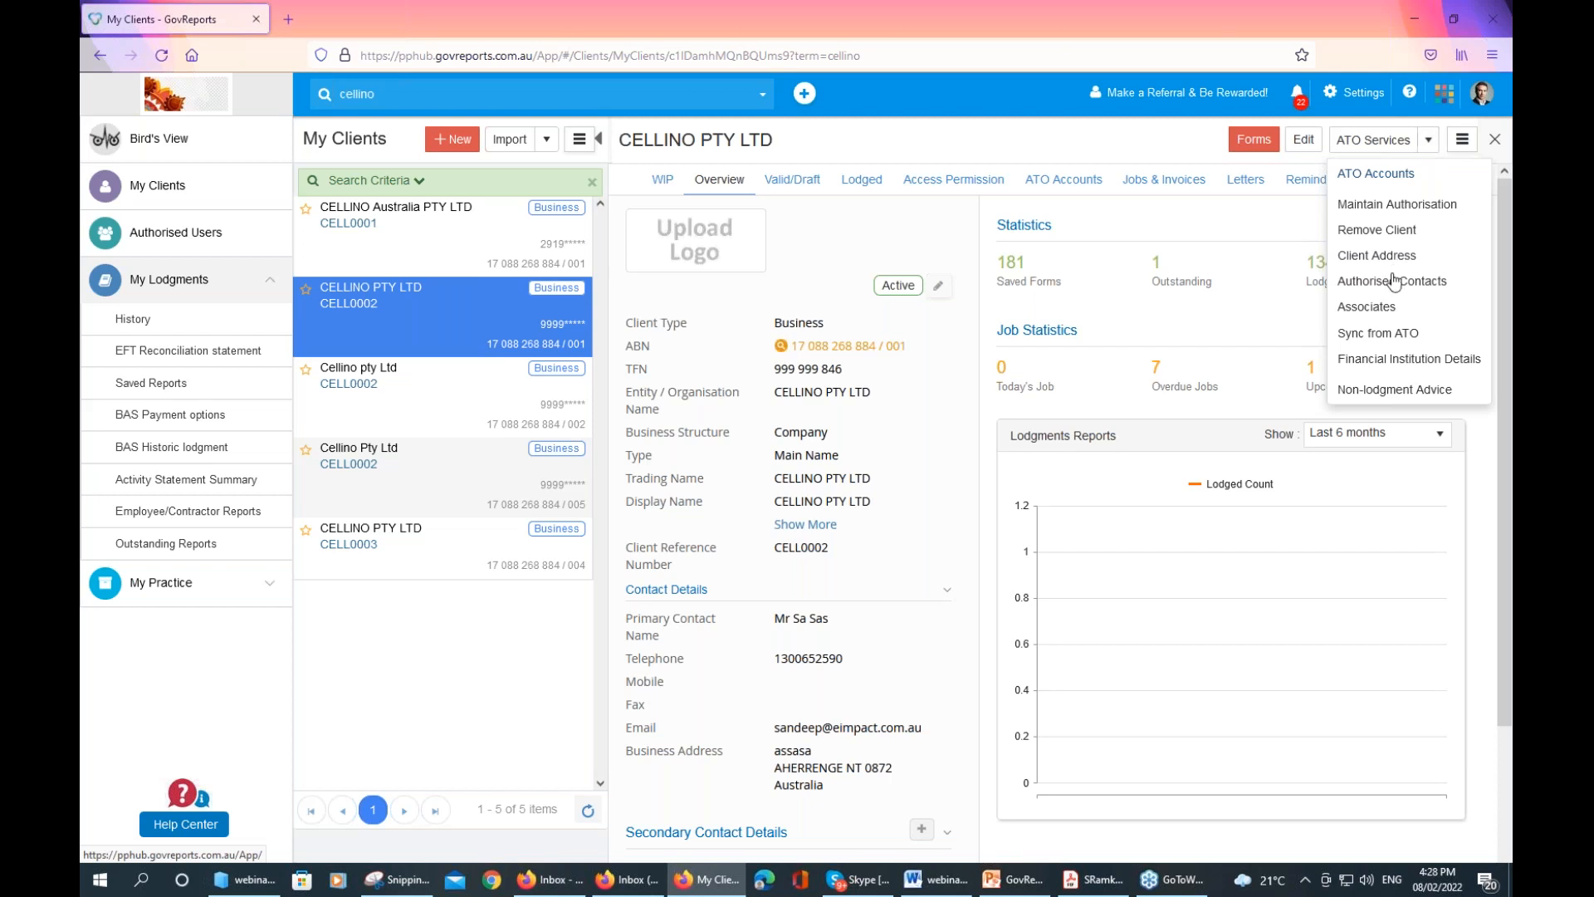
click(1404, 335)
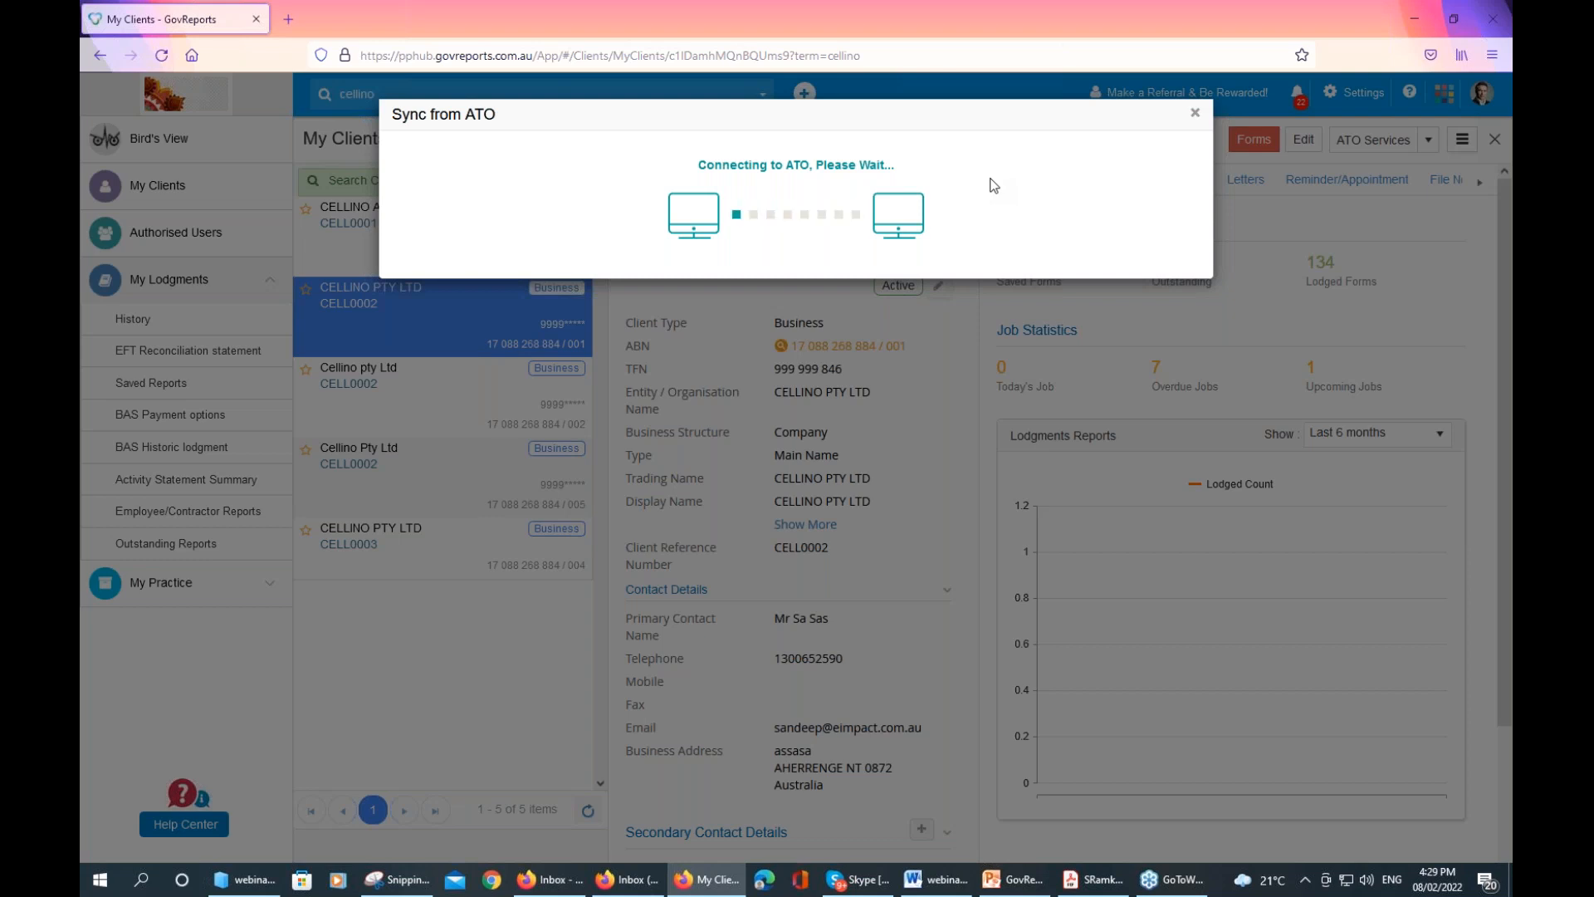
click(1195, 114)
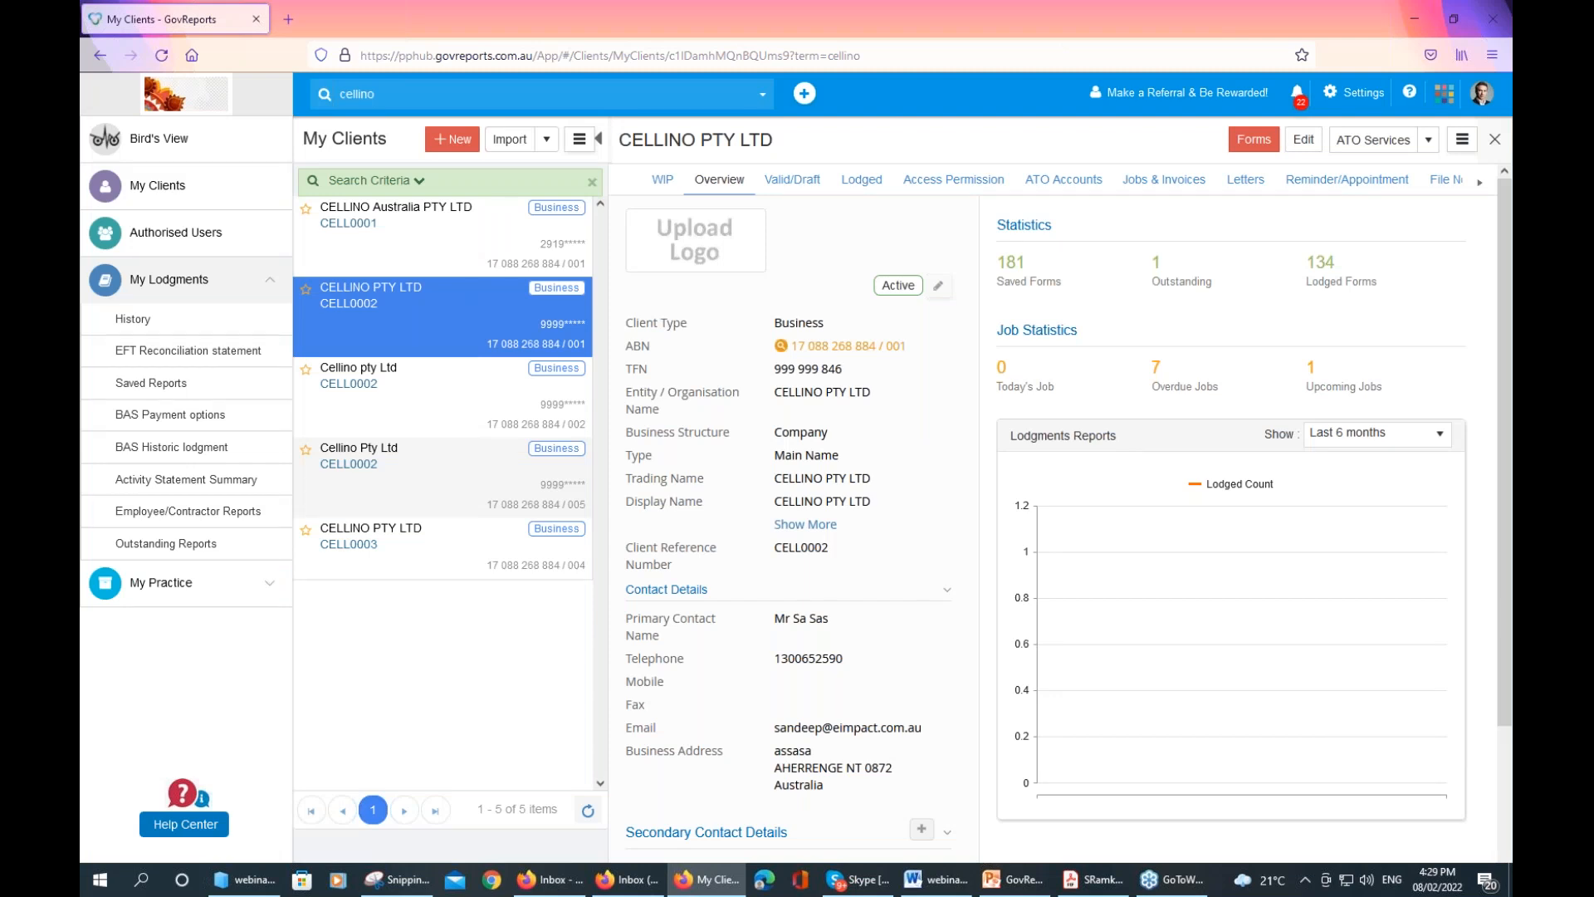
Browse CELLINO PTY LTD's valid/draft forms to page 4, dismissing the error banner, then list lodged forms
click(798, 189)
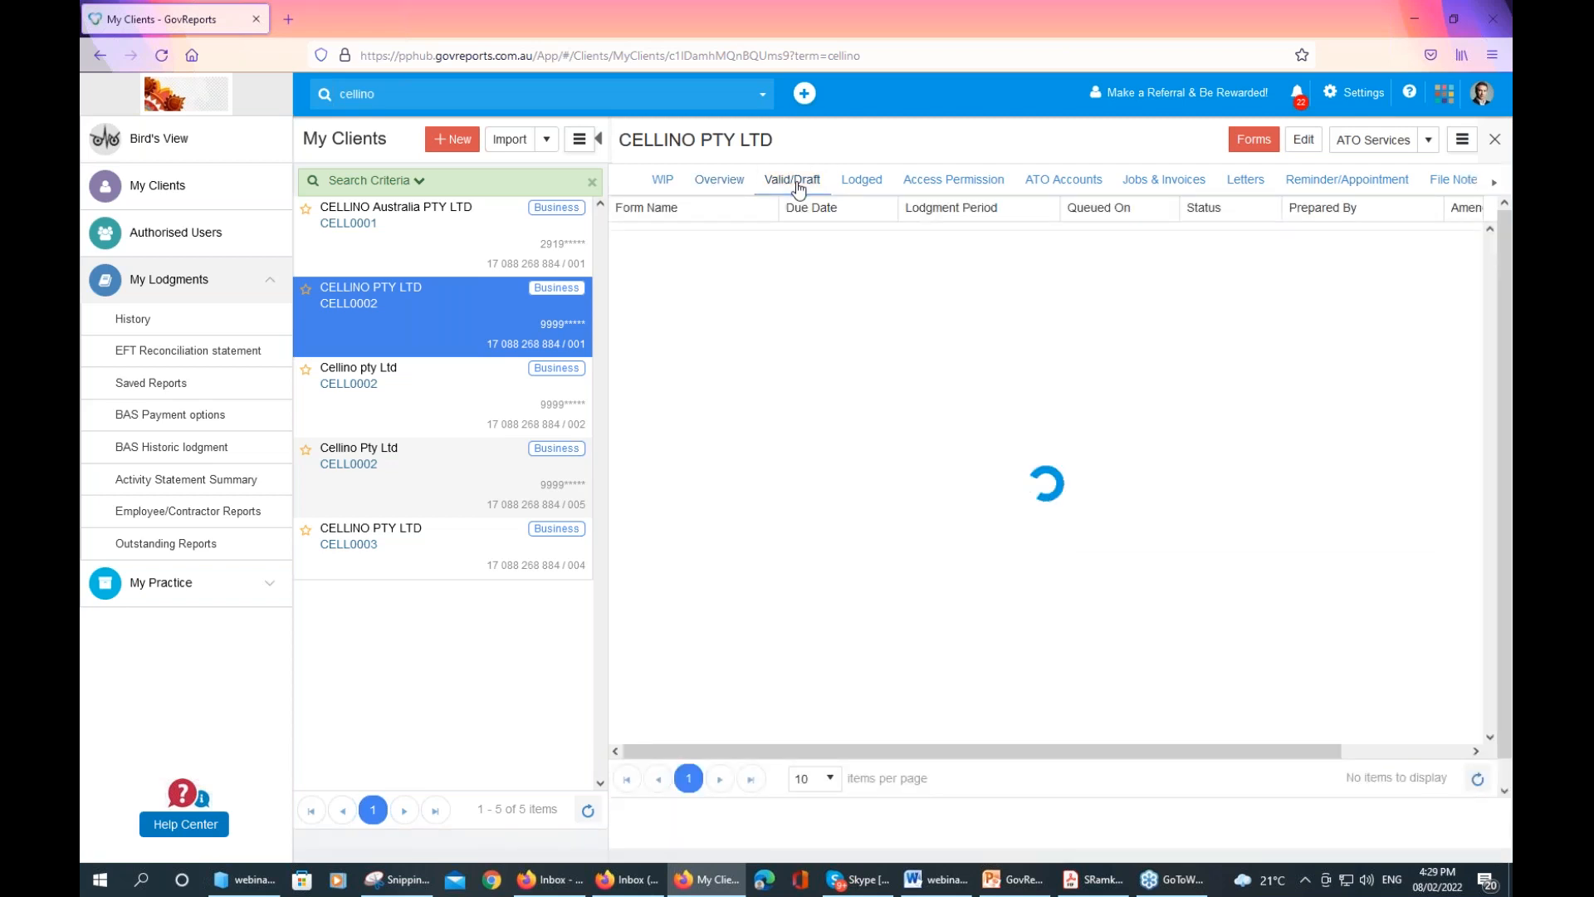
click(861, 191)
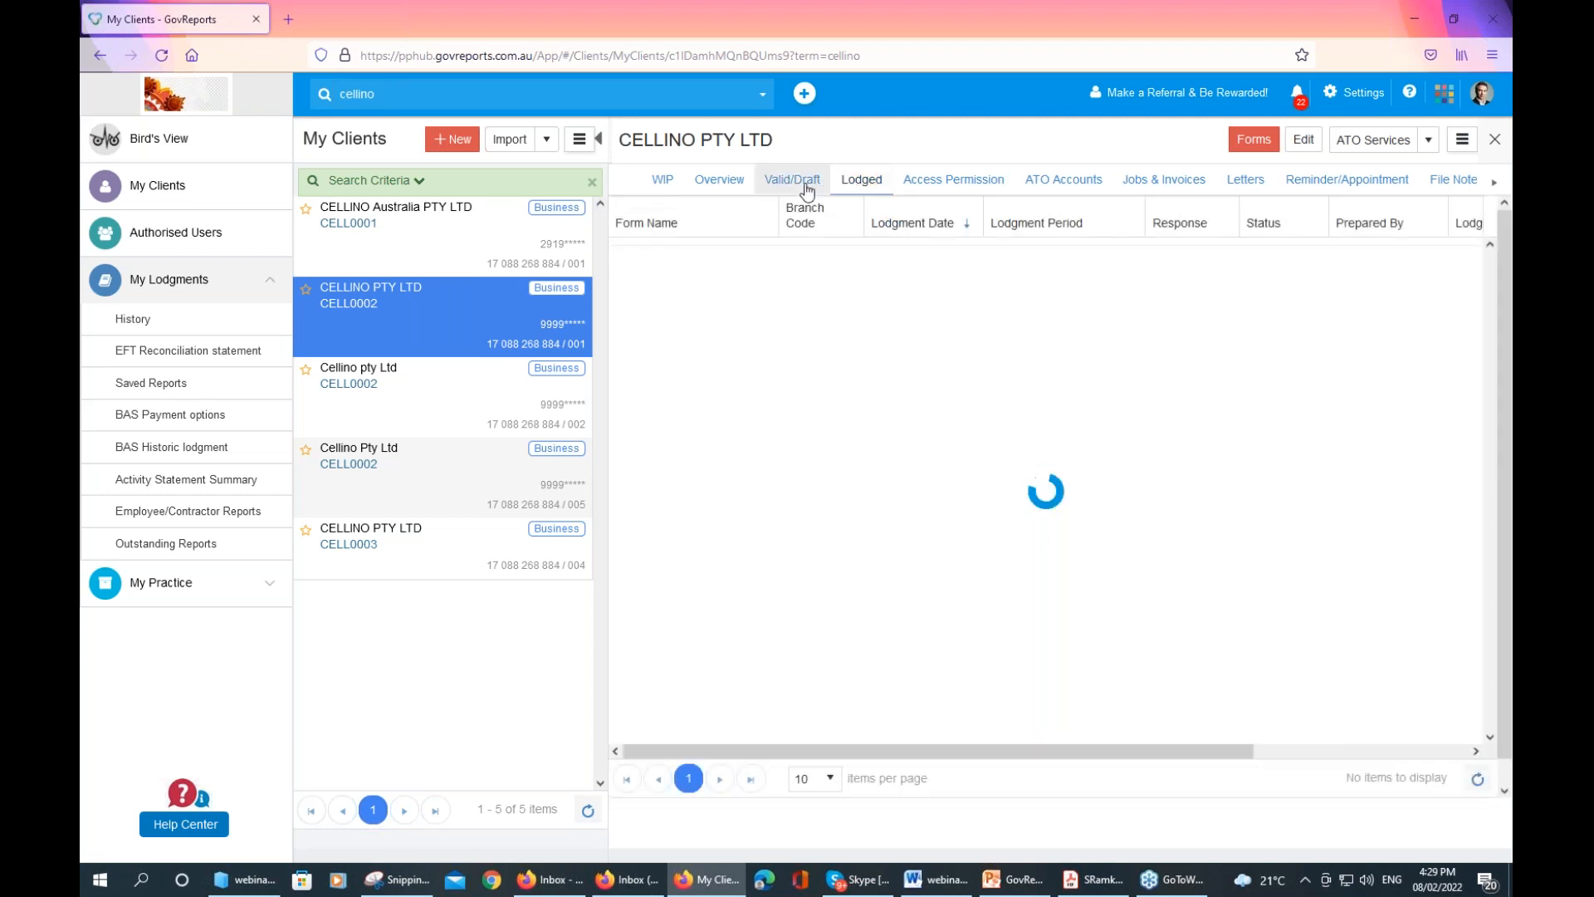
click(801, 190)
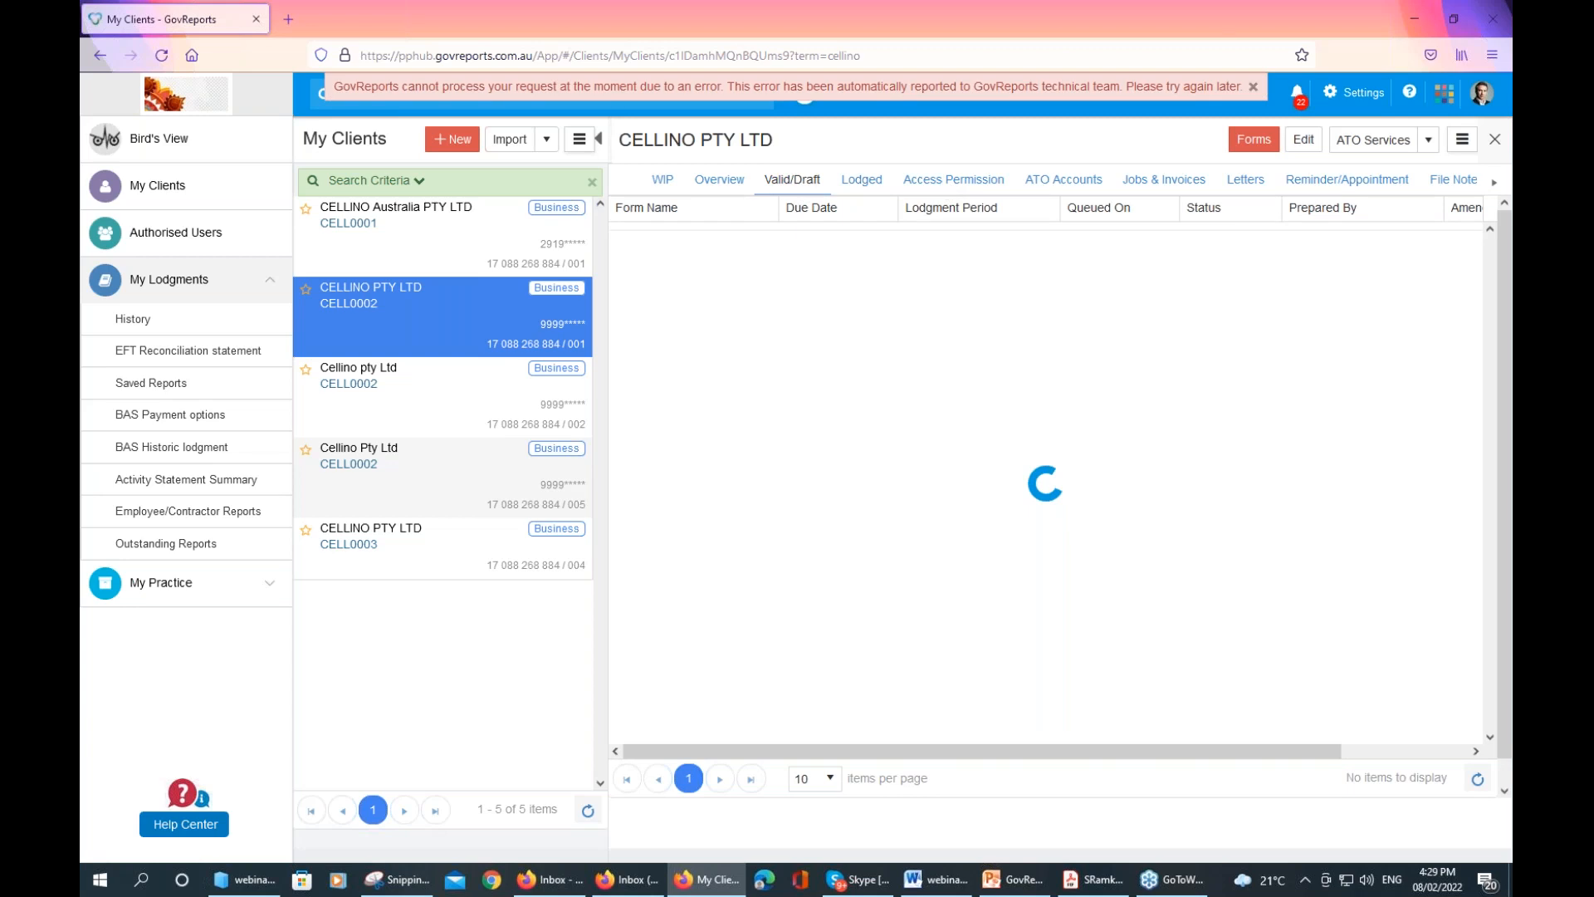
click(1253, 88)
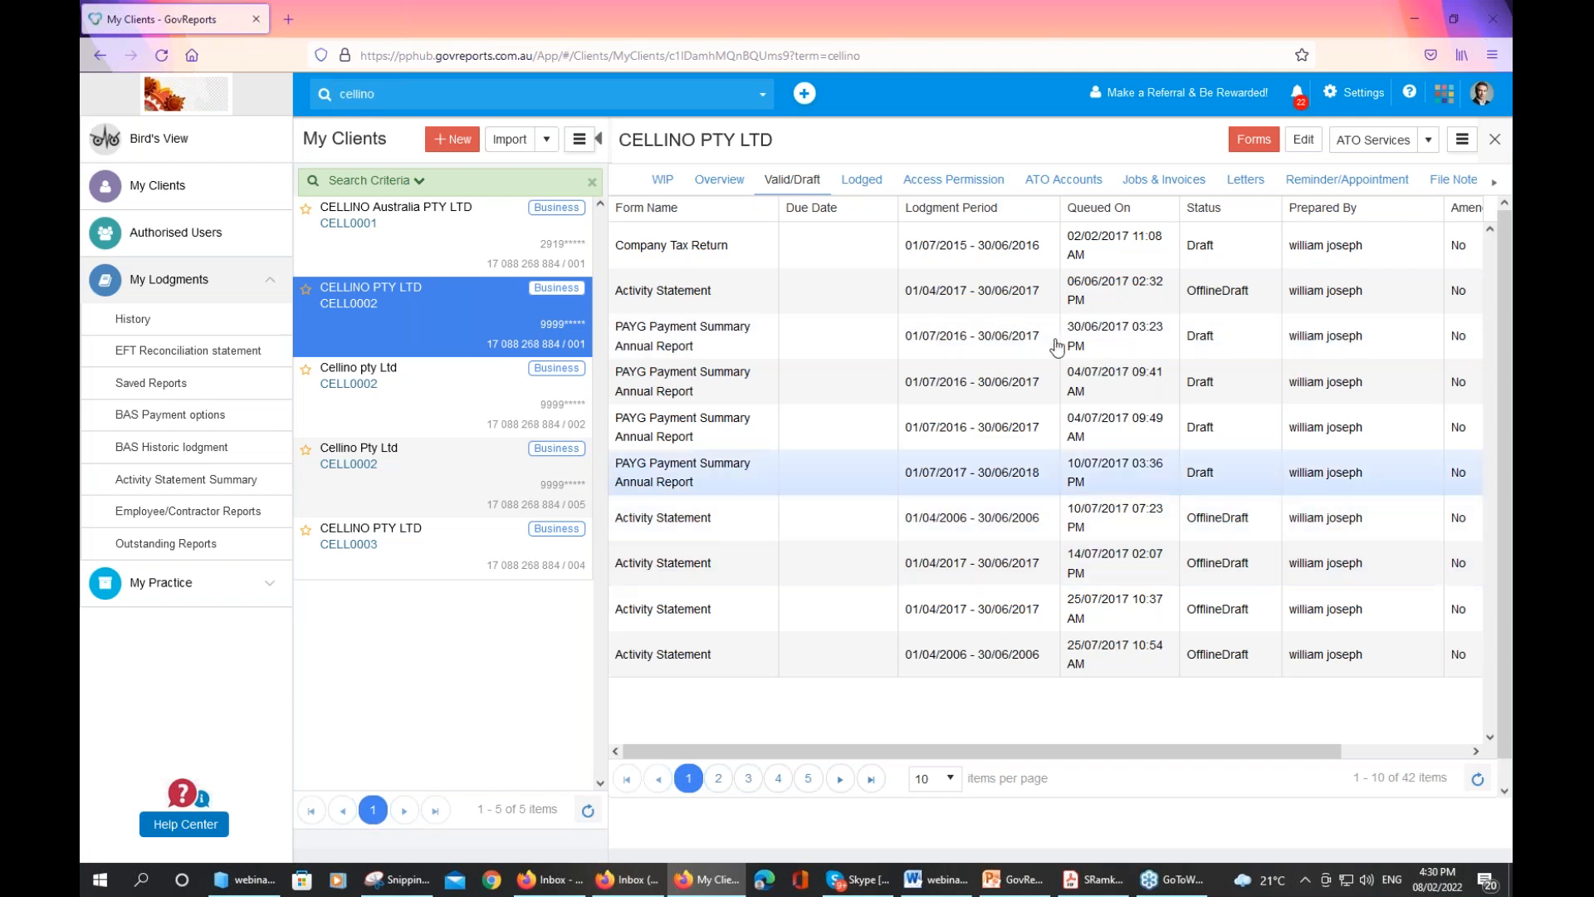
click(778, 780)
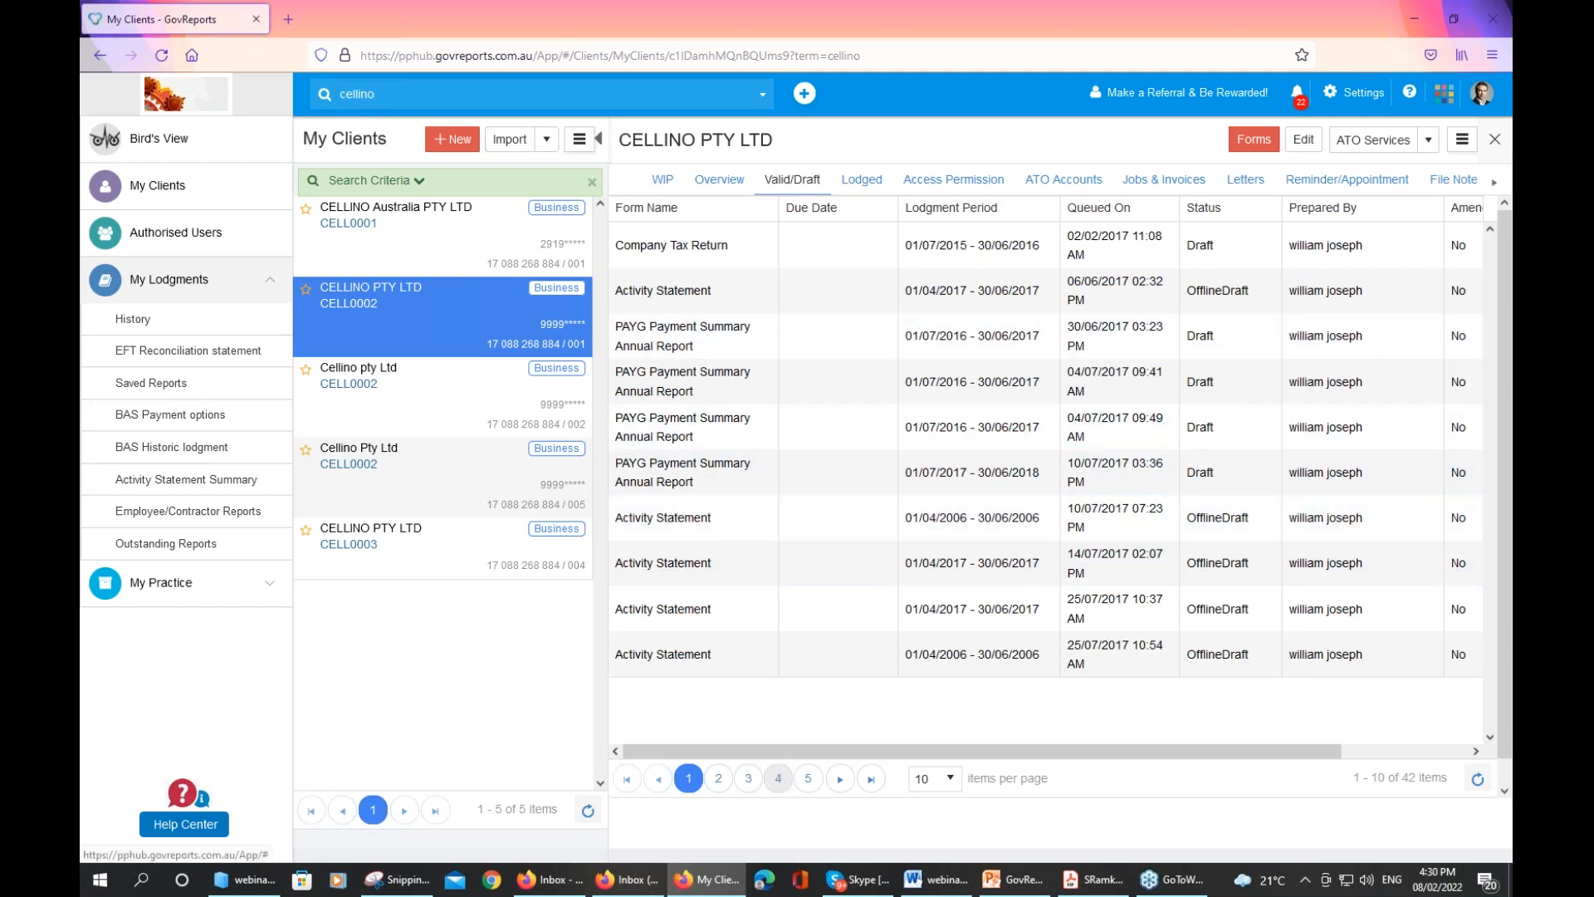
click(861, 180)
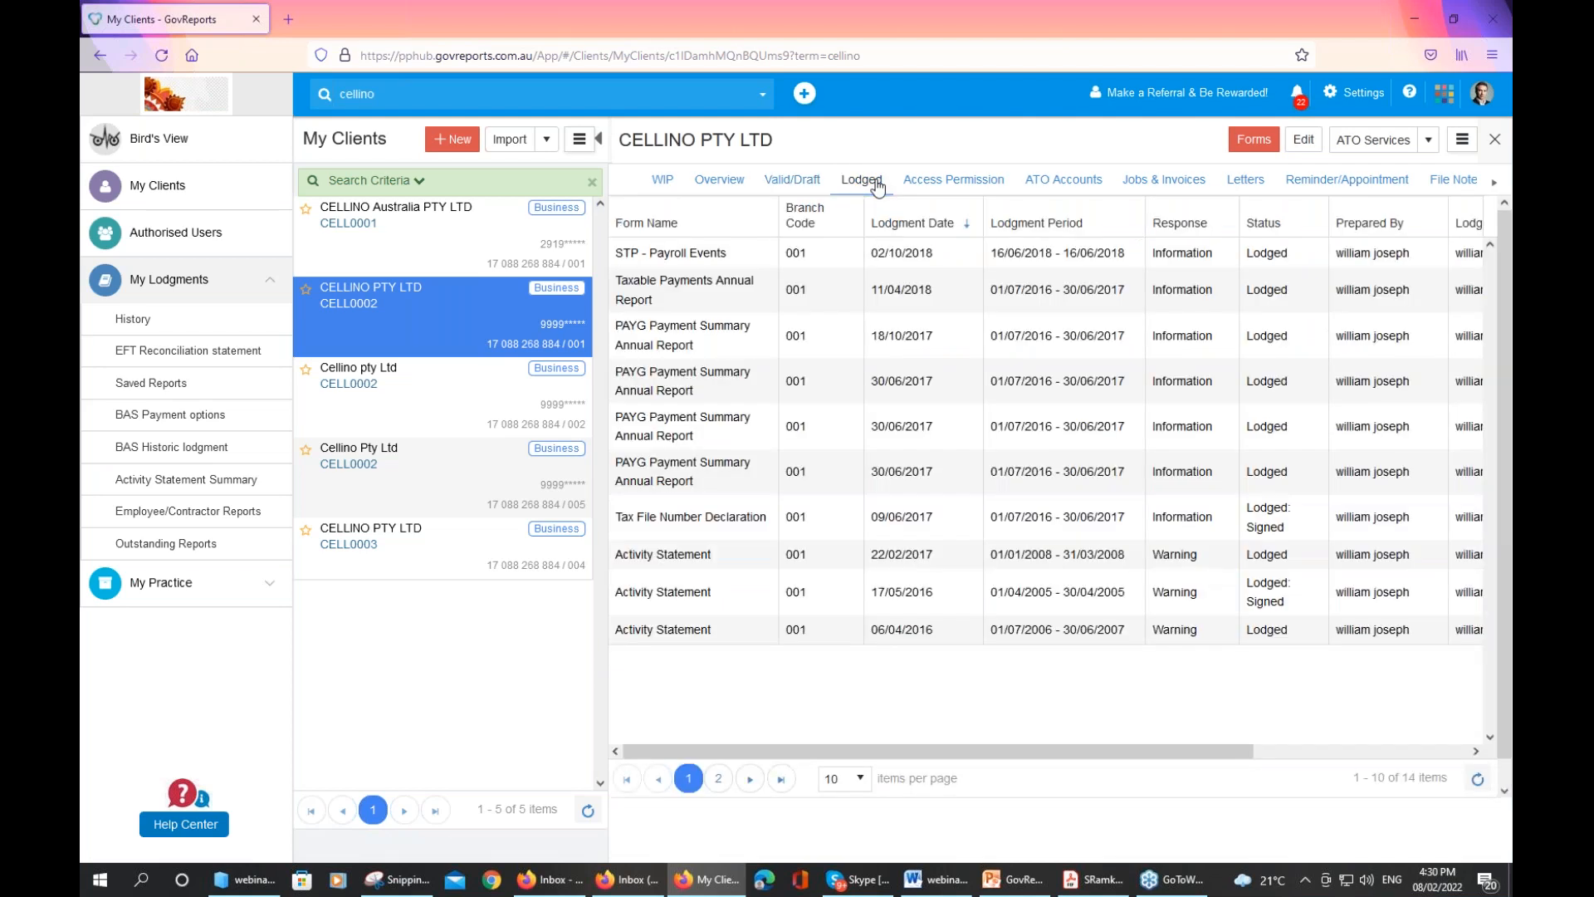
Review who has access permission for CELLINO PTY LTD, then view its empty ATO Accounts page
click(941, 183)
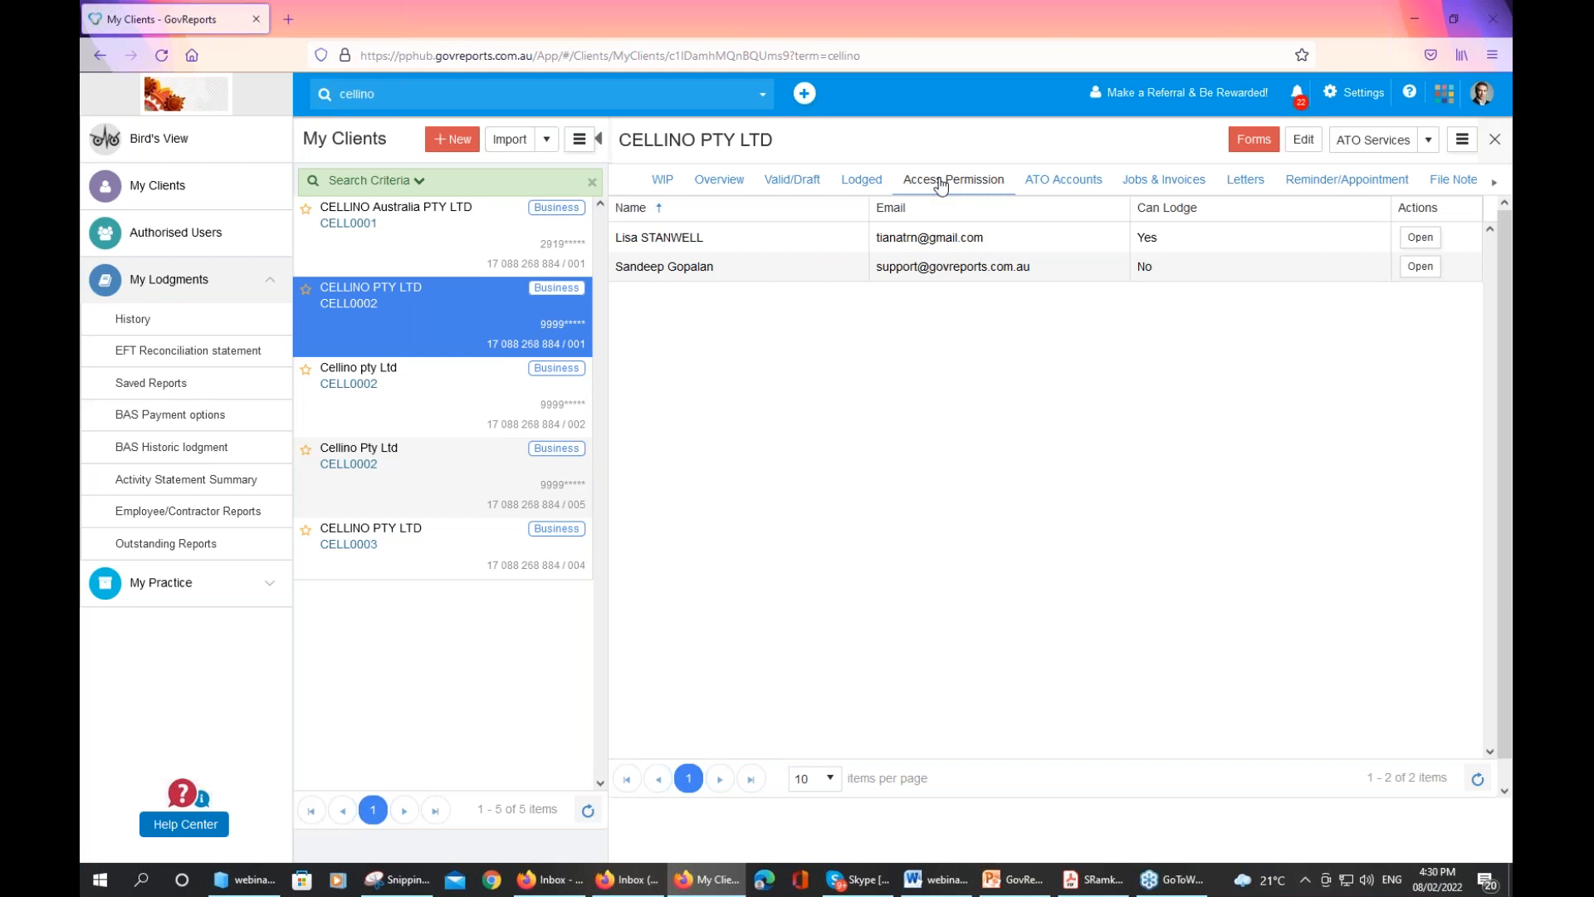
click(1040, 185)
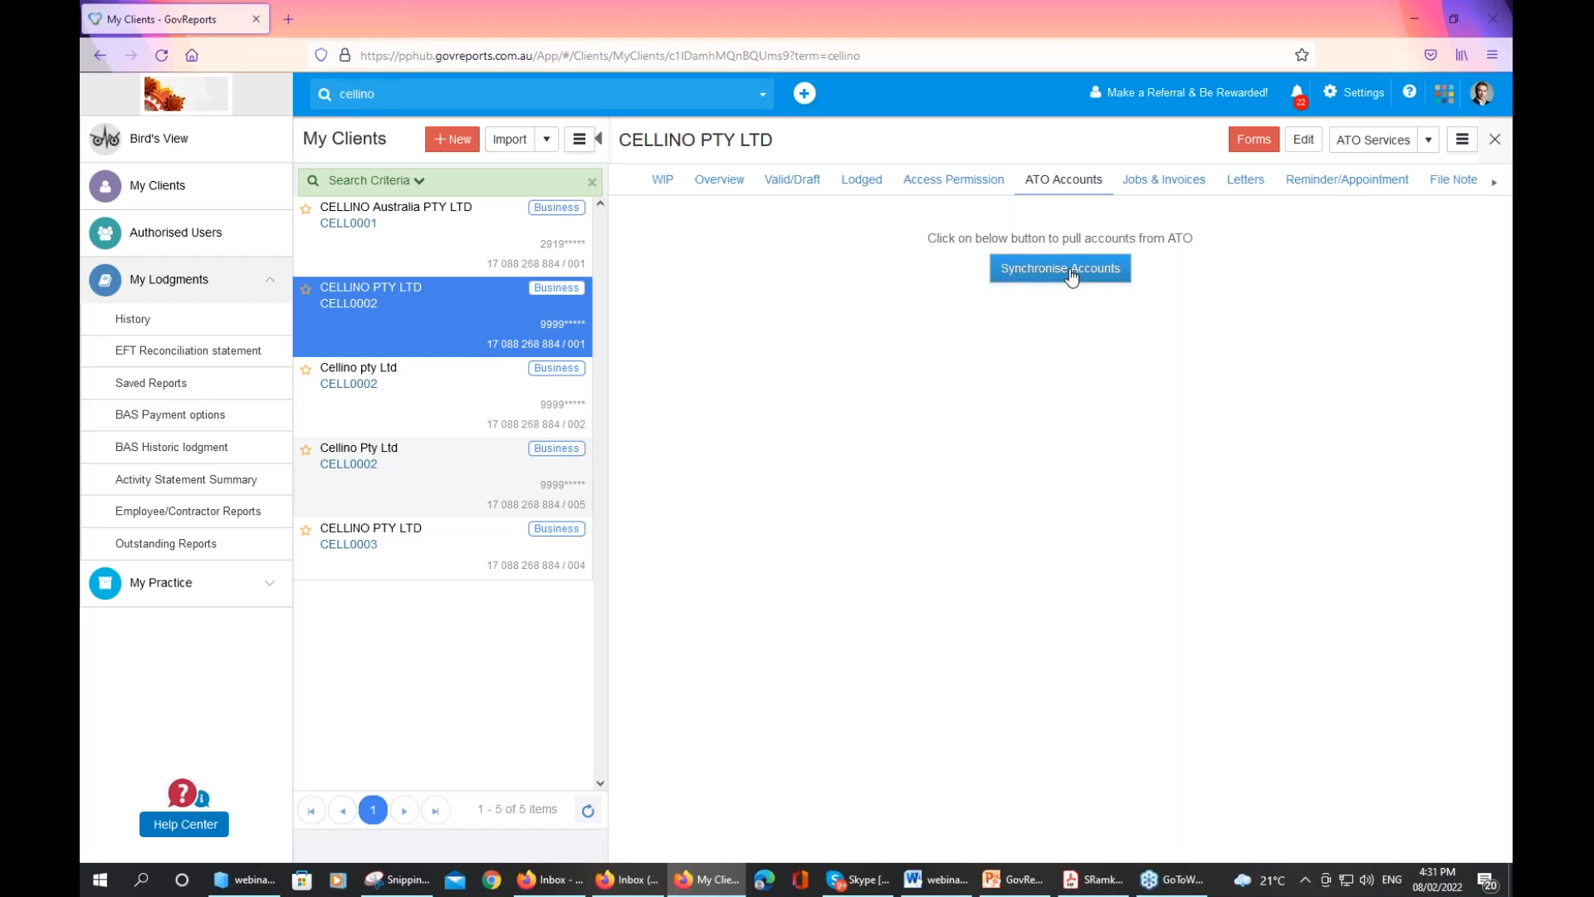
Try pulling accounts from the ATO, then view the client's 9 jobs and empty invoice list
click(1071, 274)
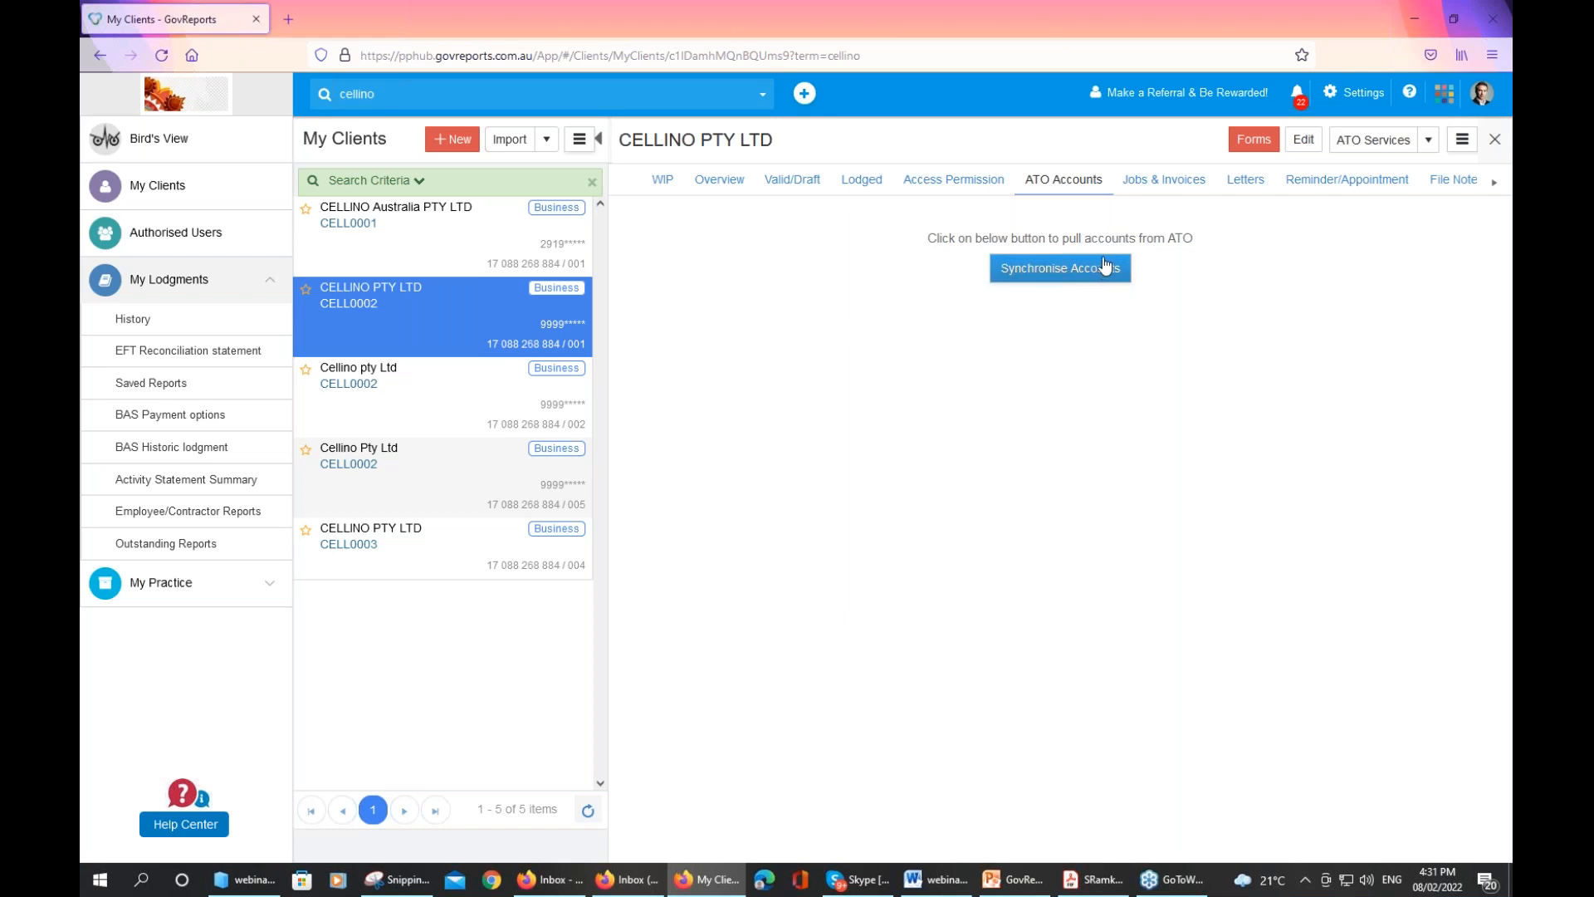
click(1160, 186)
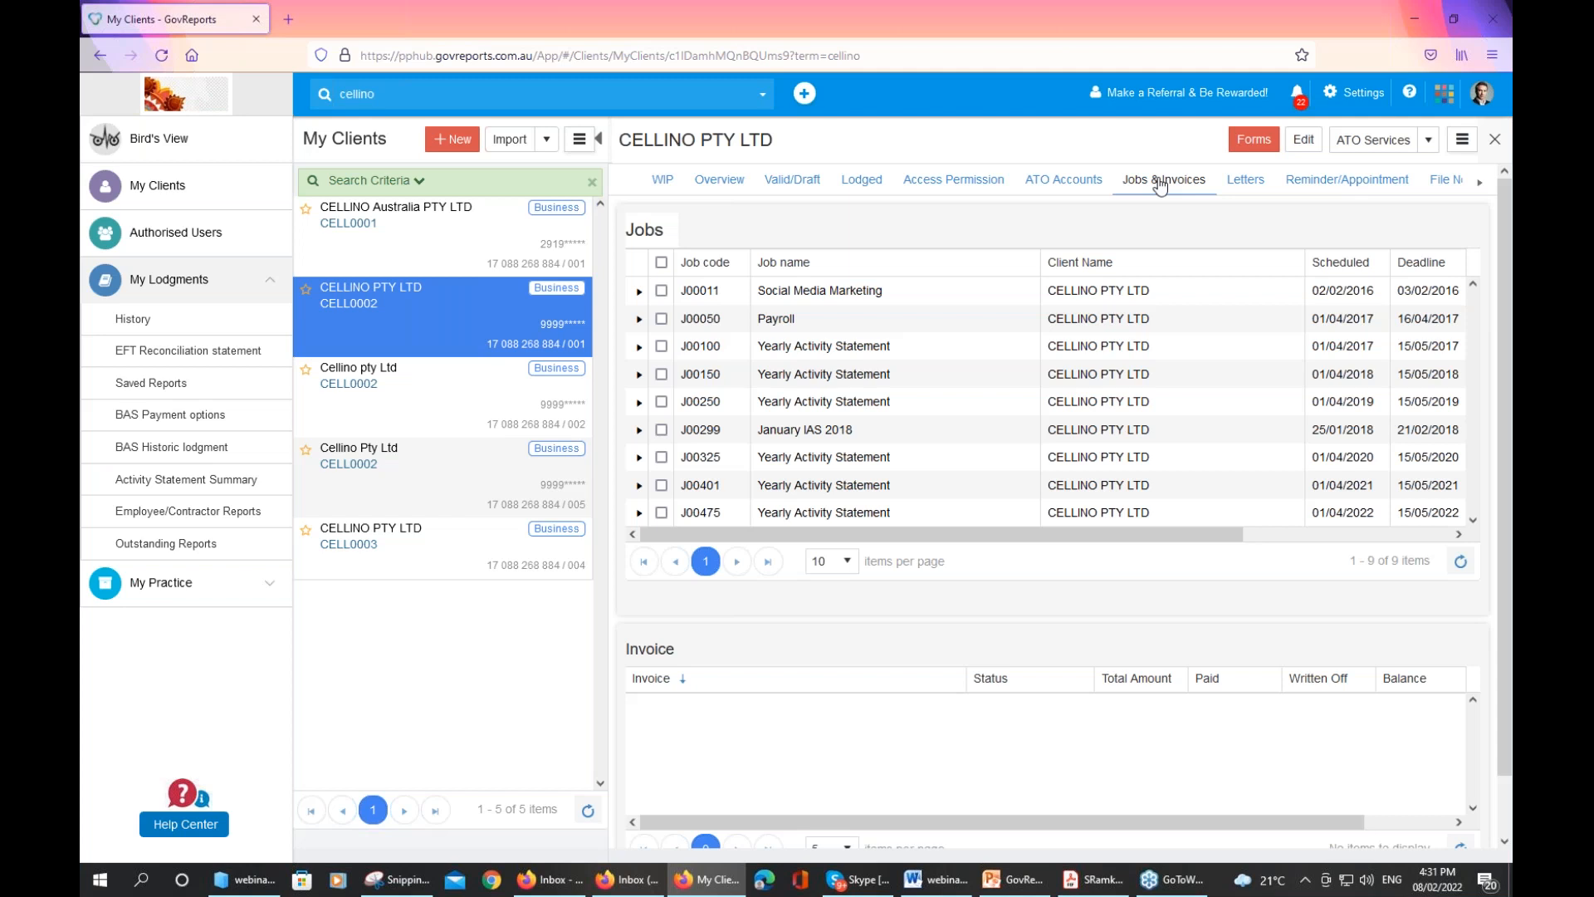
View CELLINO PTY LTD's letters, including the draft STP Letter of Authority engagement letter
click(1258, 184)
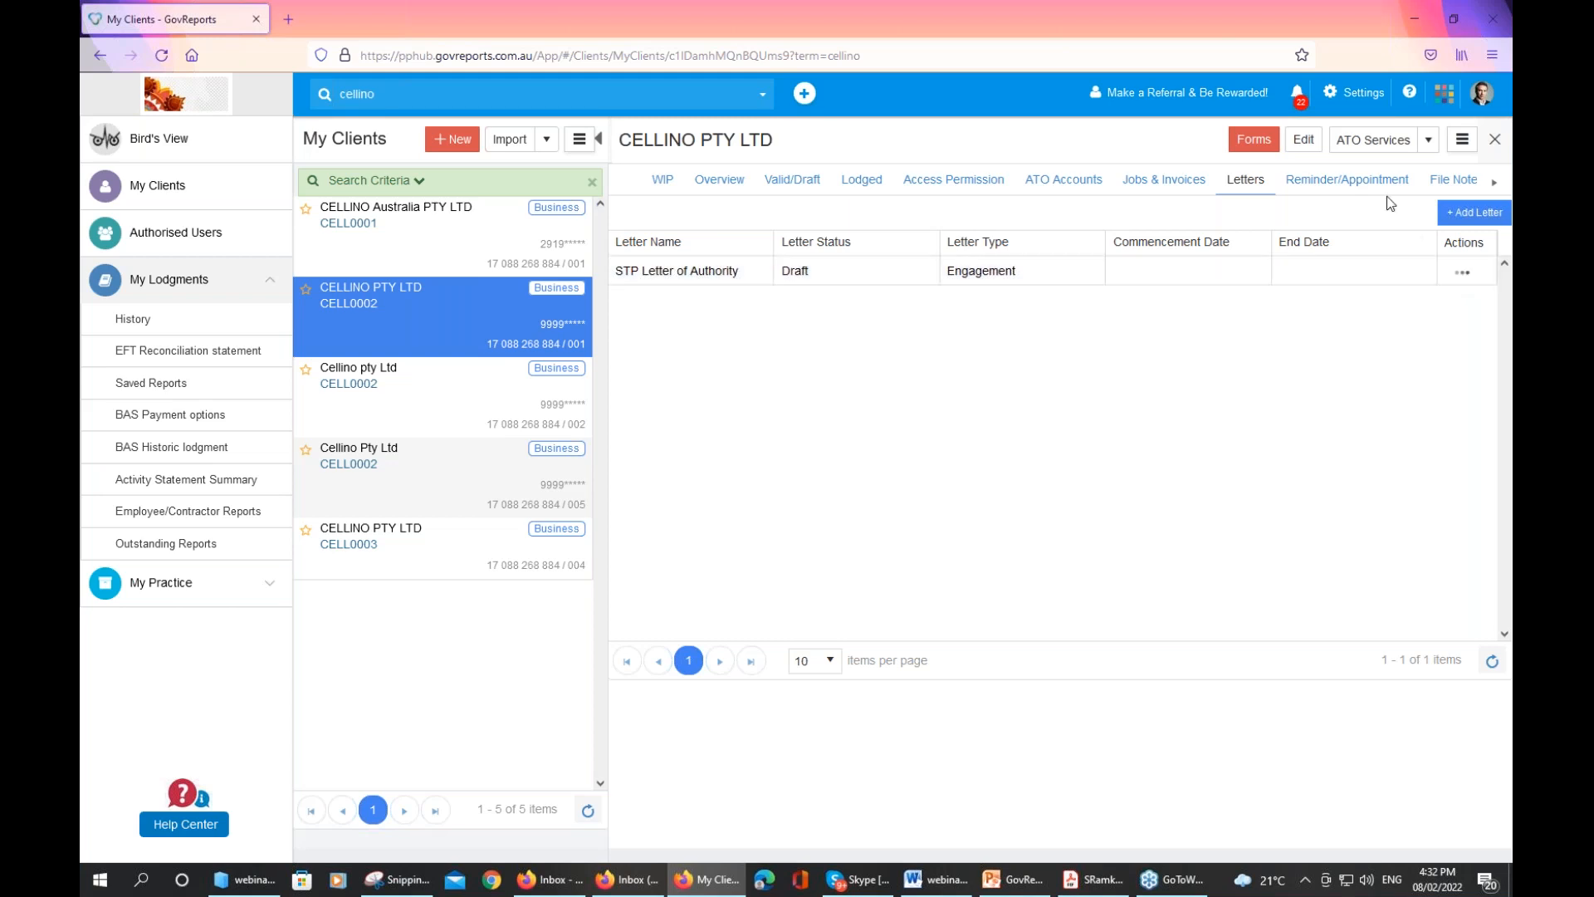
Check the empty Reminder/Appointment tab and start a new reminder, closing it unsaved
click(1367, 189)
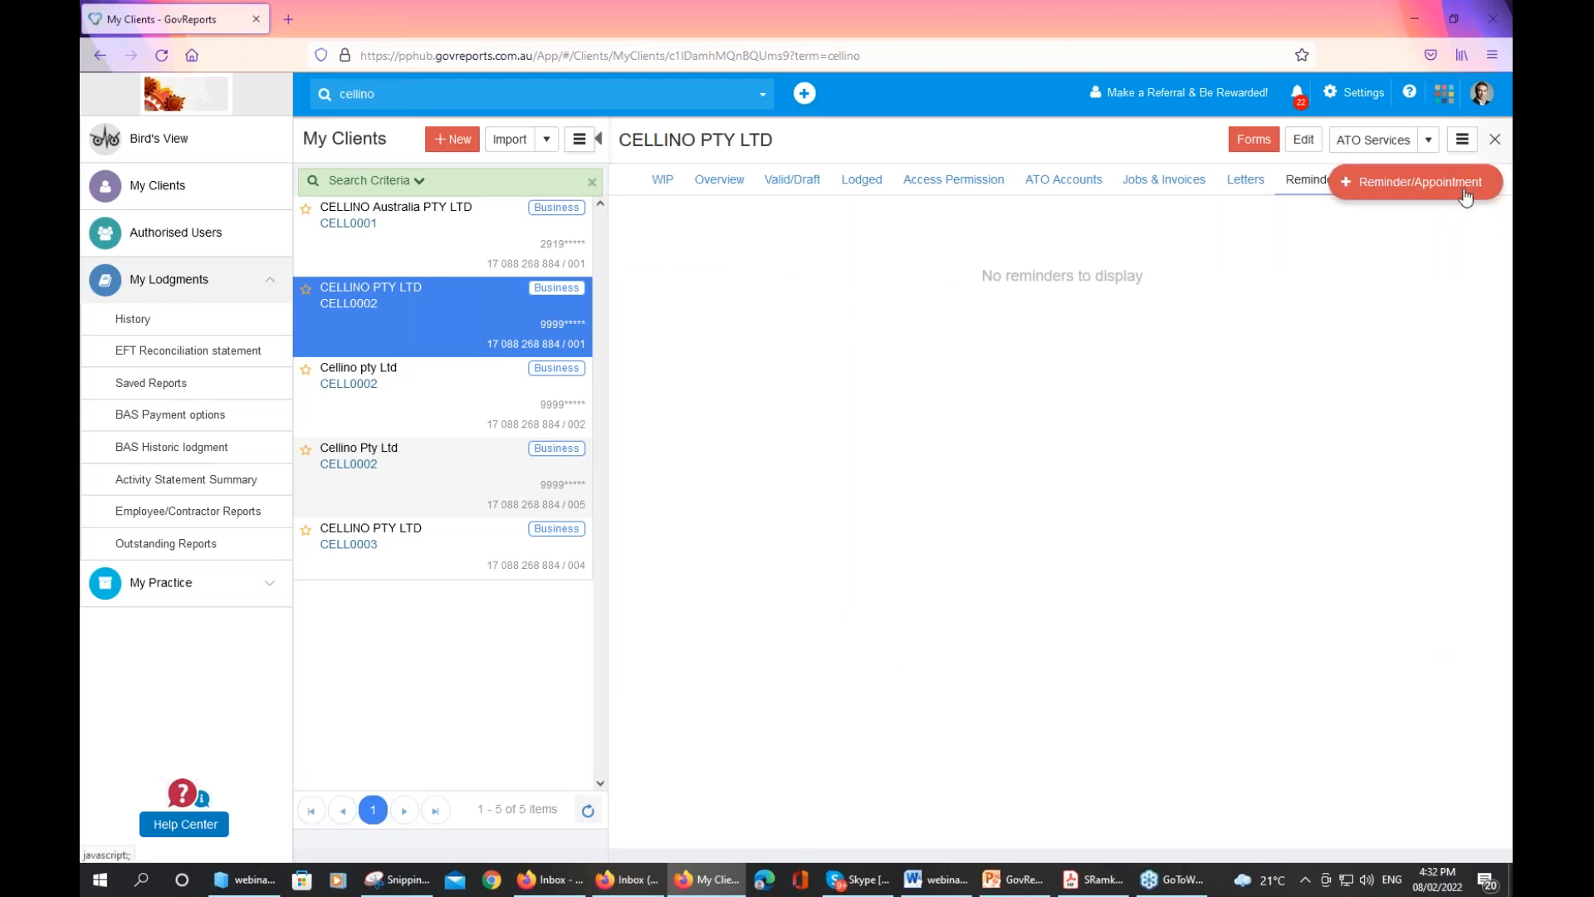
click(1412, 182)
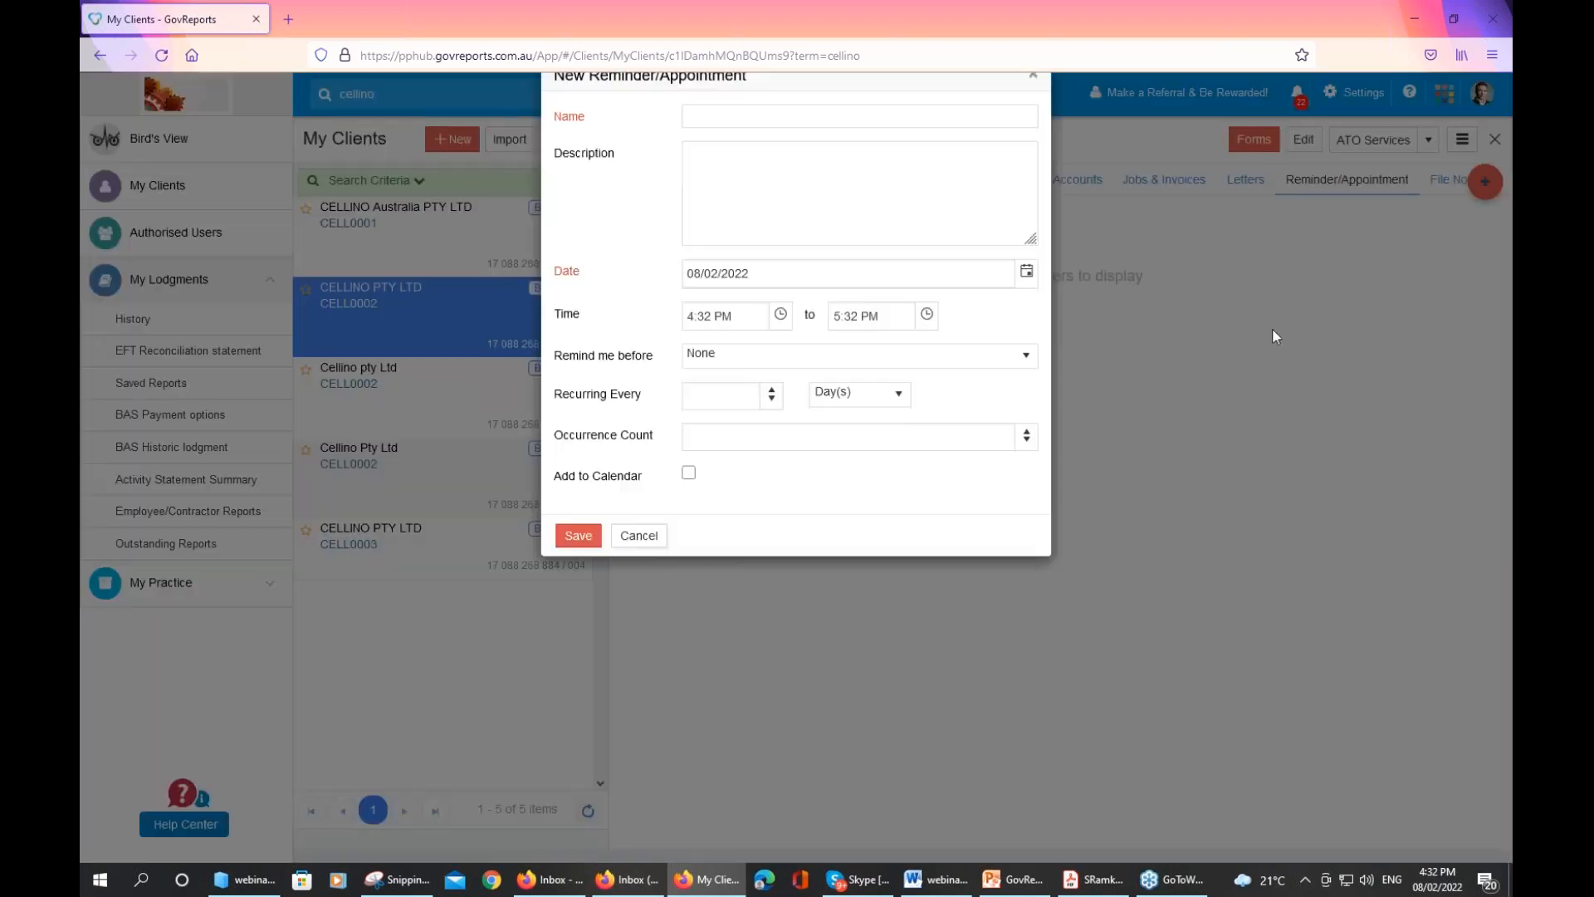
click(778, 152)
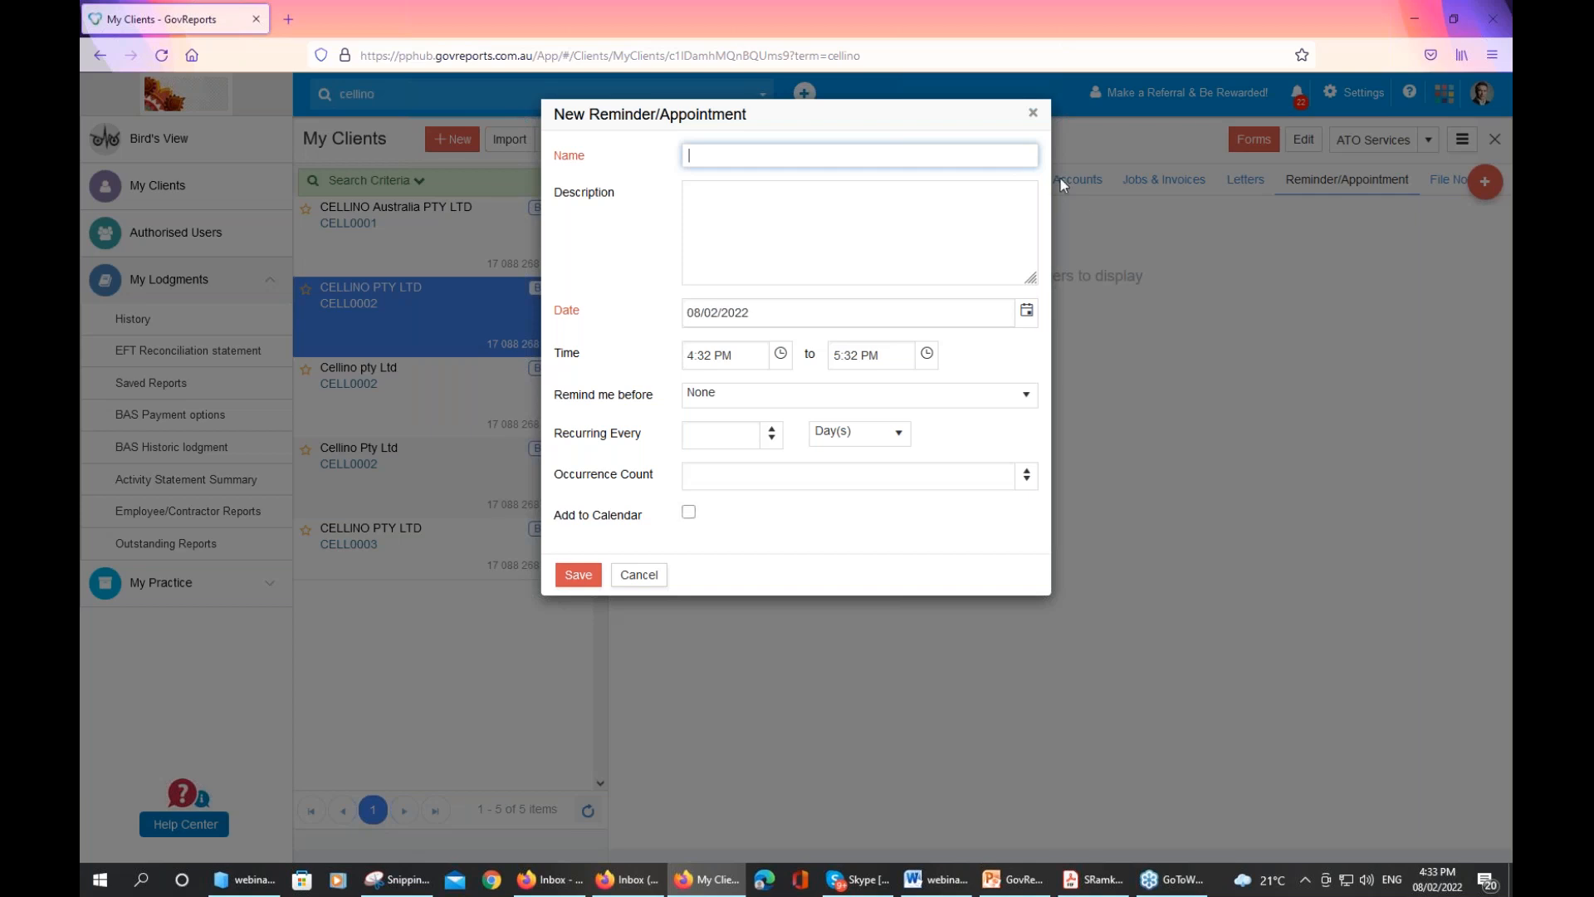
click(1034, 116)
click(1035, 116)
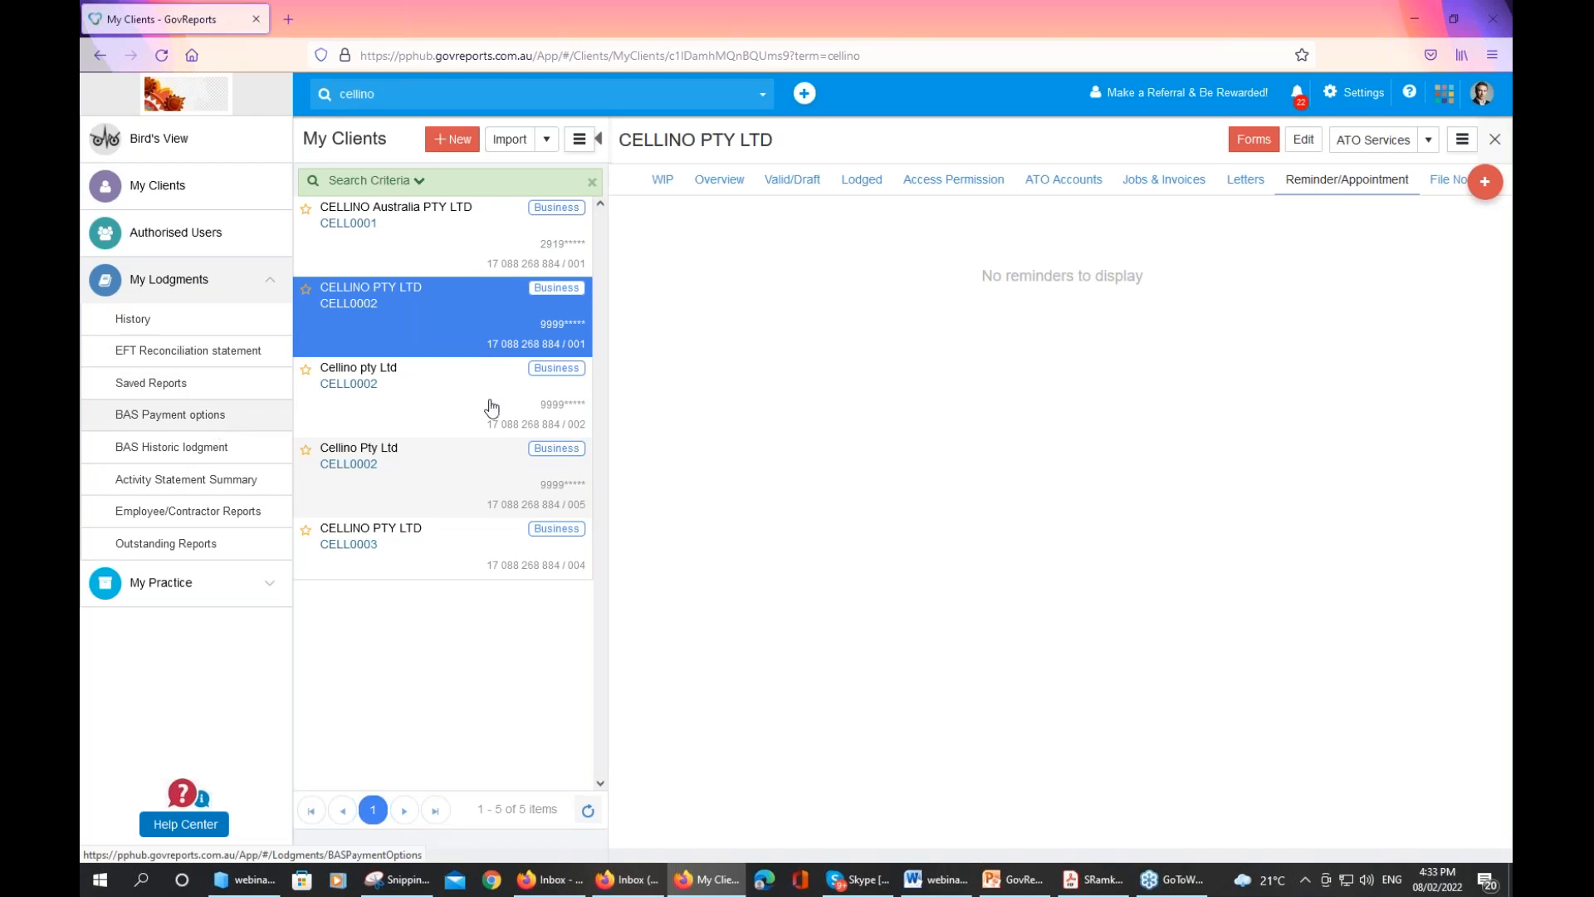
click(1435, 184)
Add the file note 'client called re payment wjkjl' to CELLINO PTY LTD
click(818, 260)
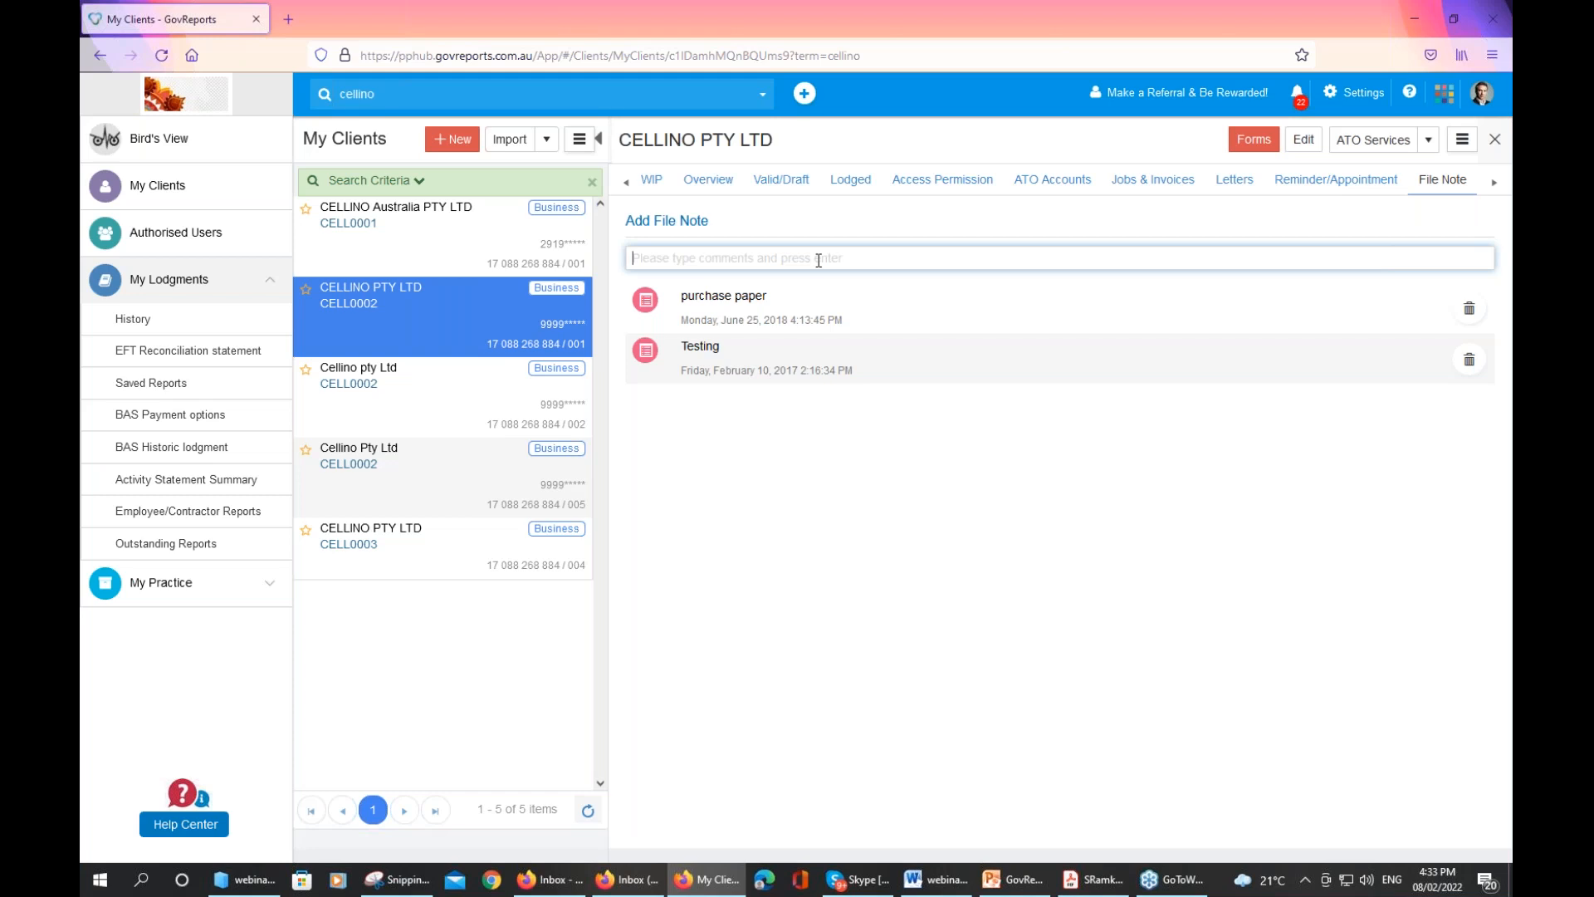
text(b)
key(BackSpace)
text(client e)
key(BackSpace)
text(called re payment )
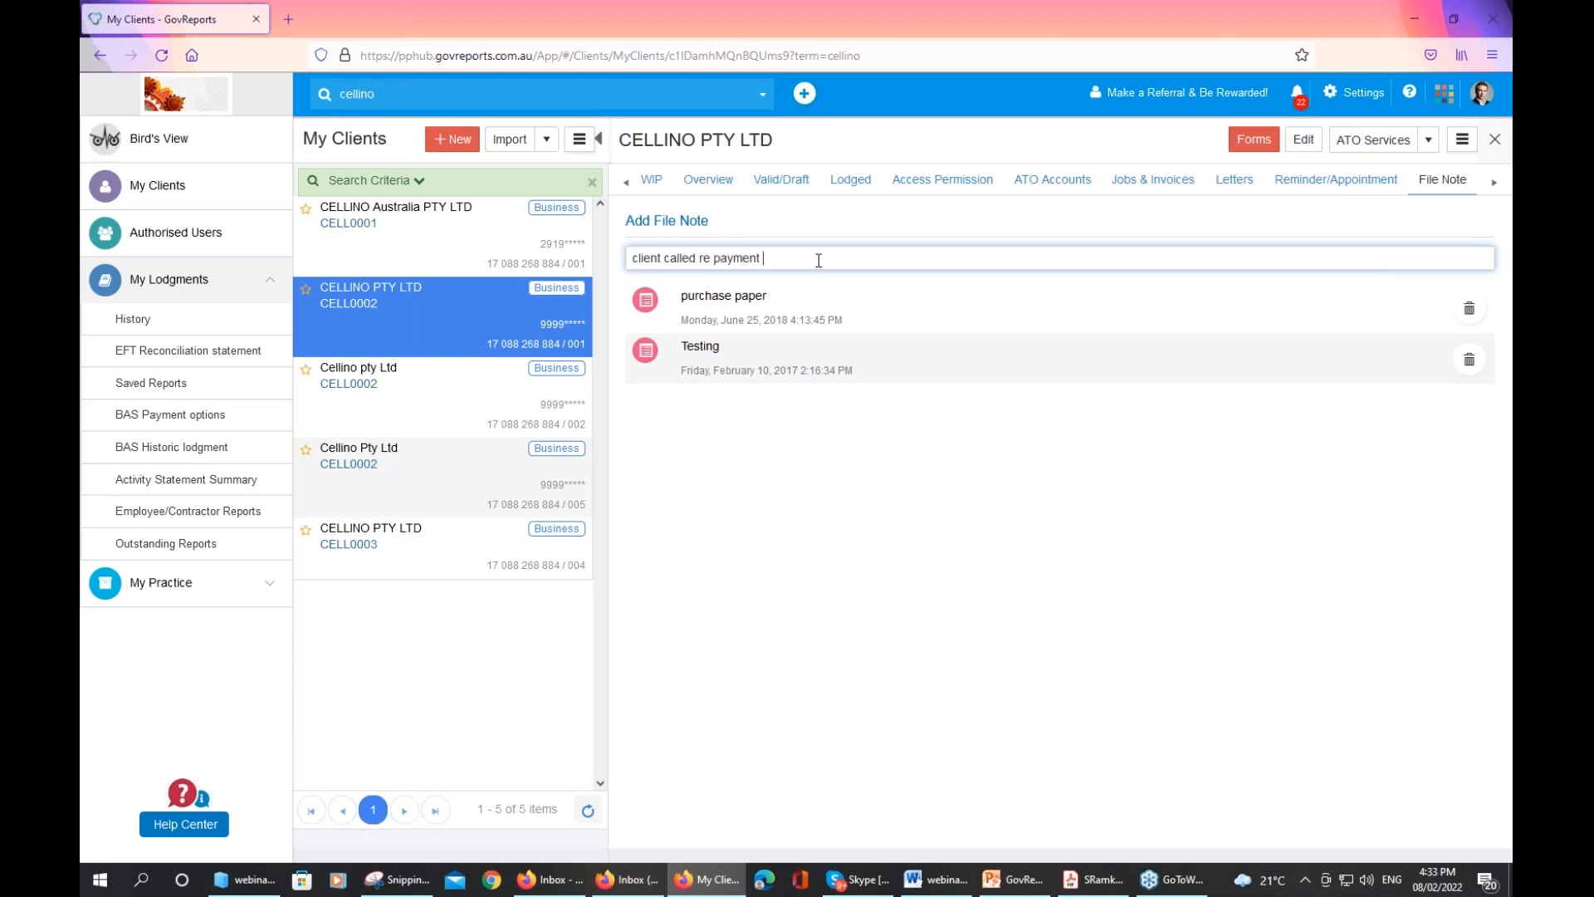
text(wjkjl)
key(Return)
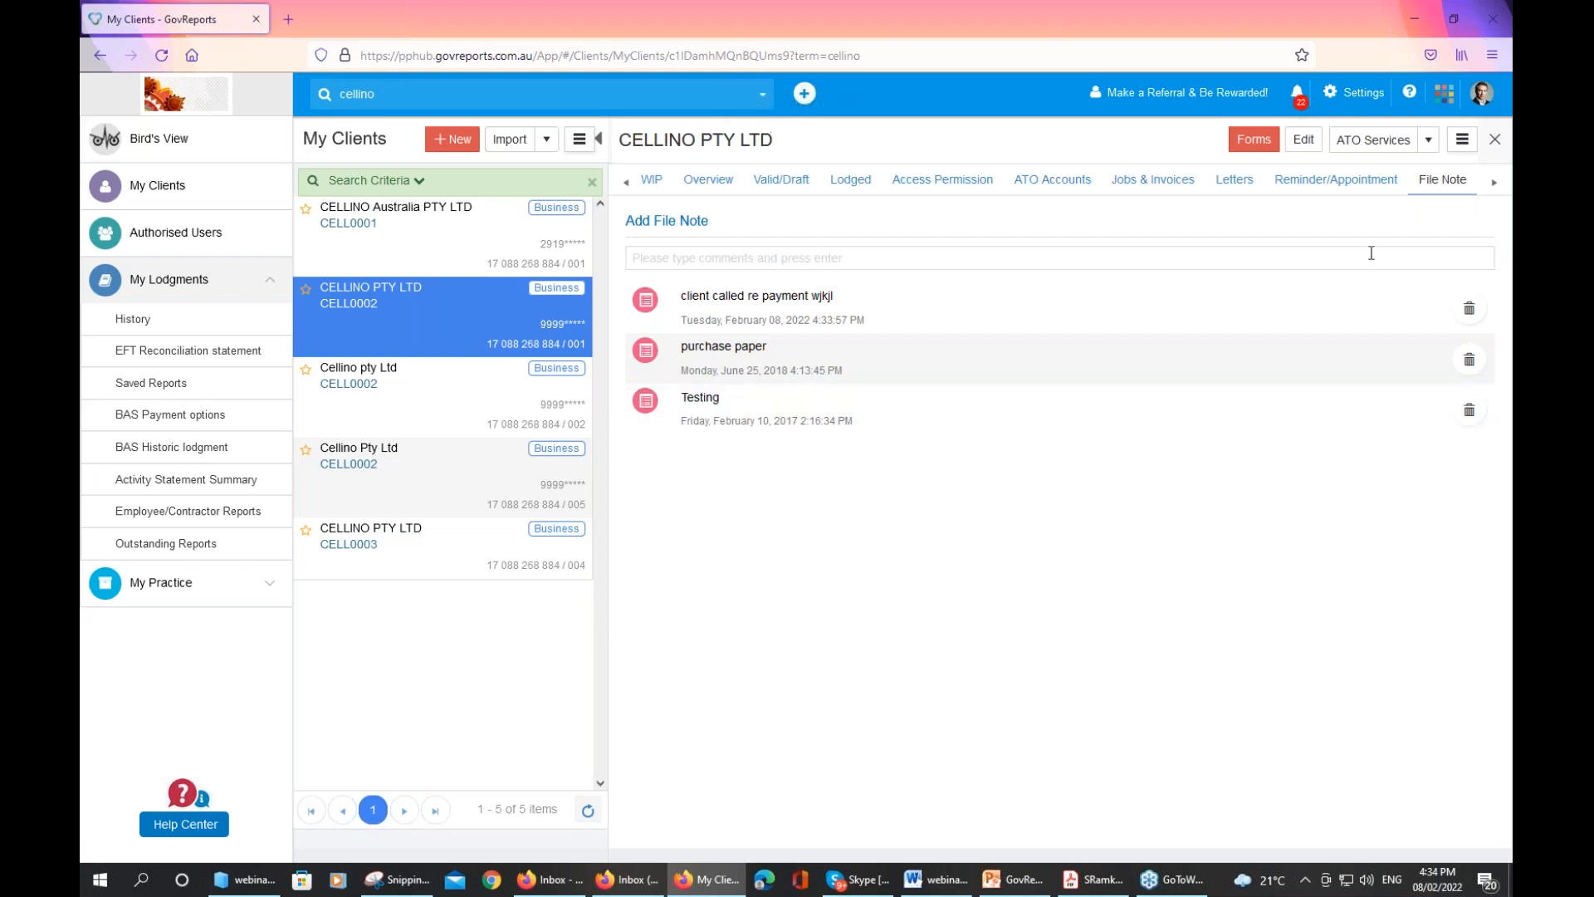
click(1494, 188)
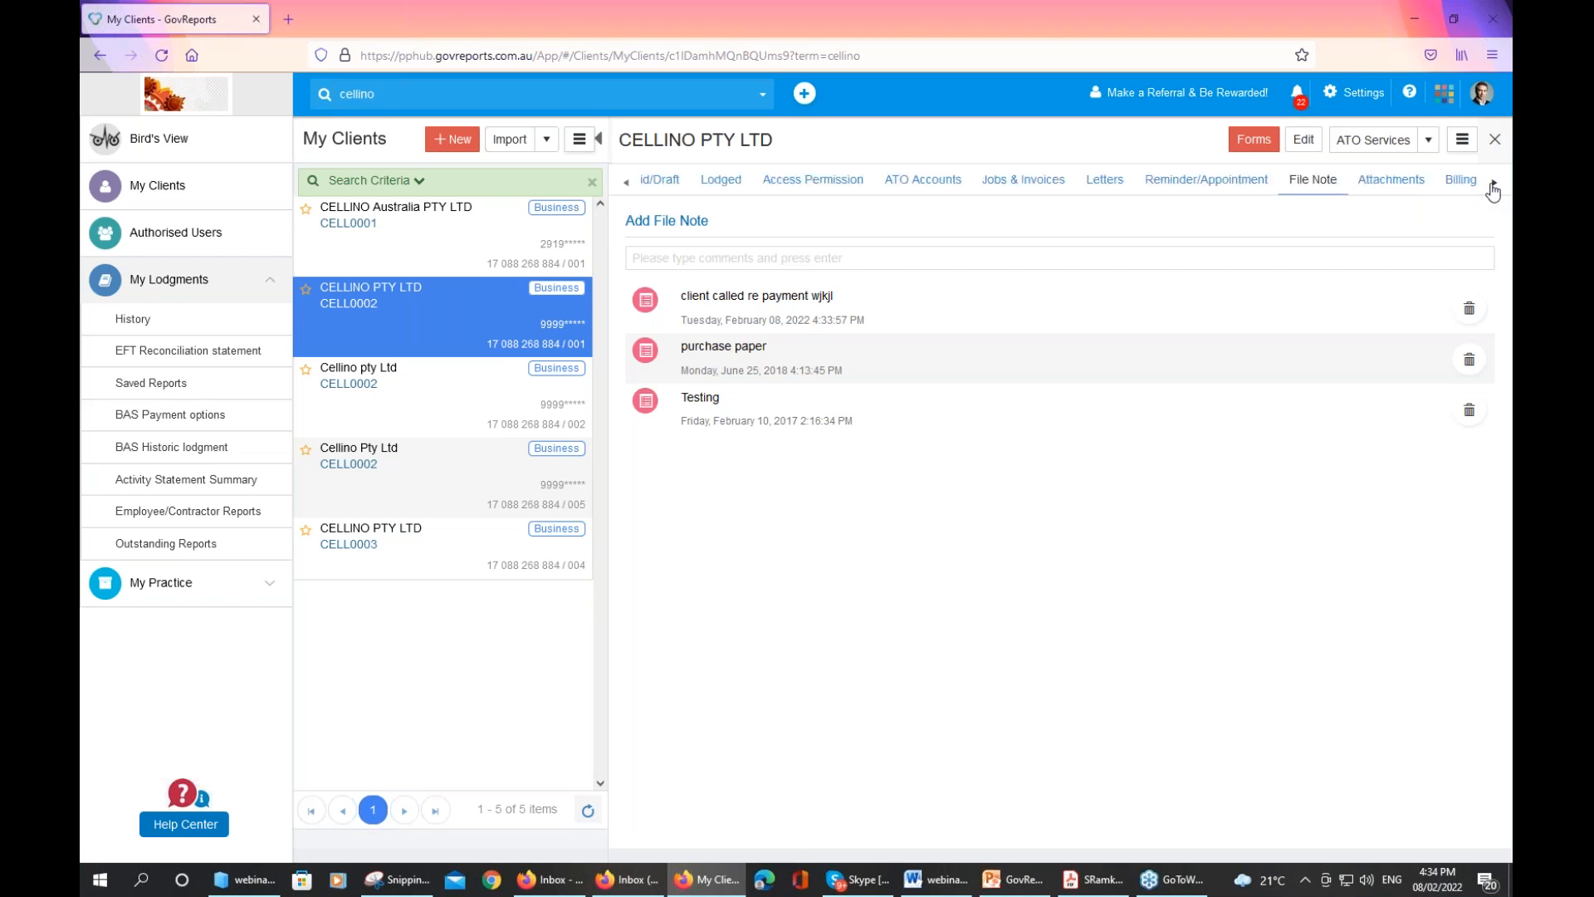
Check the client's attachments and upload options, then view Billing Setting: GST, 0.00 hourly, not tax inclusive
click(1366, 189)
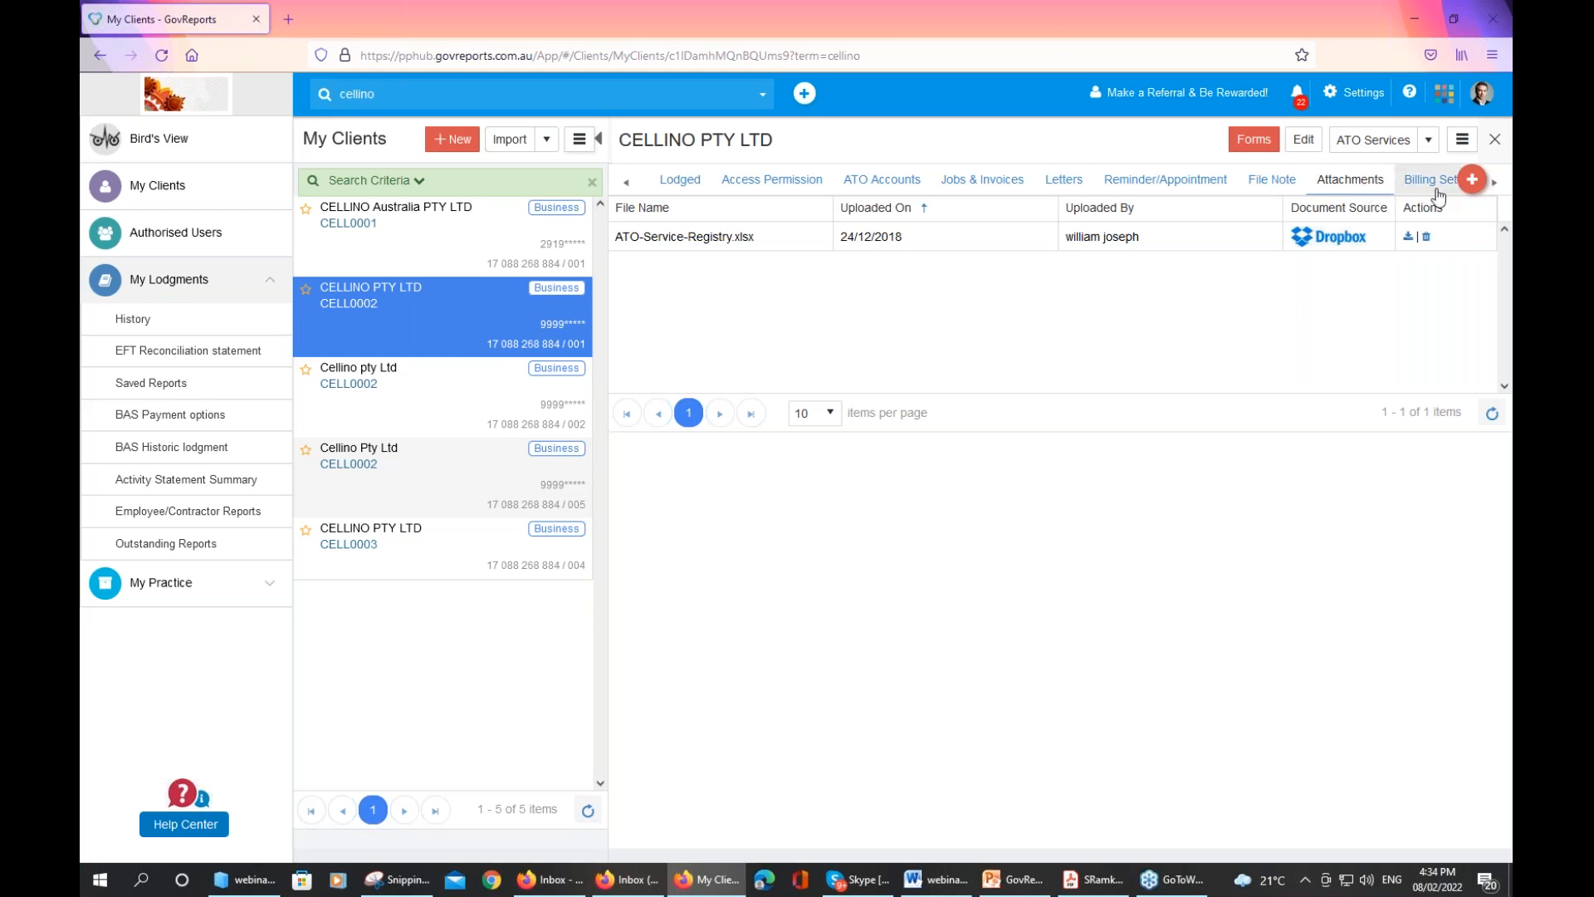
click(1472, 180)
click(1471, 179)
click(1423, 186)
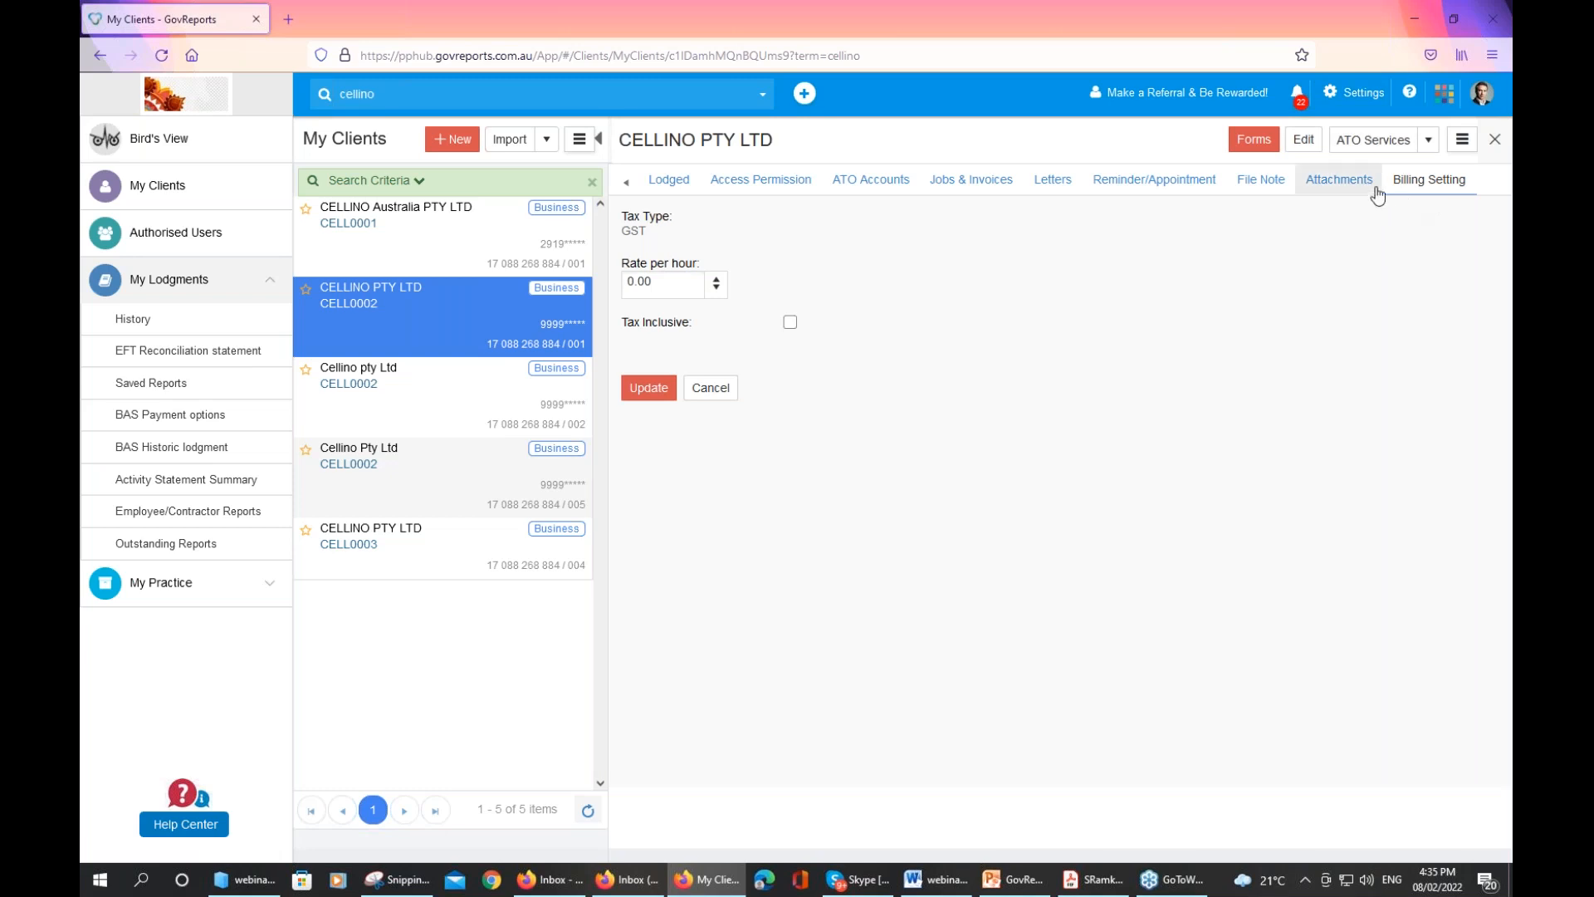
Open the ATO Services dropdown showing Maintain Authorisation, Remove Client, Sync from ATO and Non-lodgment Advice
click(1428, 142)
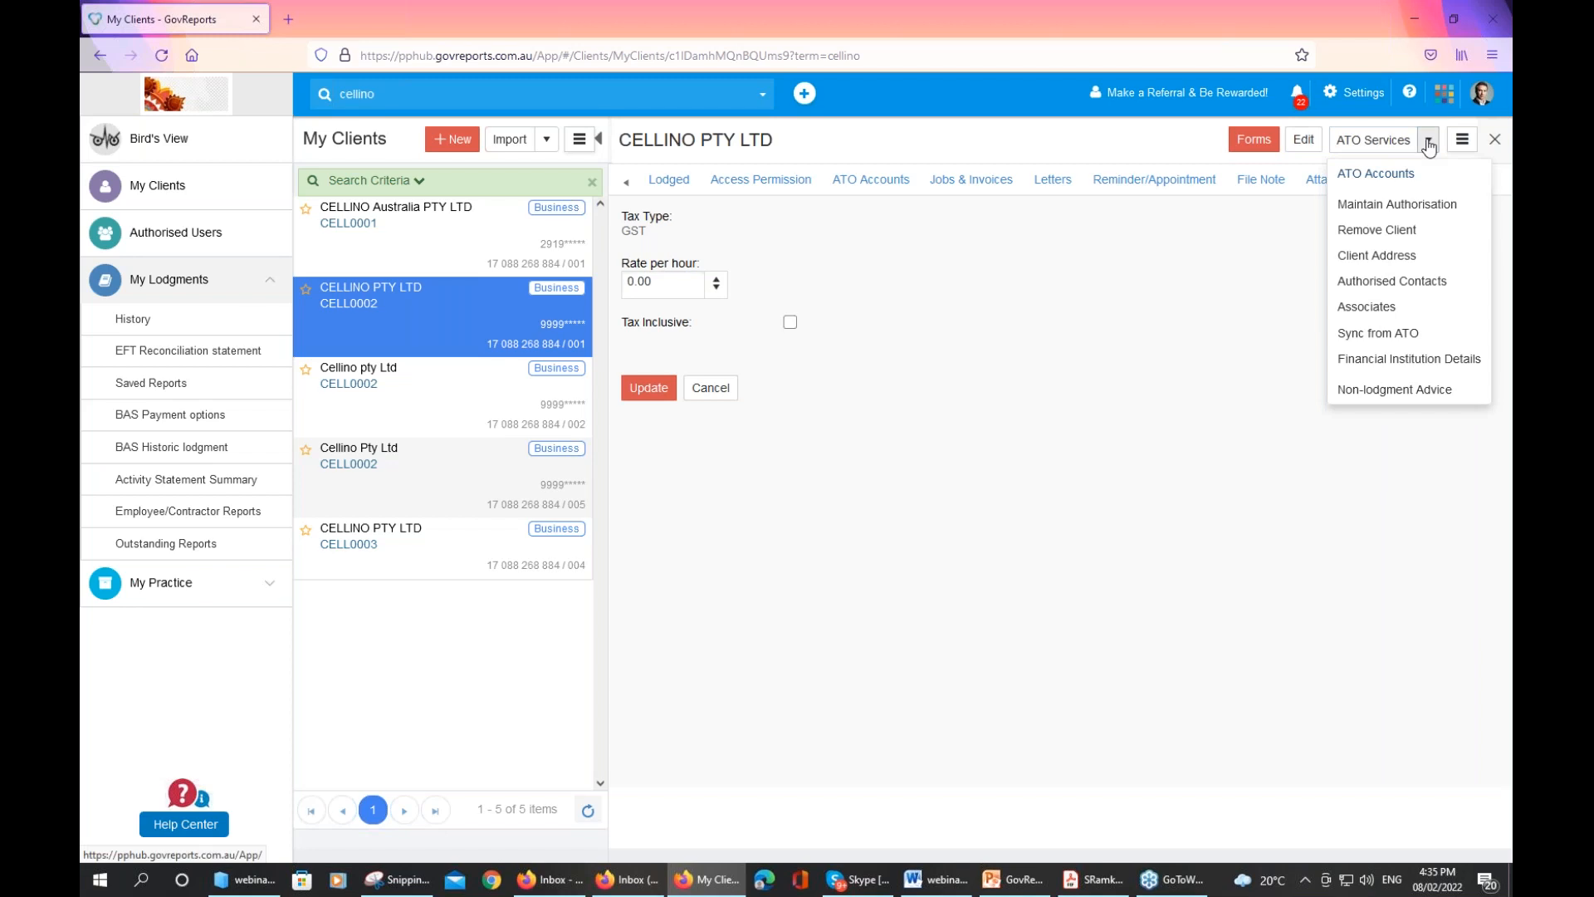
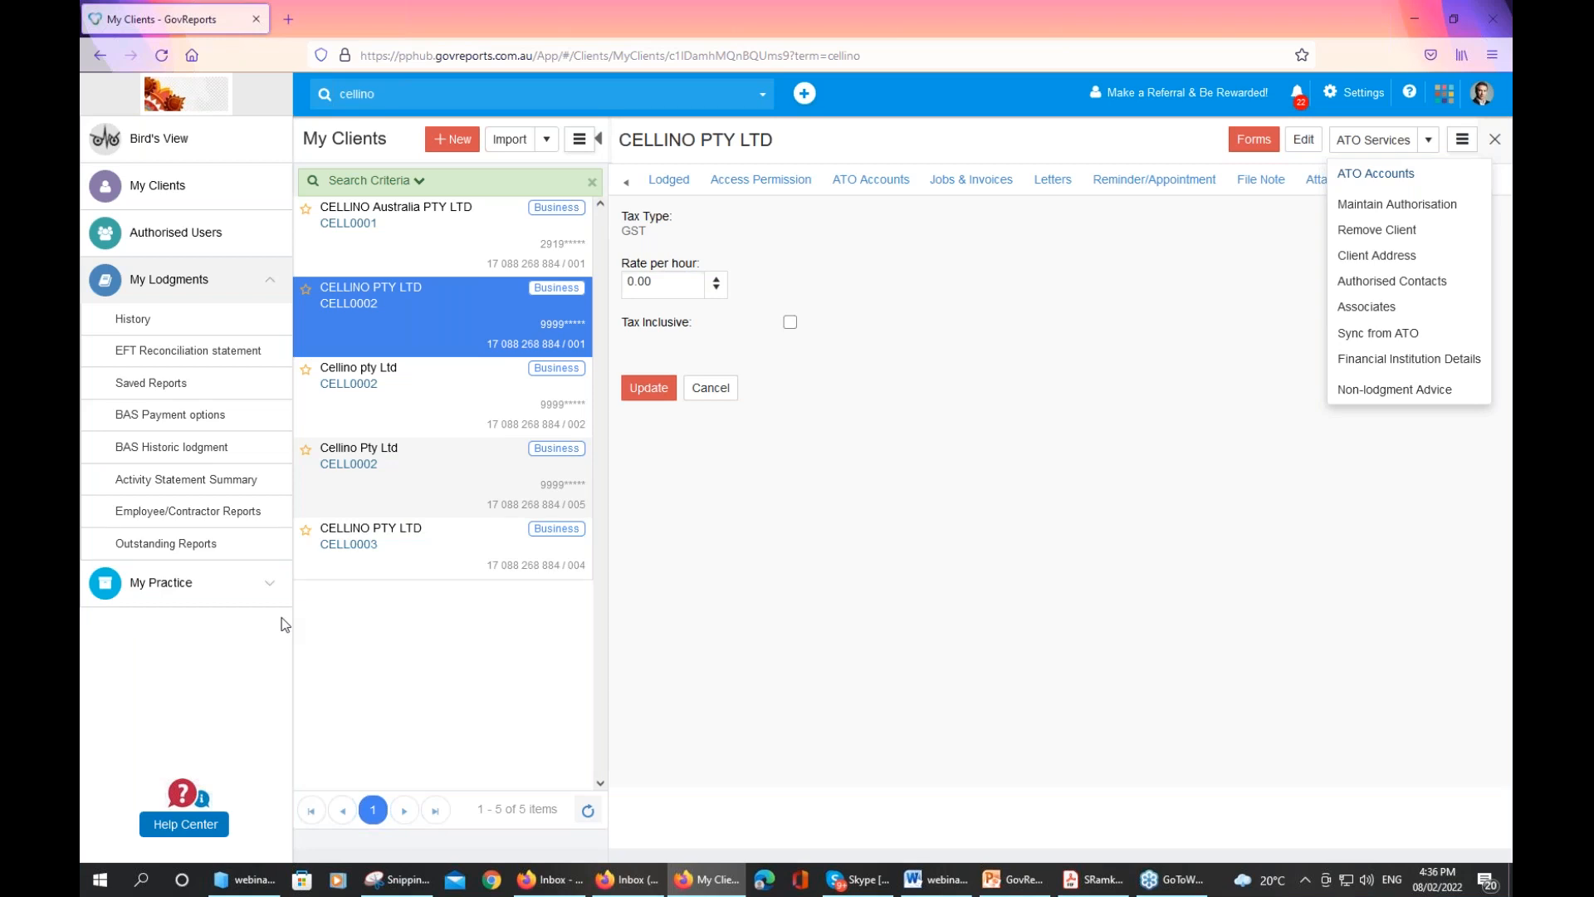
Go to ATO Client Communication under My Practice in the sidebar
click(178, 596)
click(183, 565)
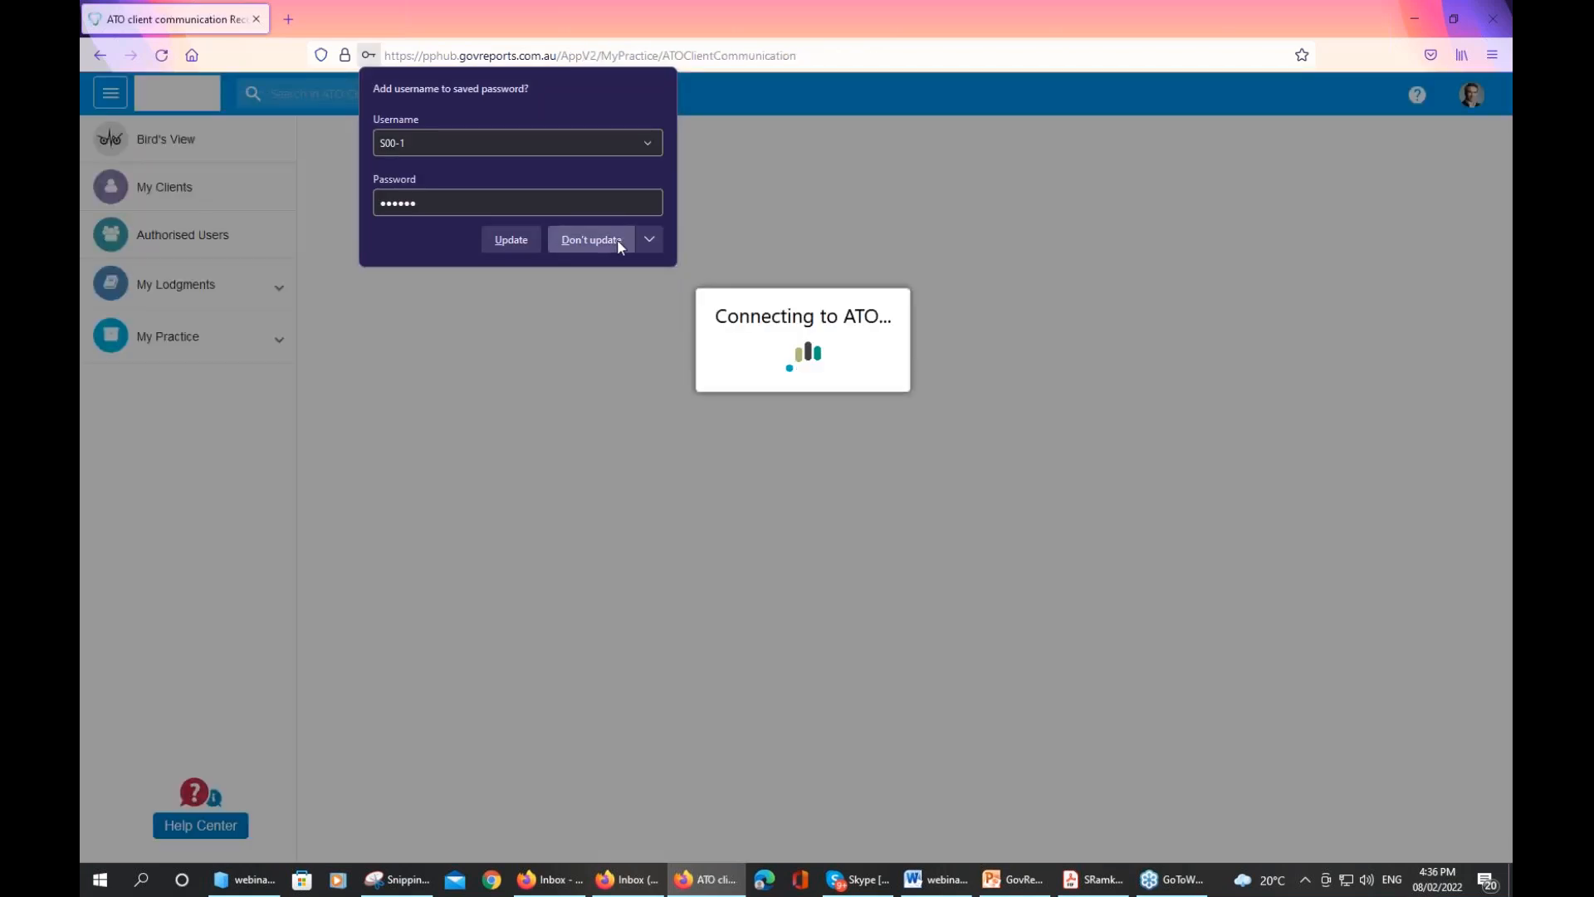
Decline Firefox's password update so the ATO Client Communication Records page finishes loading
click(616, 239)
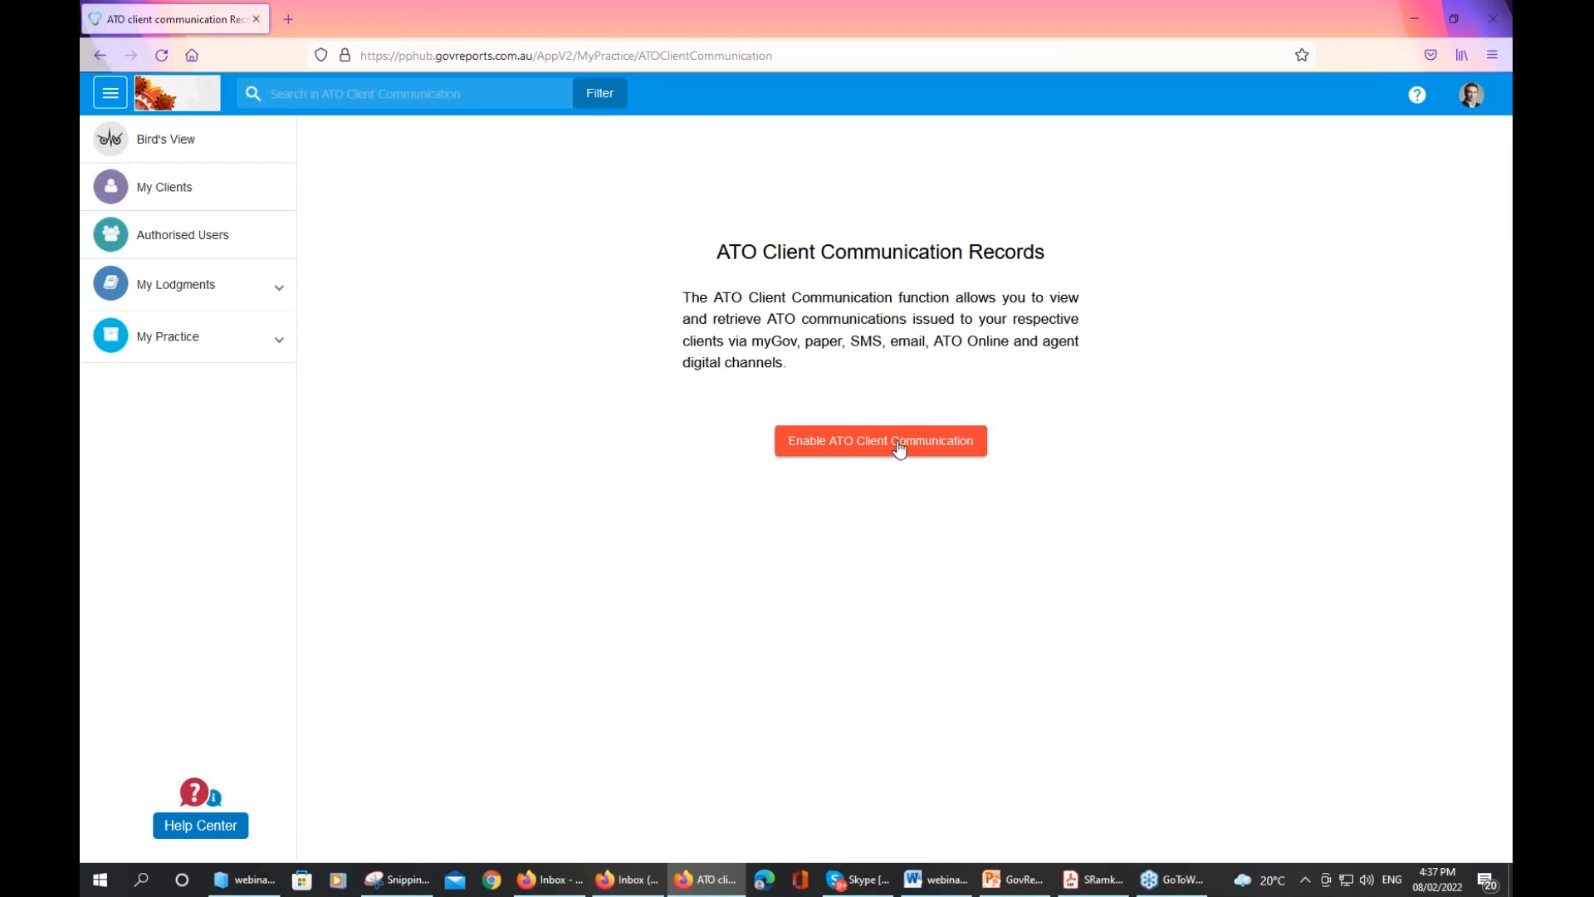
Return to My Clients to list all 87 active clients
click(176, 197)
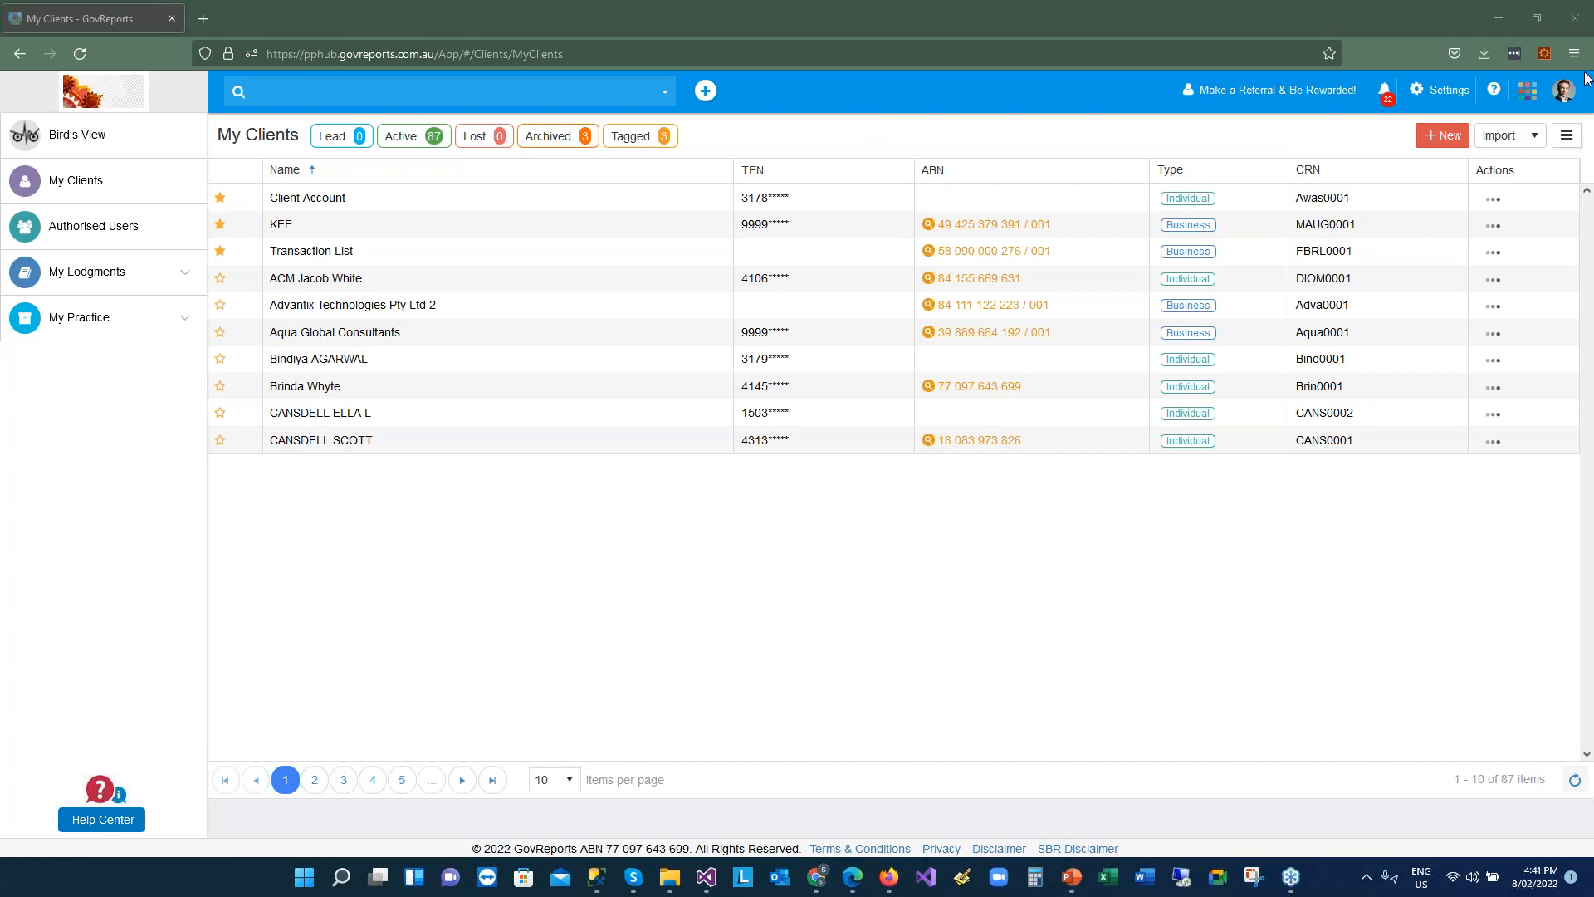
click(1444, 138)
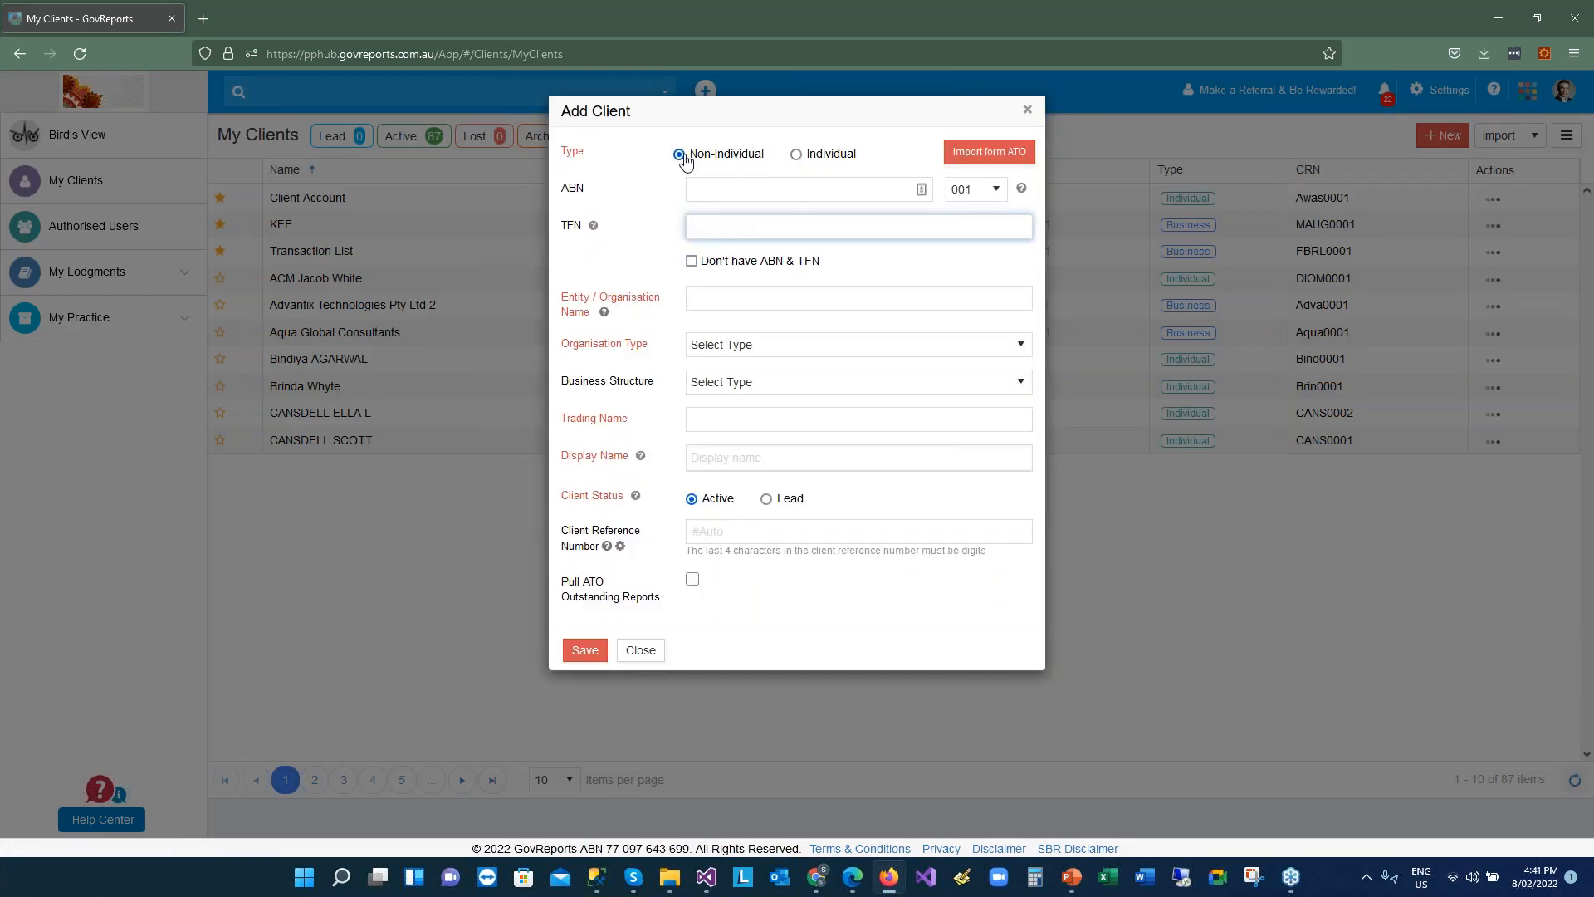
click(833, 154)
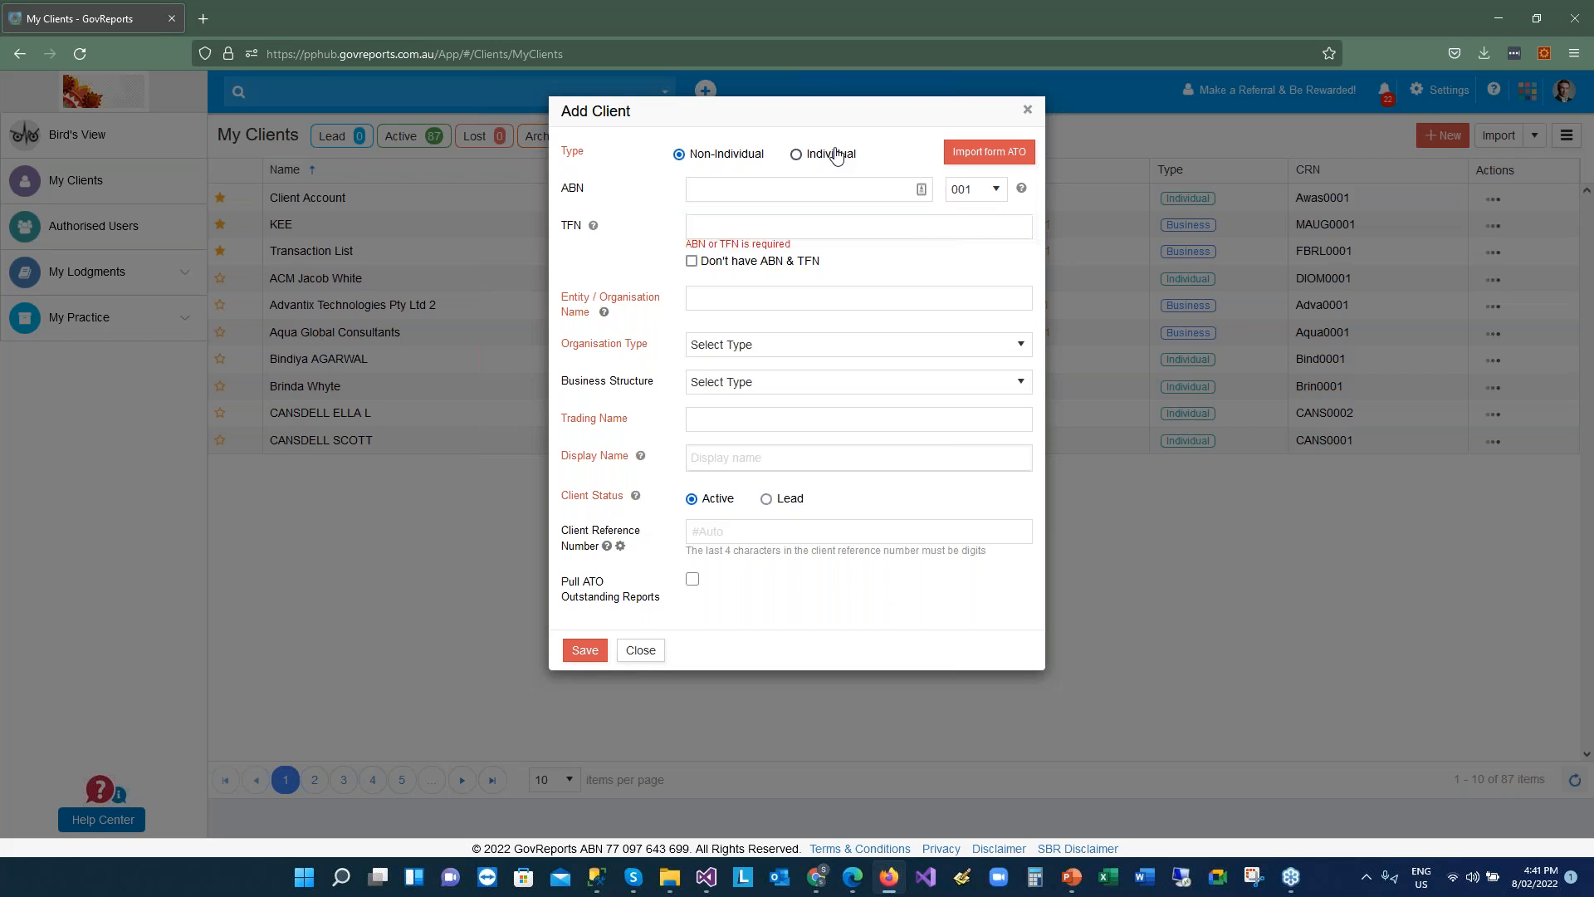
click(711, 225)
text(111 000 111)
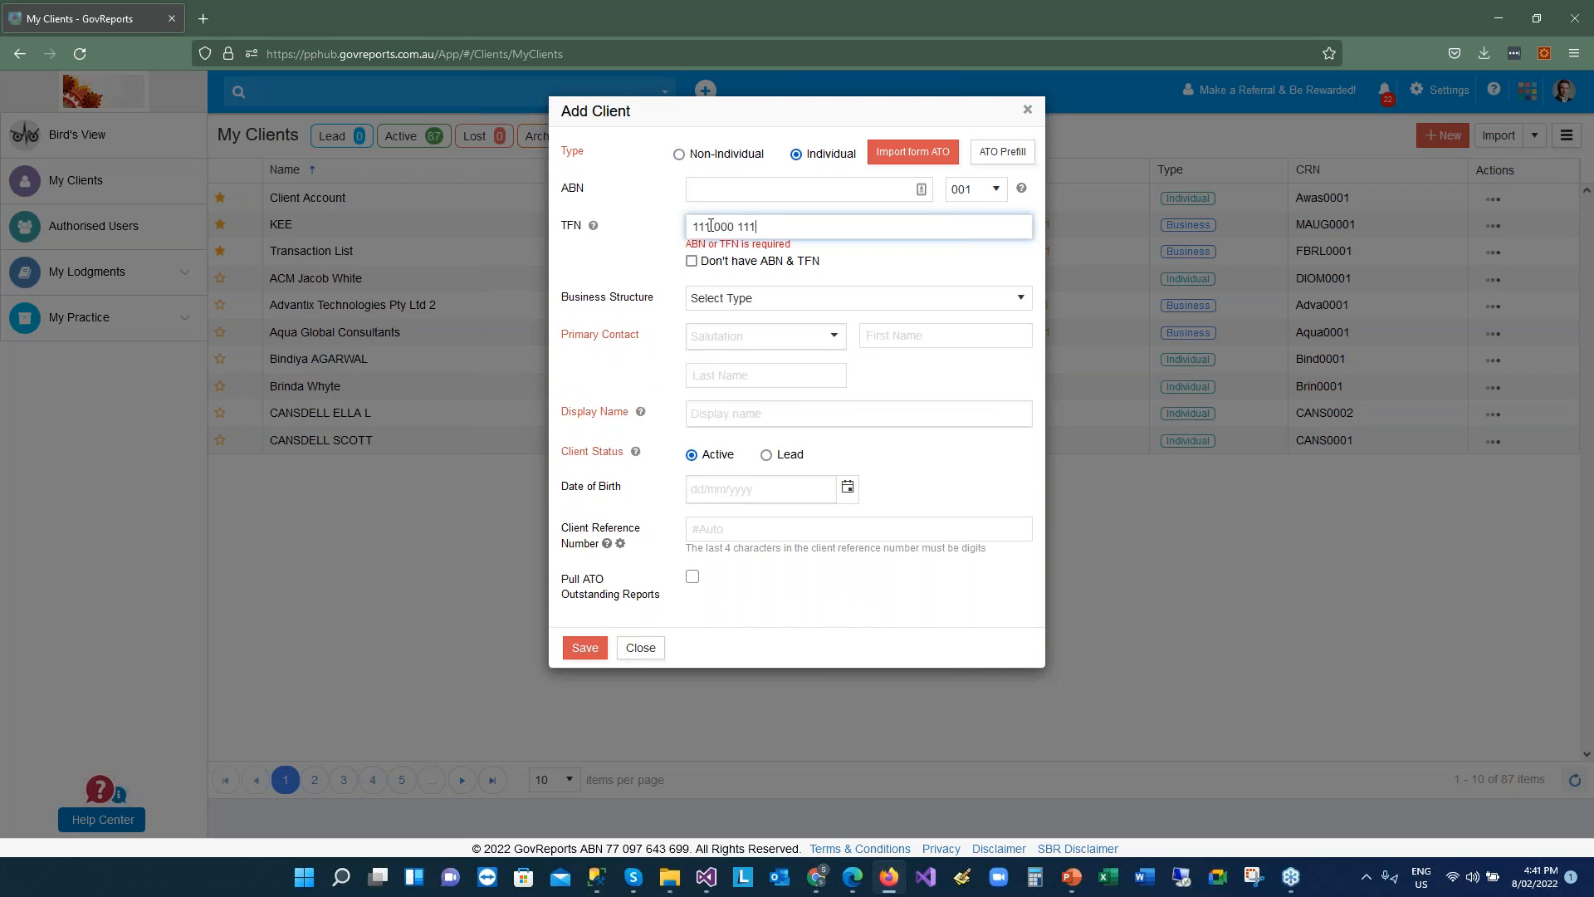
key(Tab)
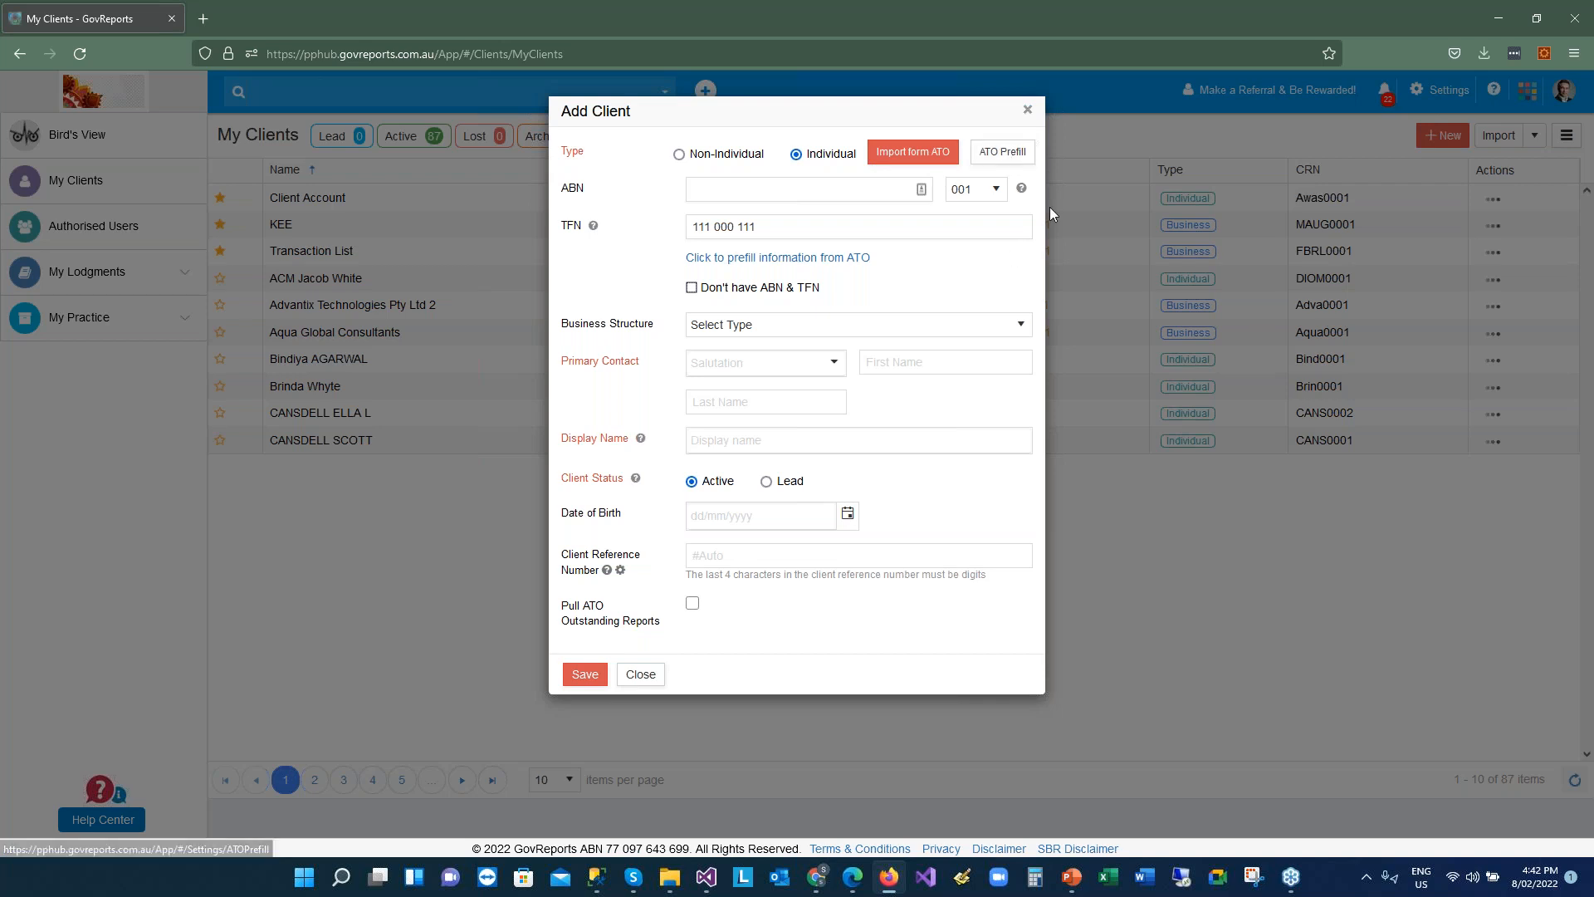
click(1028, 111)
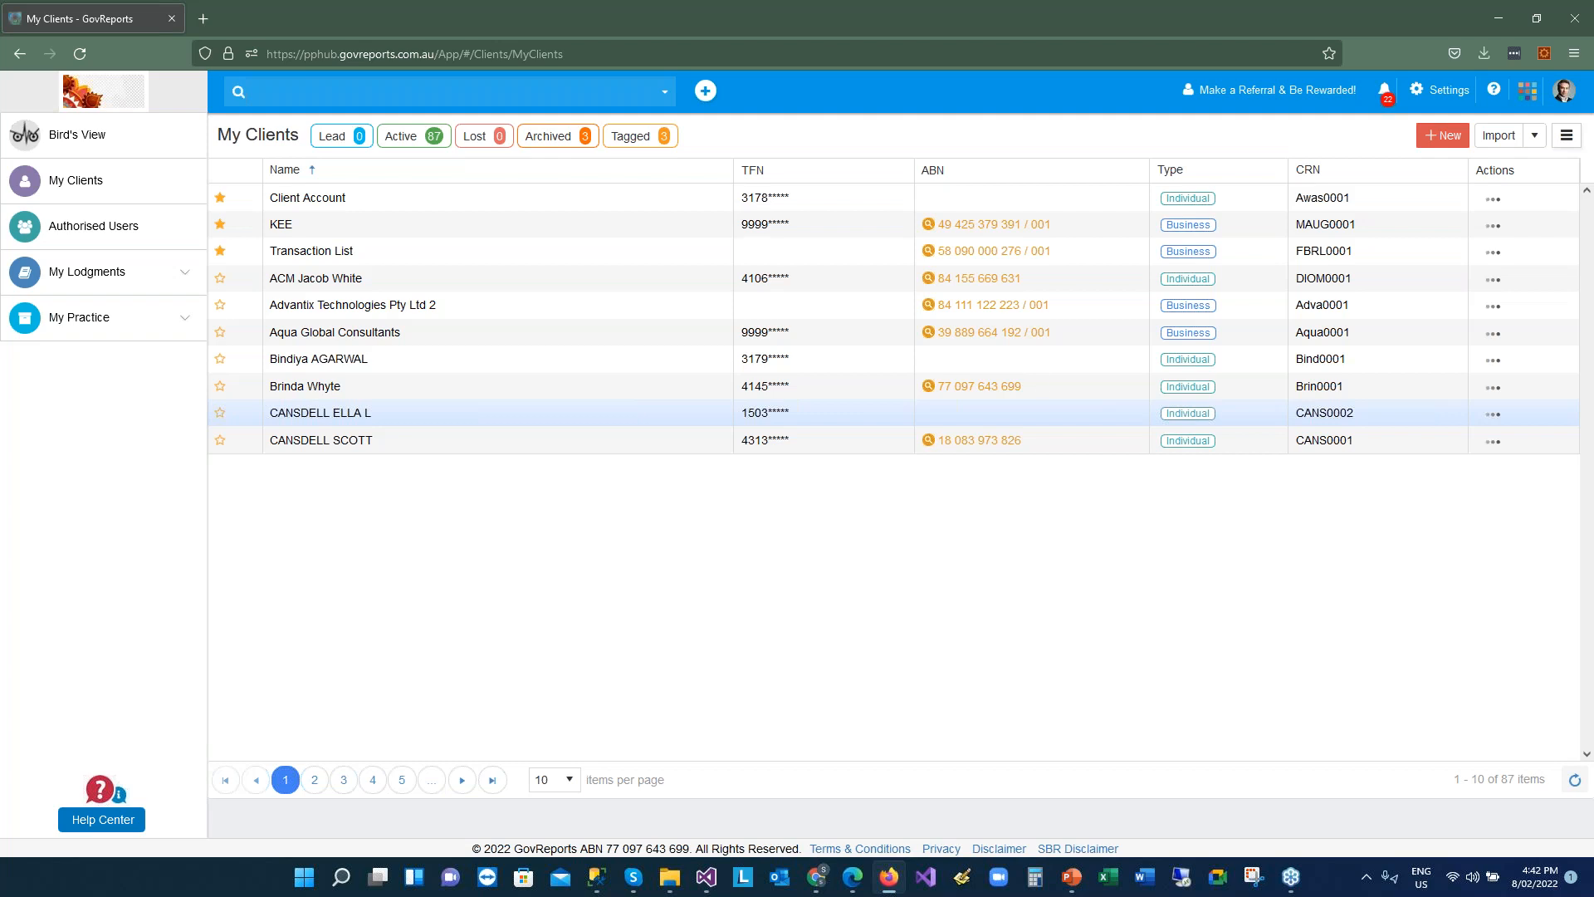
Search clients by the client's first name and open the matching individual from 7 results
text(h)
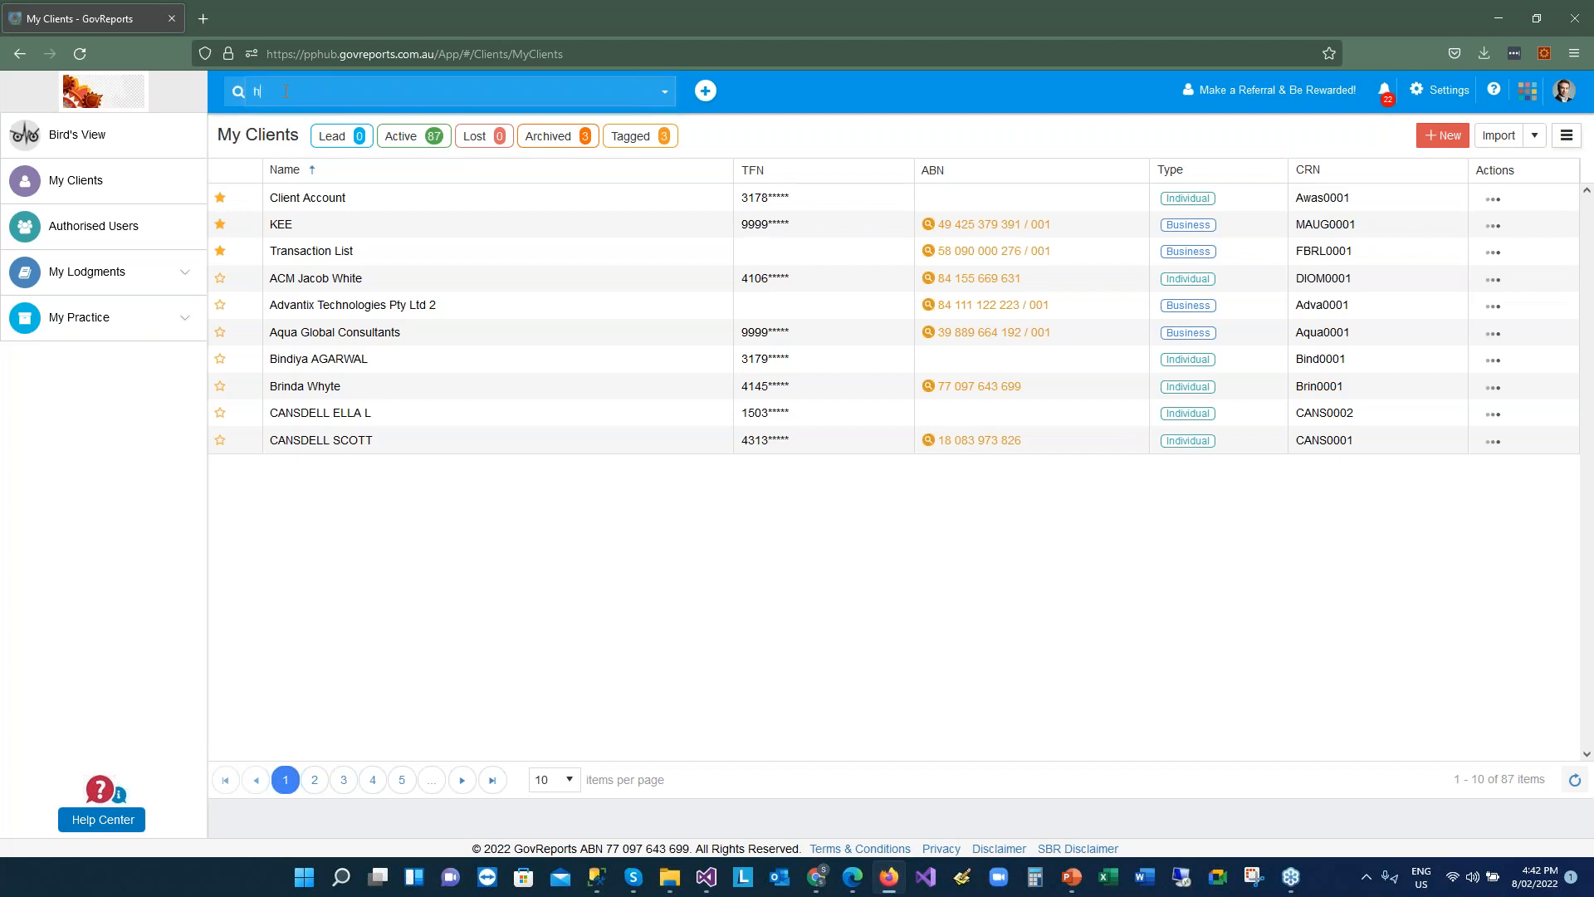
key(BackSpace)
text(john)
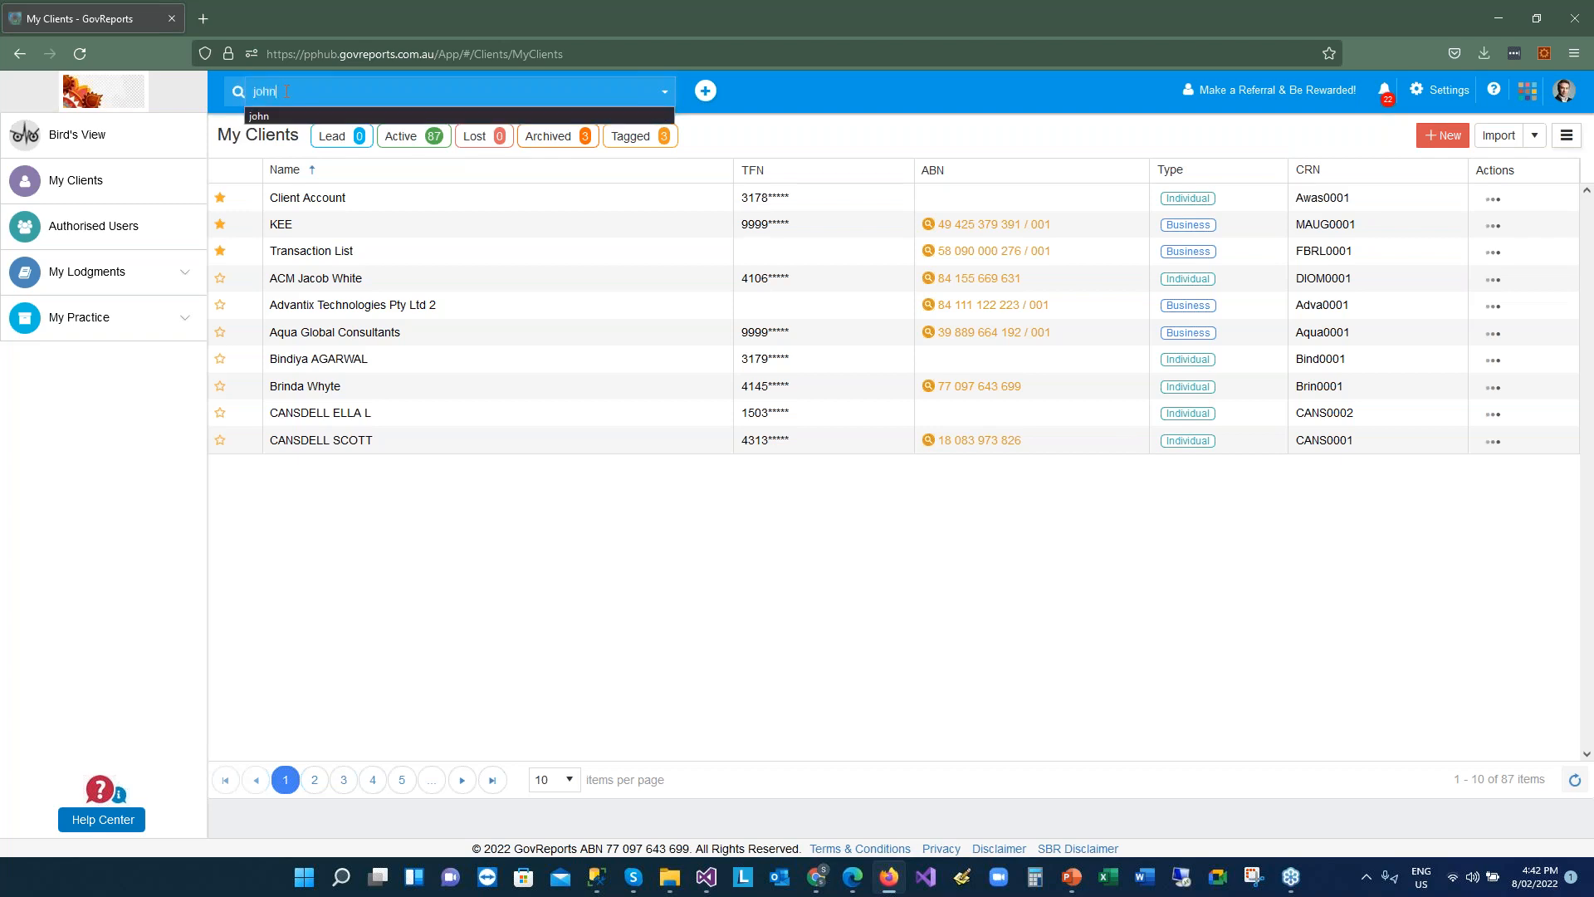
key(Return)
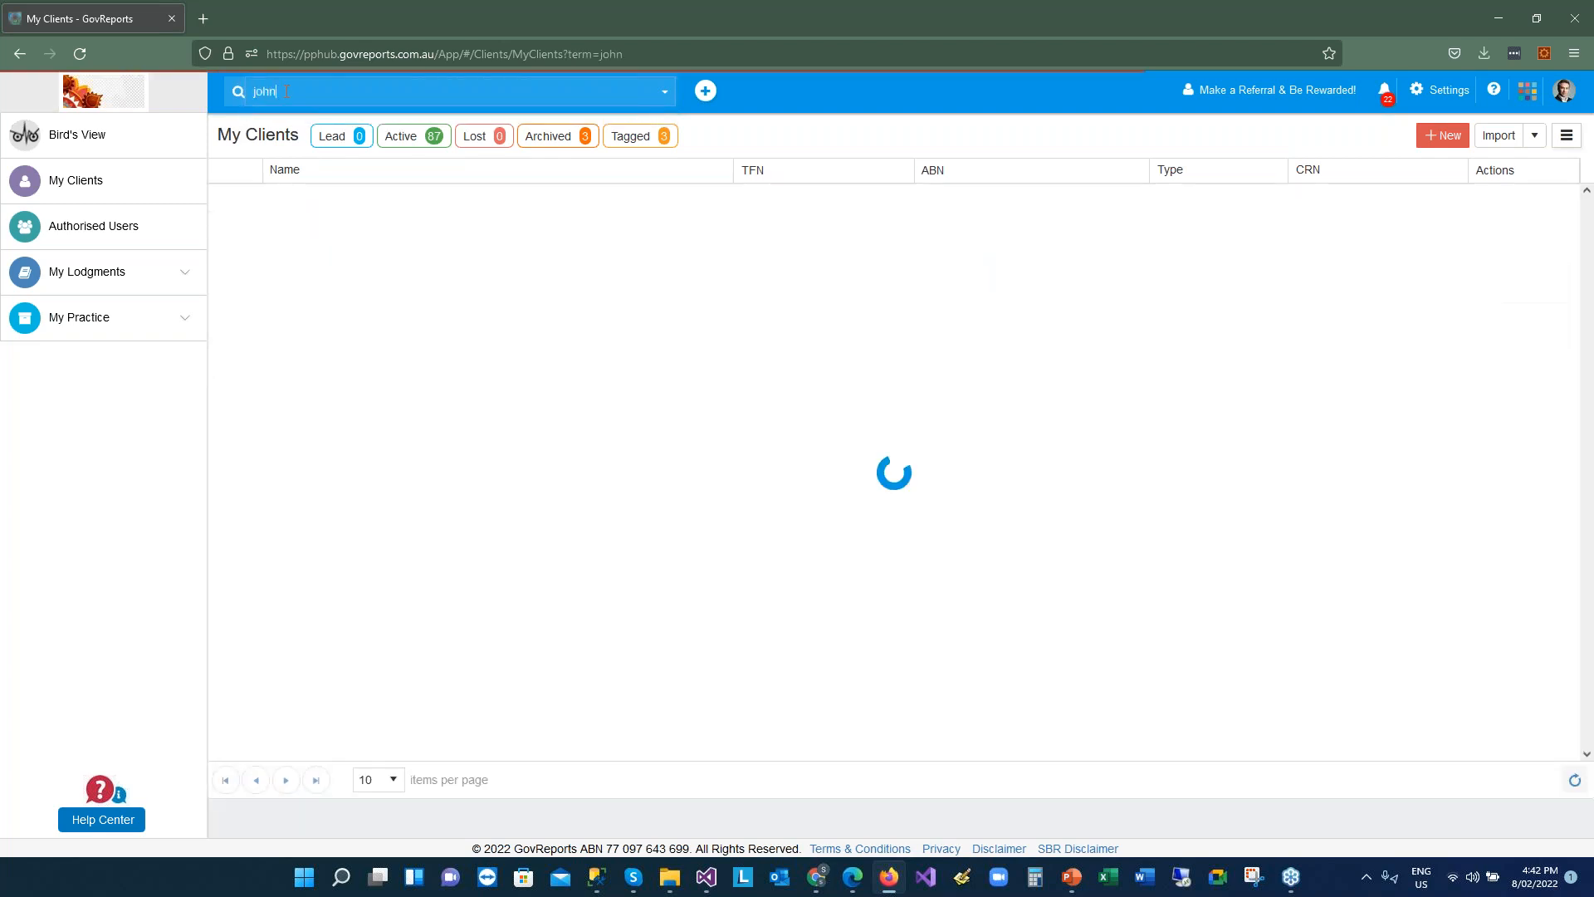
click(425, 292)
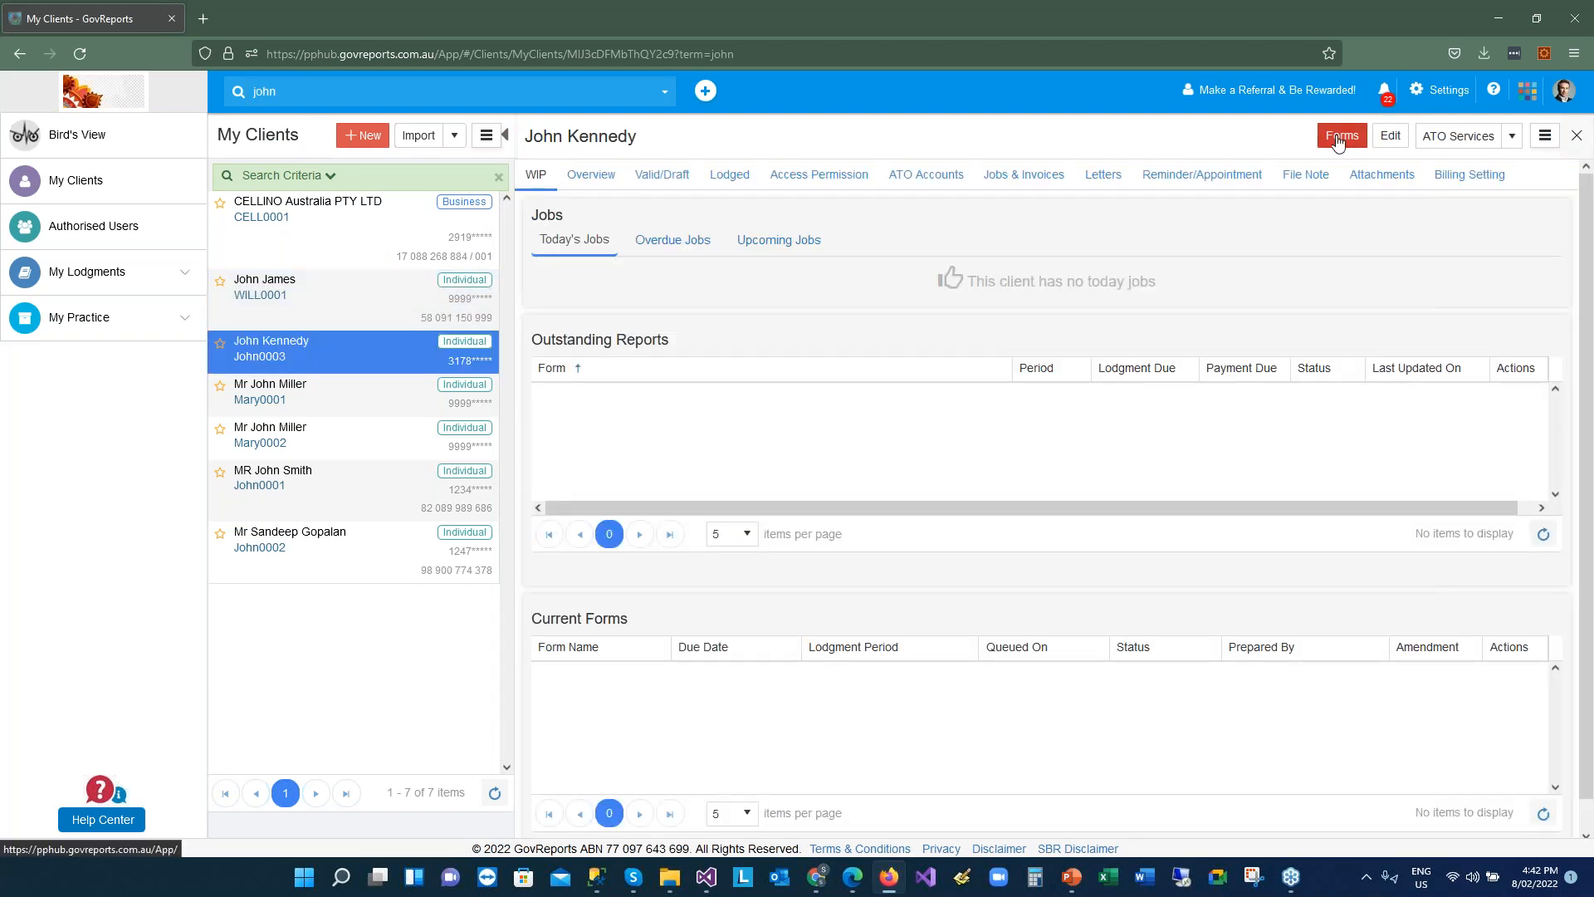
Open the client's Select Form list and choose Individual Tax Return
click(1342, 136)
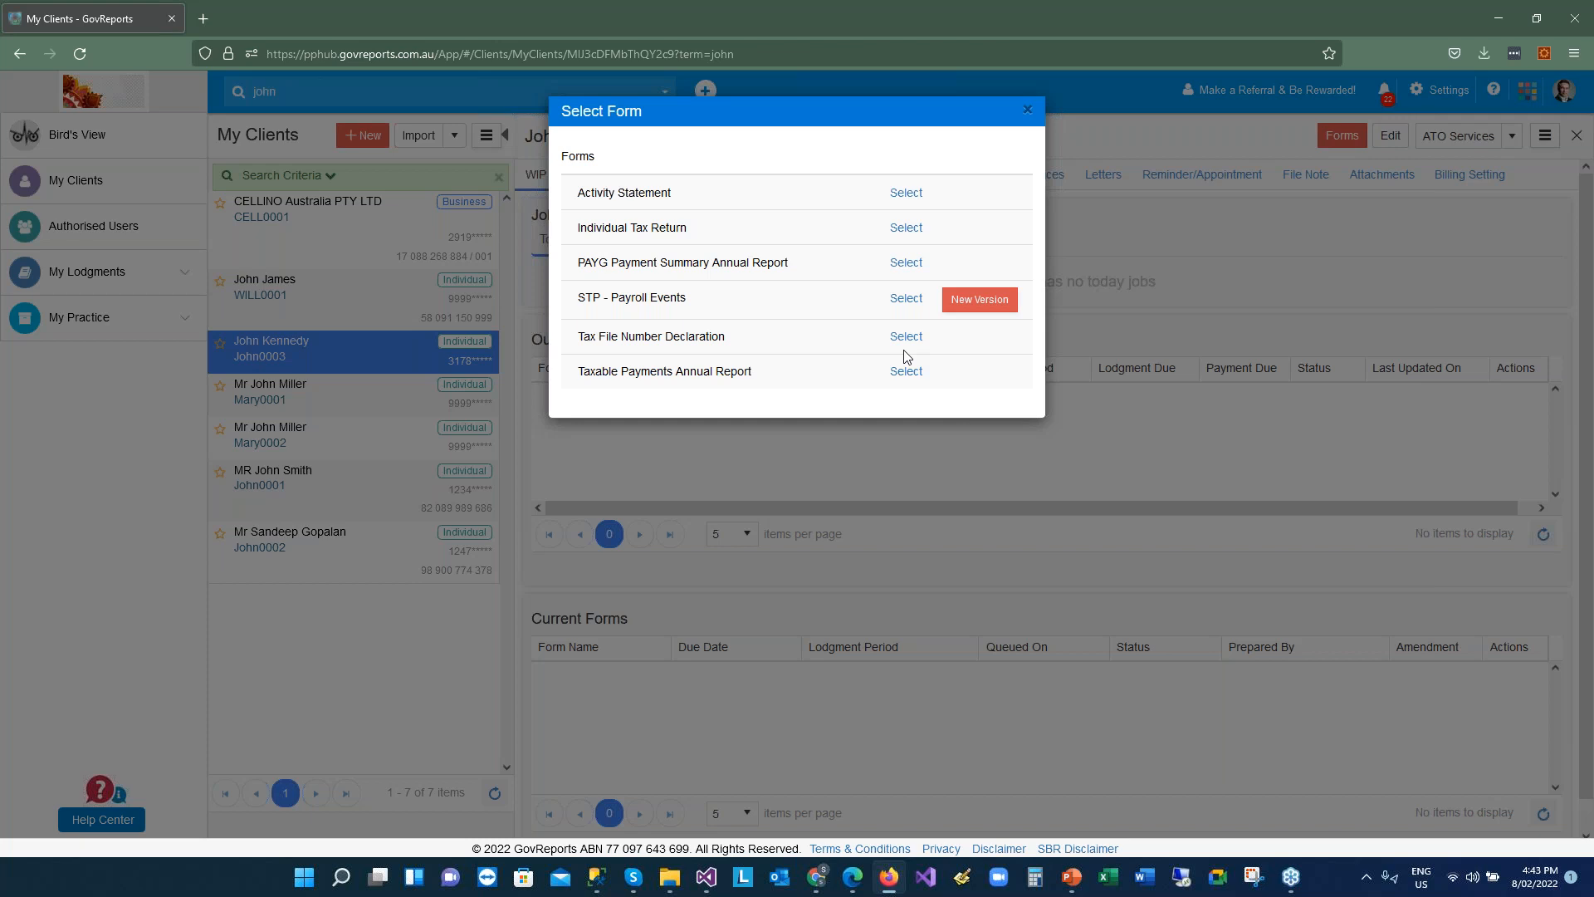
click(911, 230)
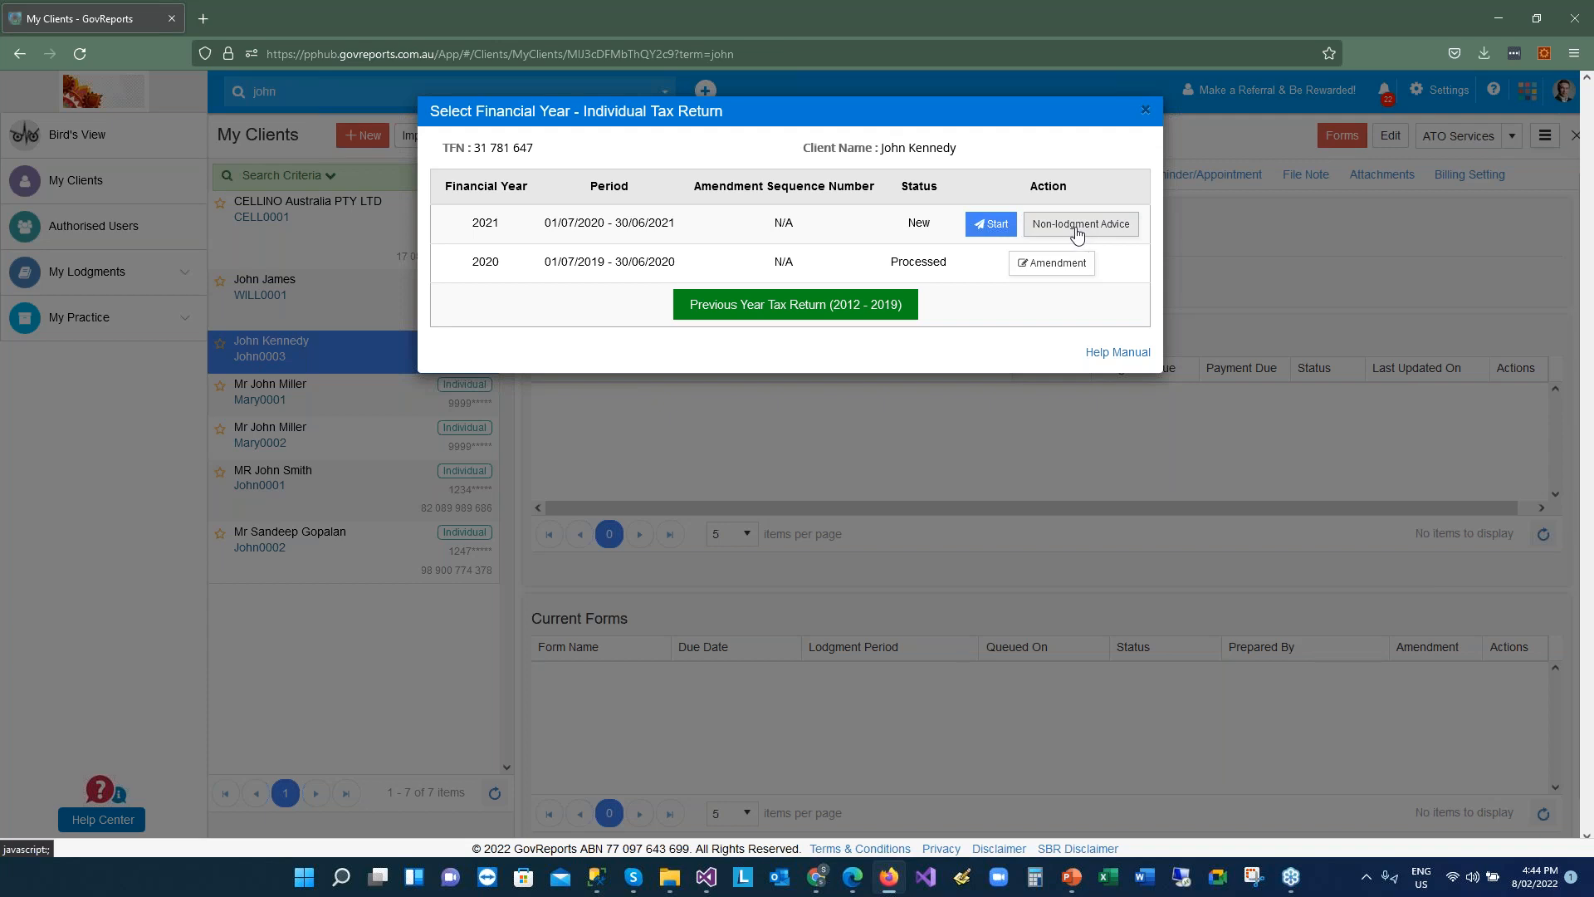
Start the 2021 financial year return for period 01/07/2020 – 30/06/2021
click(993, 231)
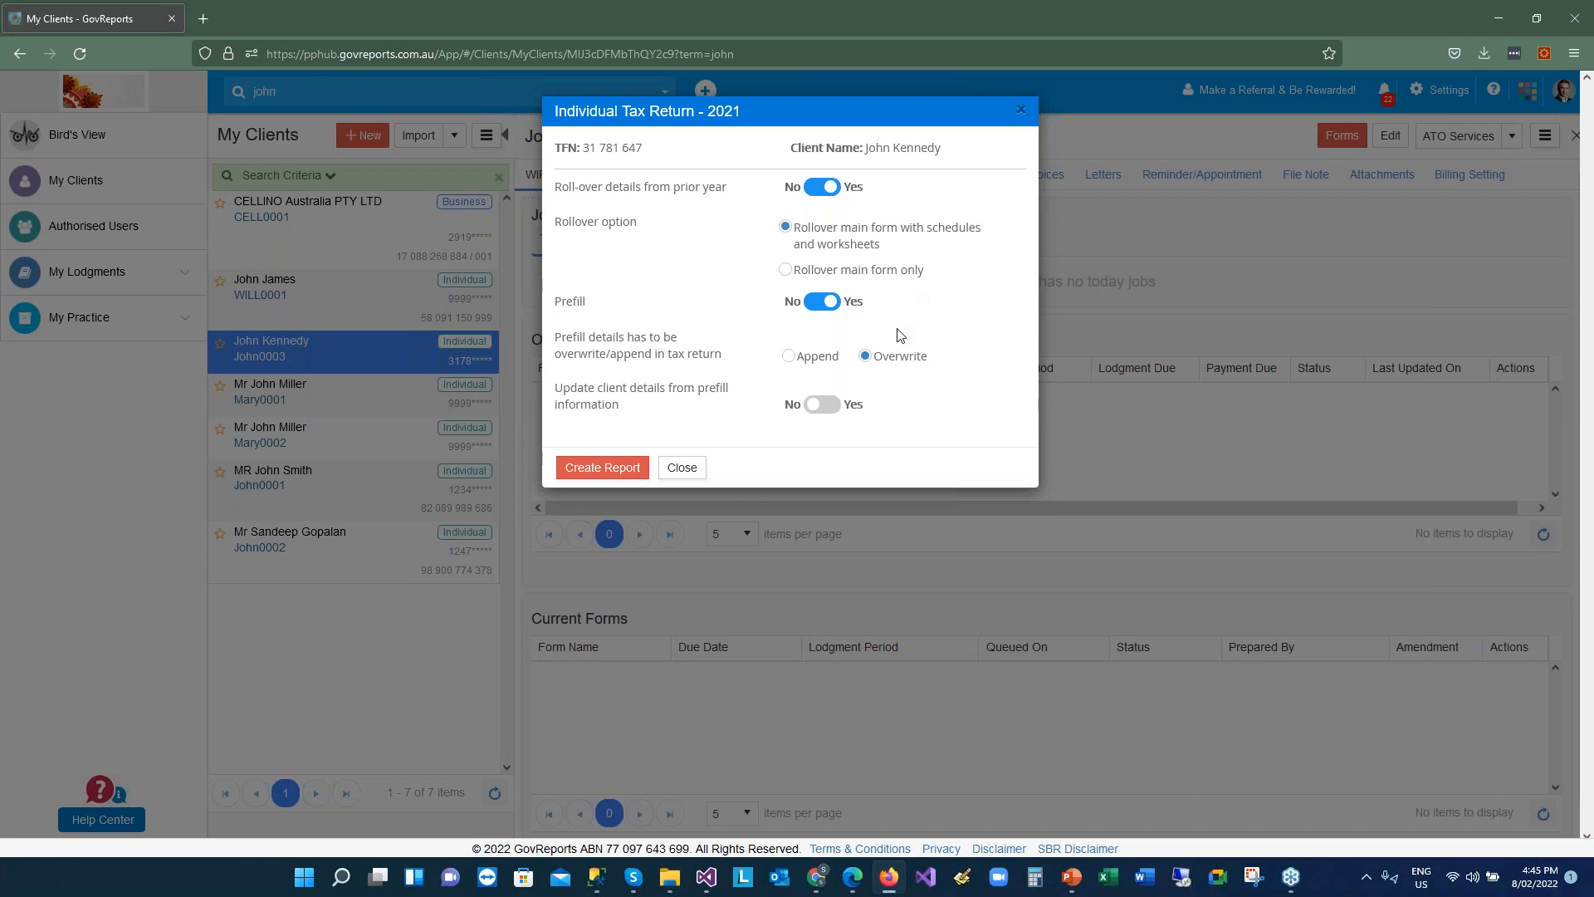
Create the 2021 return with Roll-over and Prefill on Yes and Overwrite chosen
click(595, 468)
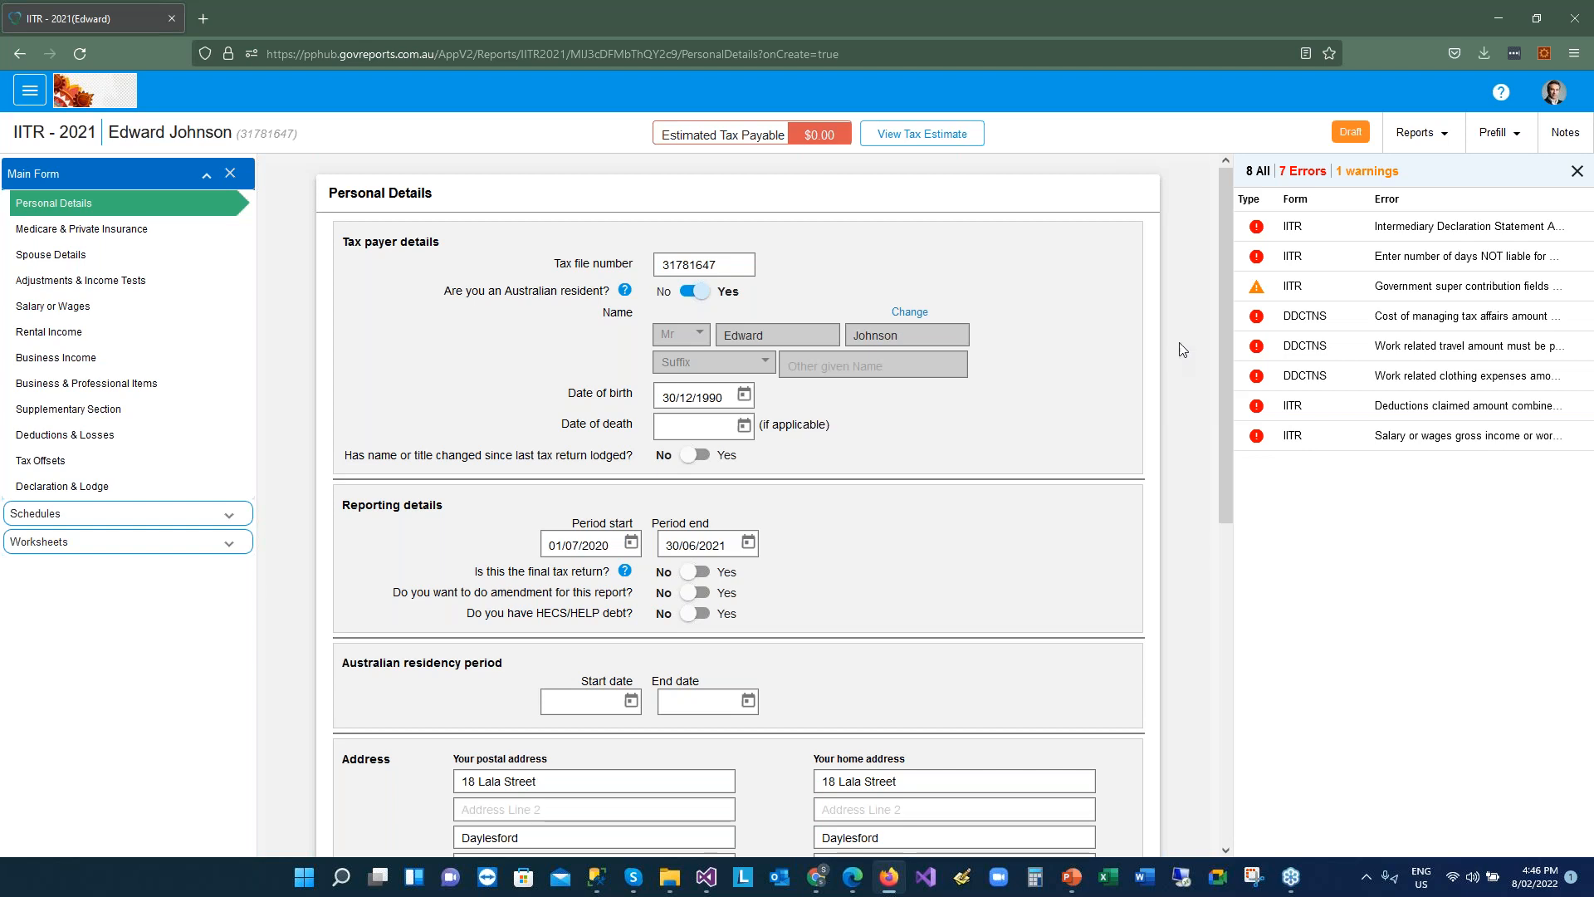
View the first error: Intermediary Declaration Statement Accepted Indicator must be 'TRUE' on Declaration & Lodge
mouse_move(1254, 235)
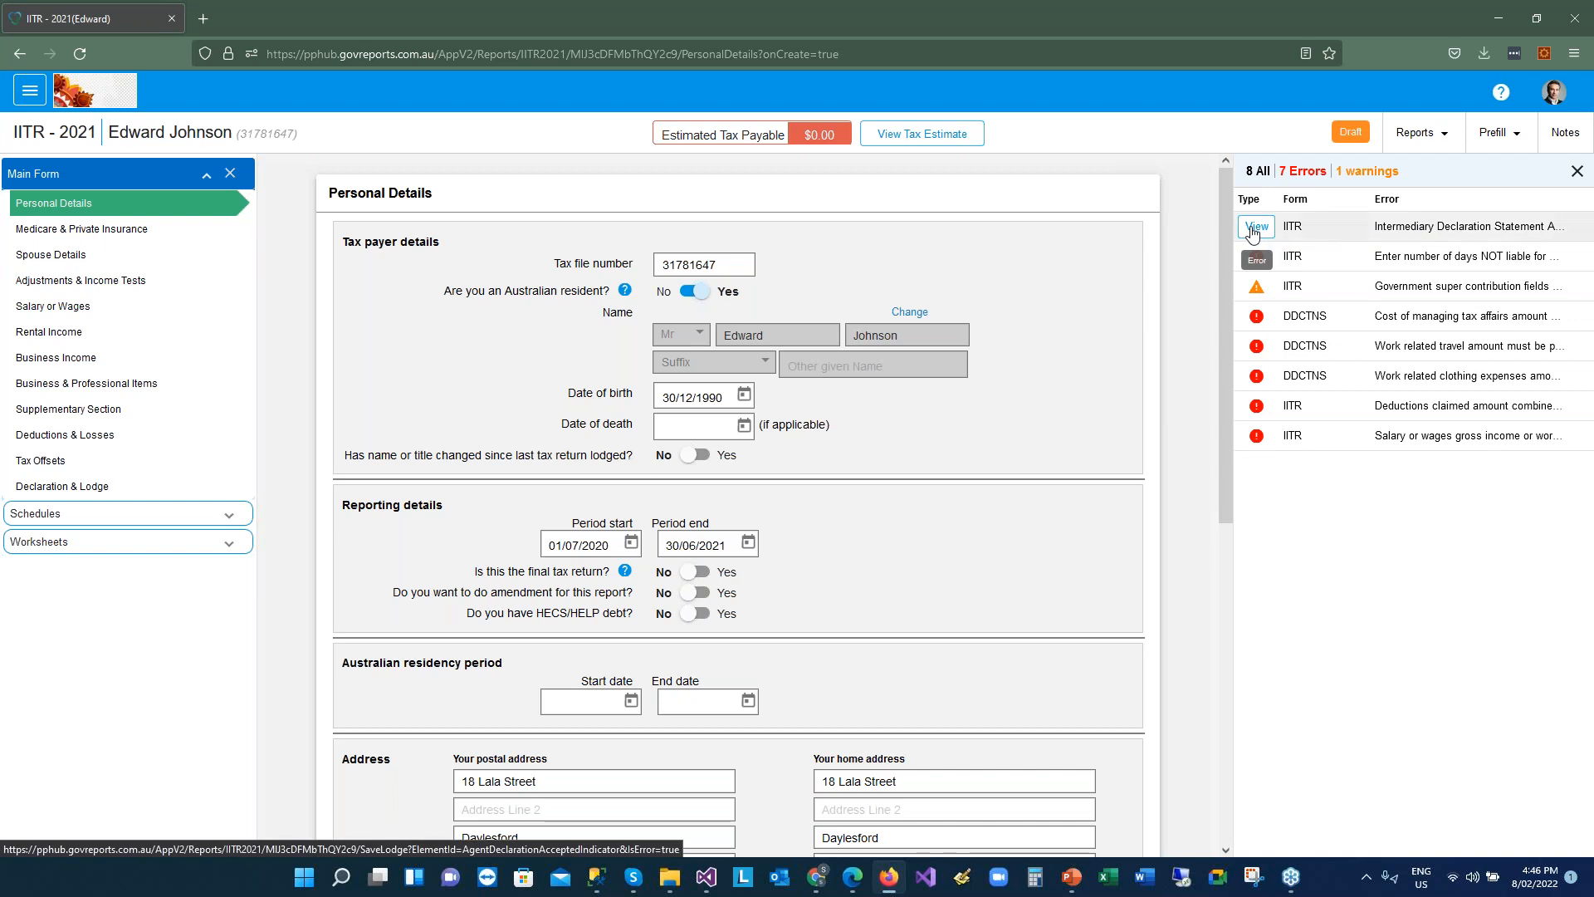
click(1255, 229)
mouse_move(1260, 403)
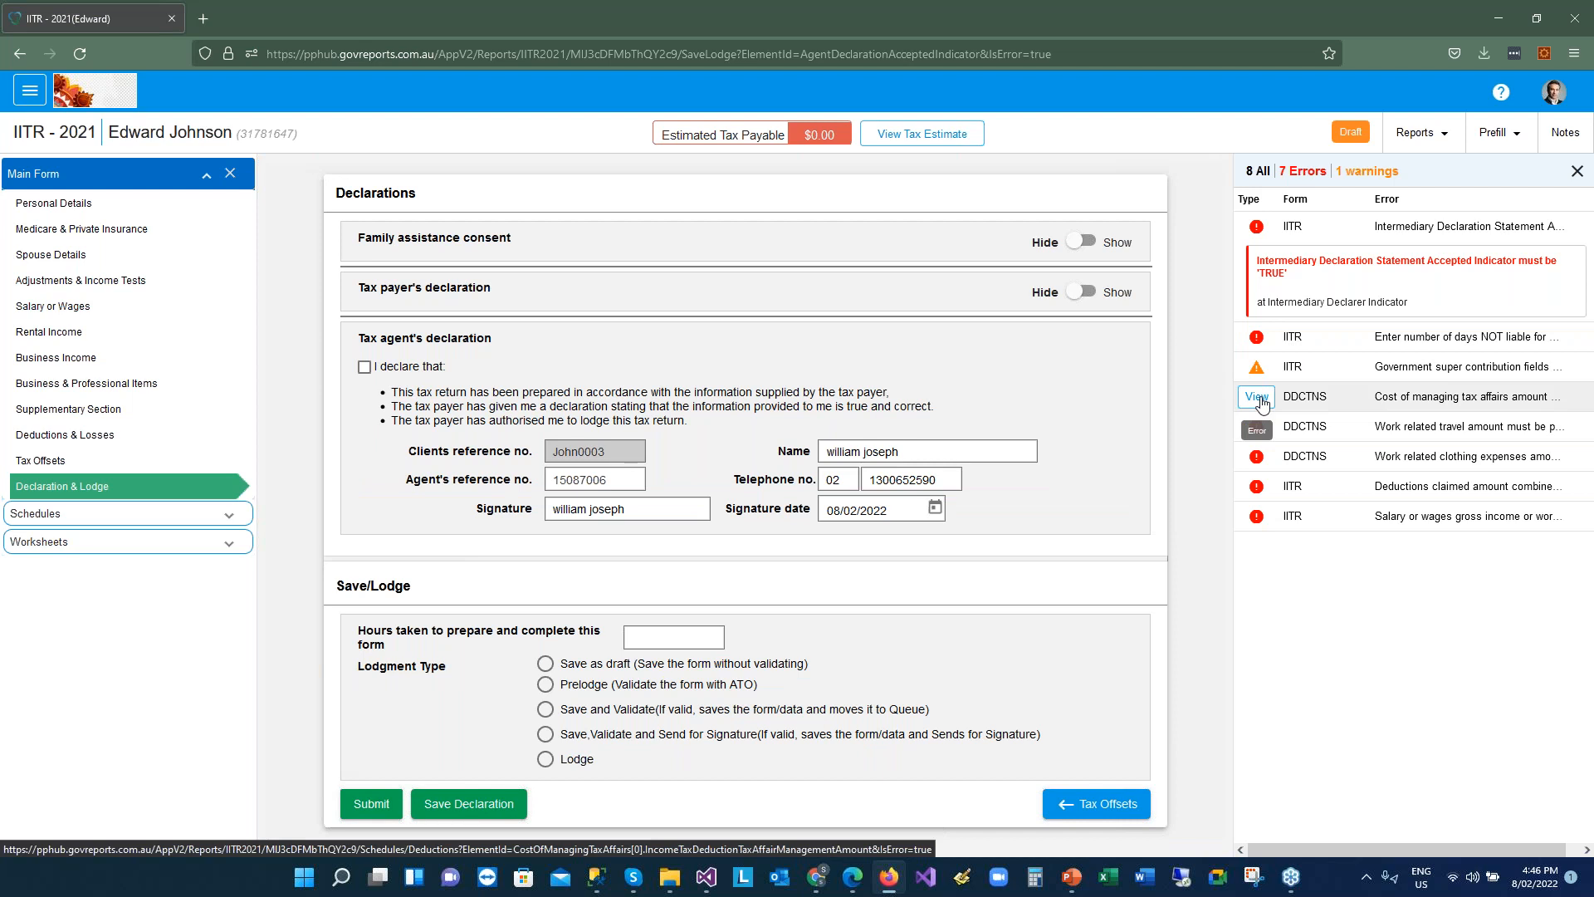
Jump to D10 Cost of Managing Tax Affairs and select the empty Tax agent cost amount
click(1257, 397)
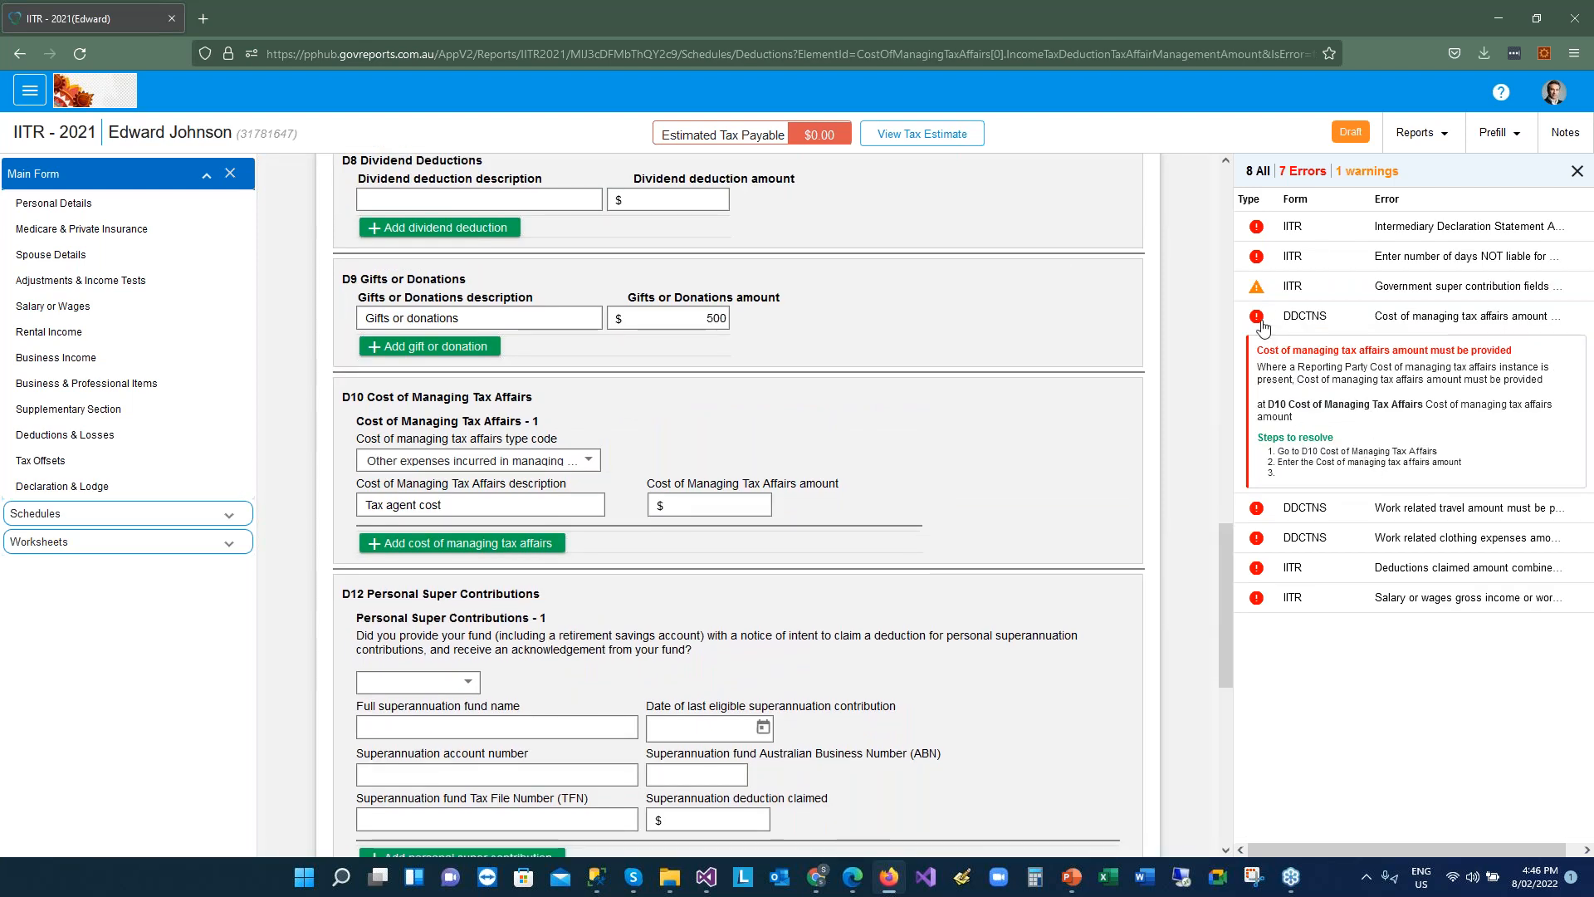
click(1258, 317)
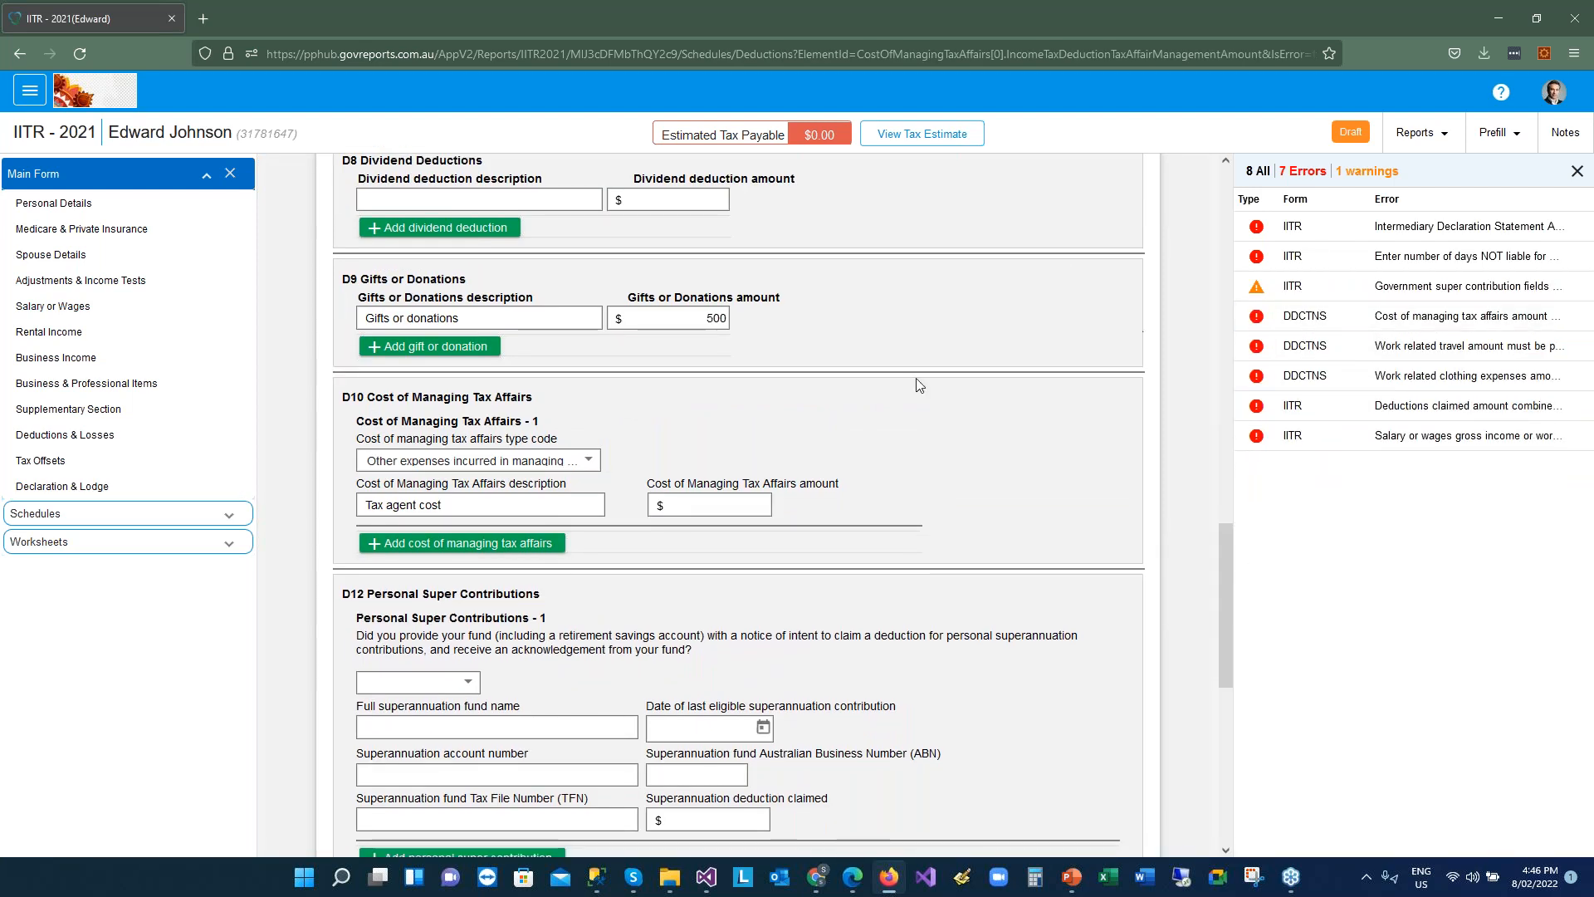
click(700, 504)
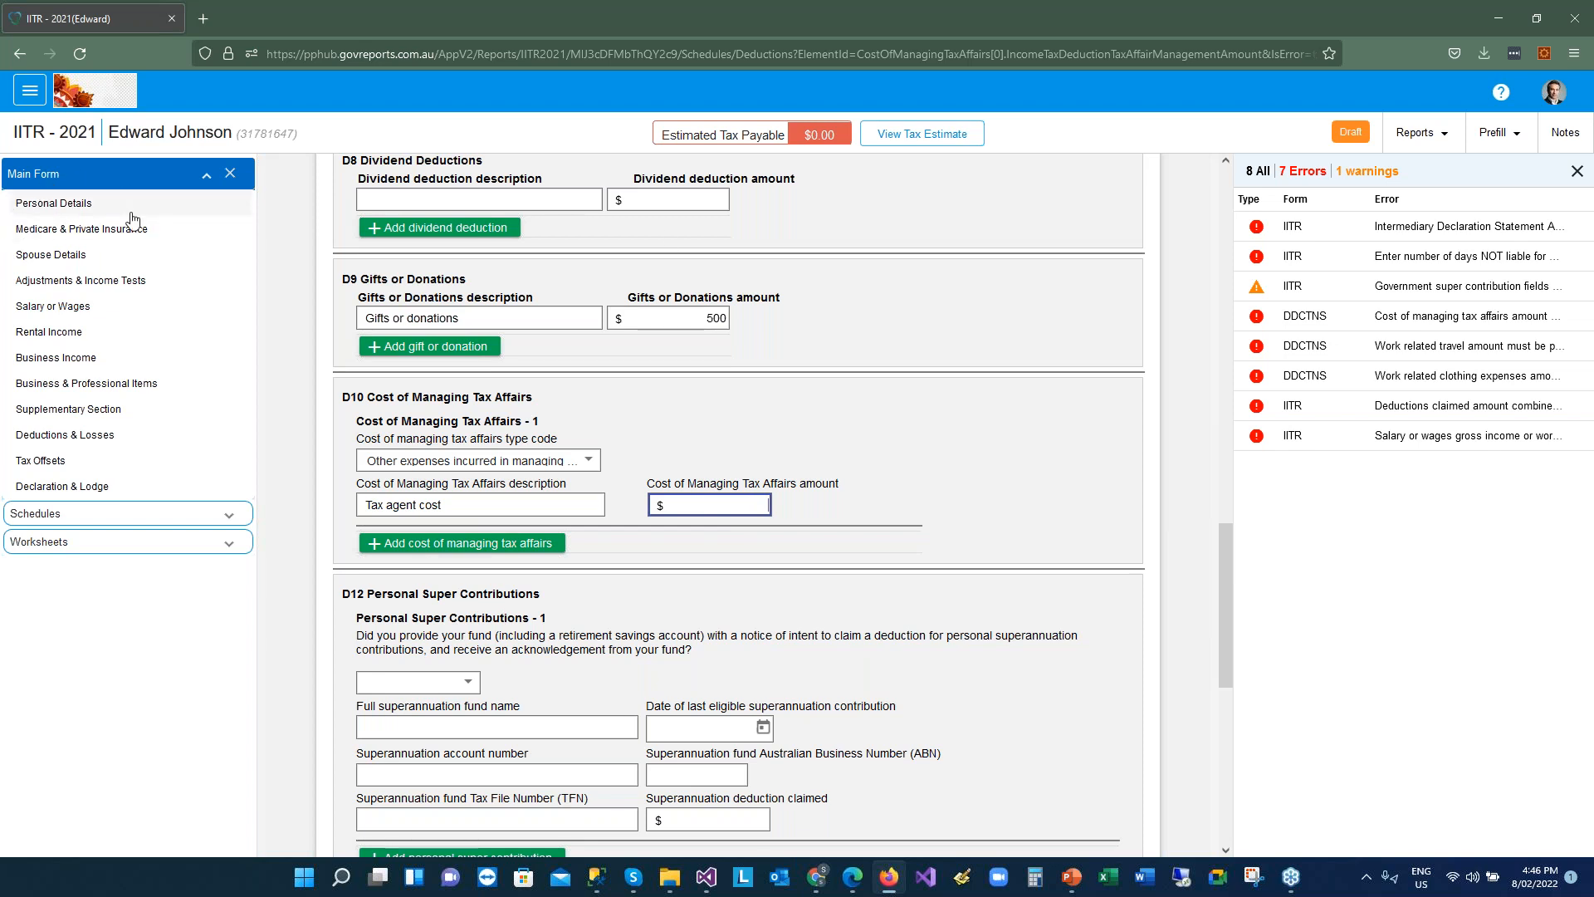
Return to the return's Personal Details page and expand the Schedules list
click(47, 212)
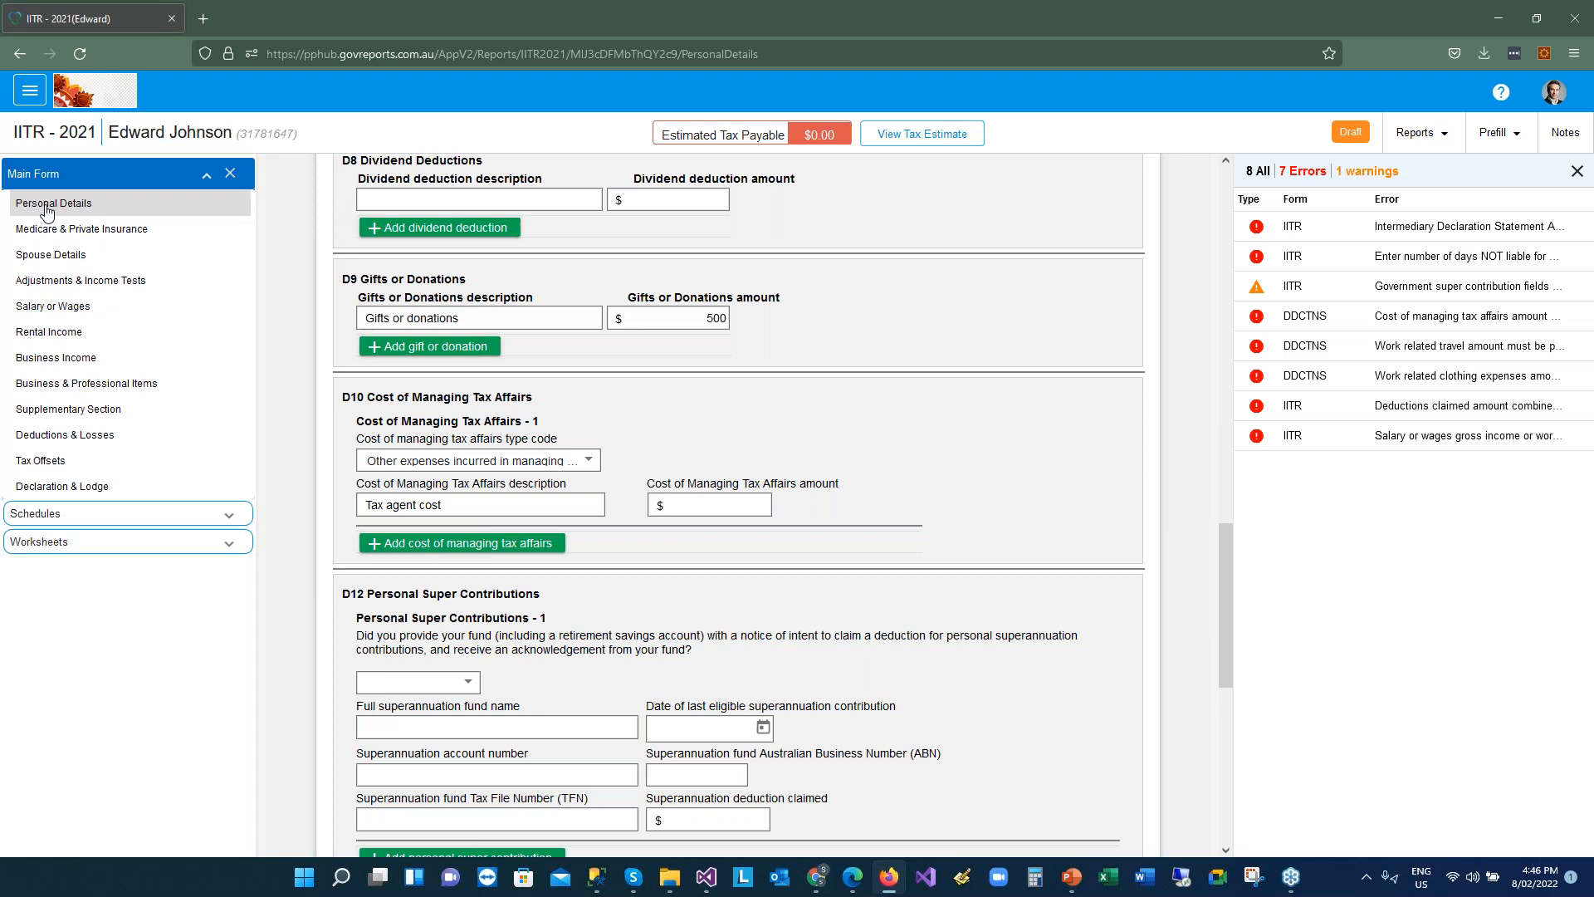
drag(1227, 542, 1227, 238)
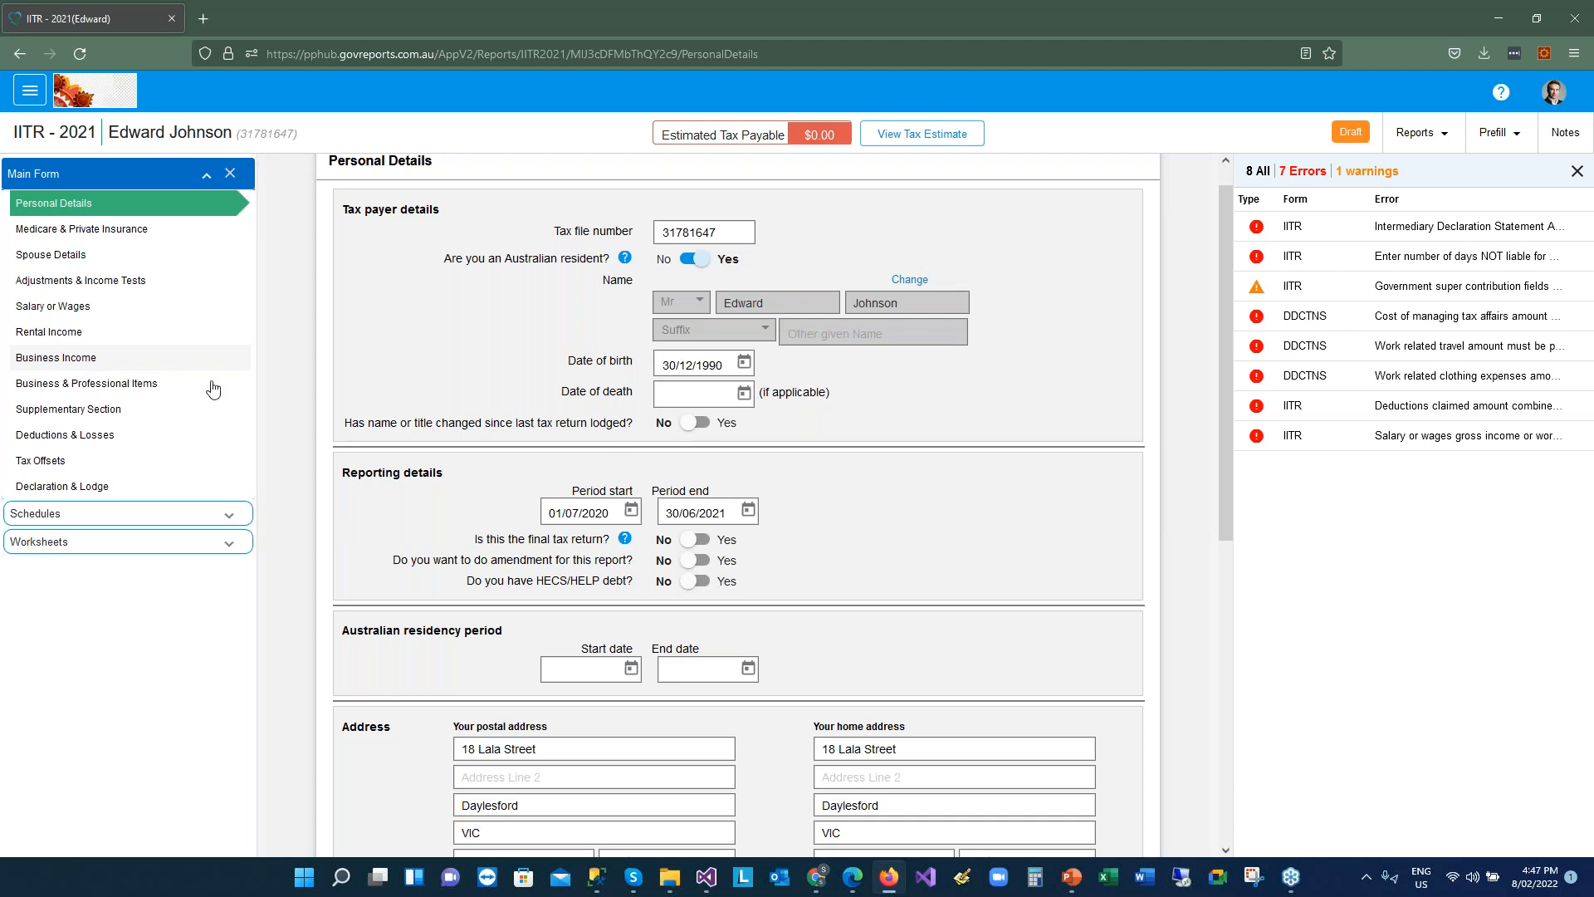
click(222, 516)
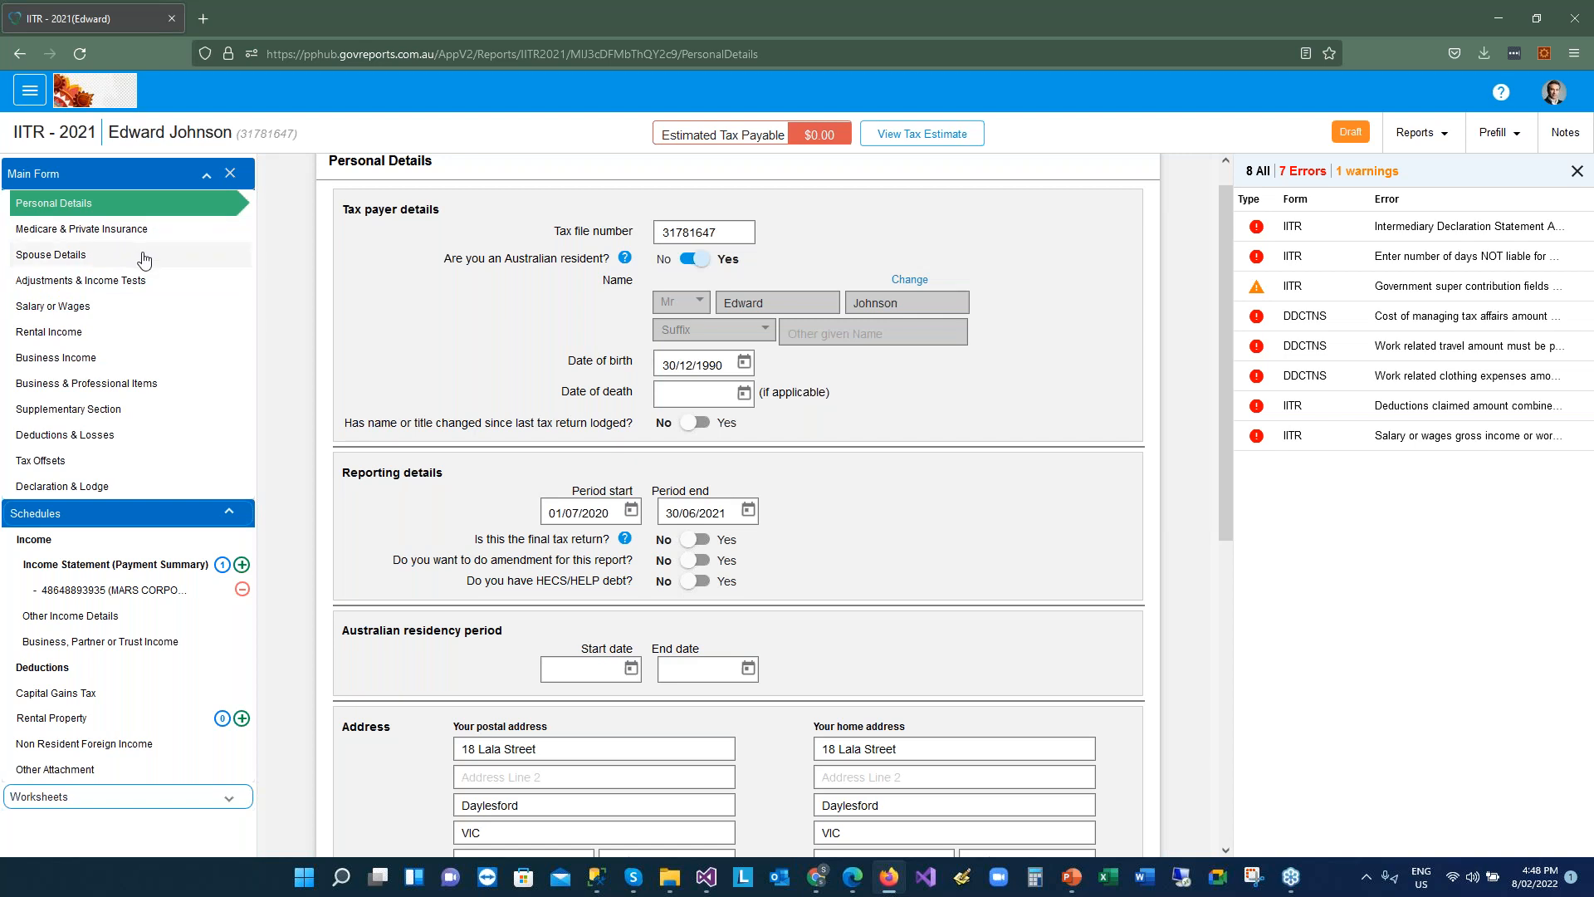
Expand the Worksheets section in the sidebar to list the return's worksheets
click(230, 802)
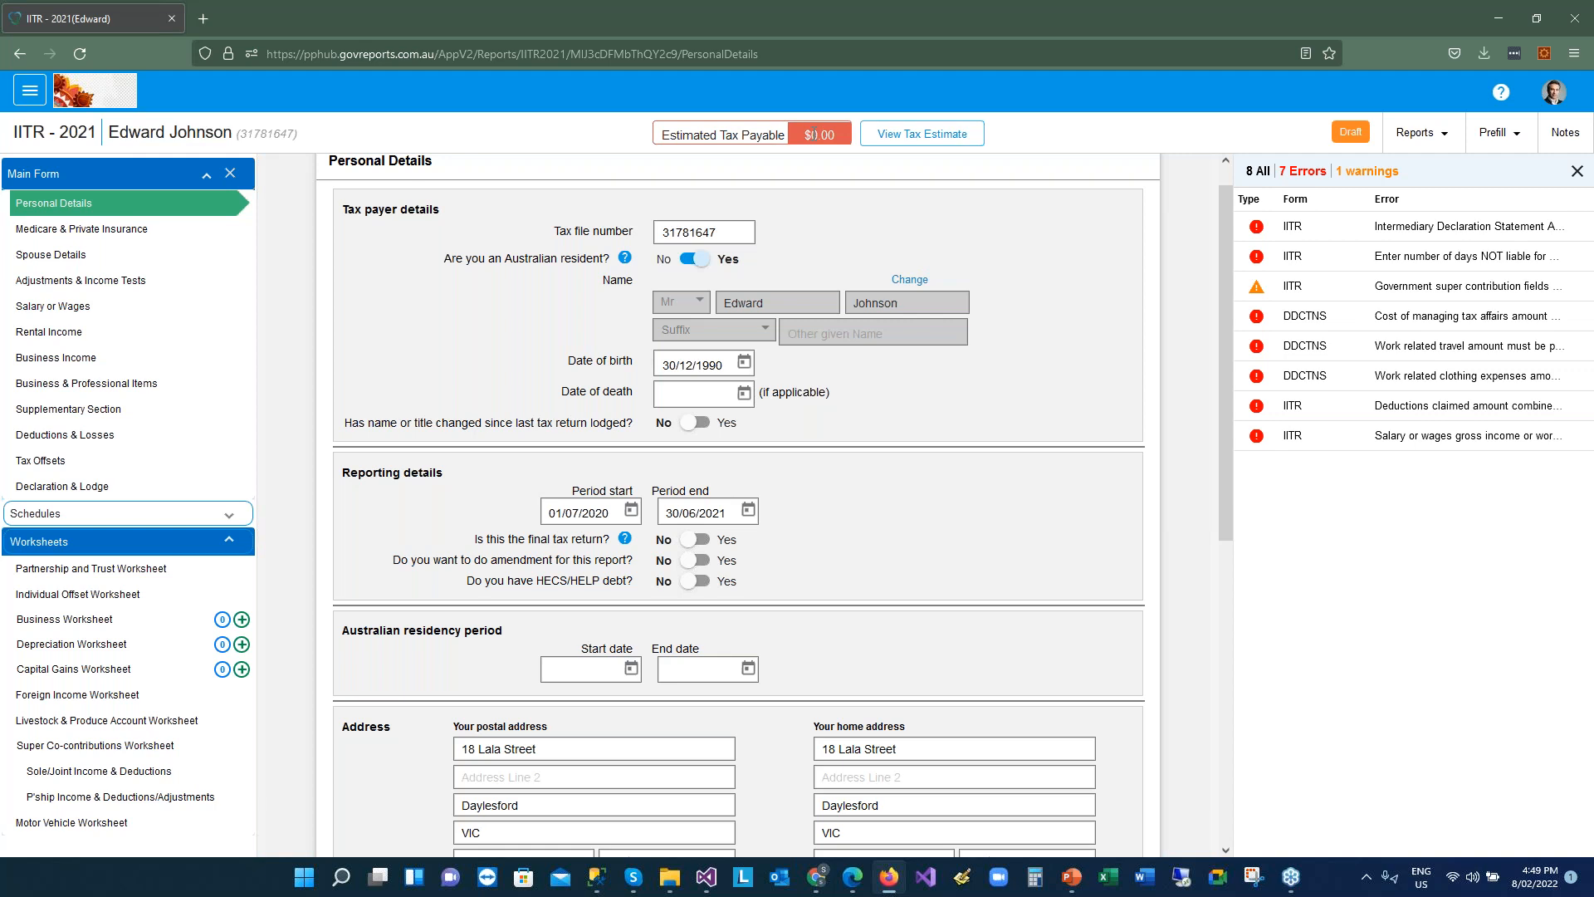
Open the 2021 tax estimate, scroll through it, and check the Reports and prefill options
click(905, 145)
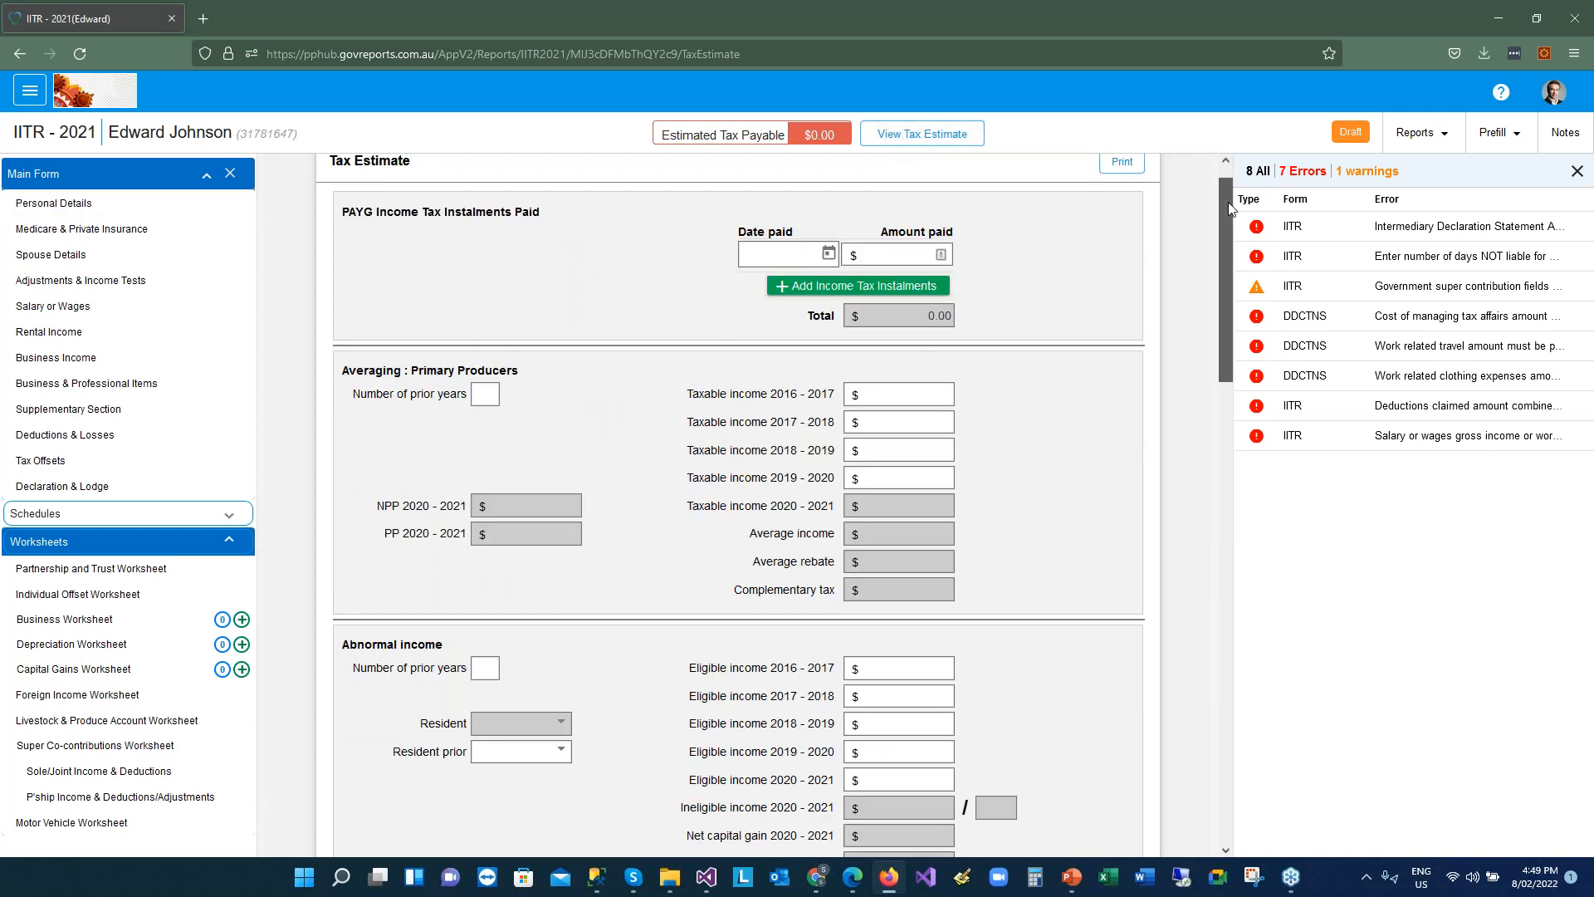
drag(1228, 203, 1247, 308)
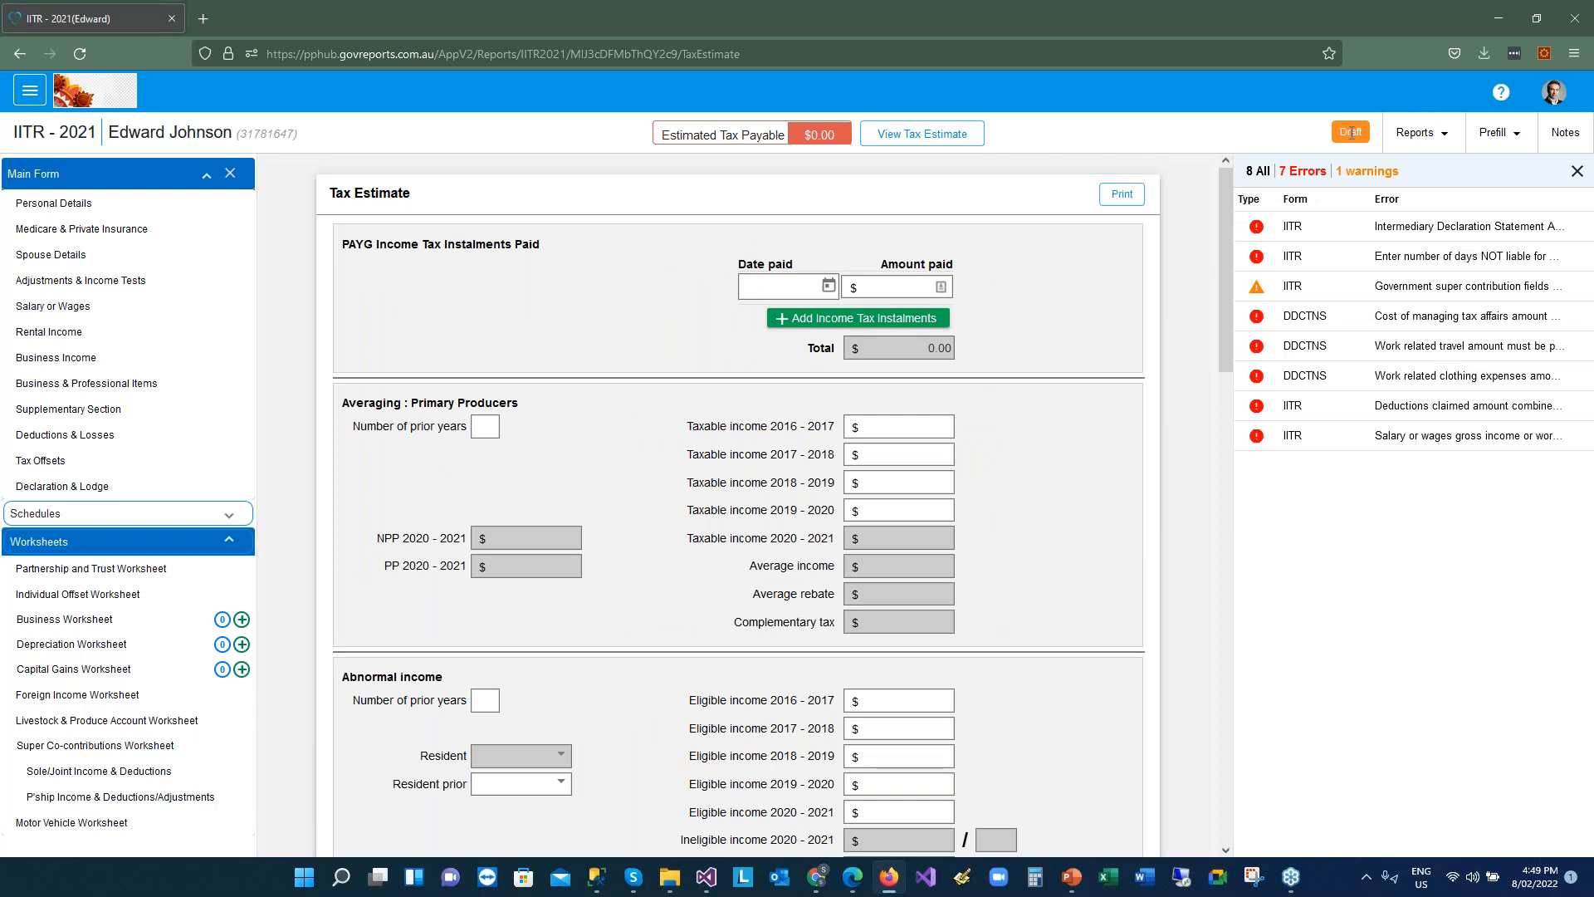
click(1426, 149)
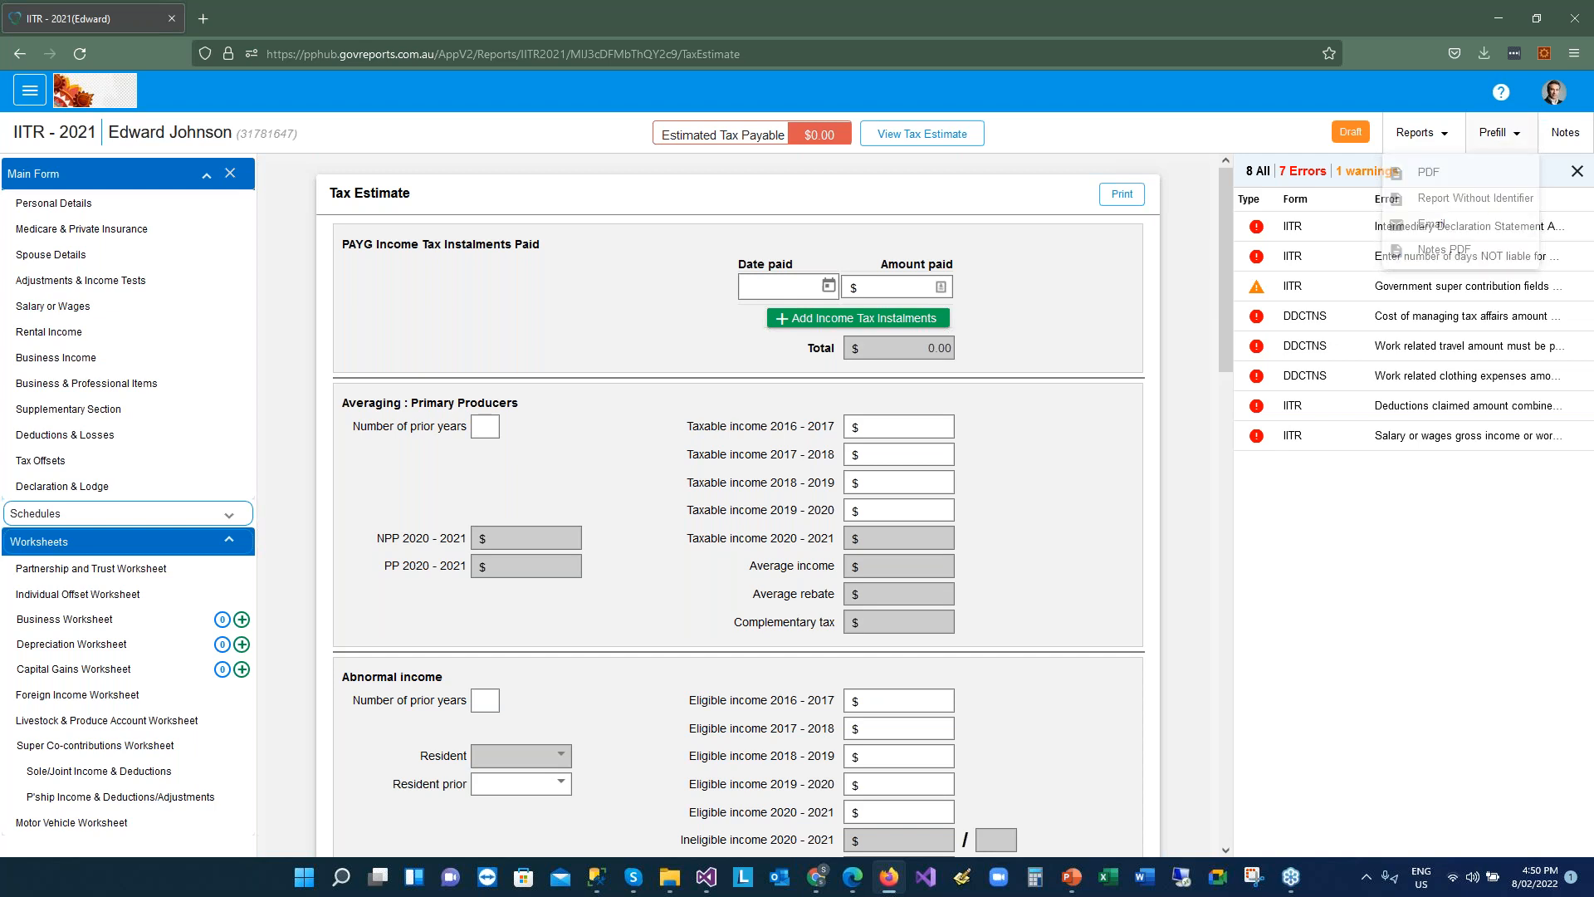
click(1499, 132)
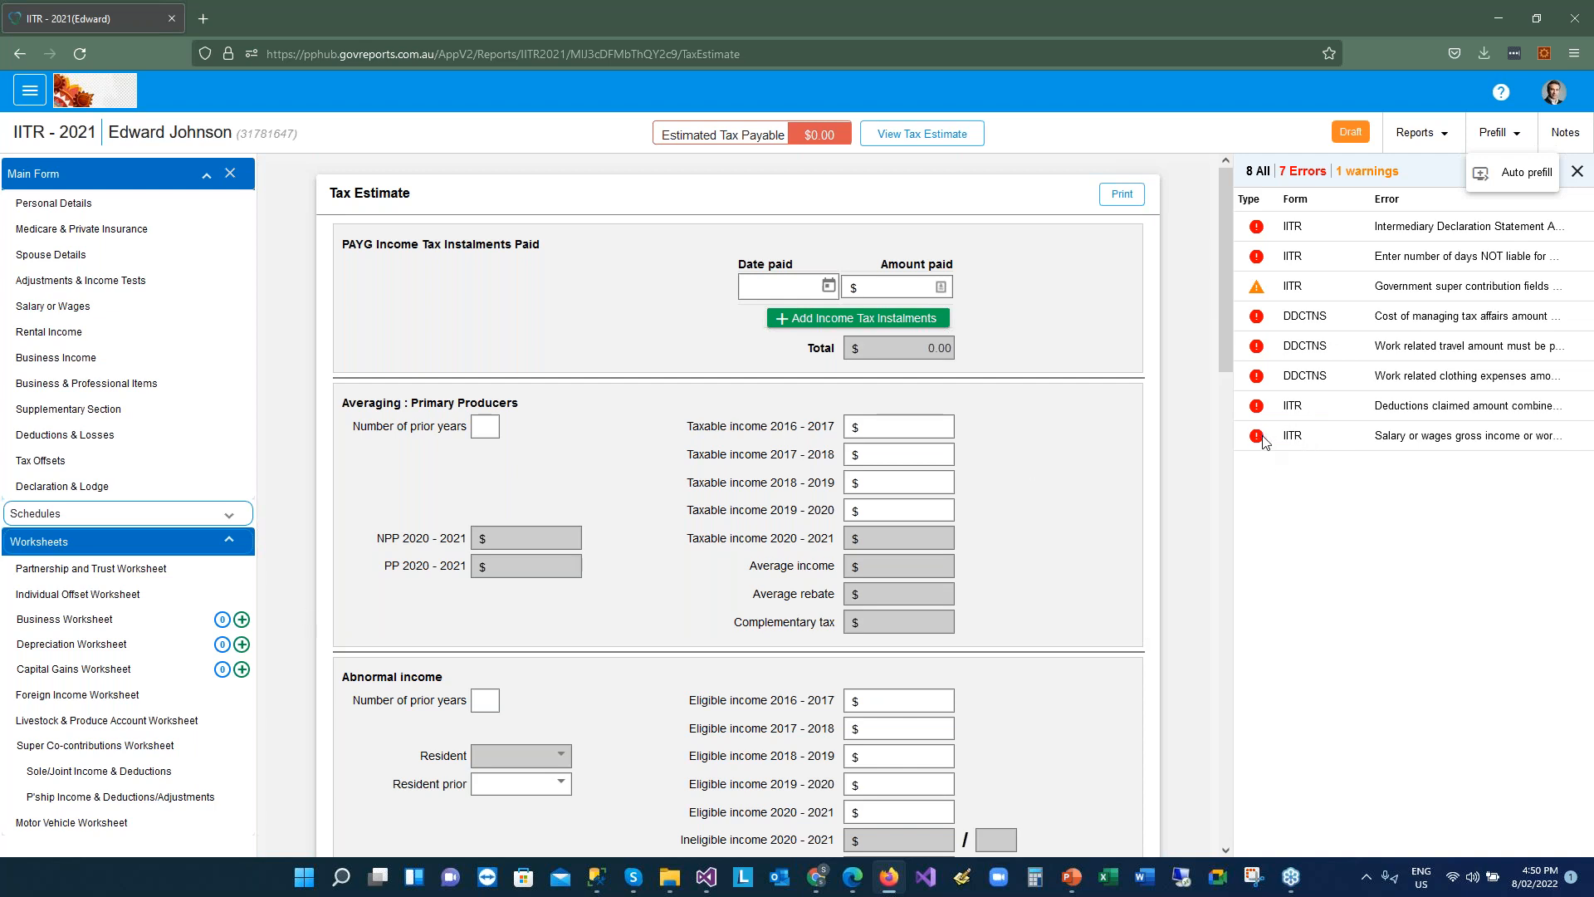
mouse_move(1265, 441)
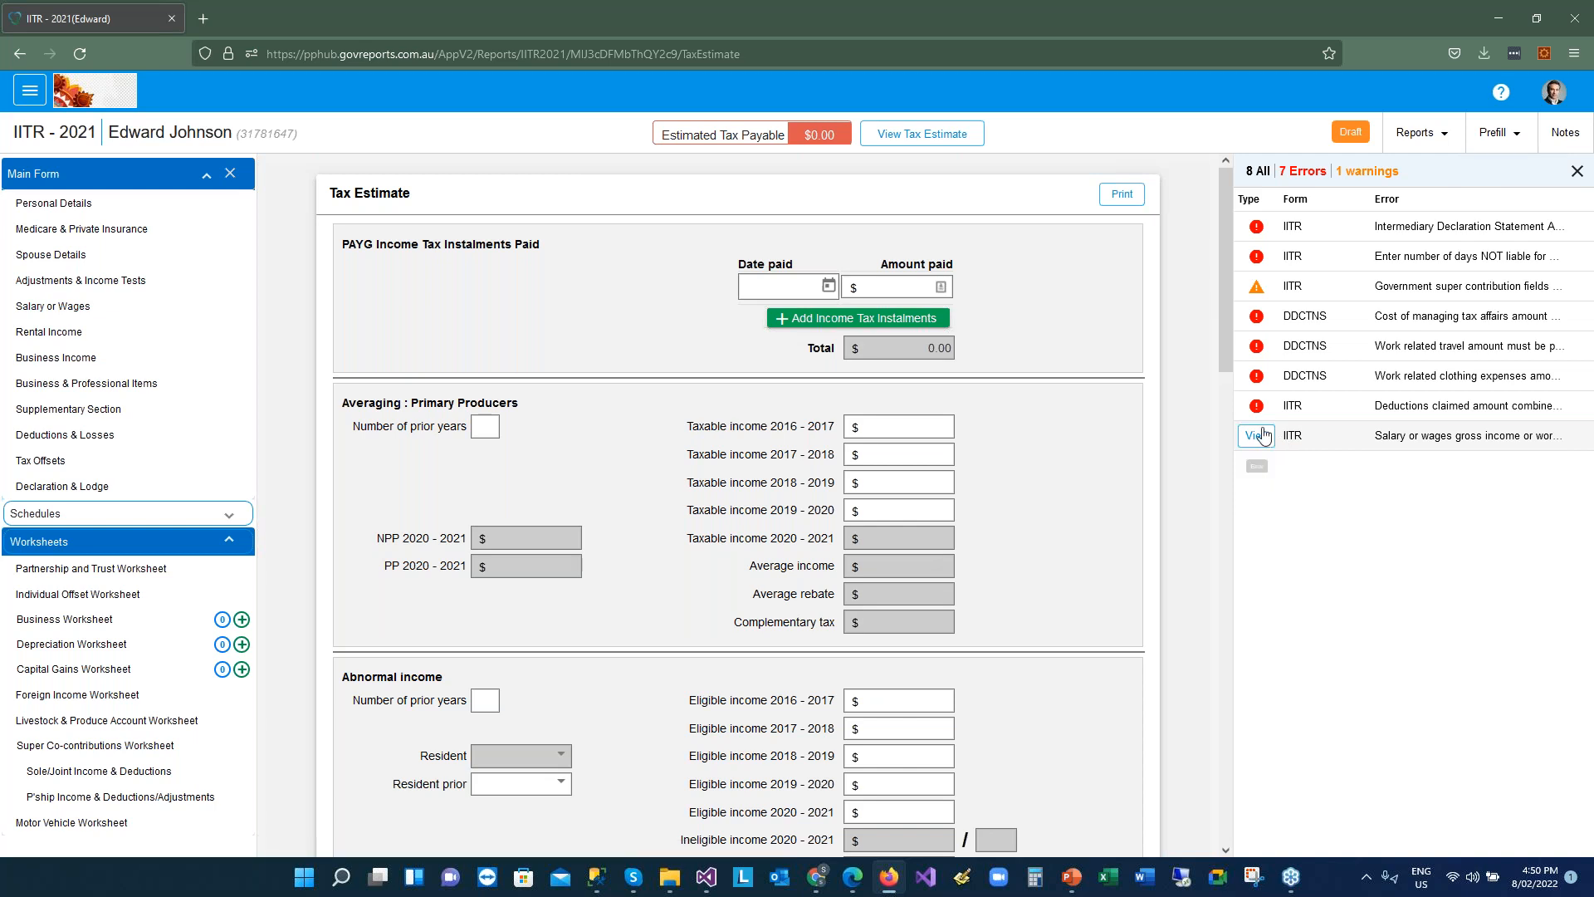
click(1264, 436)
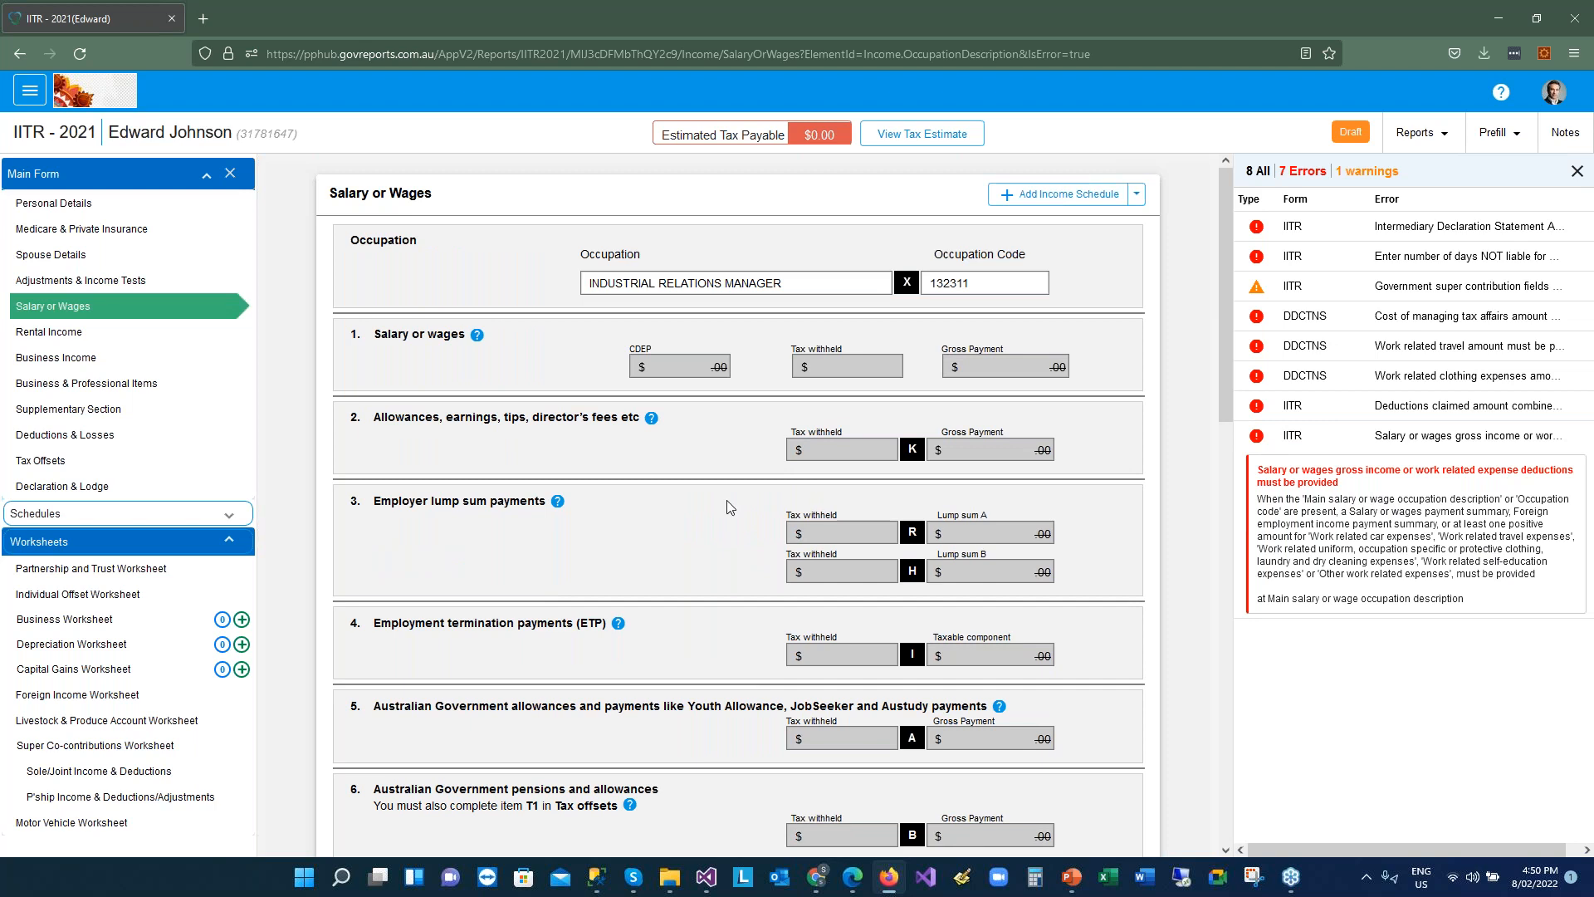
In the employer payment summary schedule, enter gross salary 100,000 and tax withheld 22000
click(73, 517)
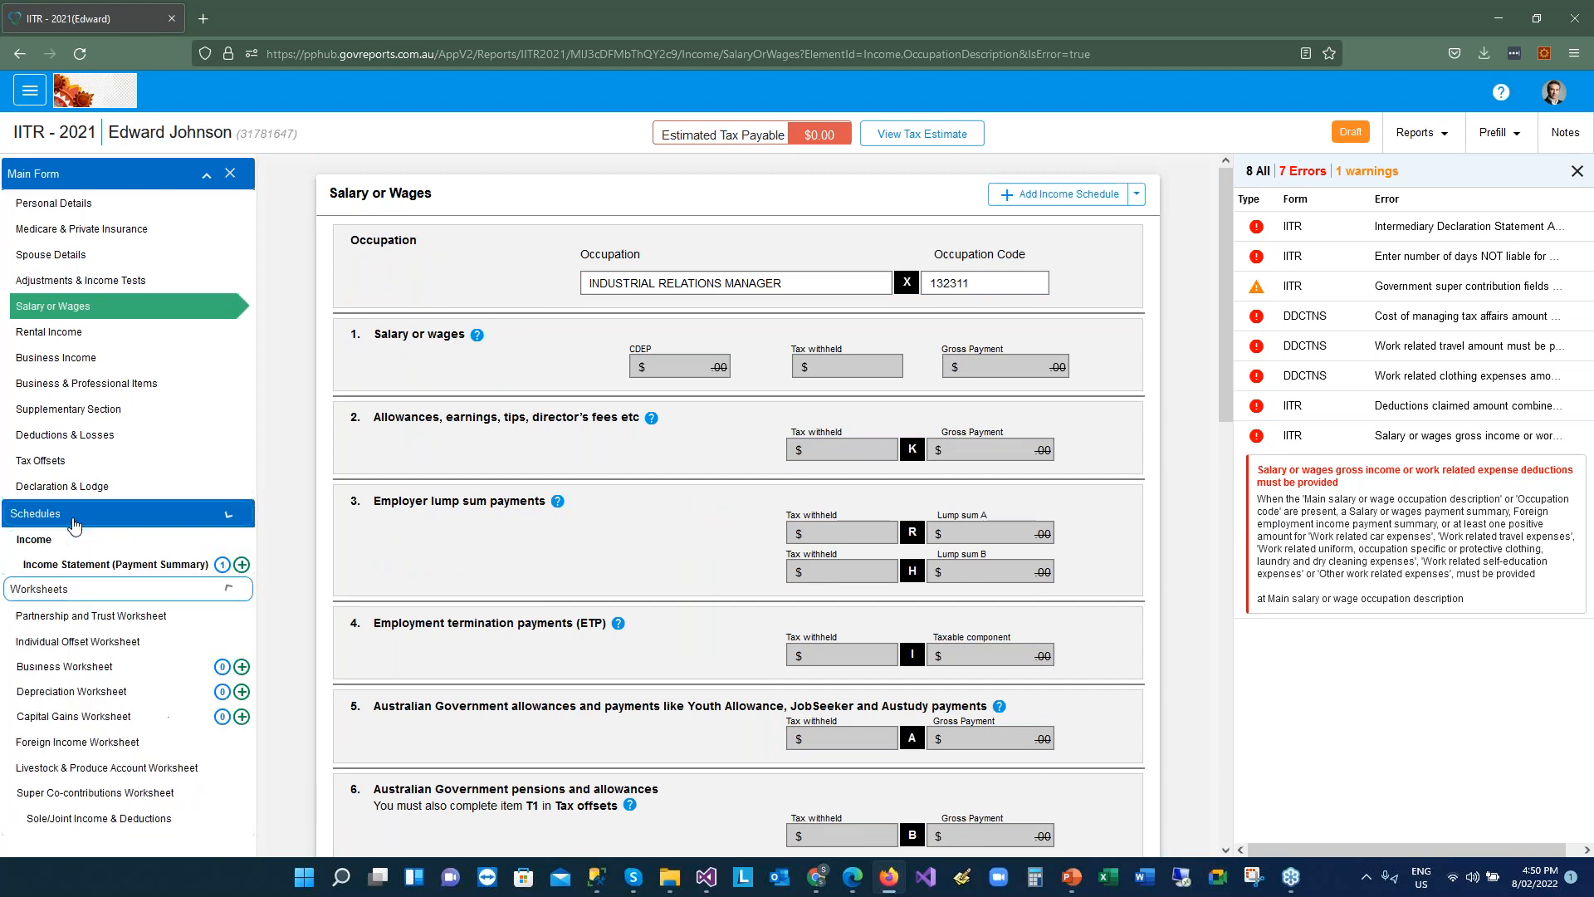
click(96, 595)
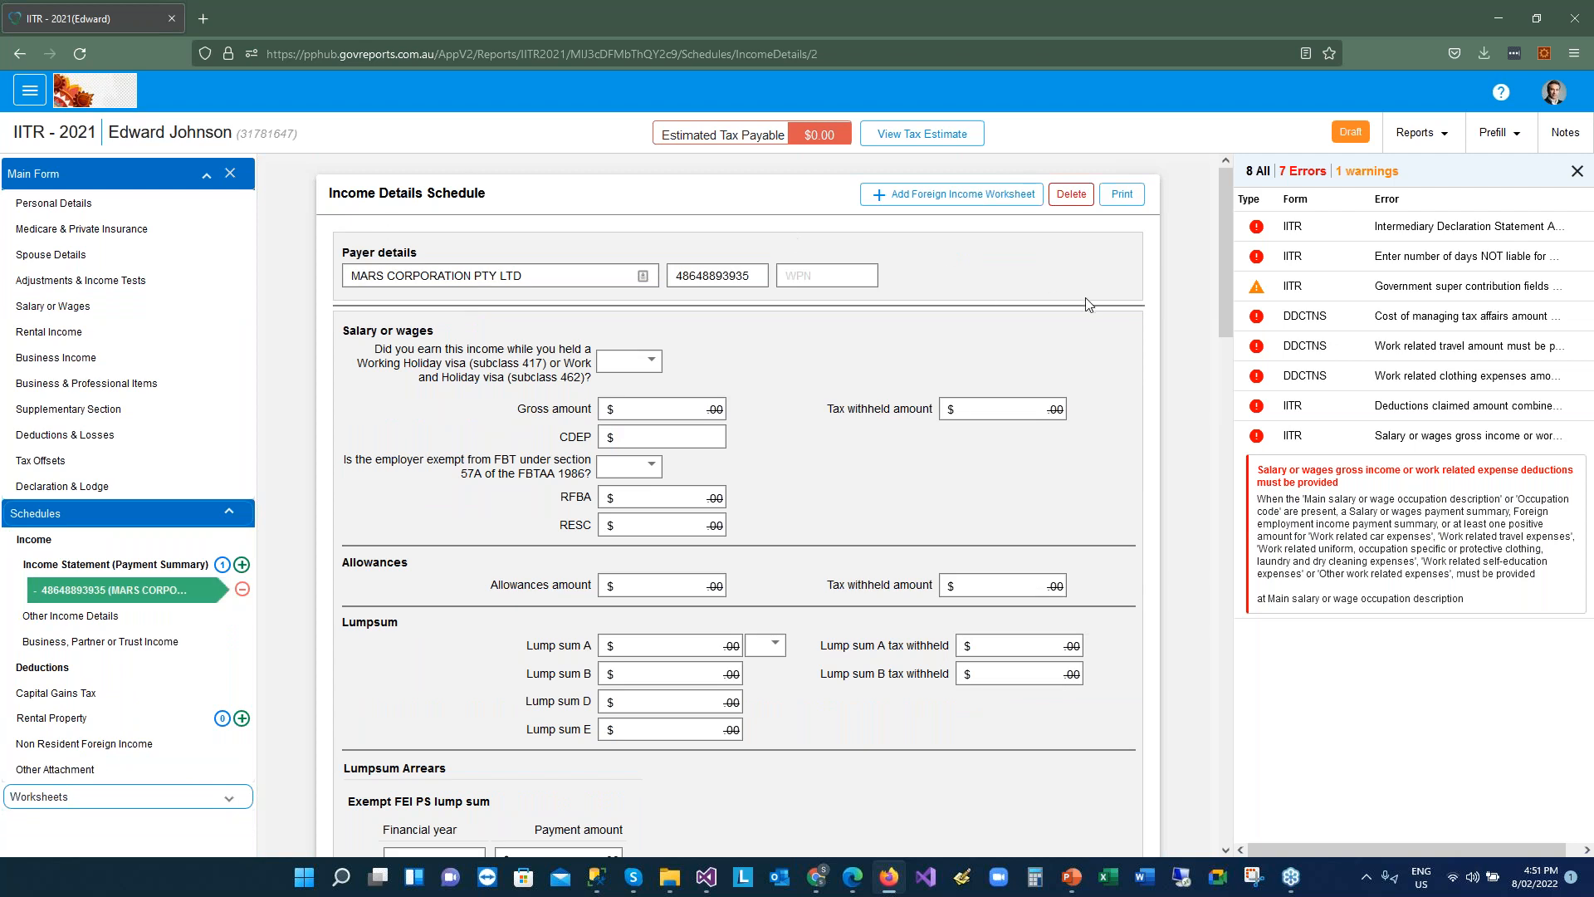
click(668, 406)
text(100,00)
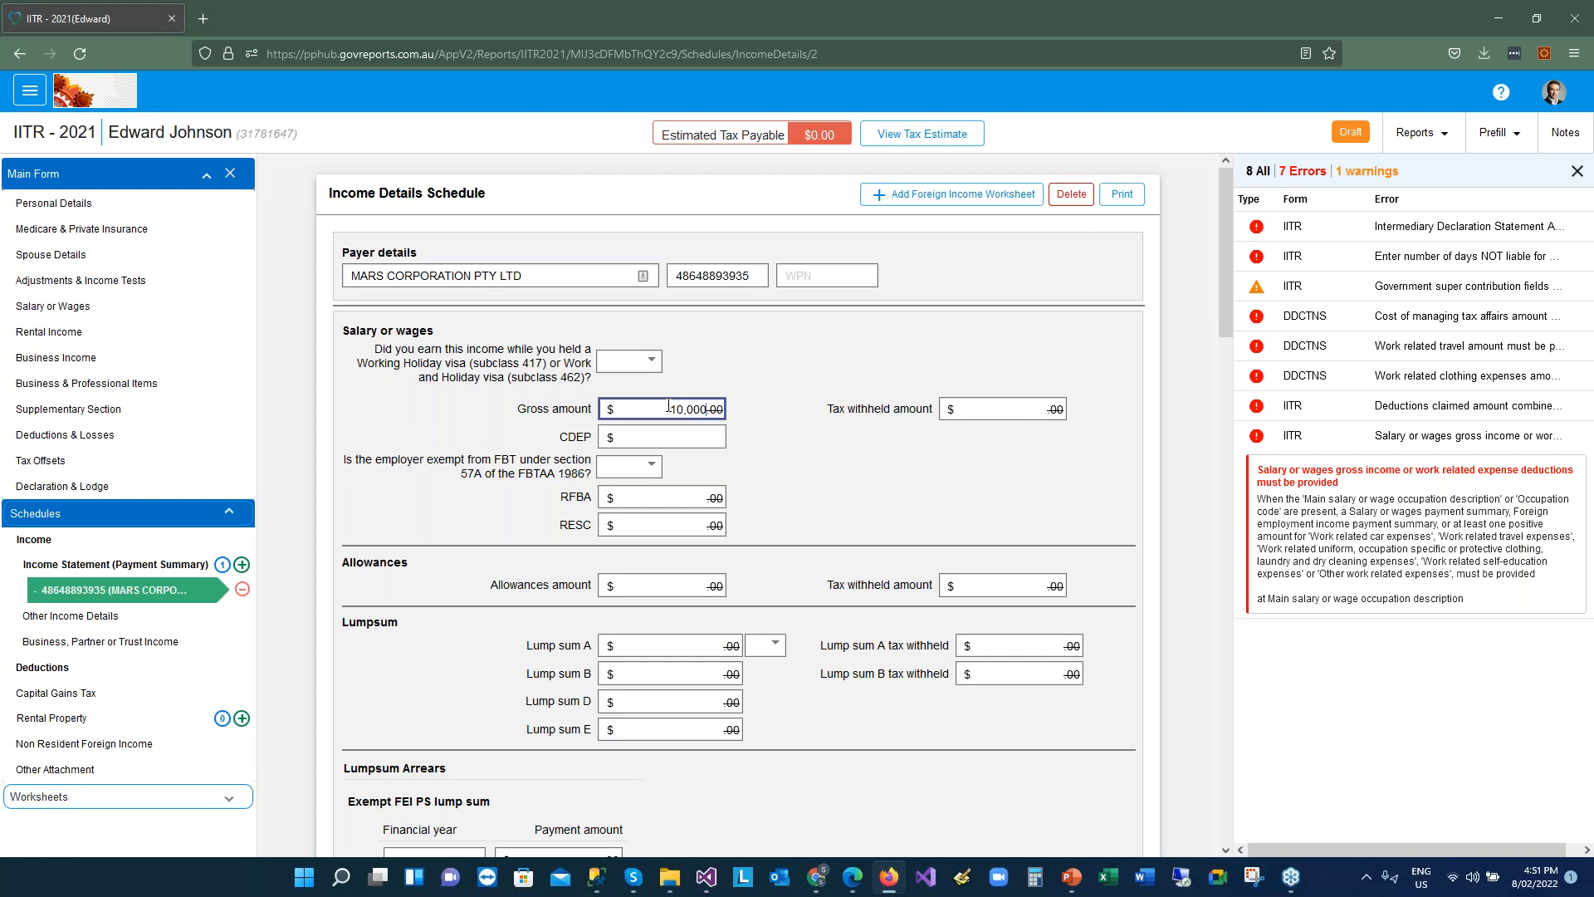
text(0)
key(Tab)
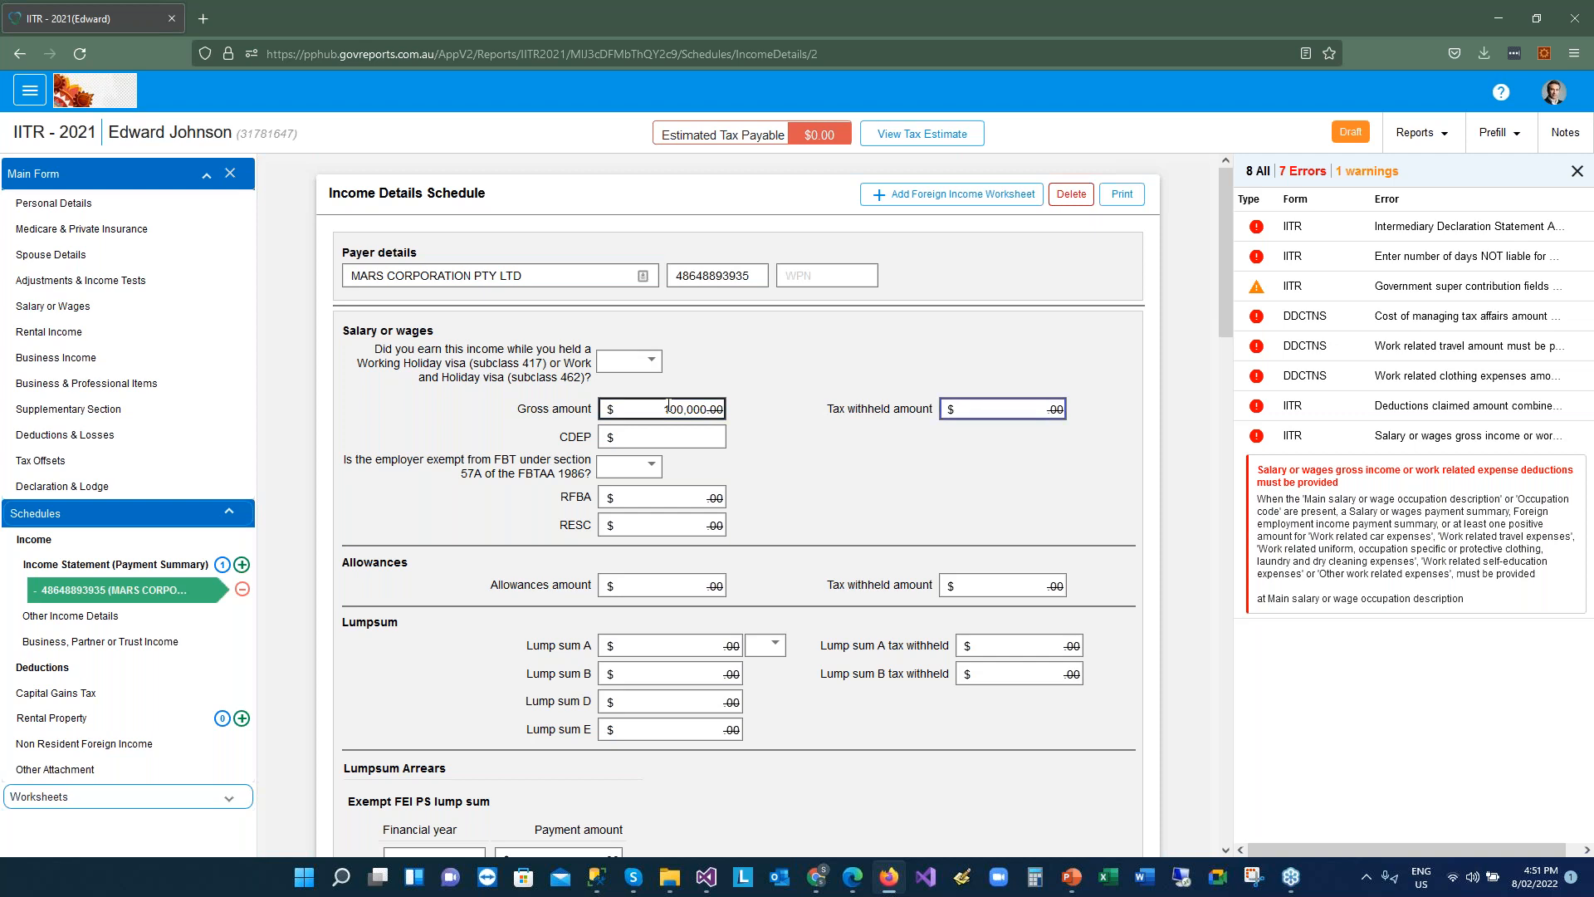
text(22000)
key(Tab)
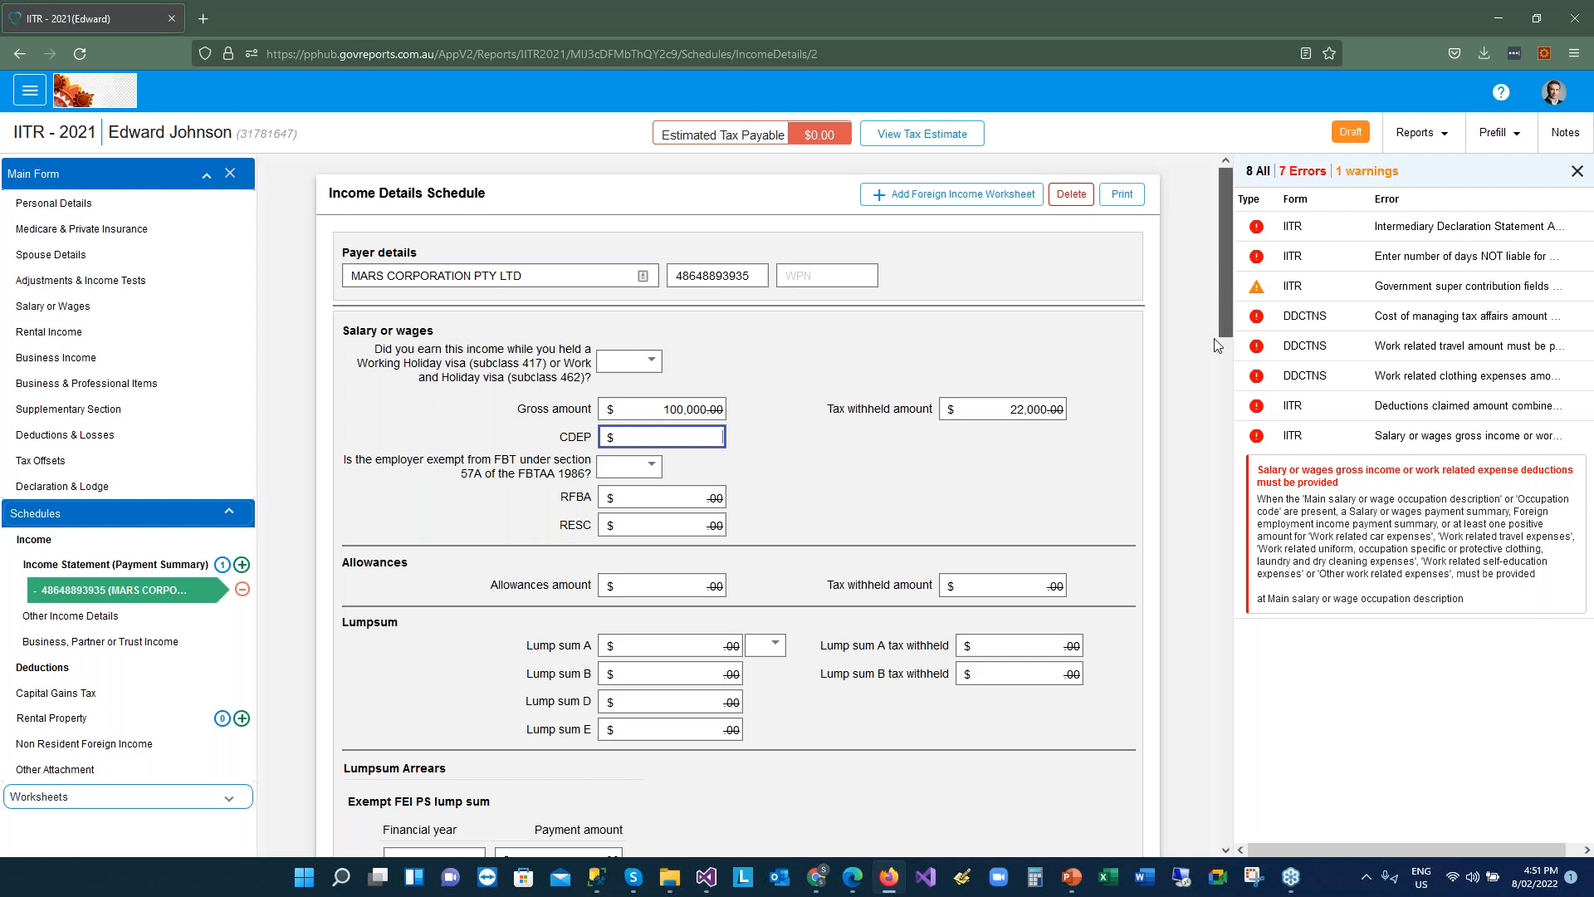
Save the MARS Corporation income details, raising estimated tax payable to $2,994.50
scroll(1193, 475, down, 1)
scroll(1194, 475, up, 1)
scroll(1133, 696, down, 20)
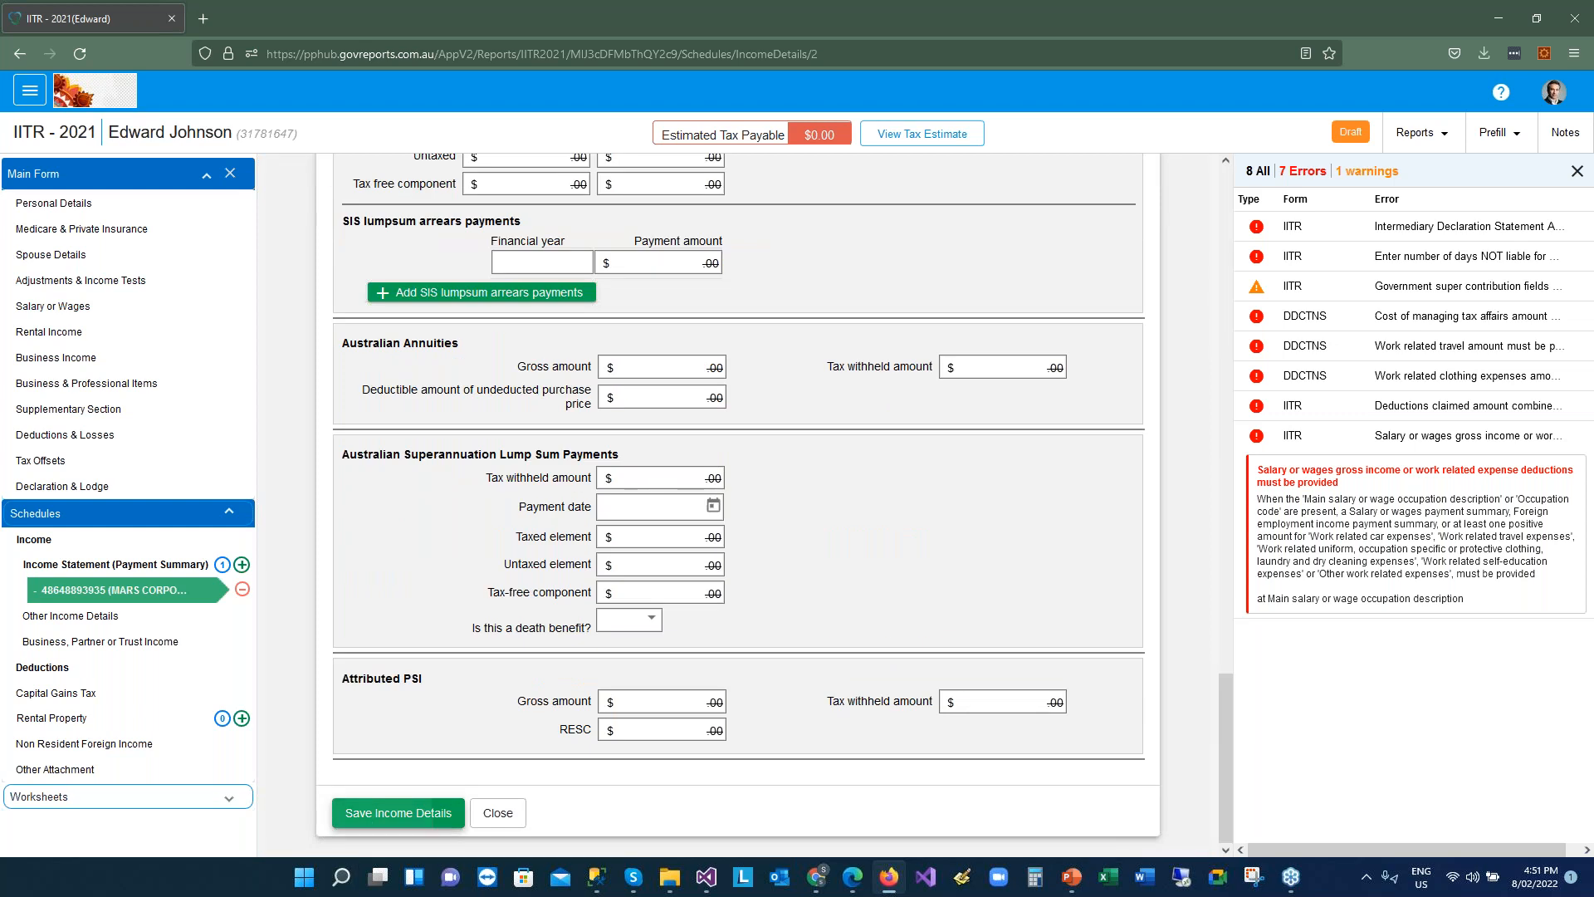
click(398, 813)
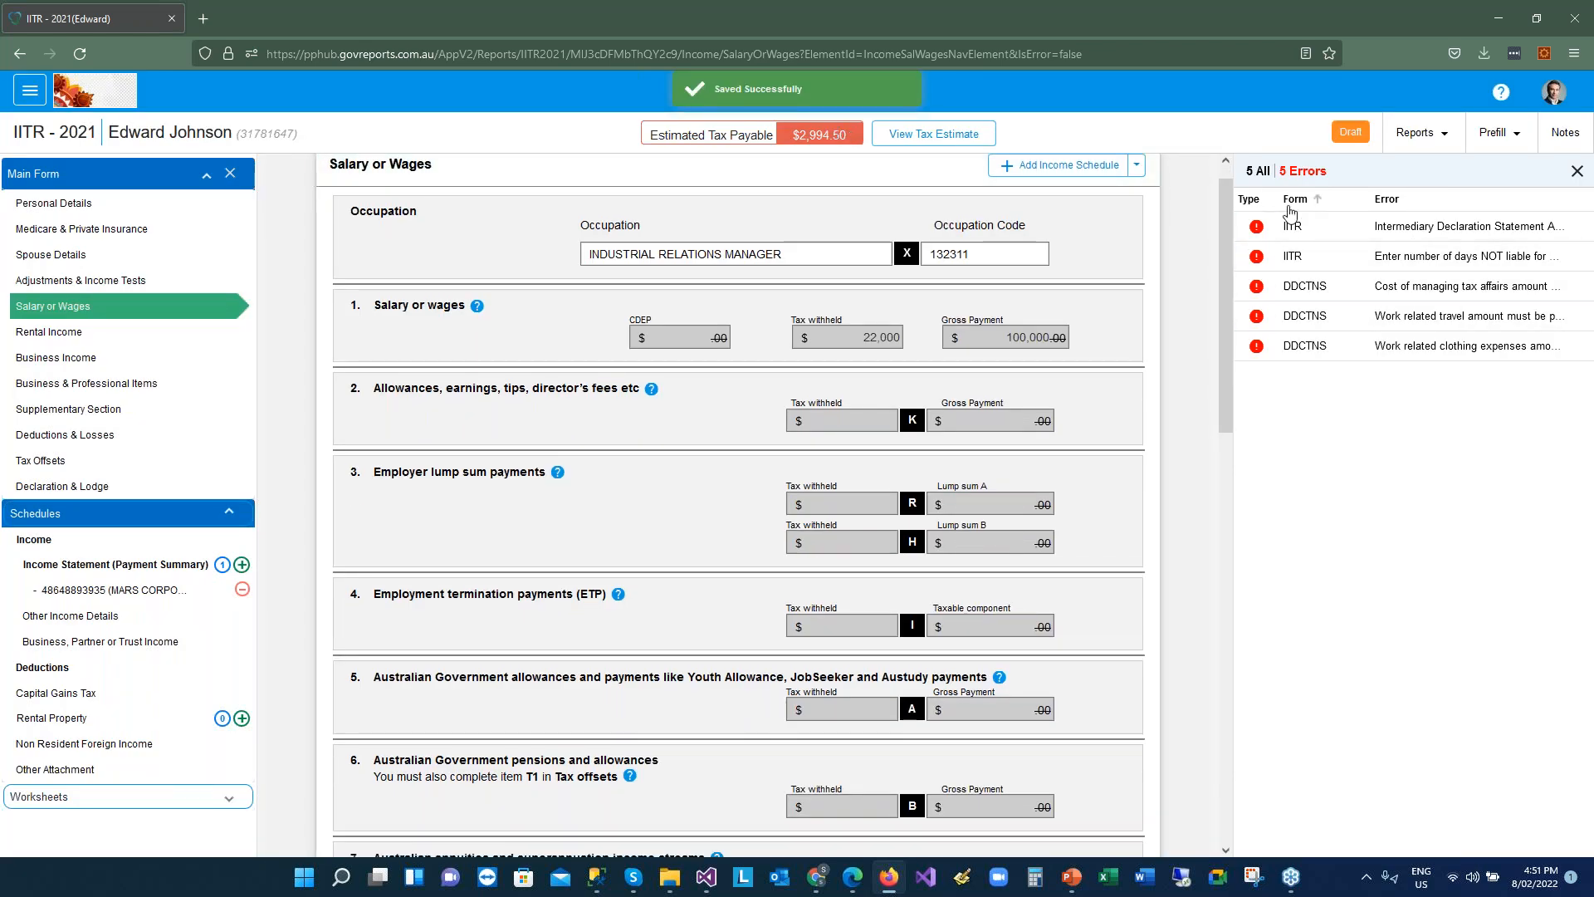
mouse_move(1297, 235)
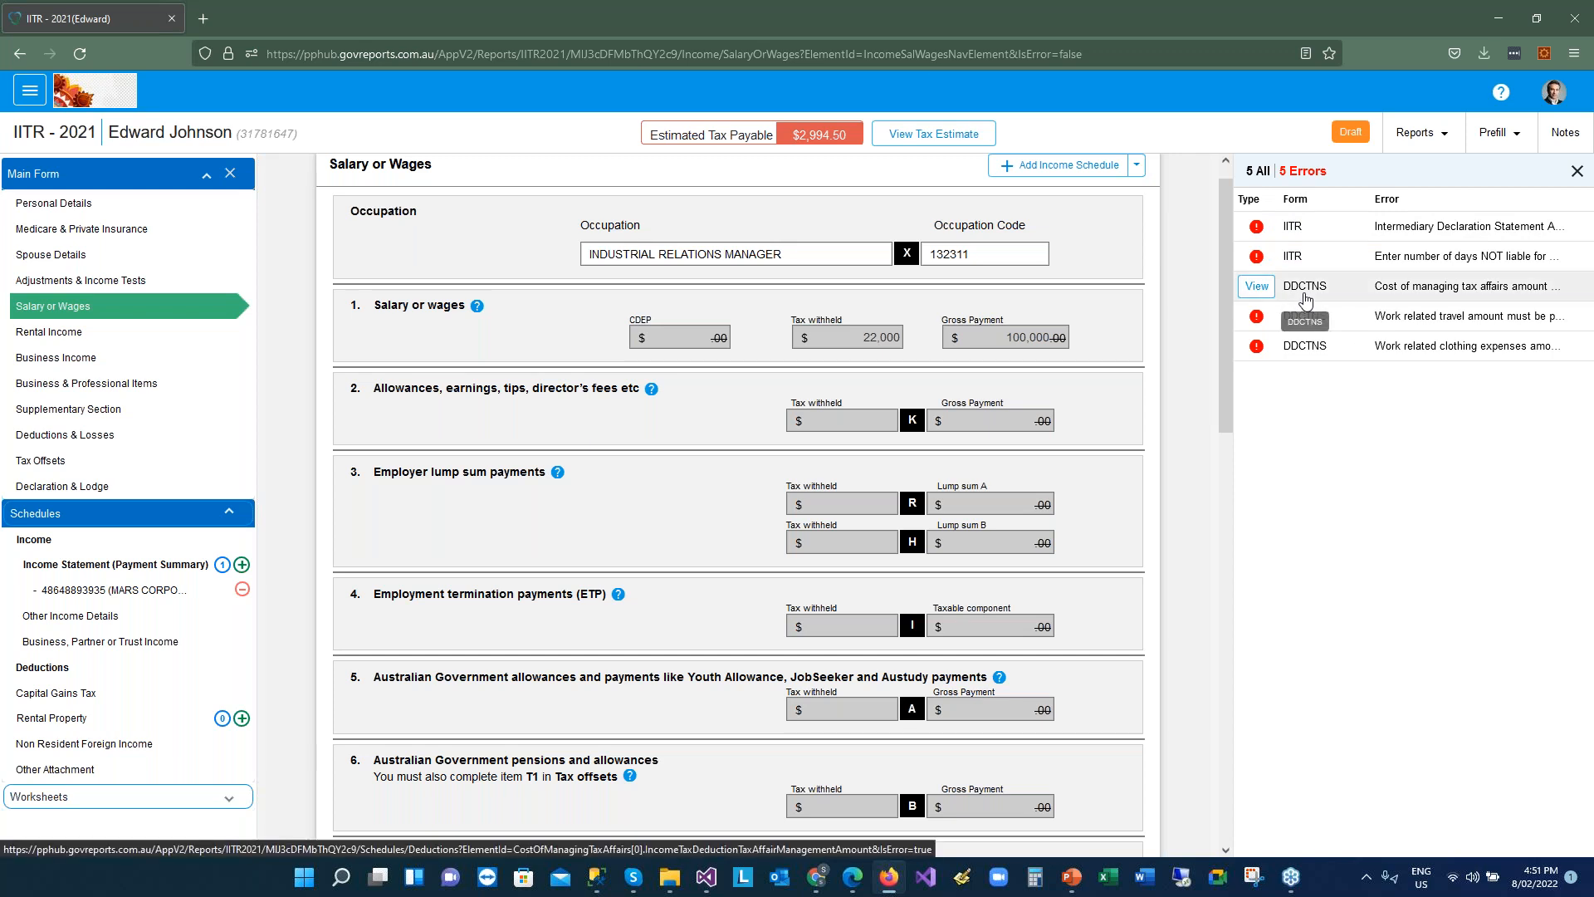
From the DDCTNS error, enter $100 as the D10 tax agent cost
click(1306, 300)
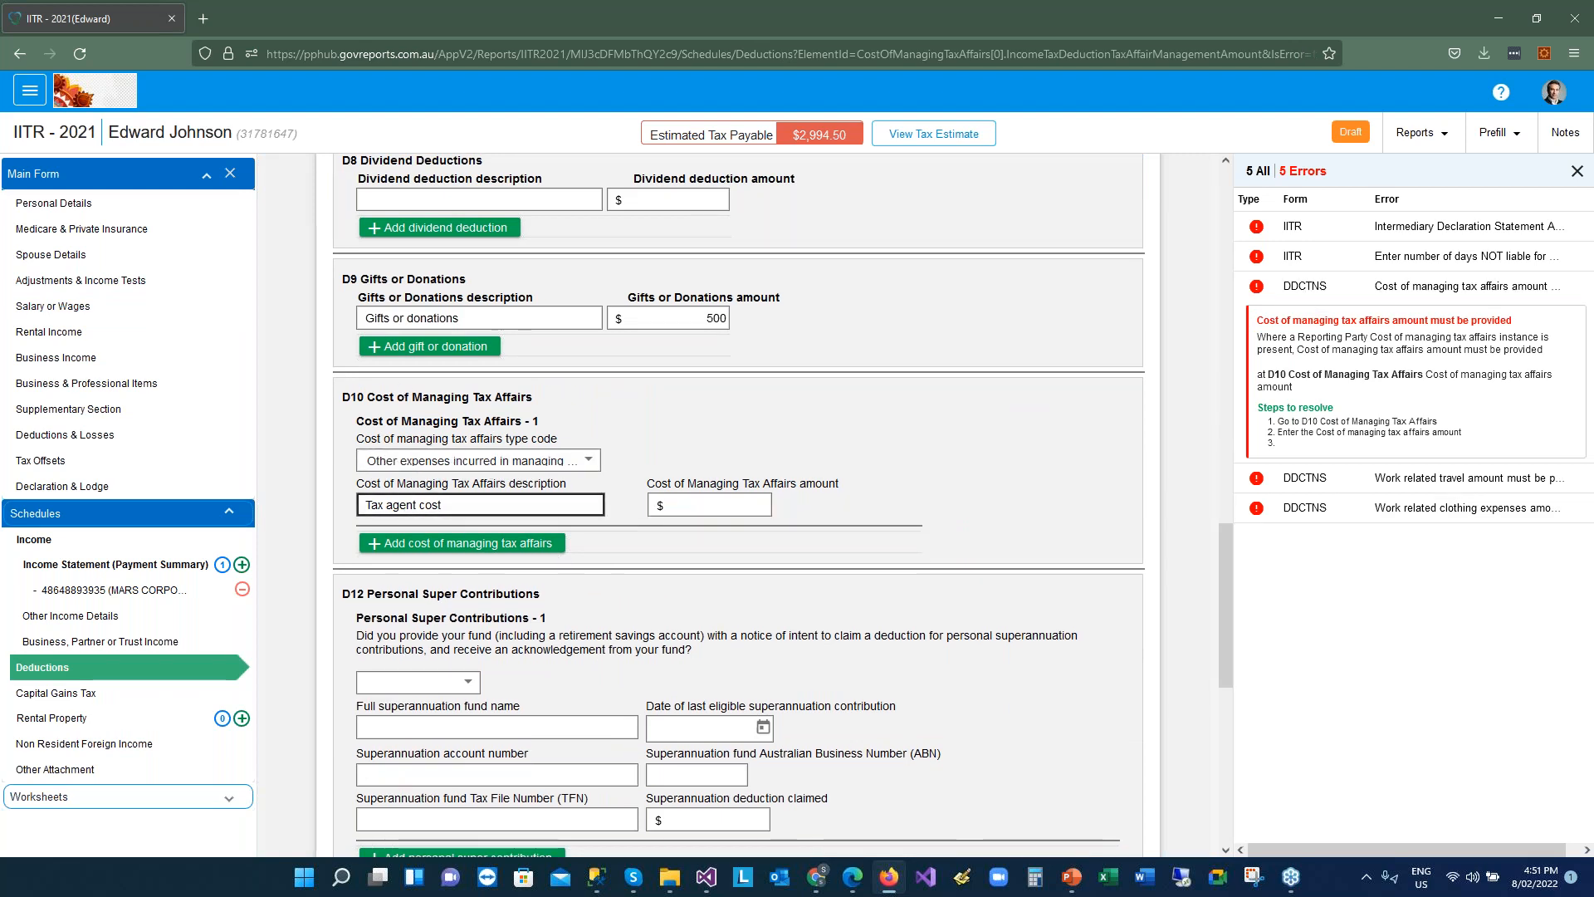
click(750, 507)
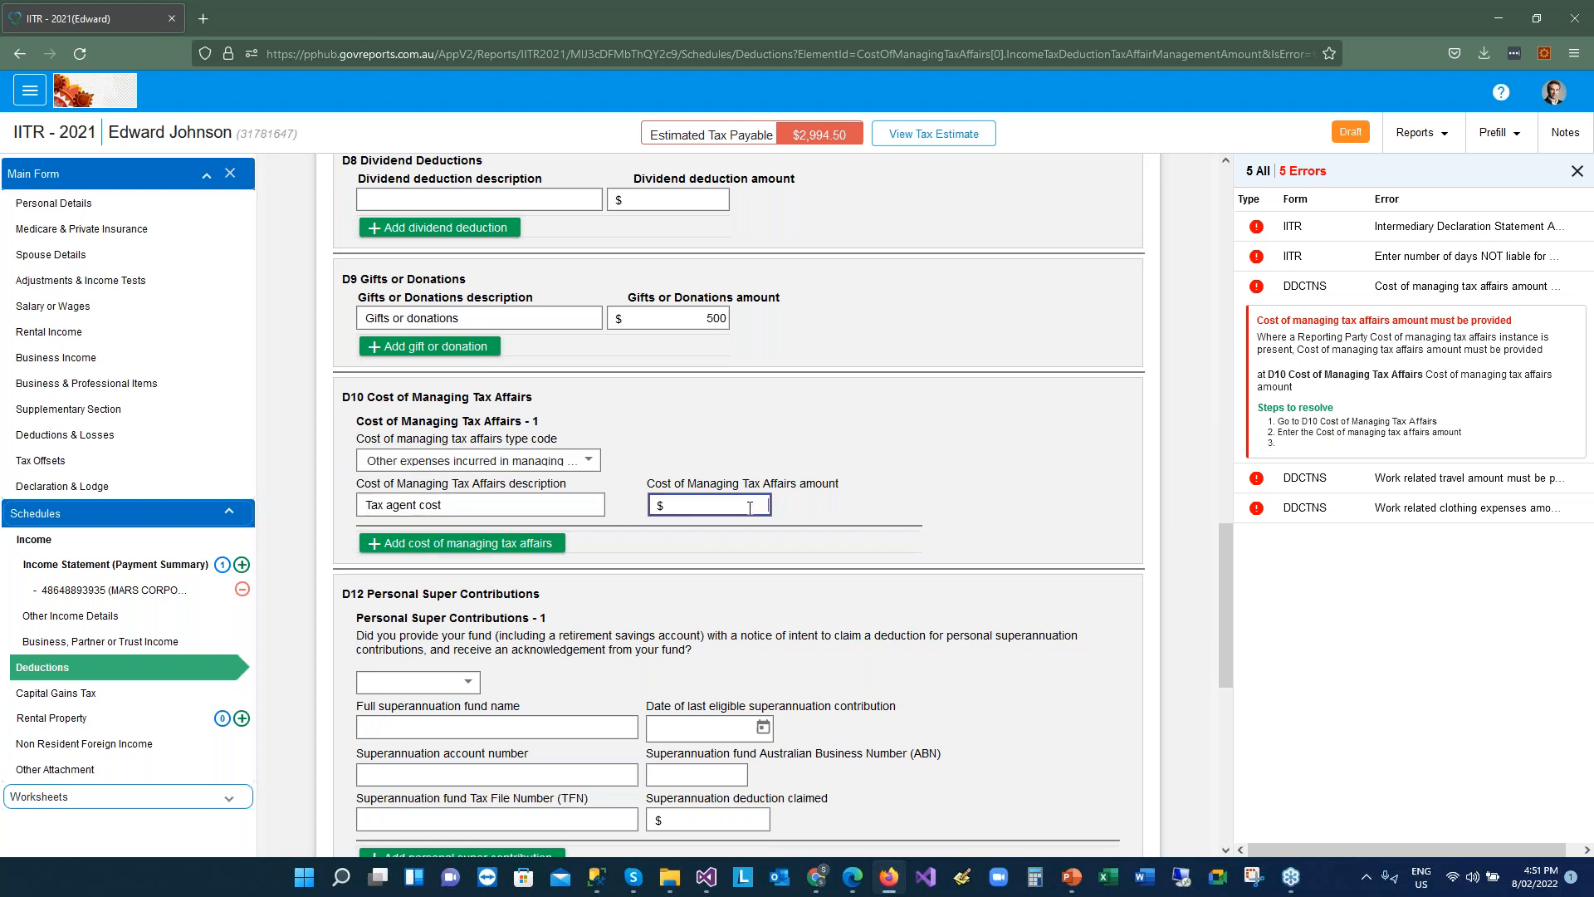
text(100)
click(1171, 532)
drag(1225, 534, 1201, 316)
scroll(913, 357, up, 2)
Claim $200 work uniform clothing and $1,500 work travel, then save the deductions
click(676, 409)
text(200)
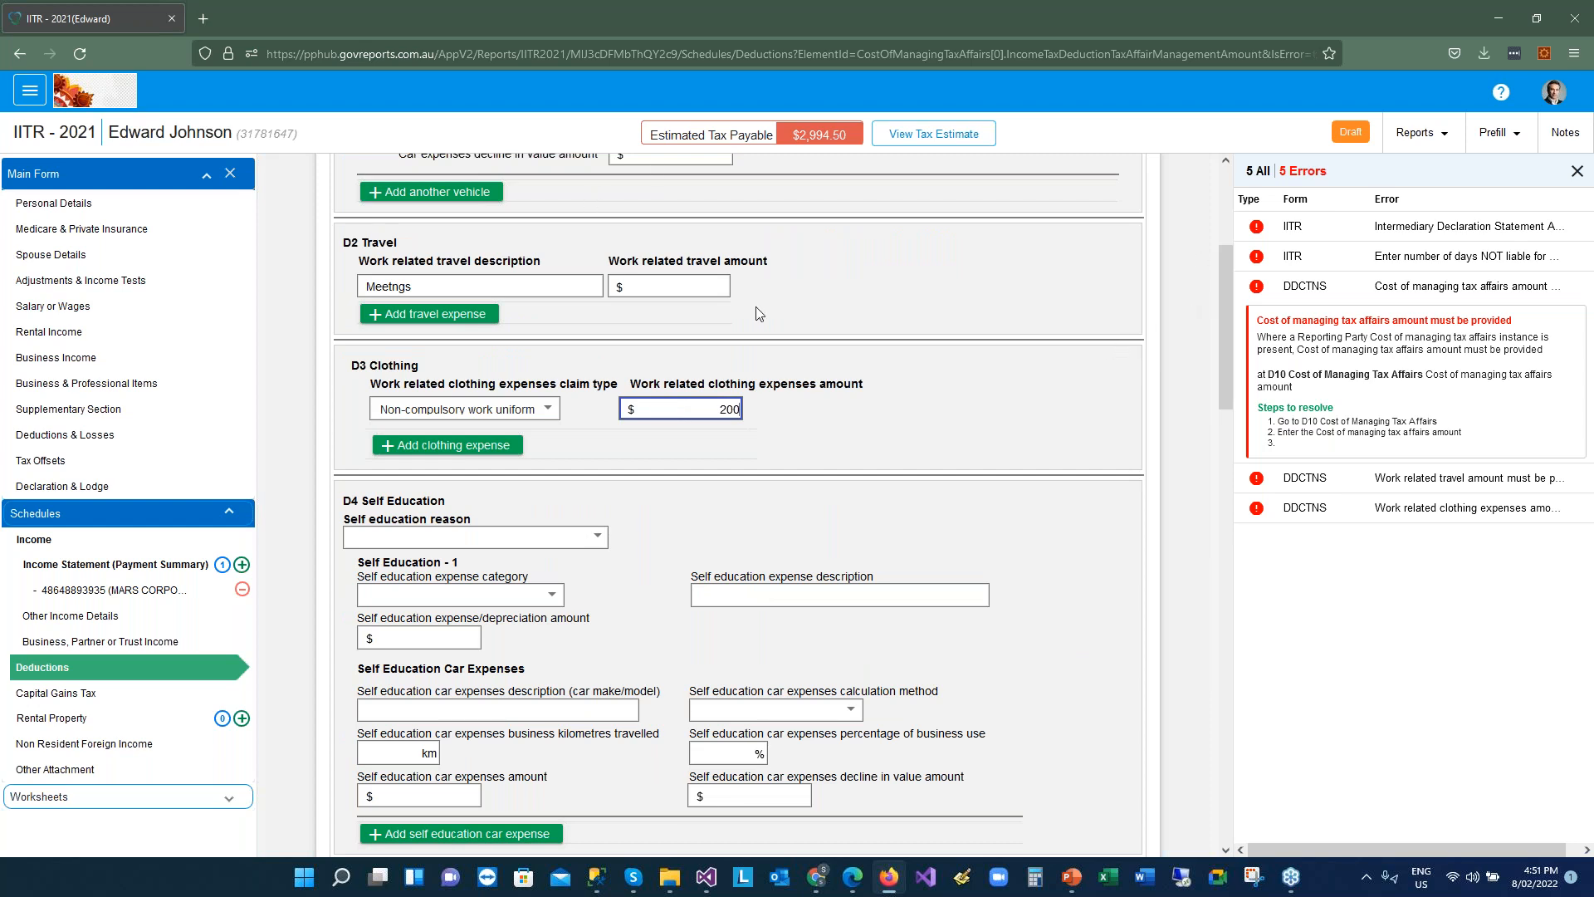
click(665, 290)
text(1,5)
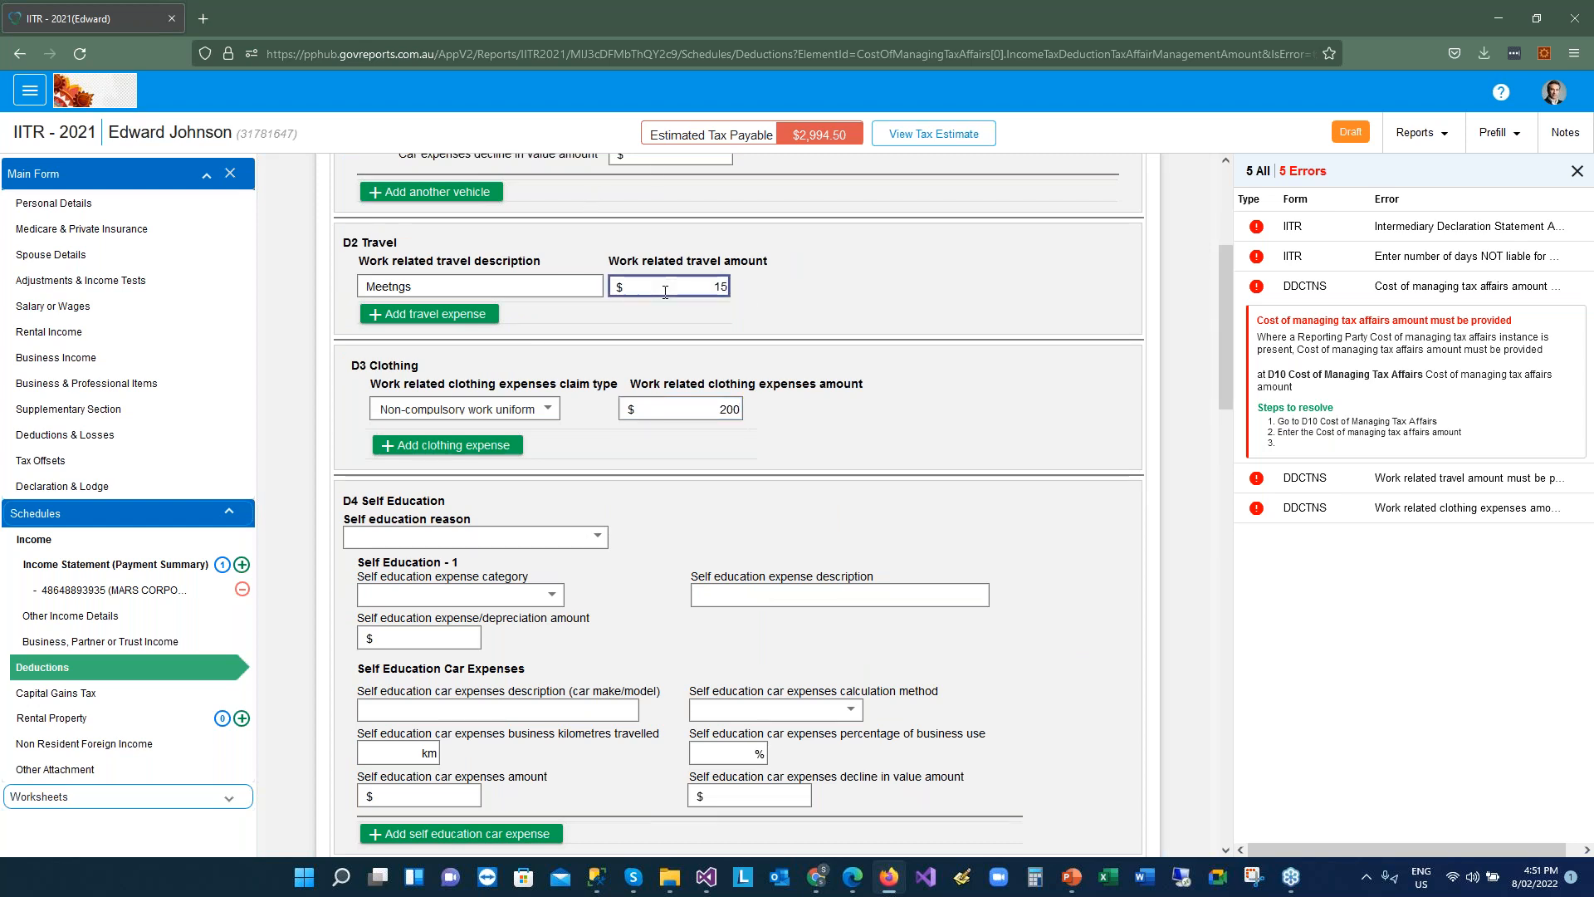
text(00)
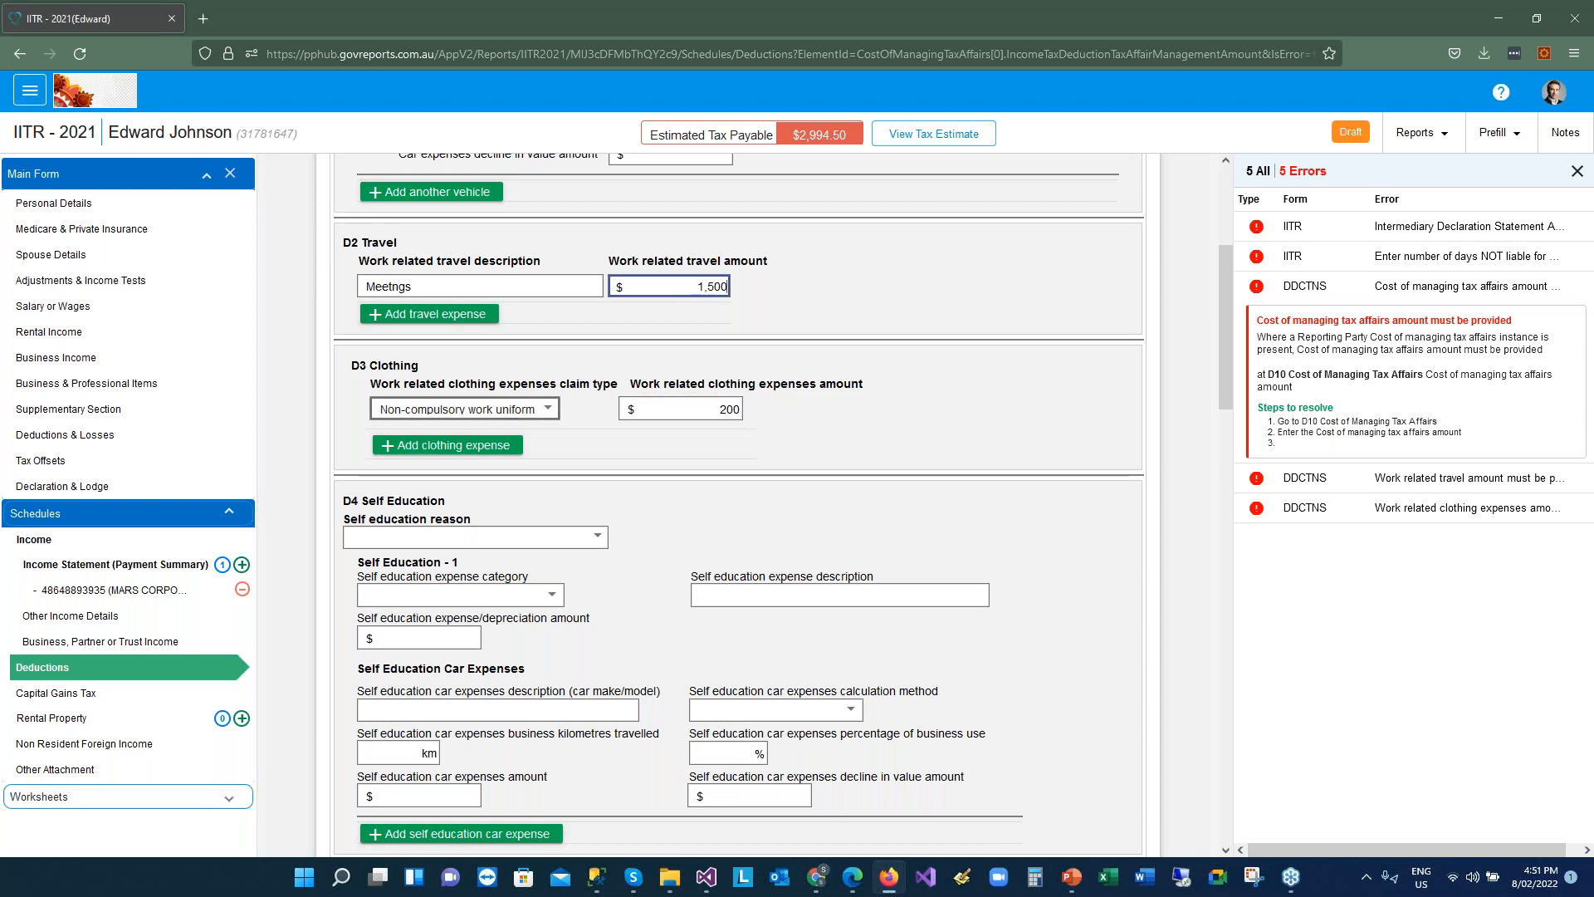
drag(1230, 289, 1225, 731)
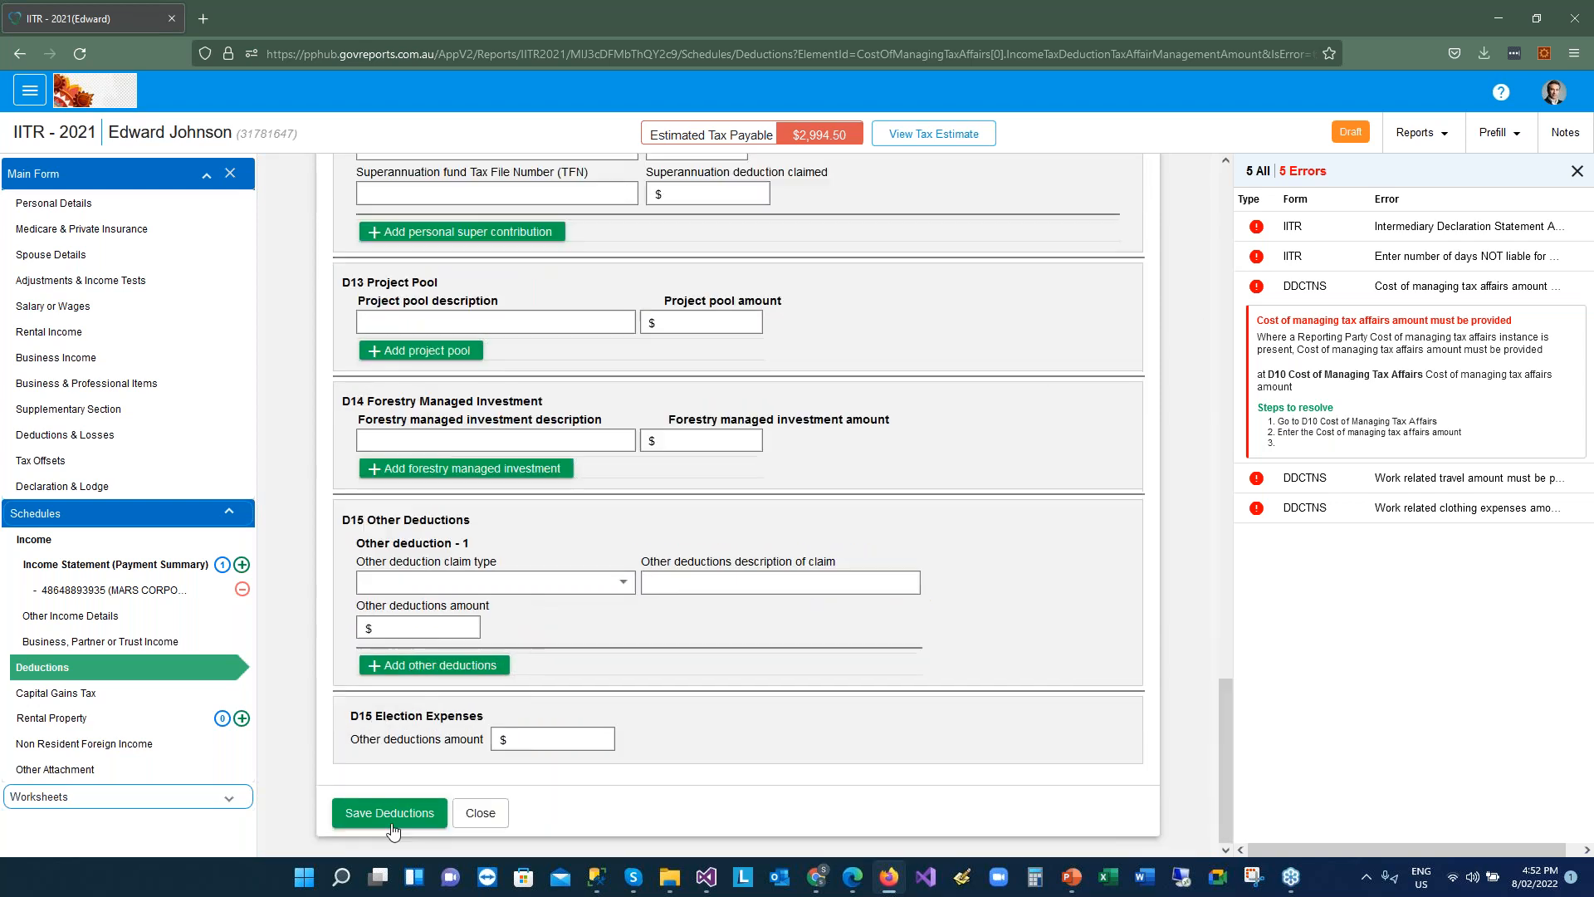
click(390, 813)
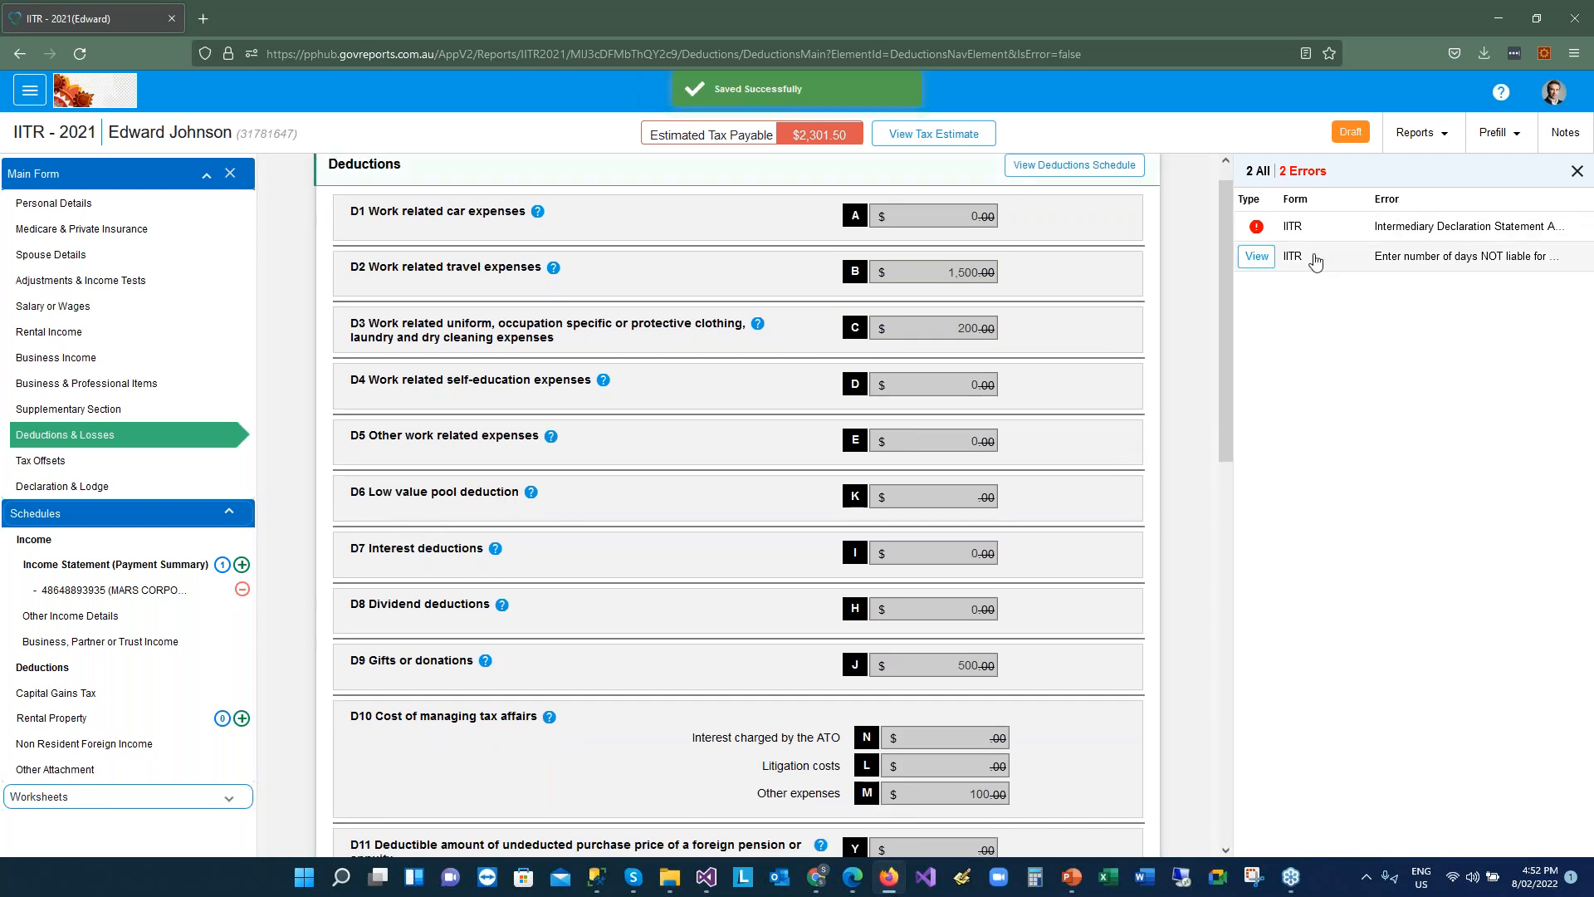
click(1268, 259)
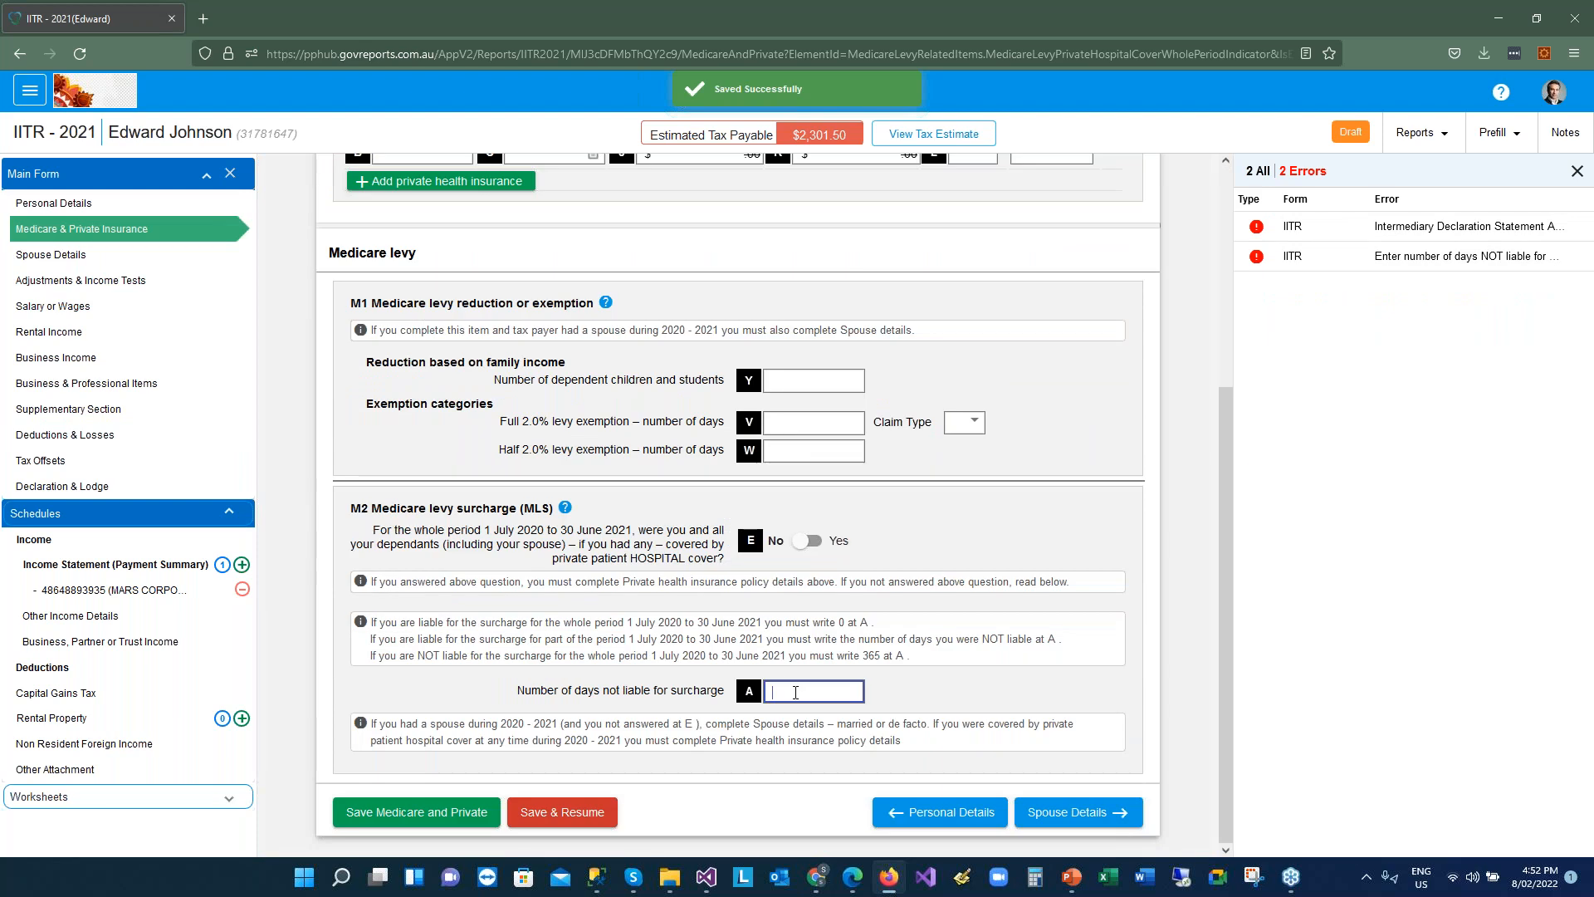
Enter 0 days not liable for the Medicare levy surcharge and save the Medicare details
text(0)
click(397, 820)
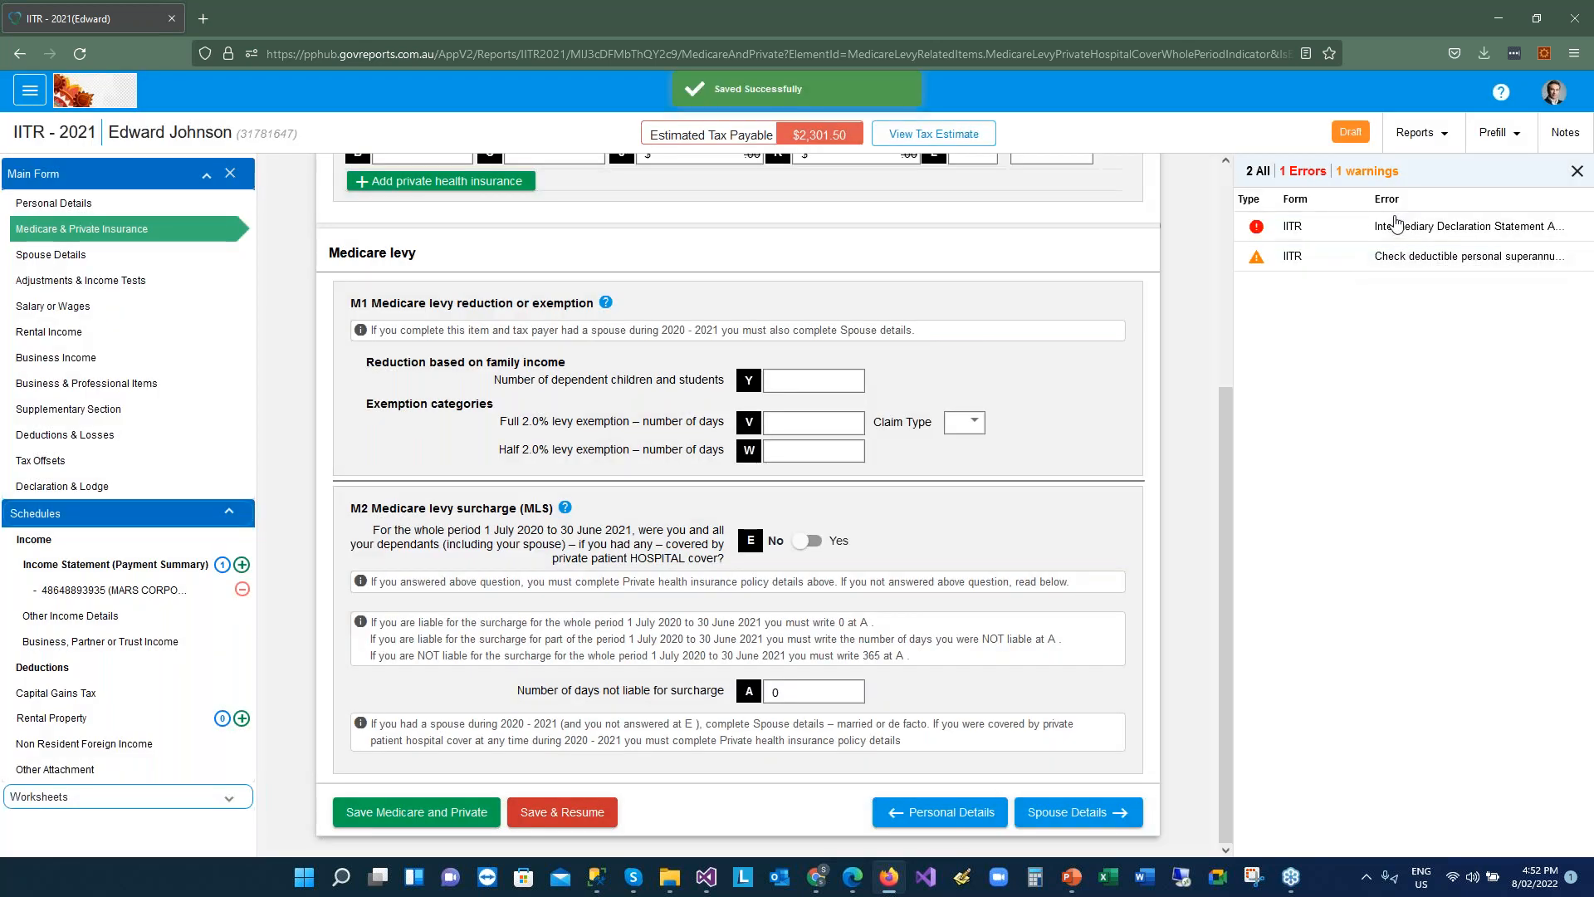
click(1388, 229)
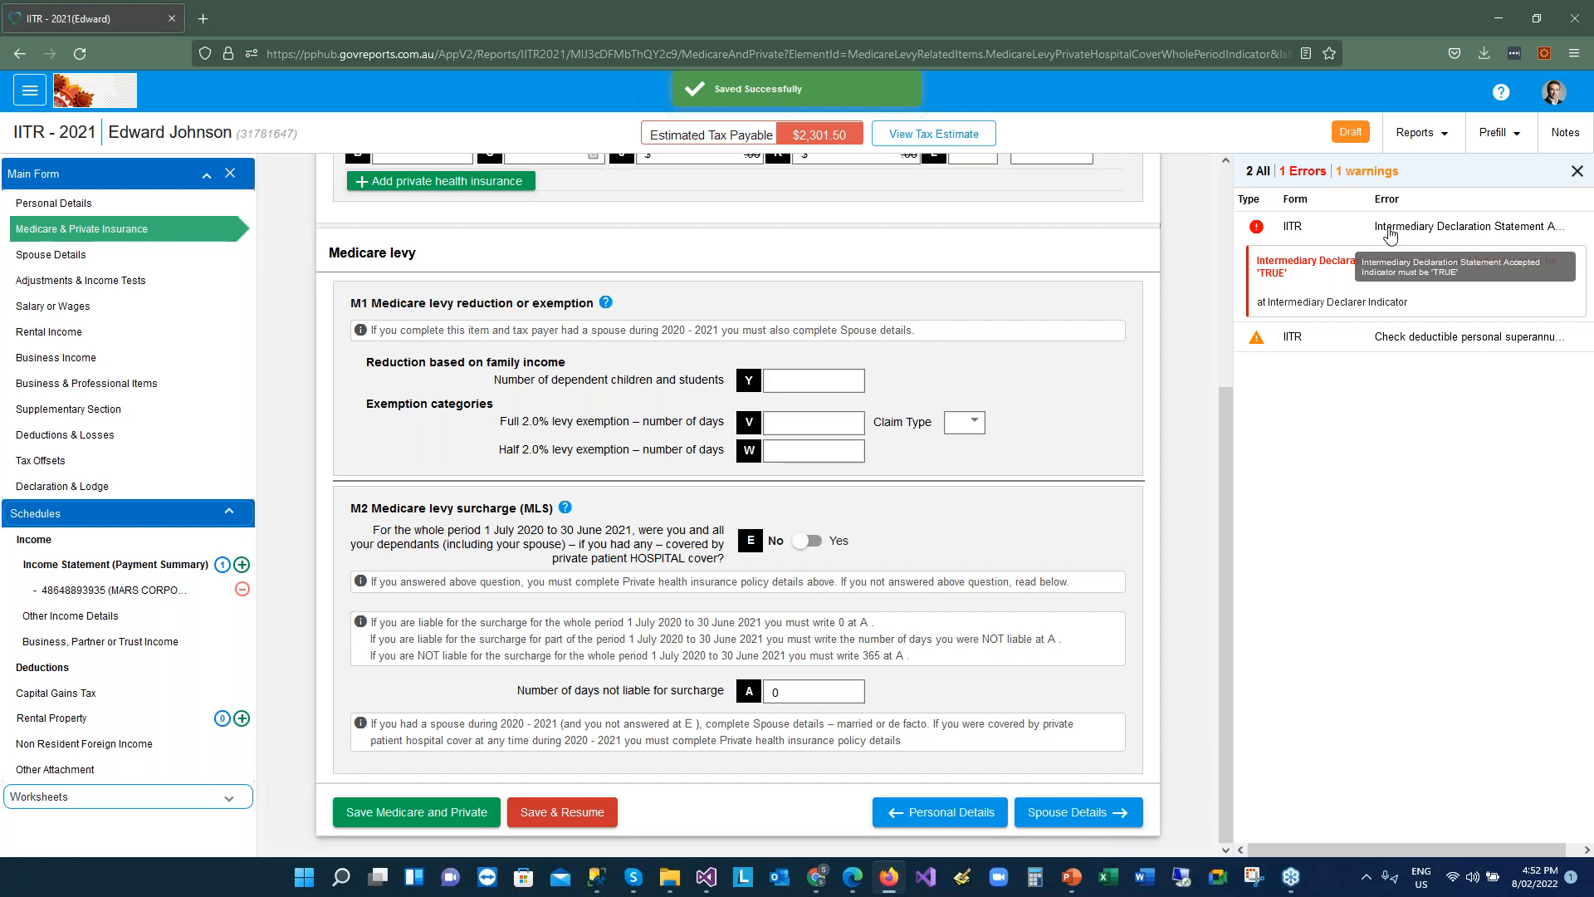
Review the intermediary declaration sections and save the tax agent's declaration dated 08/02/2022
click(1391, 236)
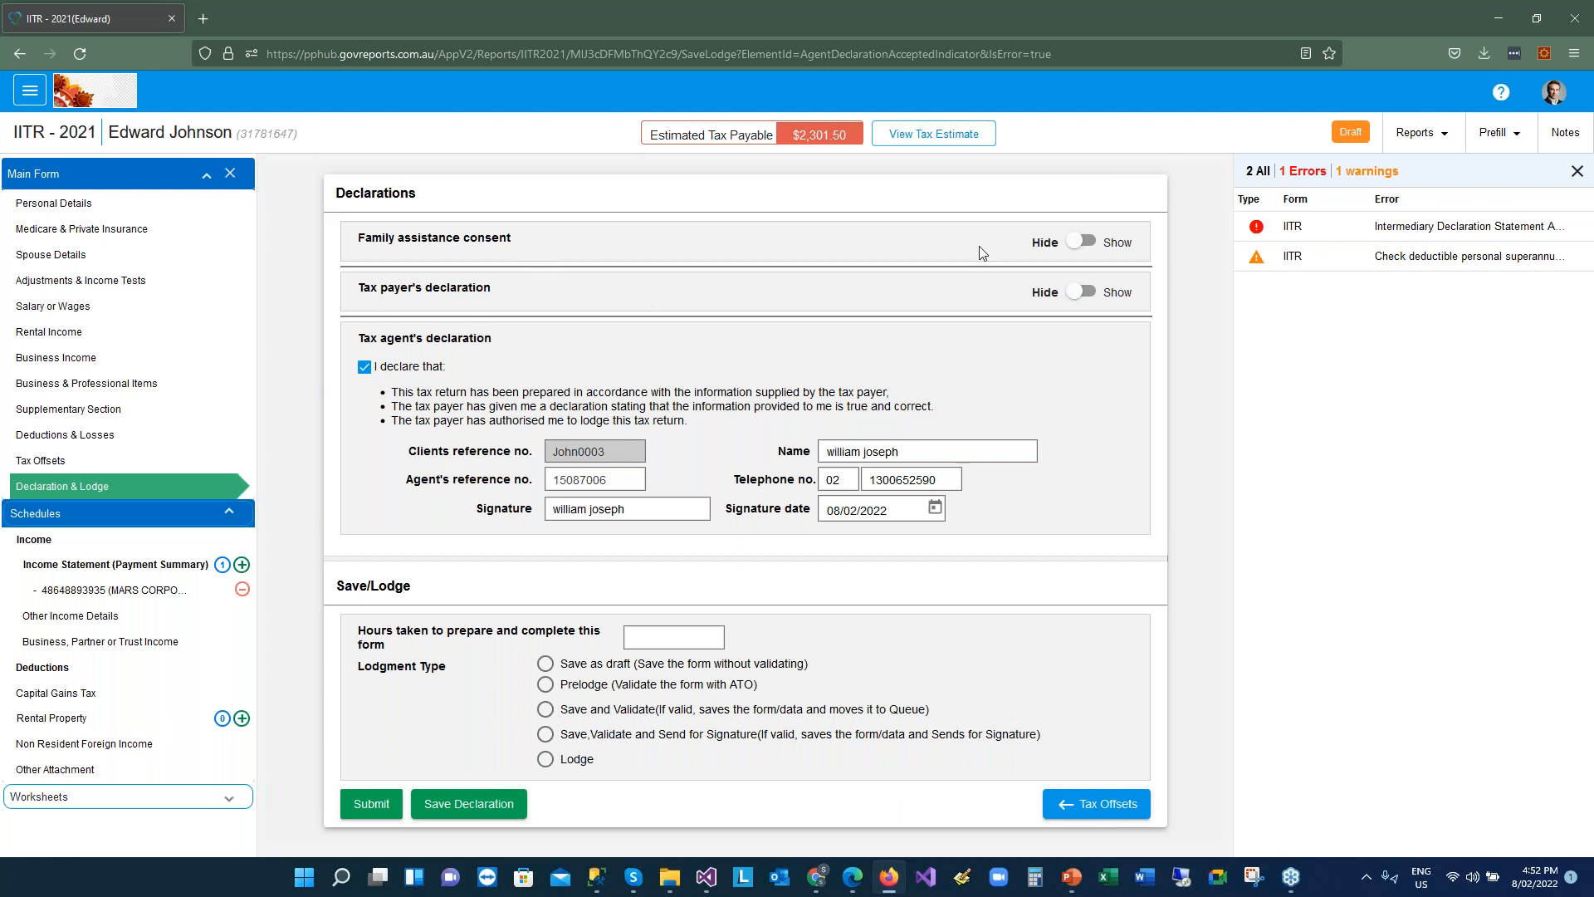
click(1082, 292)
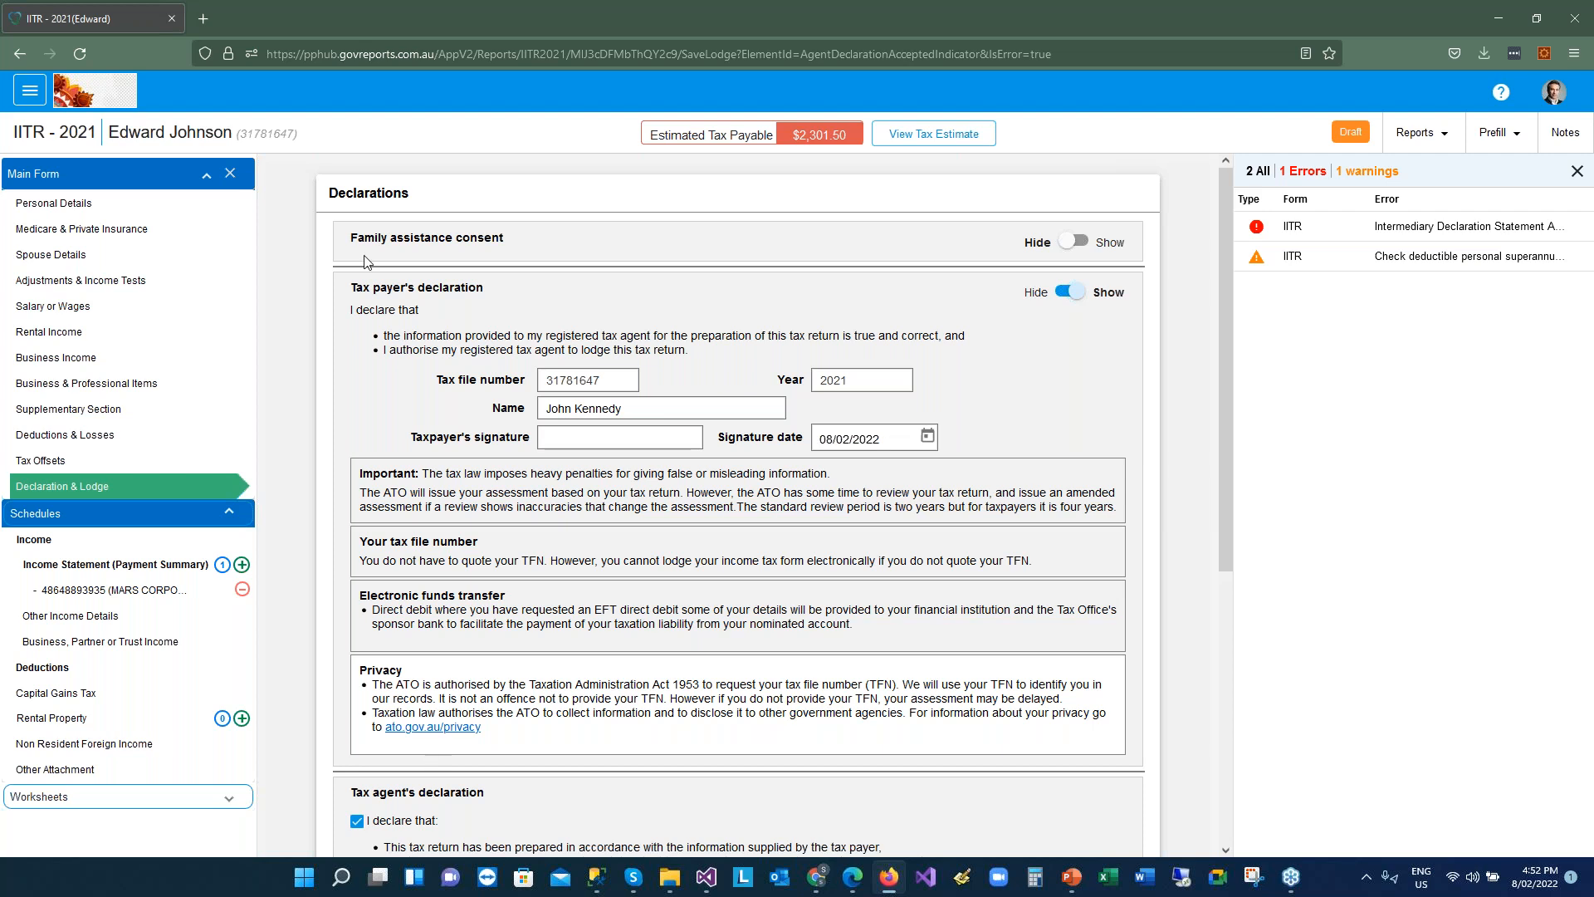
click(1074, 241)
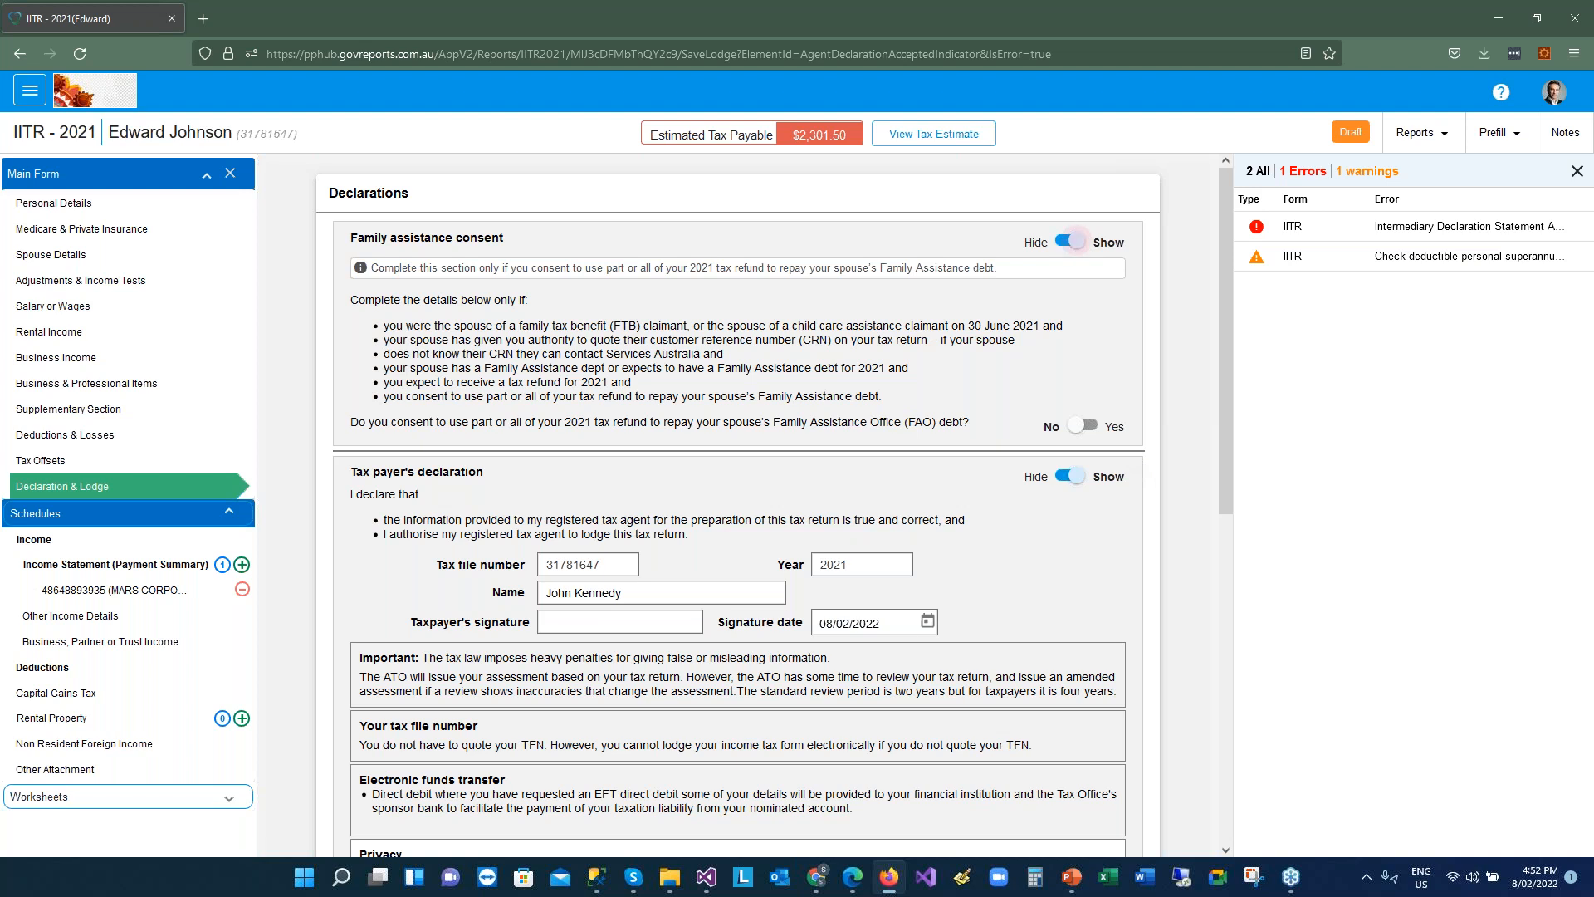
click(1074, 241)
click(1074, 290)
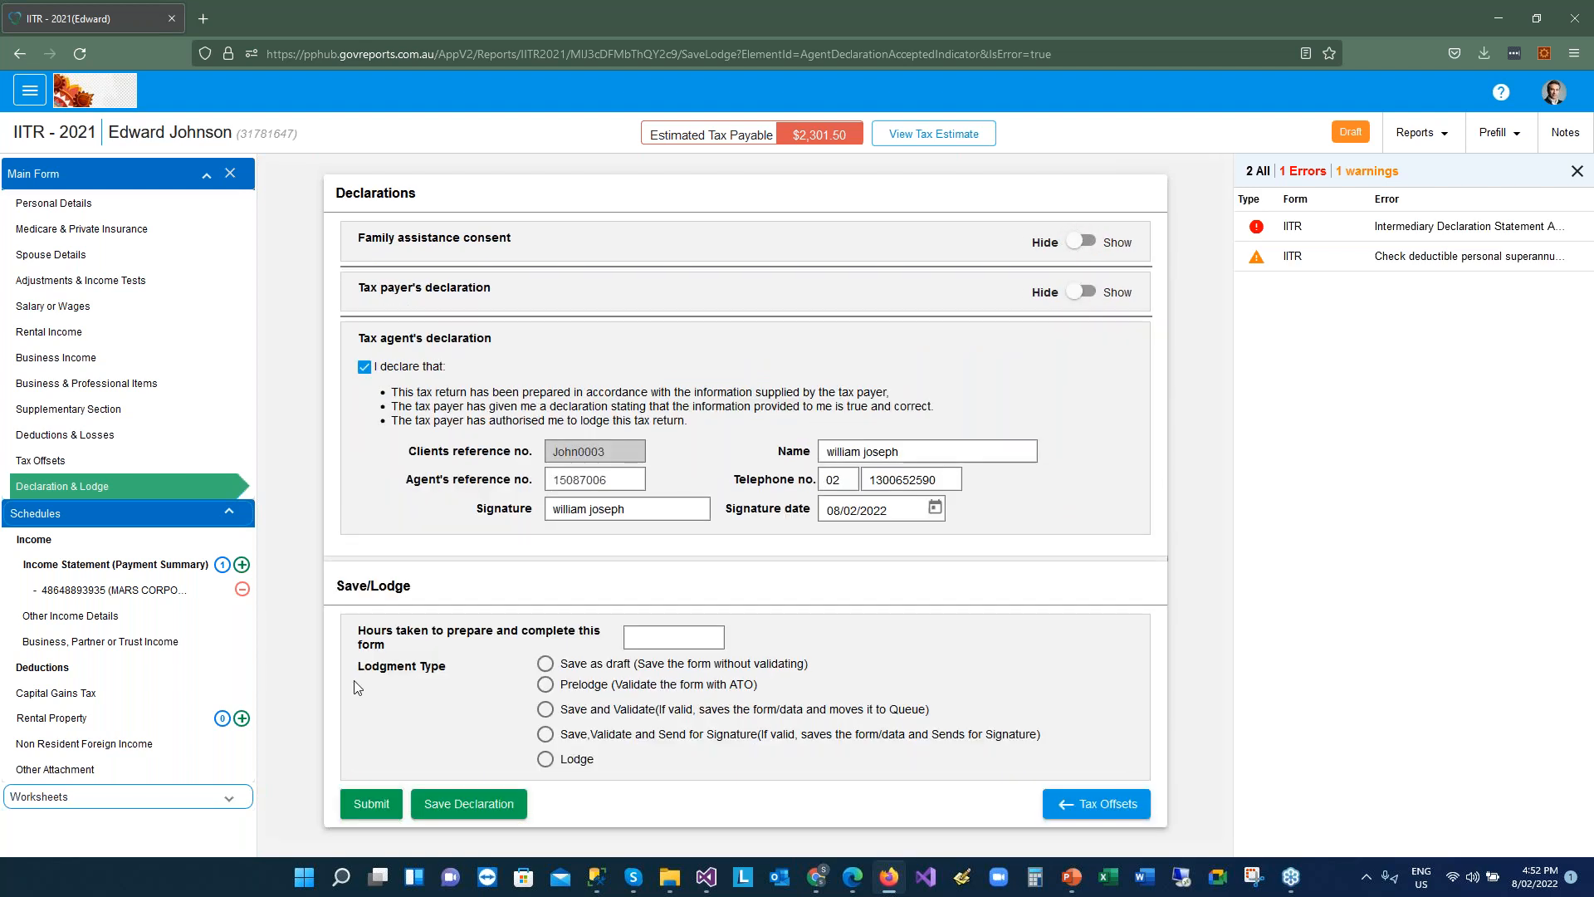
click(452, 810)
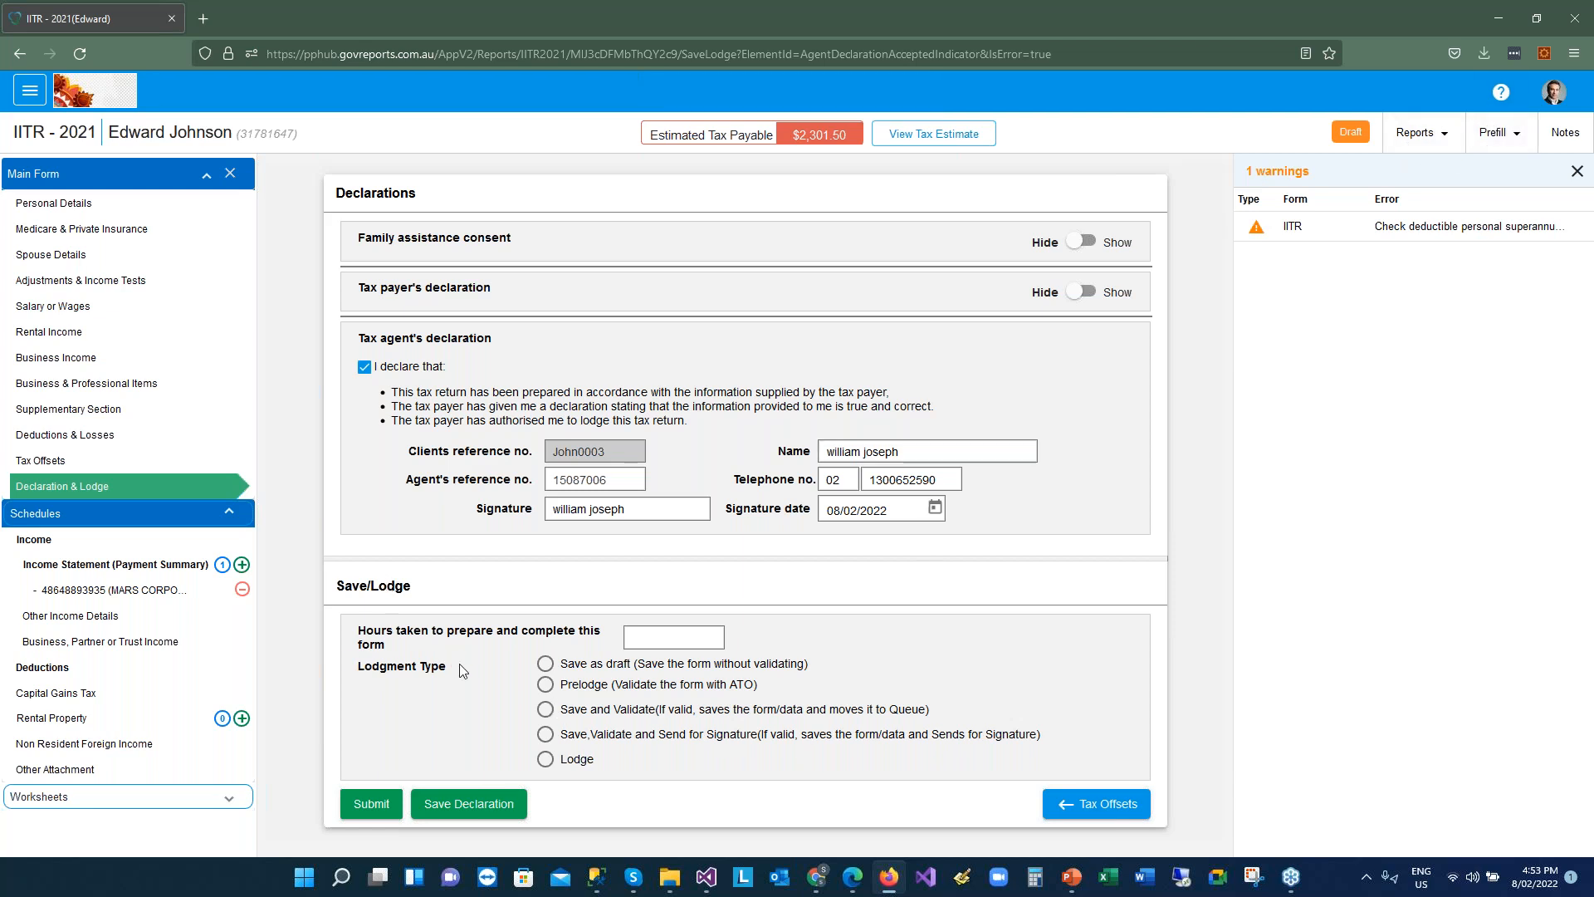
Try Prelodge and Lodge, then settle on Save and Validate as the lodgment type
click(545, 684)
click(545, 761)
click(546, 711)
click(1453, 22)
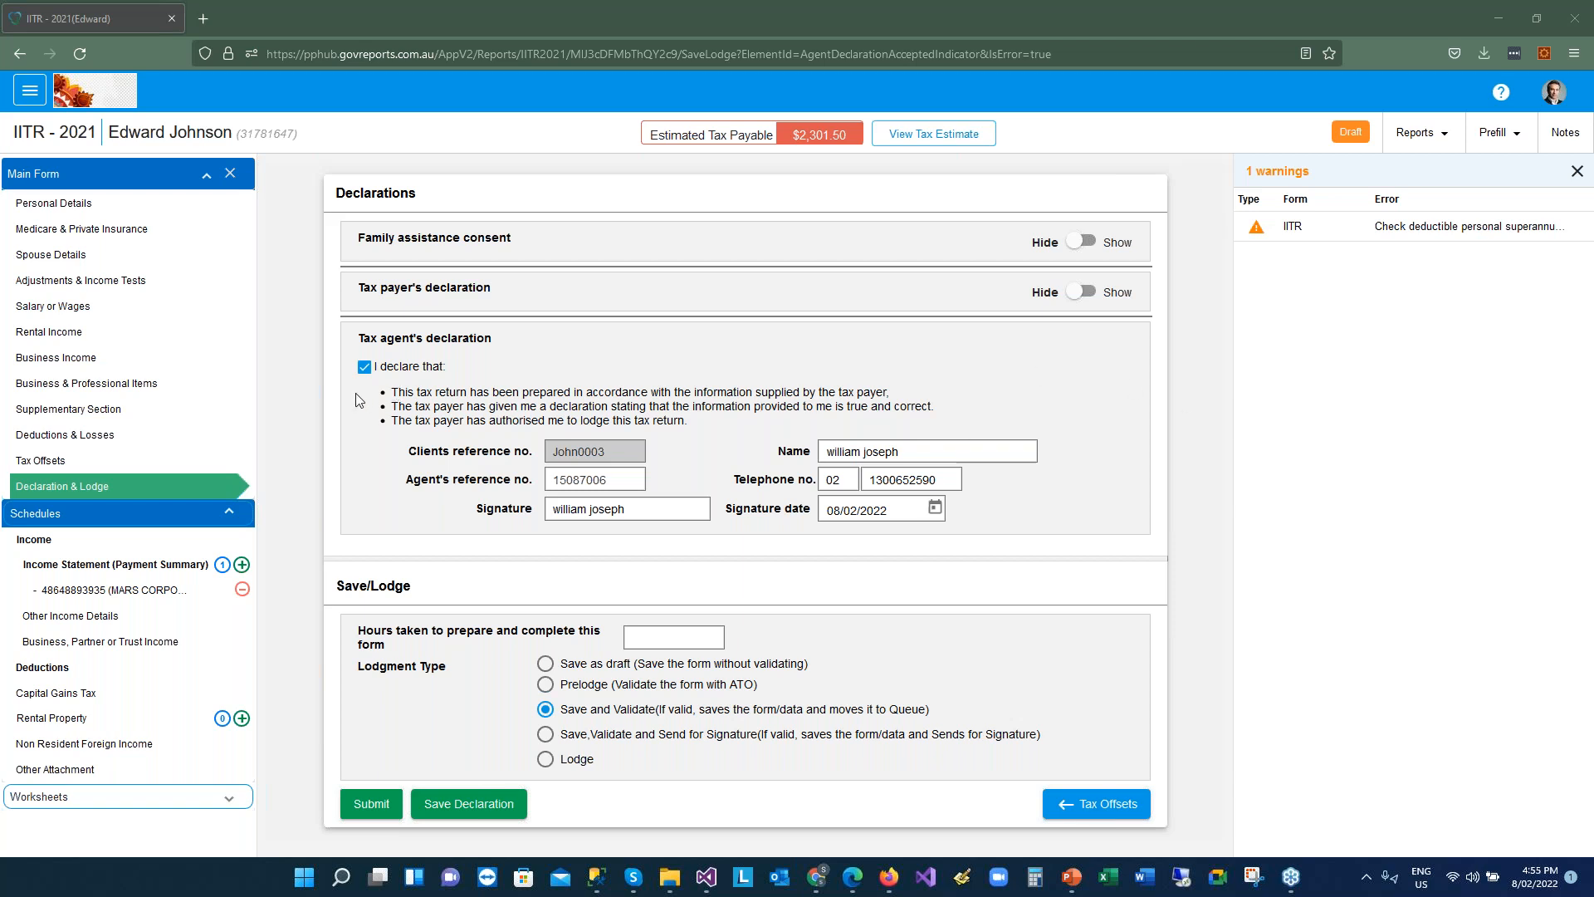
Visit Business Income, then in Declaration & Lodge choose Save, Validate and Send for Signature
click(81, 366)
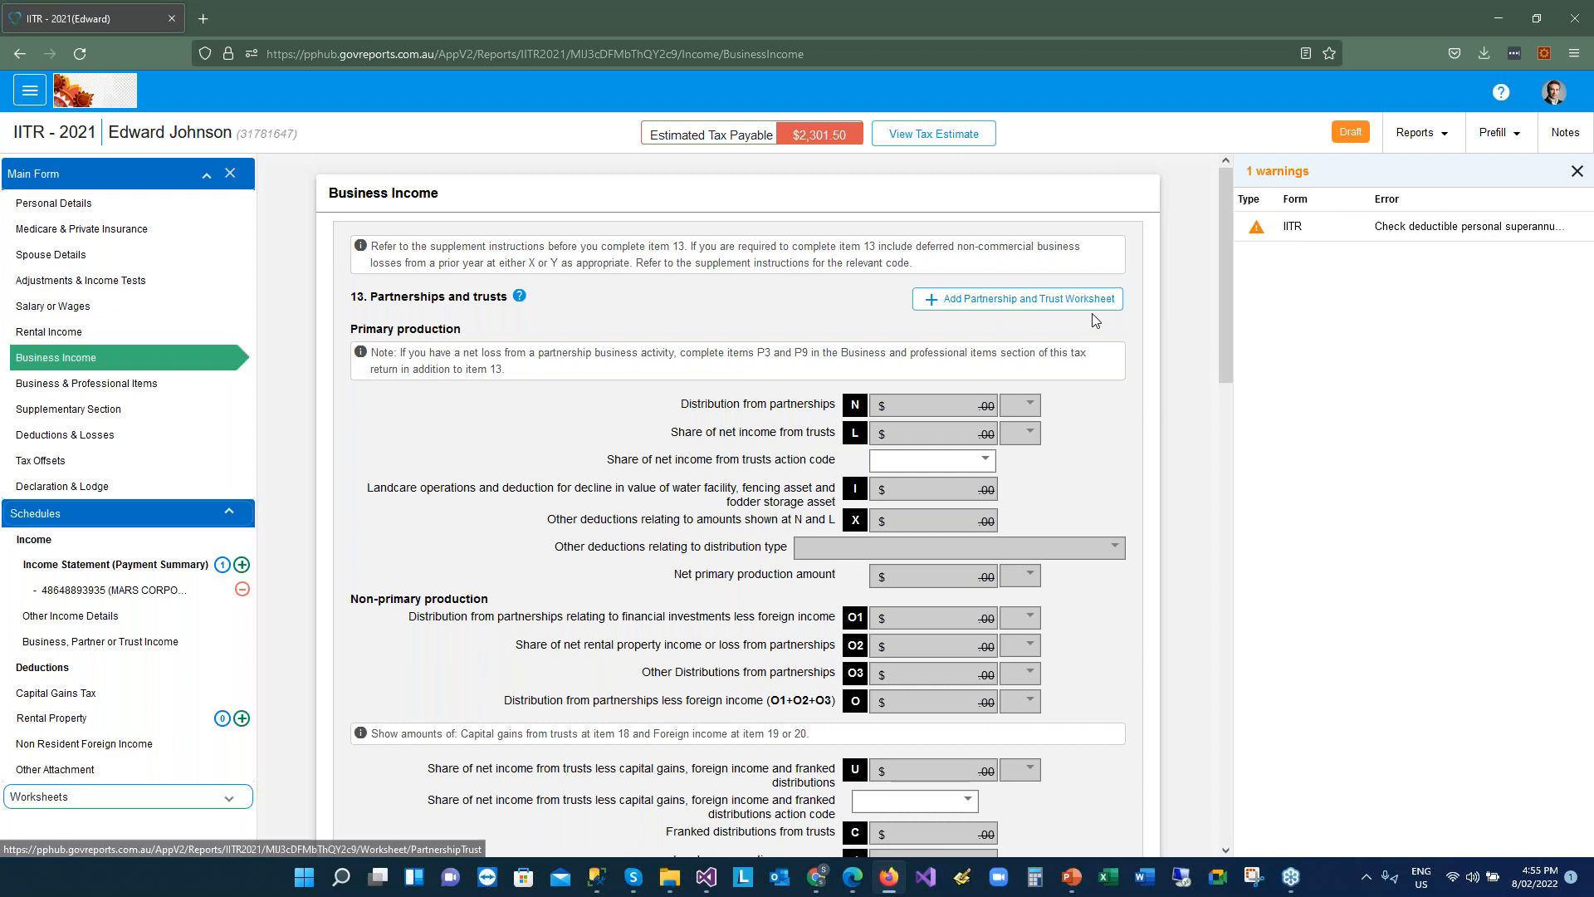
drag(1223, 286, 1227, 710)
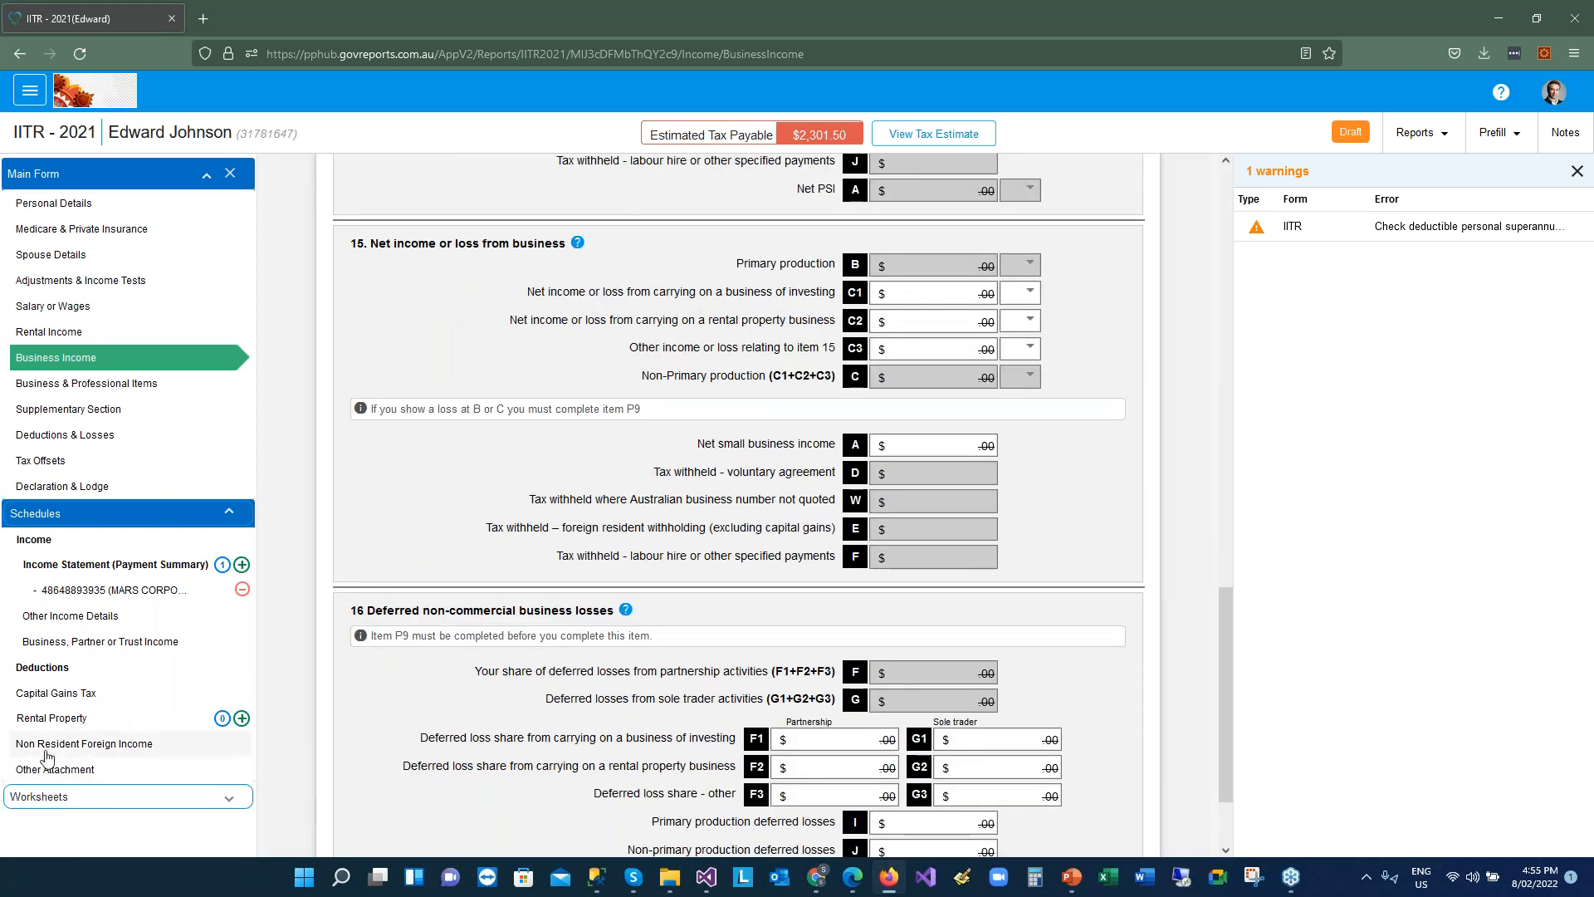
click(50, 490)
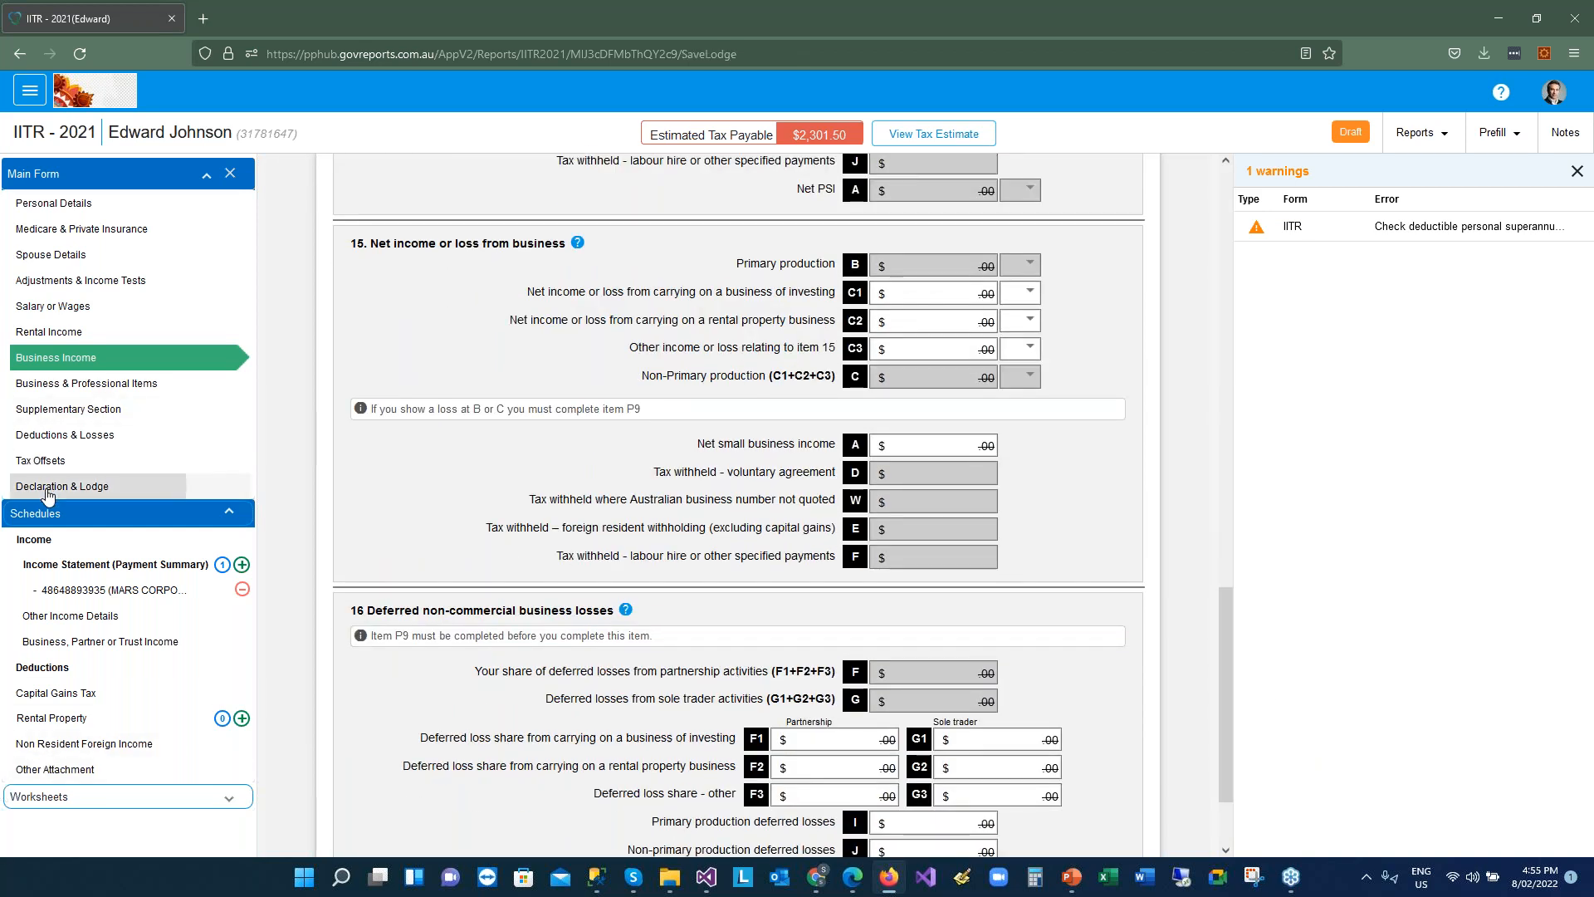
click(546, 734)
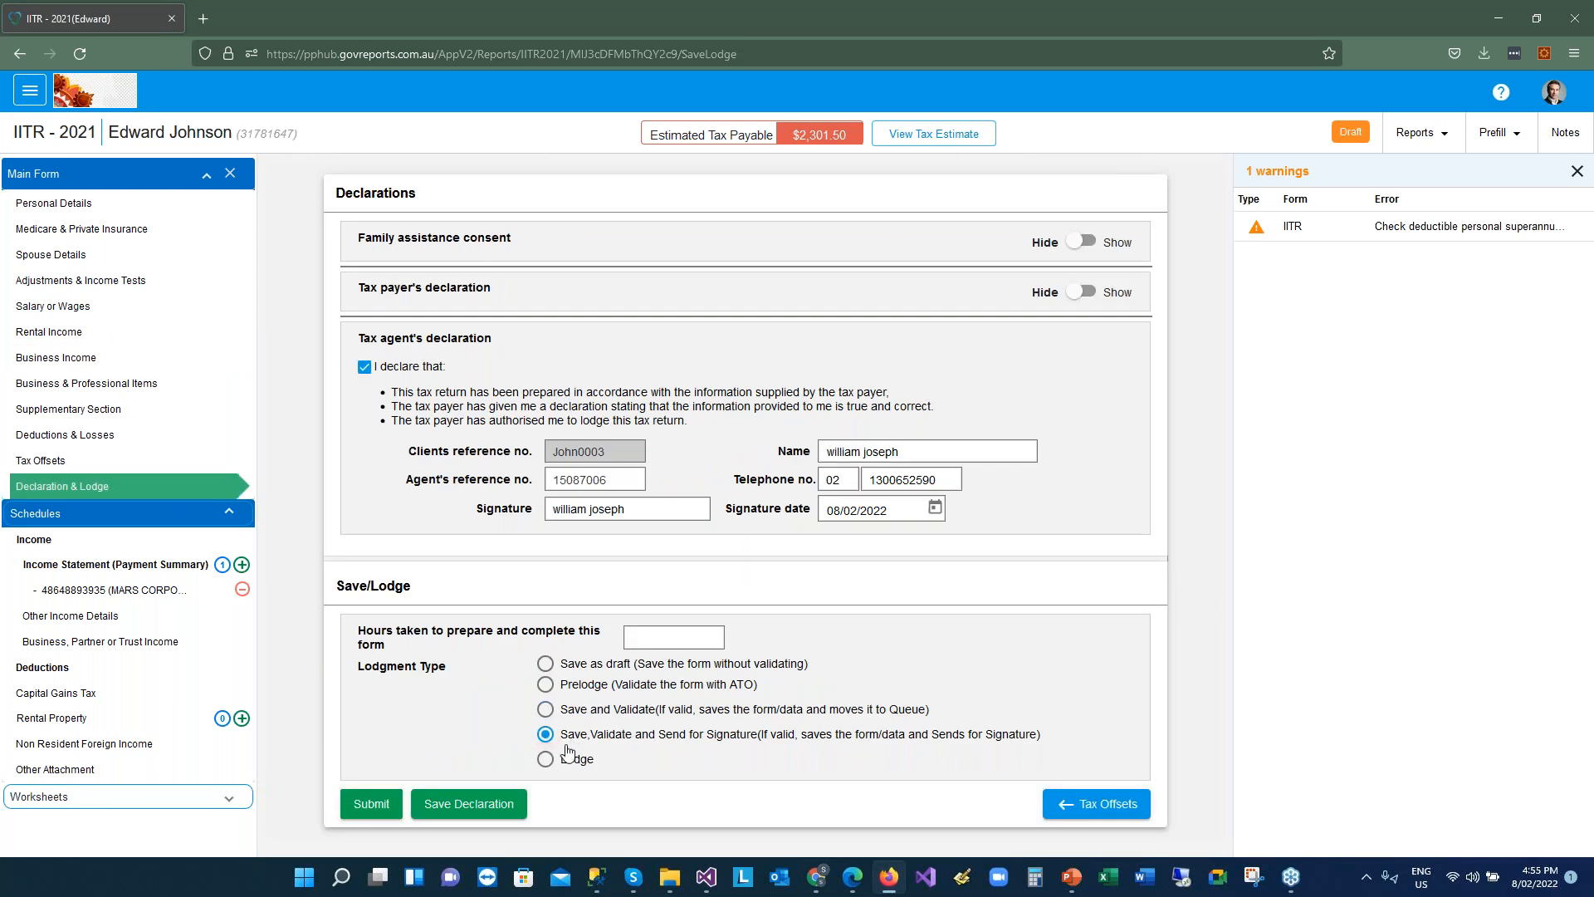
Submit the return, opening Digital Authentication's Prepare page with the ITR PDF attached
click(368, 806)
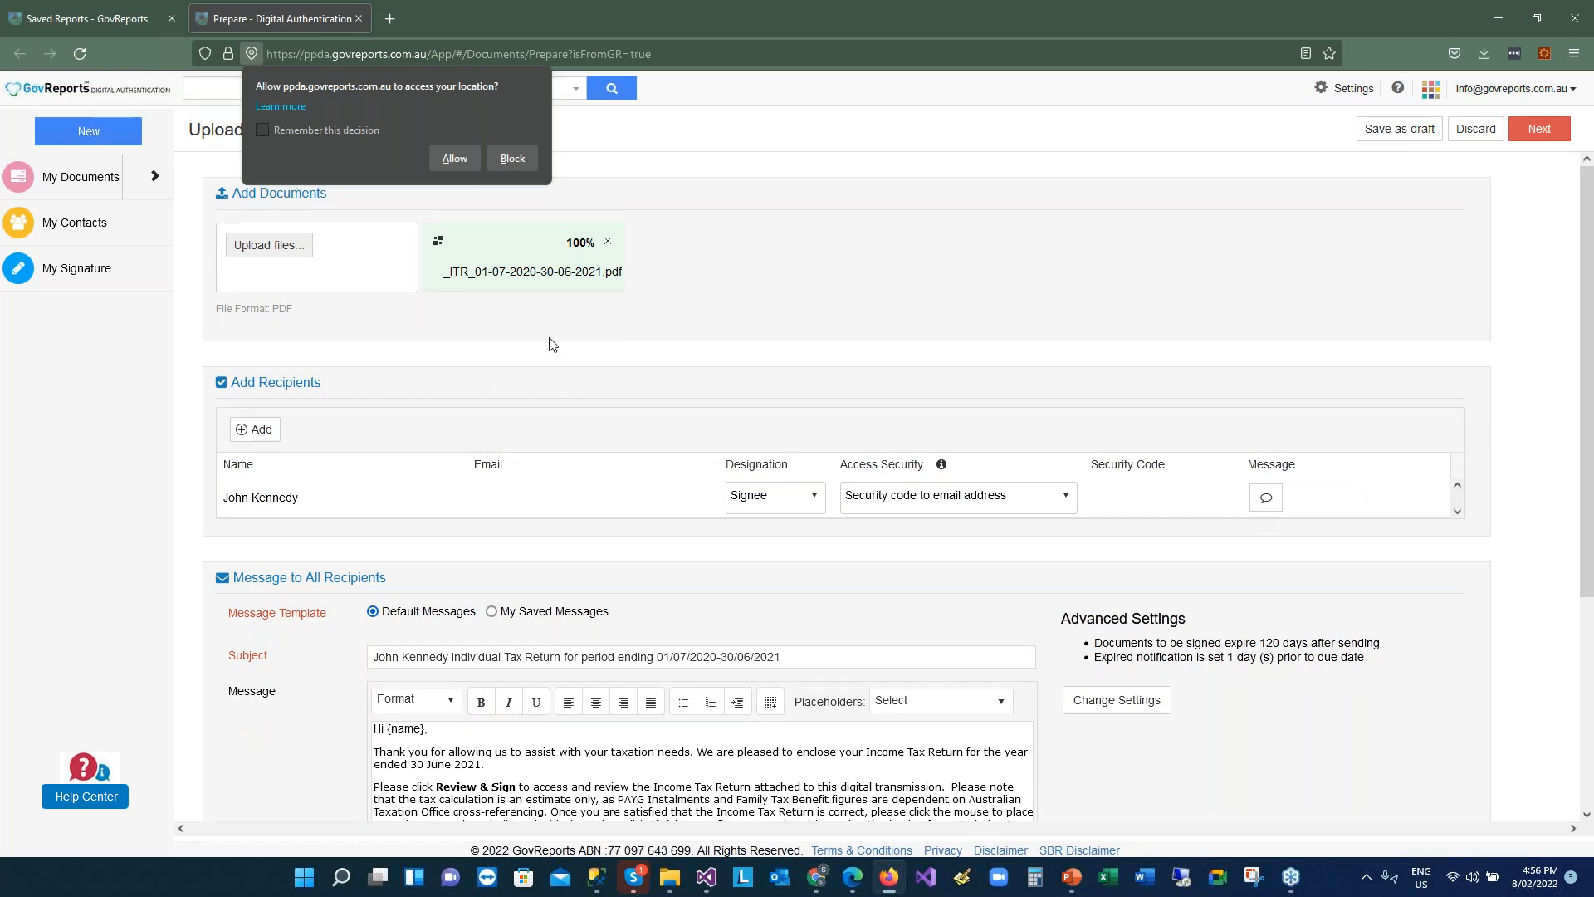
Block the site's location request and select the recipient row's Email cell
click(527, 154)
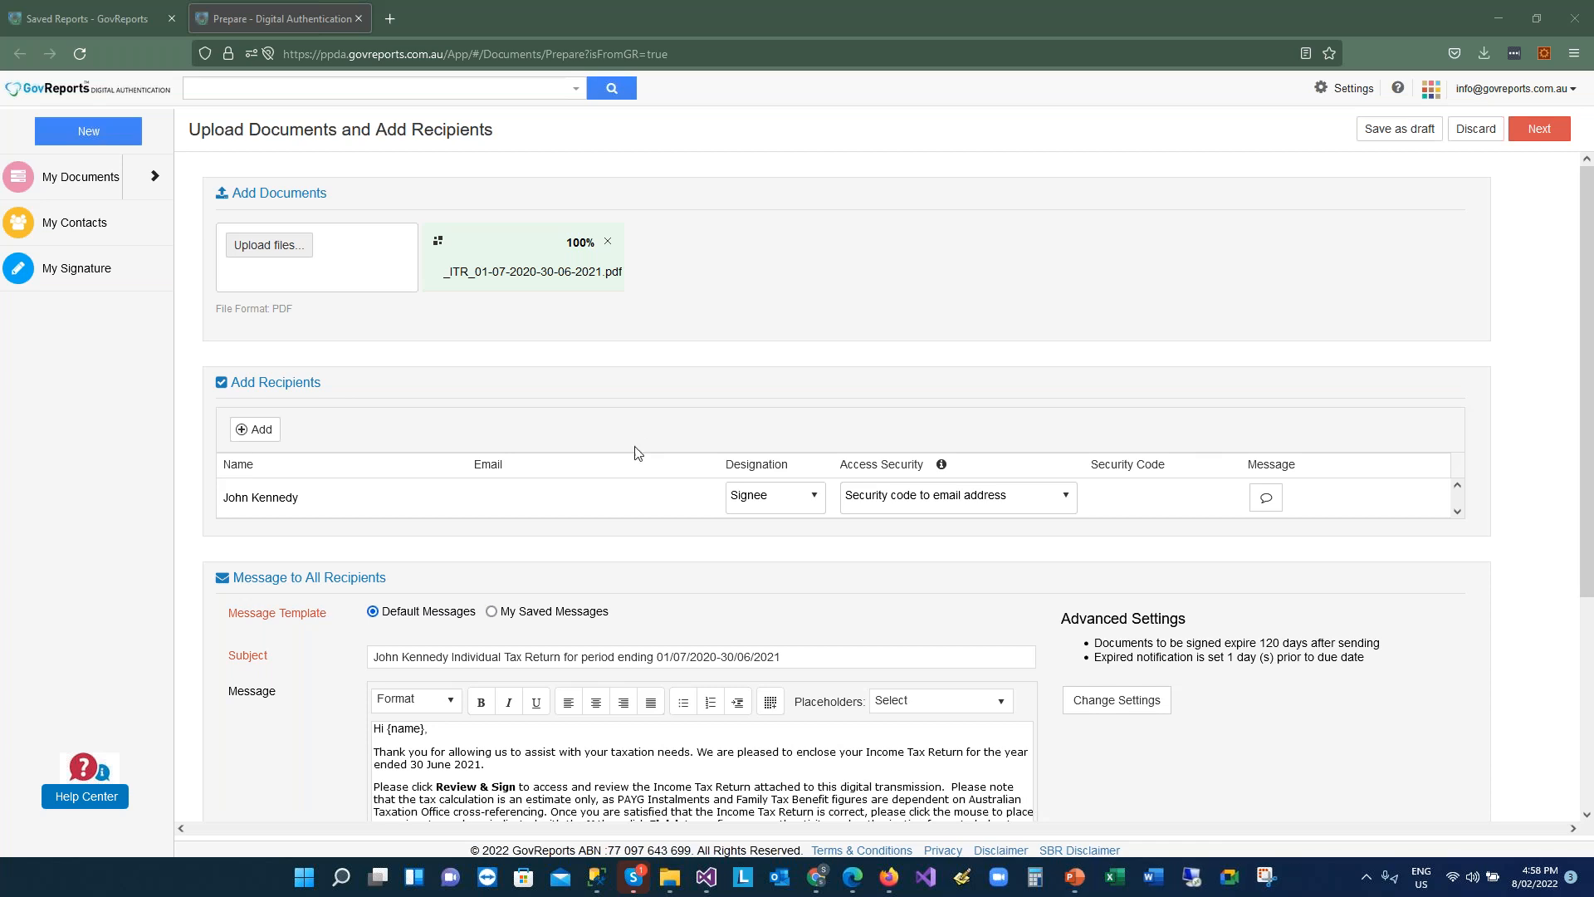
click(564, 500)
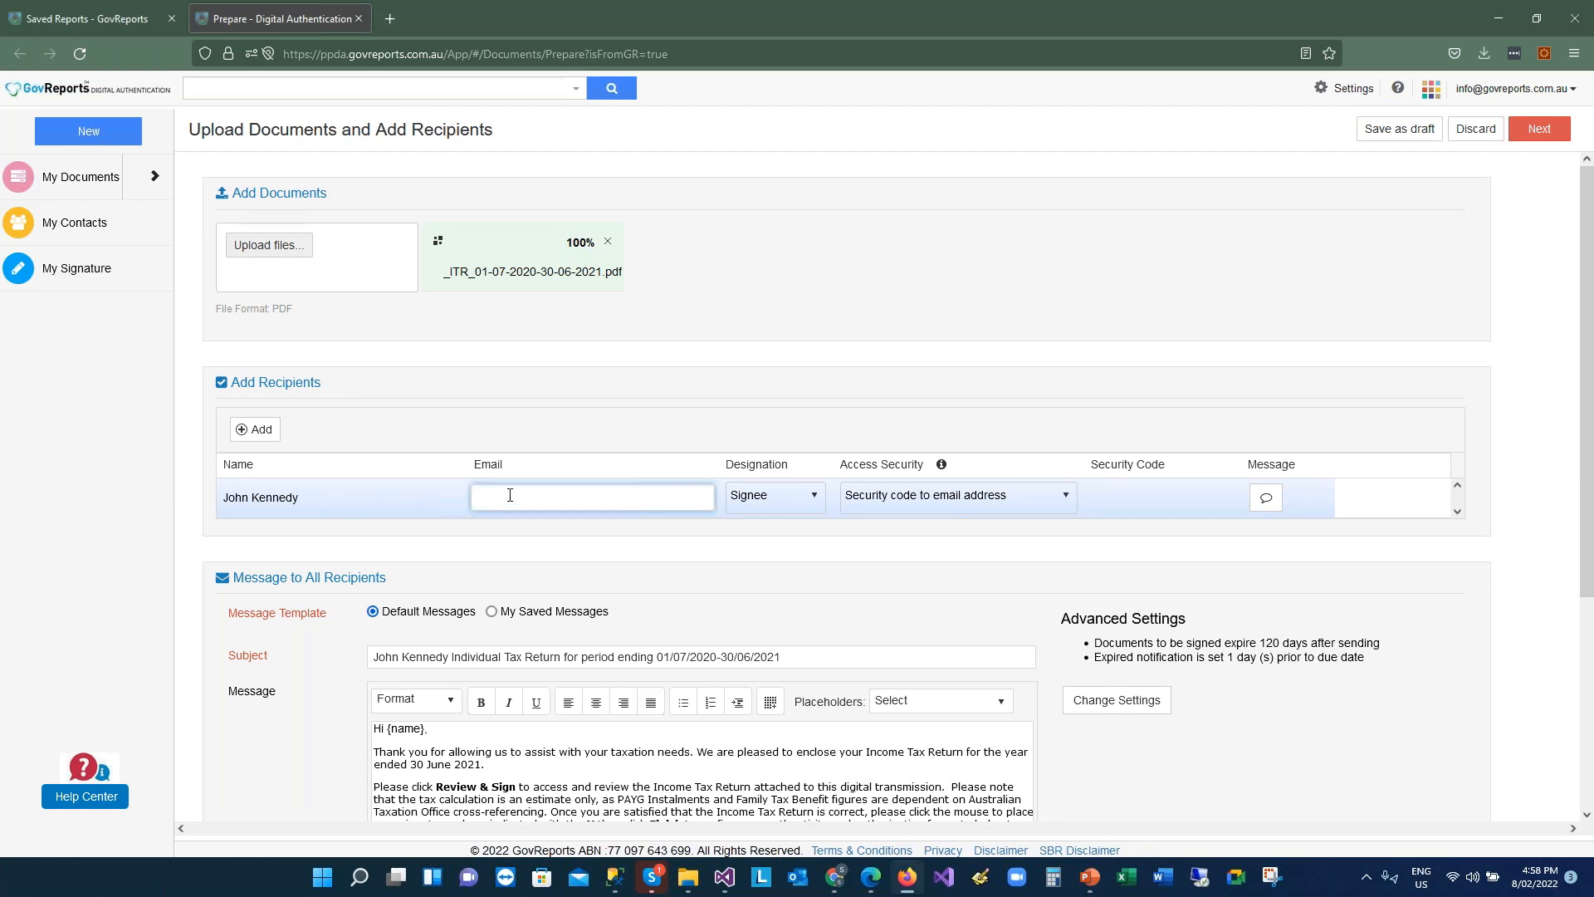
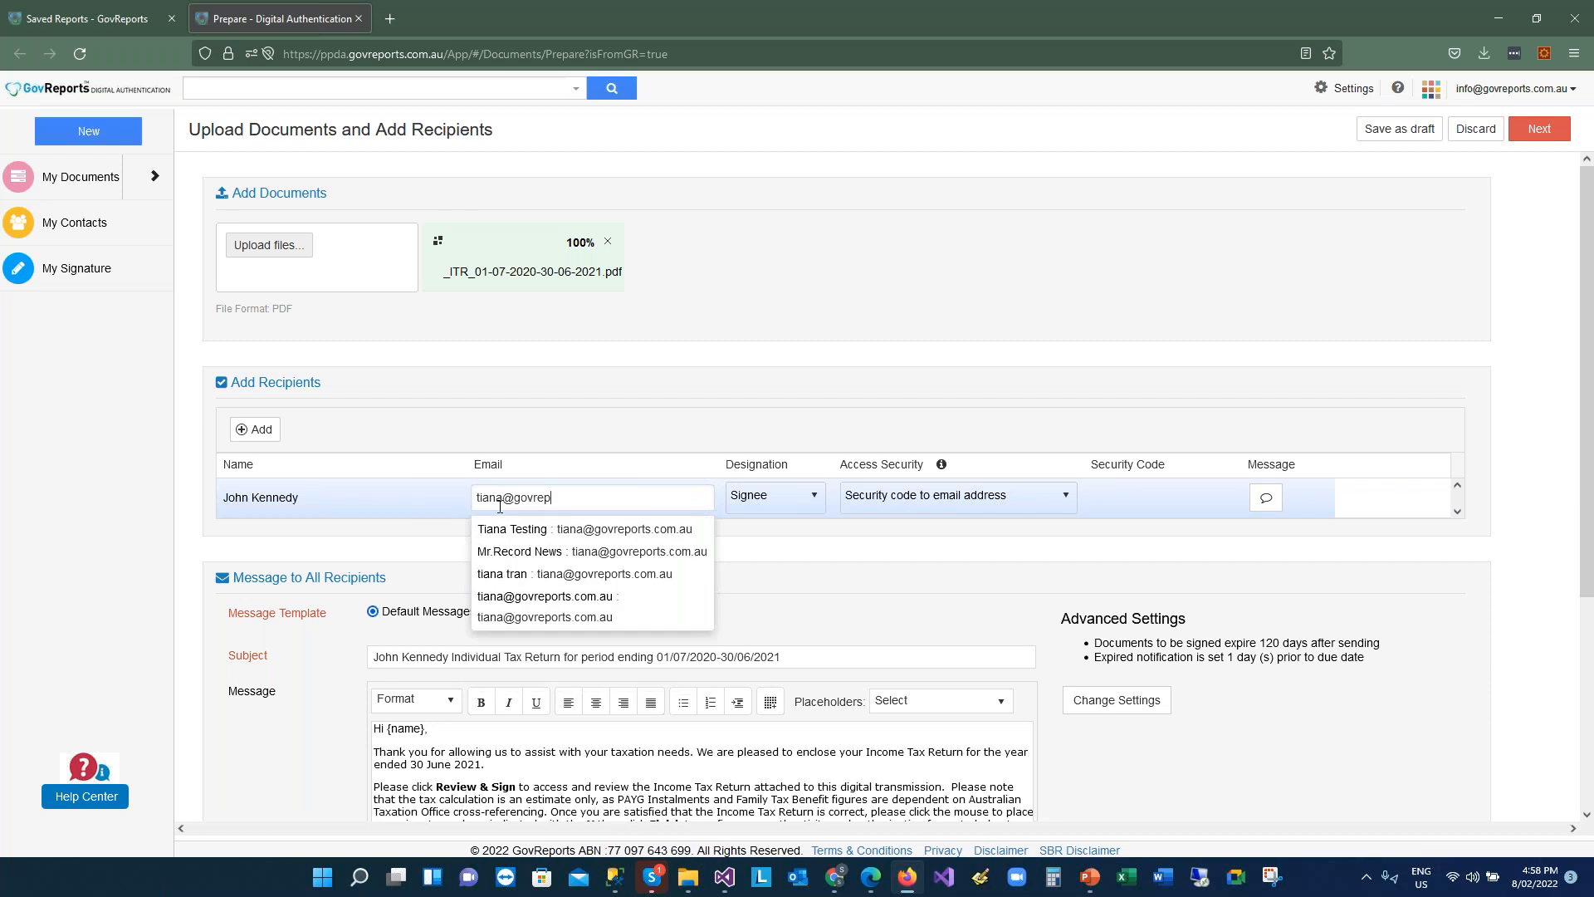
Enter the contact's e-mail, pick the saved contact as Signee recipient, and add another recipient row
click(662, 527)
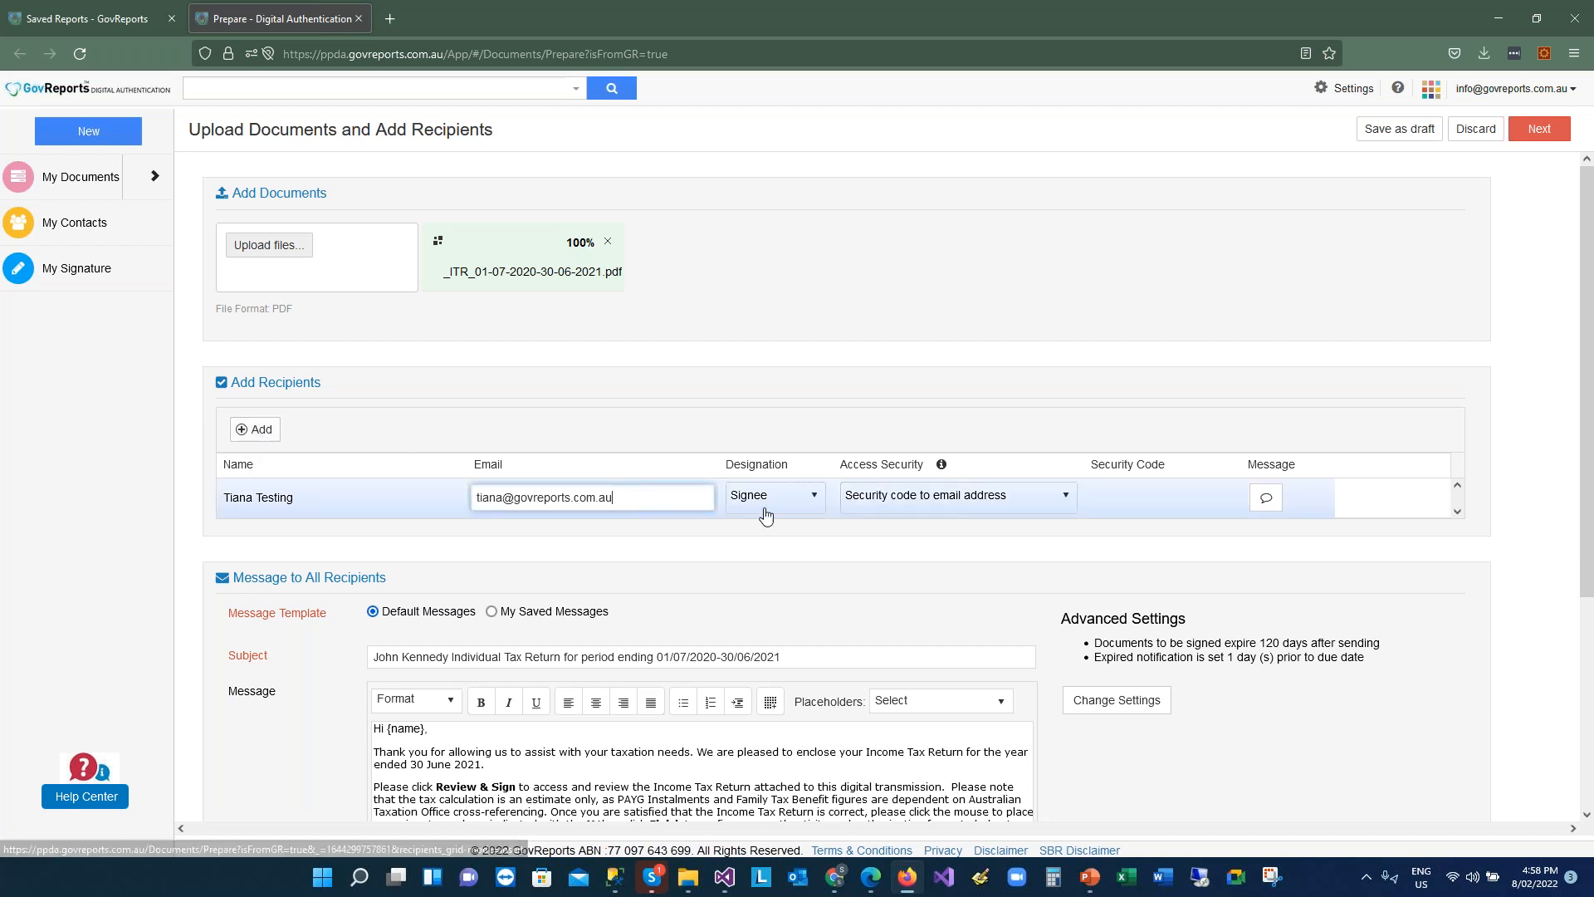
click(816, 506)
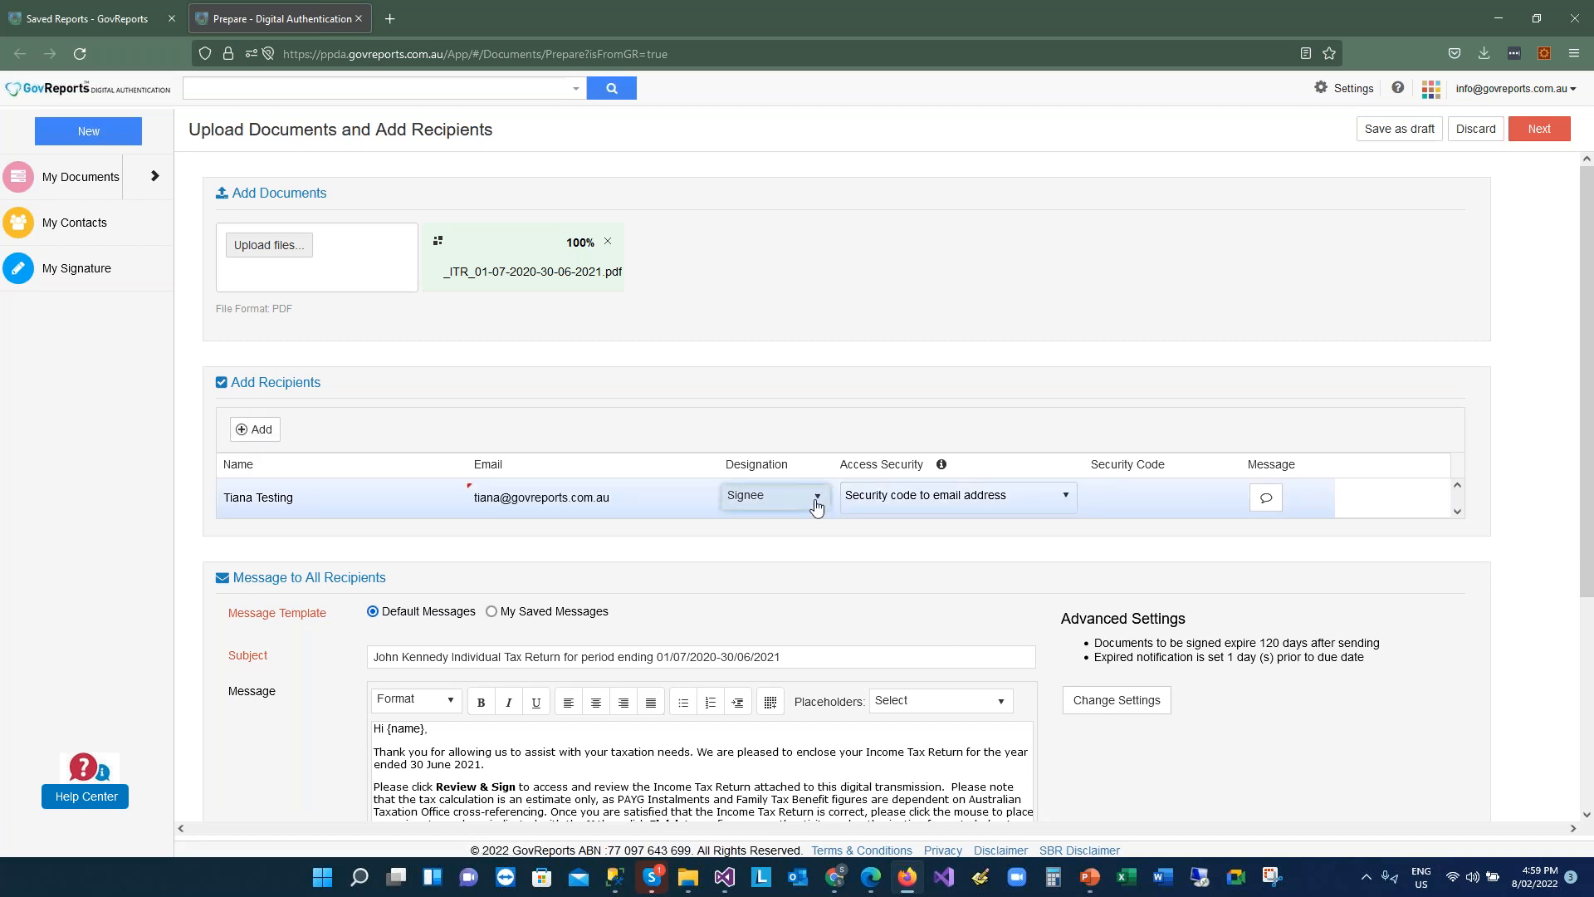
click(816, 500)
click(813, 499)
click(259, 429)
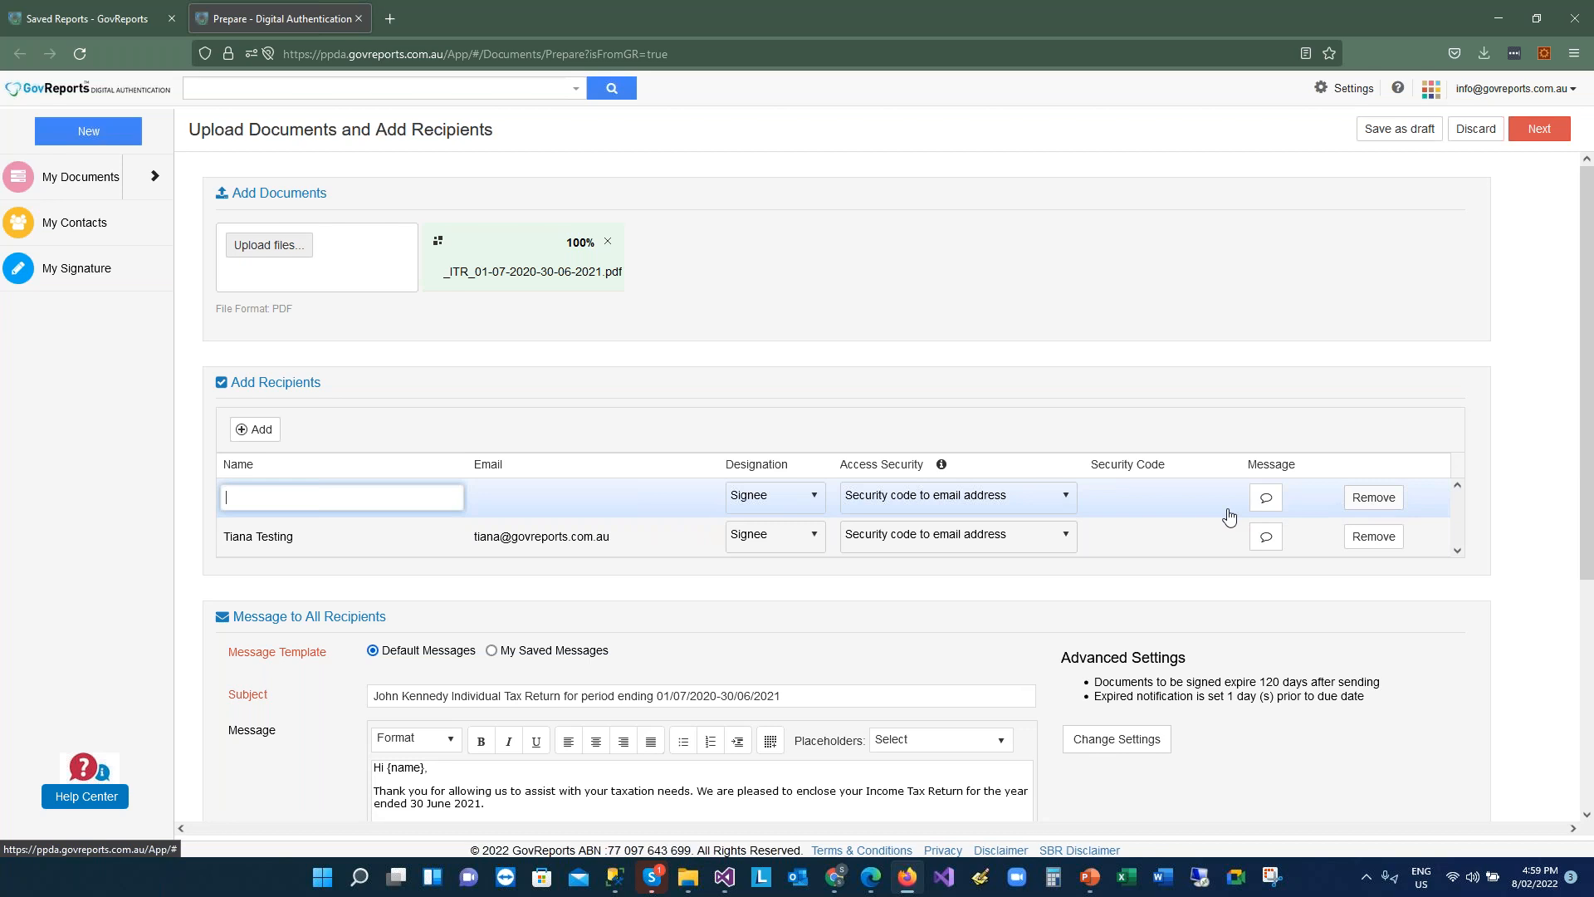
Remove the blank recipient row marked 'Name required!' from the Add Recipients table
click(814, 501)
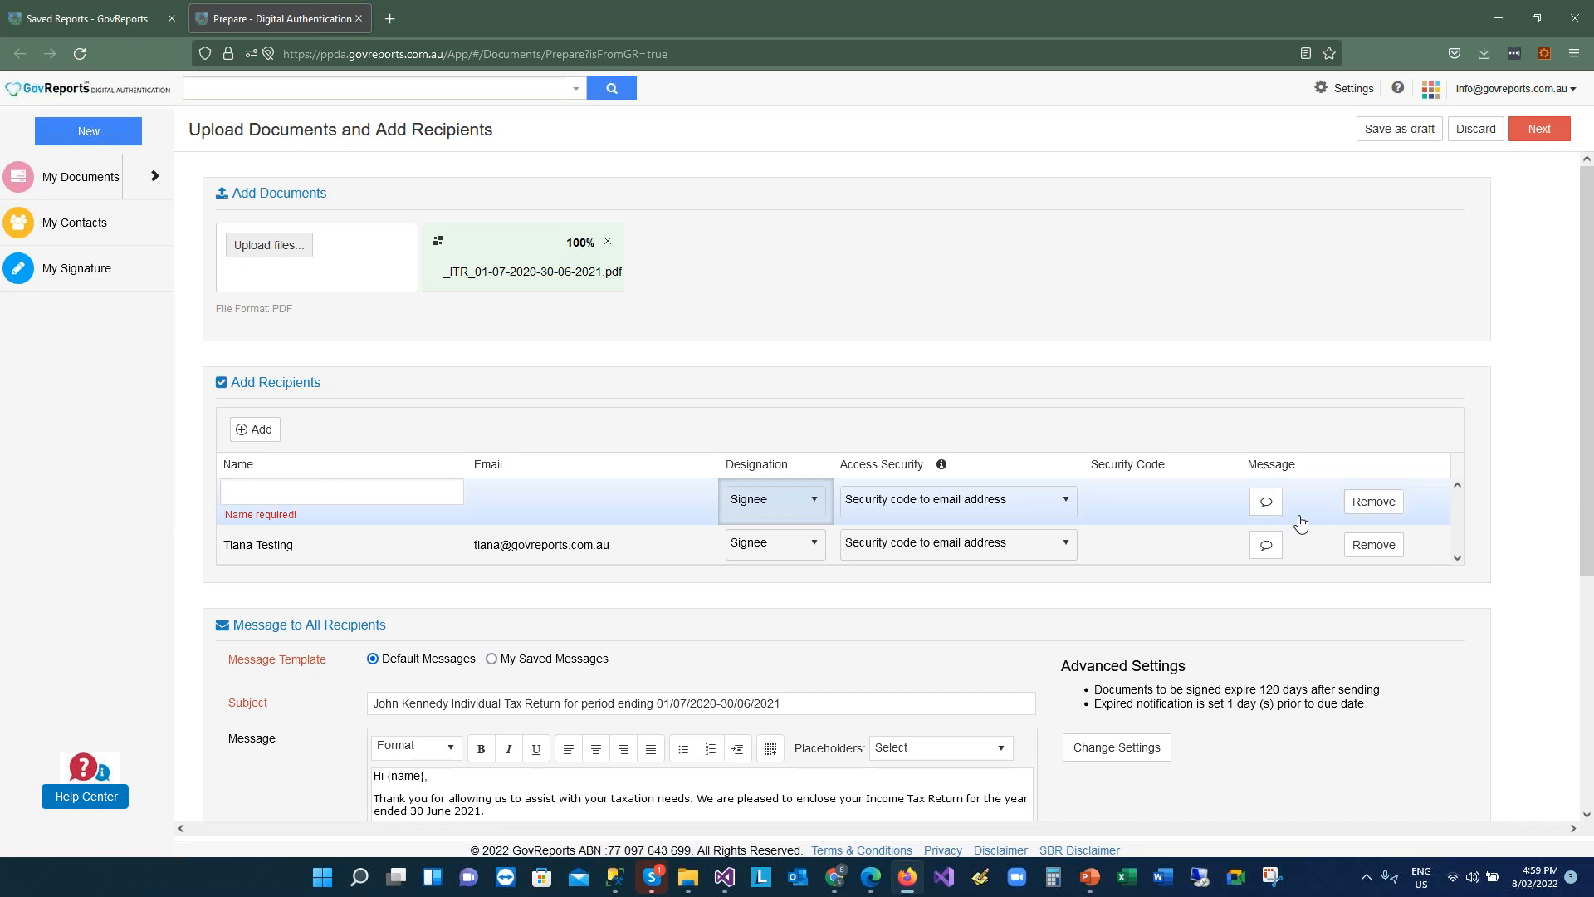
click(1371, 503)
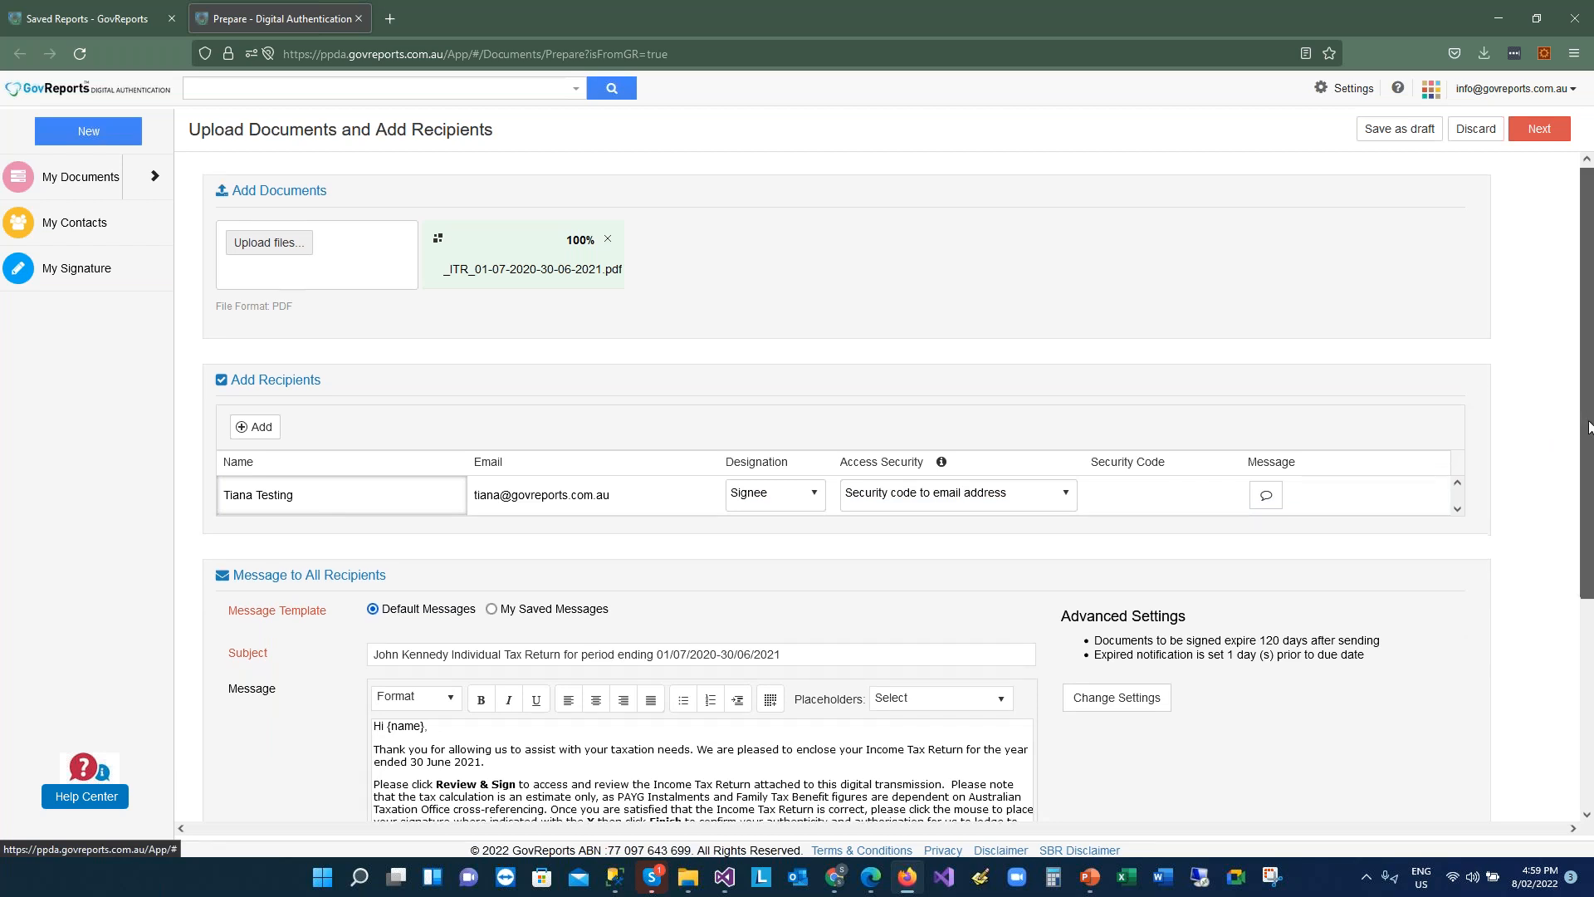
drag(1588, 421, 1588, 502)
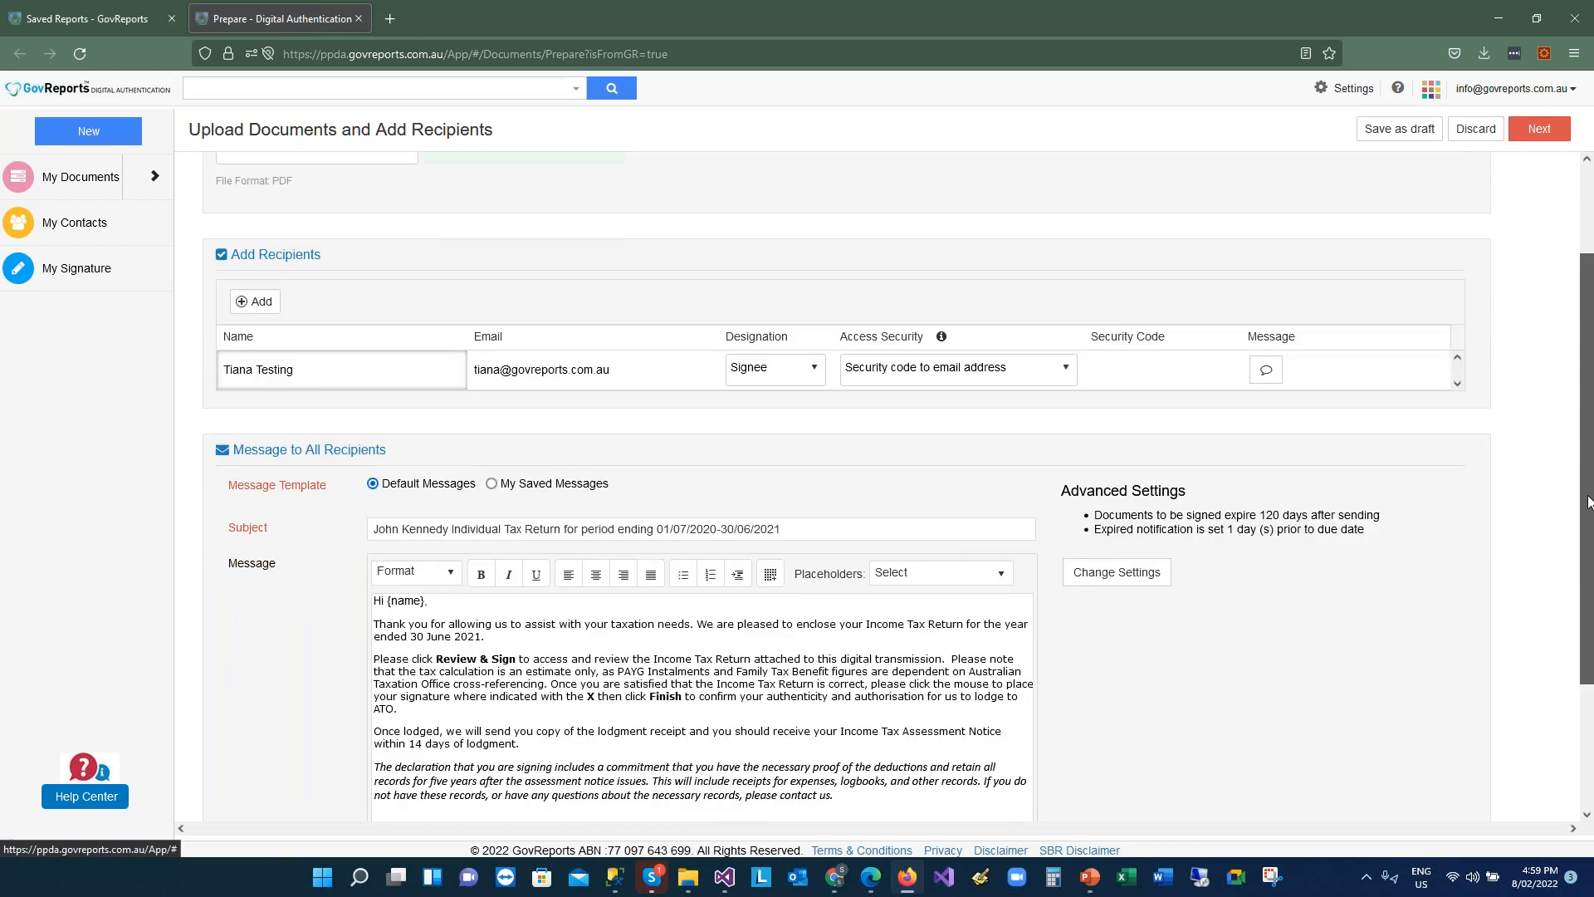
scroll(1588, 502, down, 3)
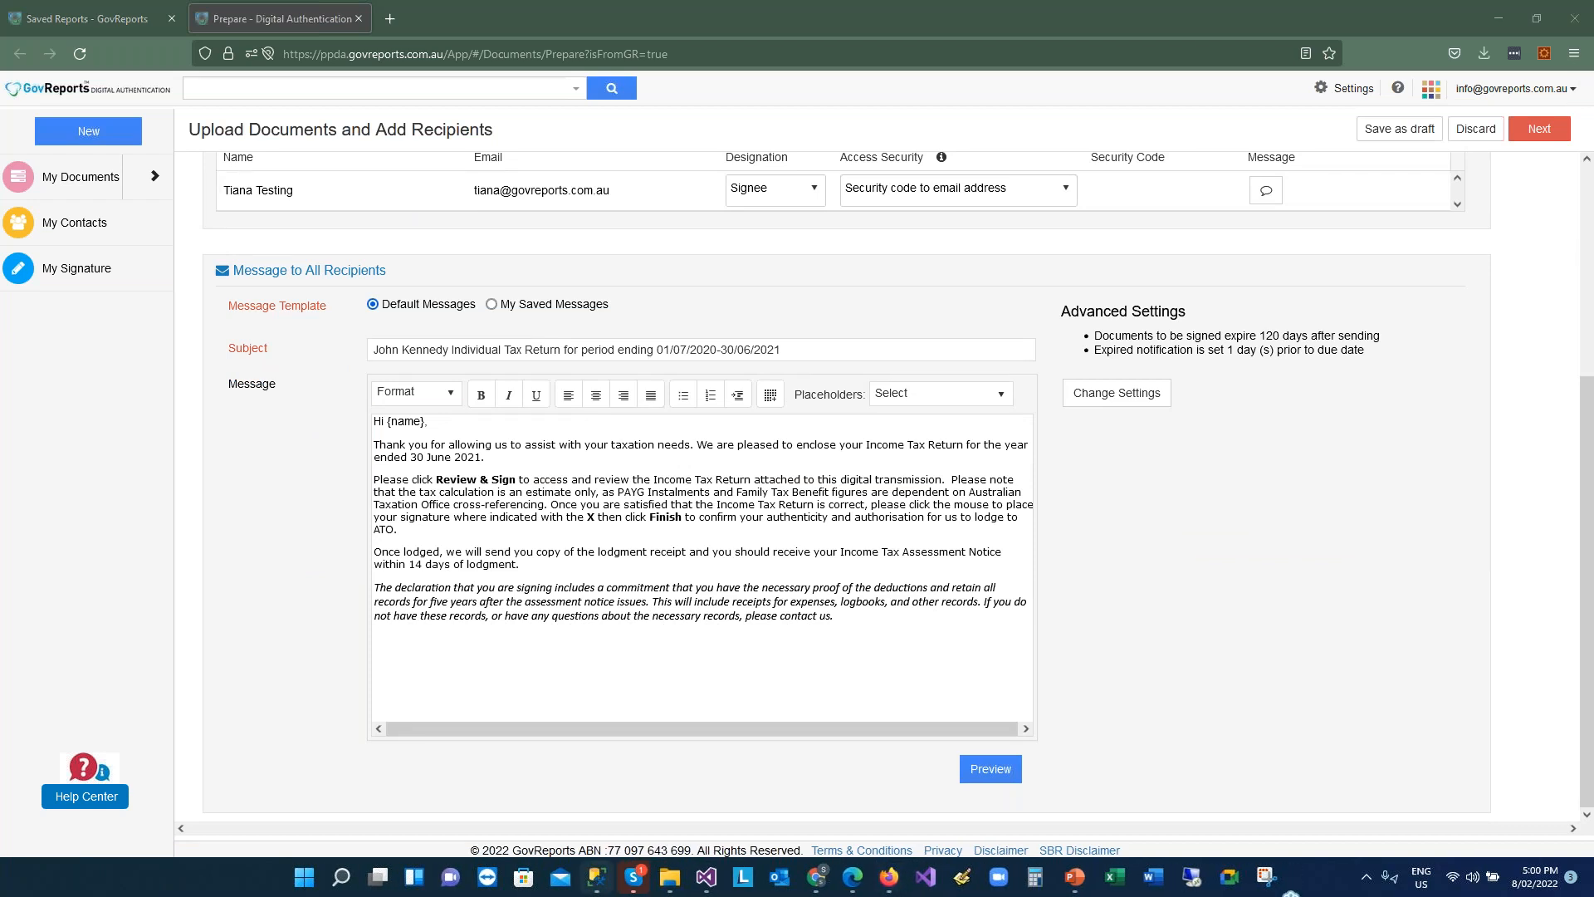
mouse_move(596, 876)
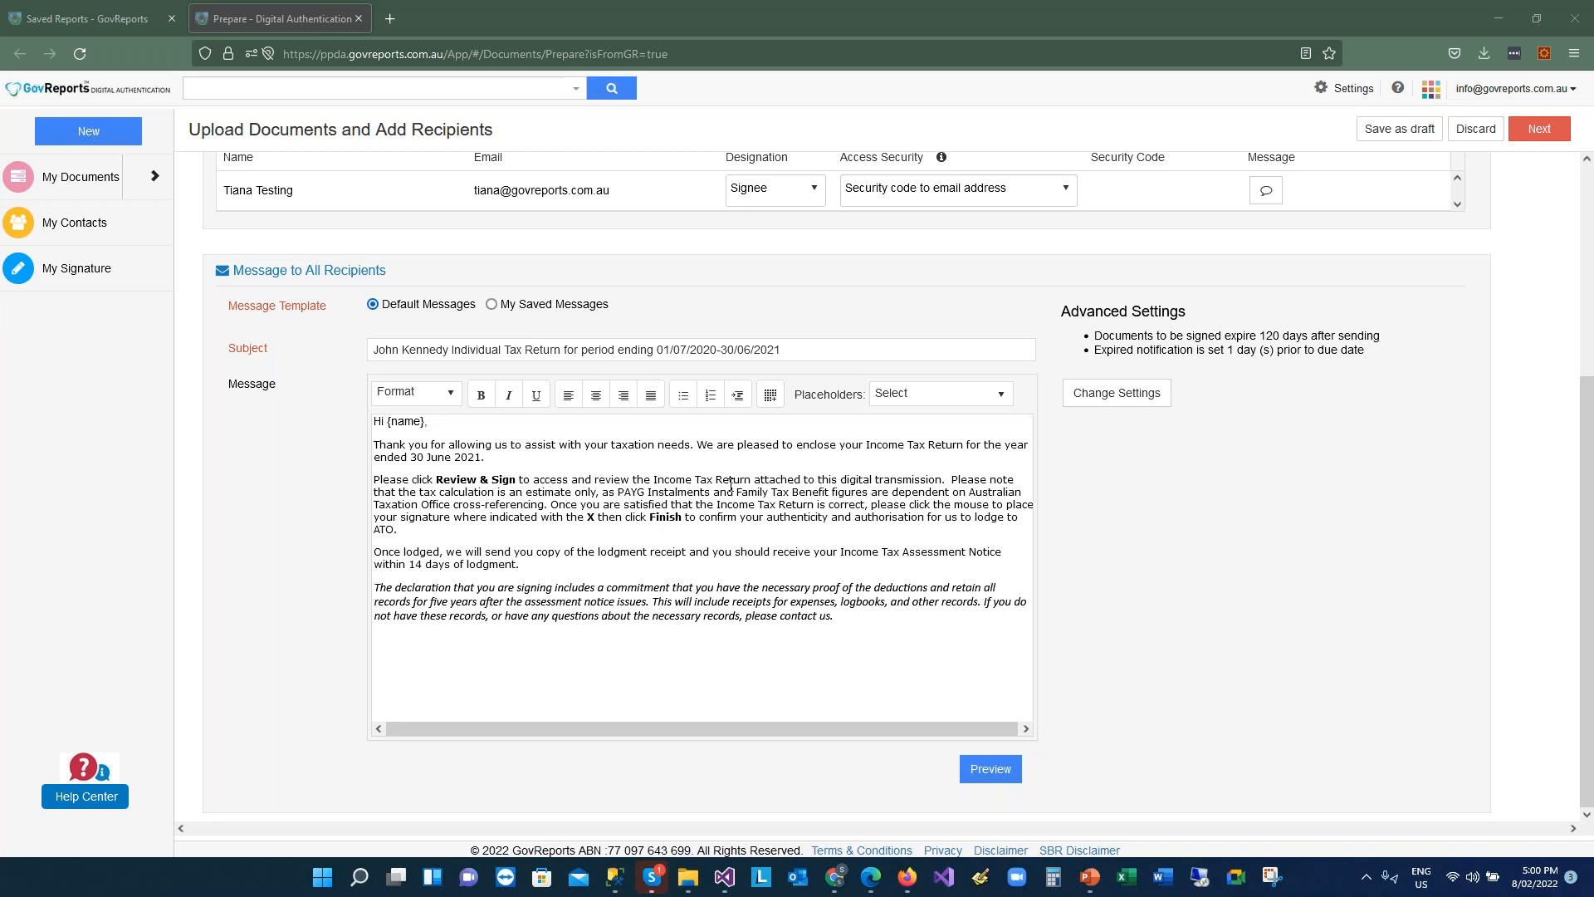
click(641, 487)
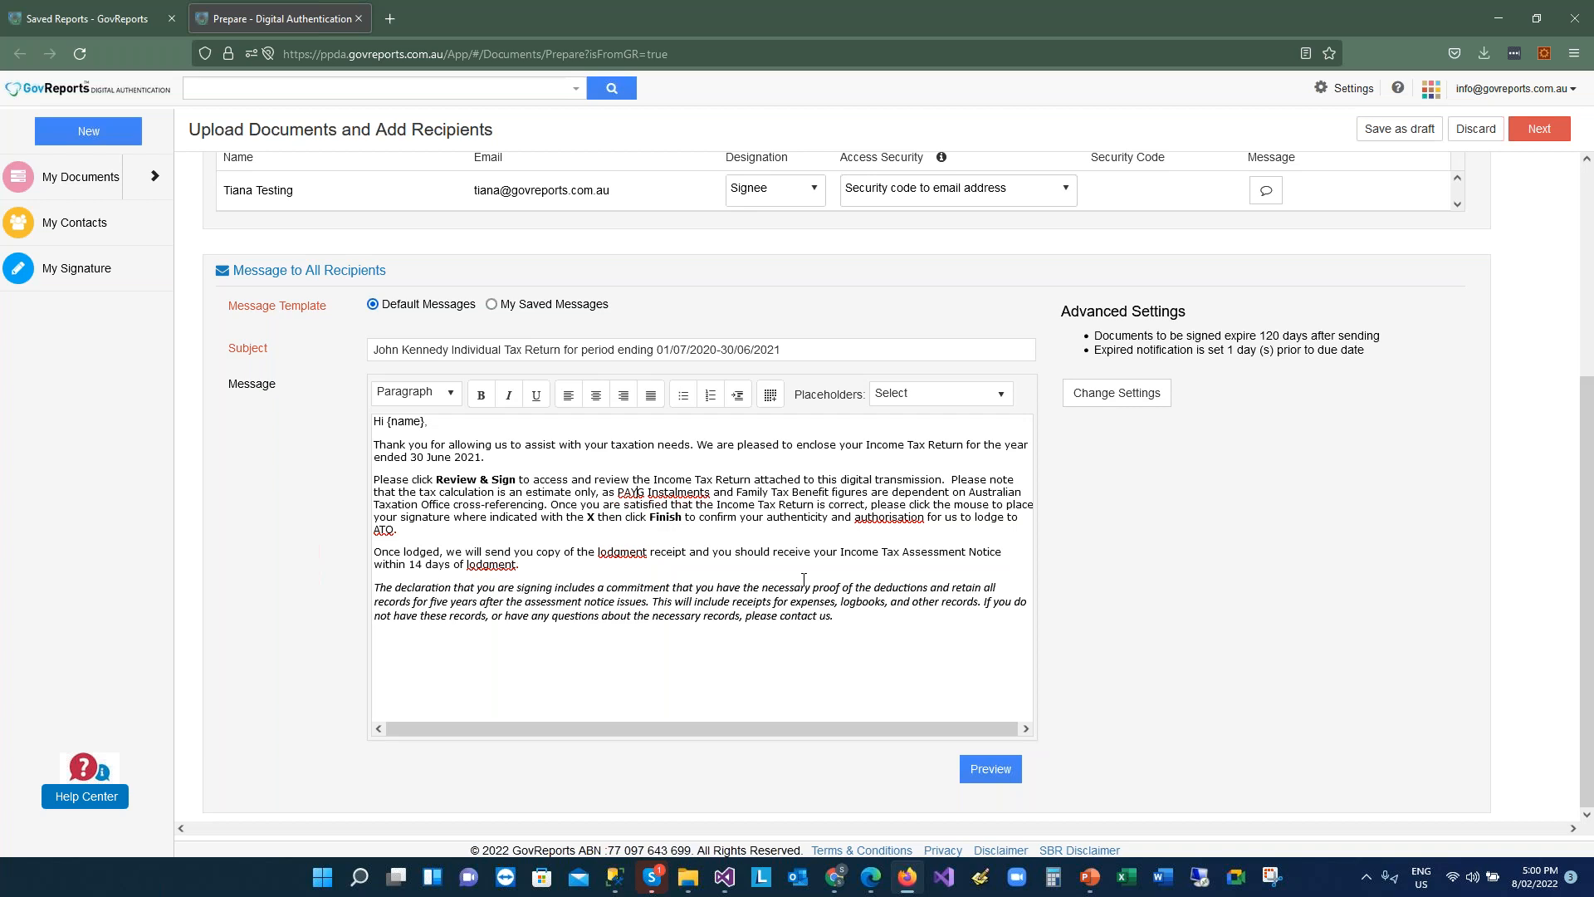
Set documents to expire in 30 days, with an expiry notification 1 day before
click(1125, 398)
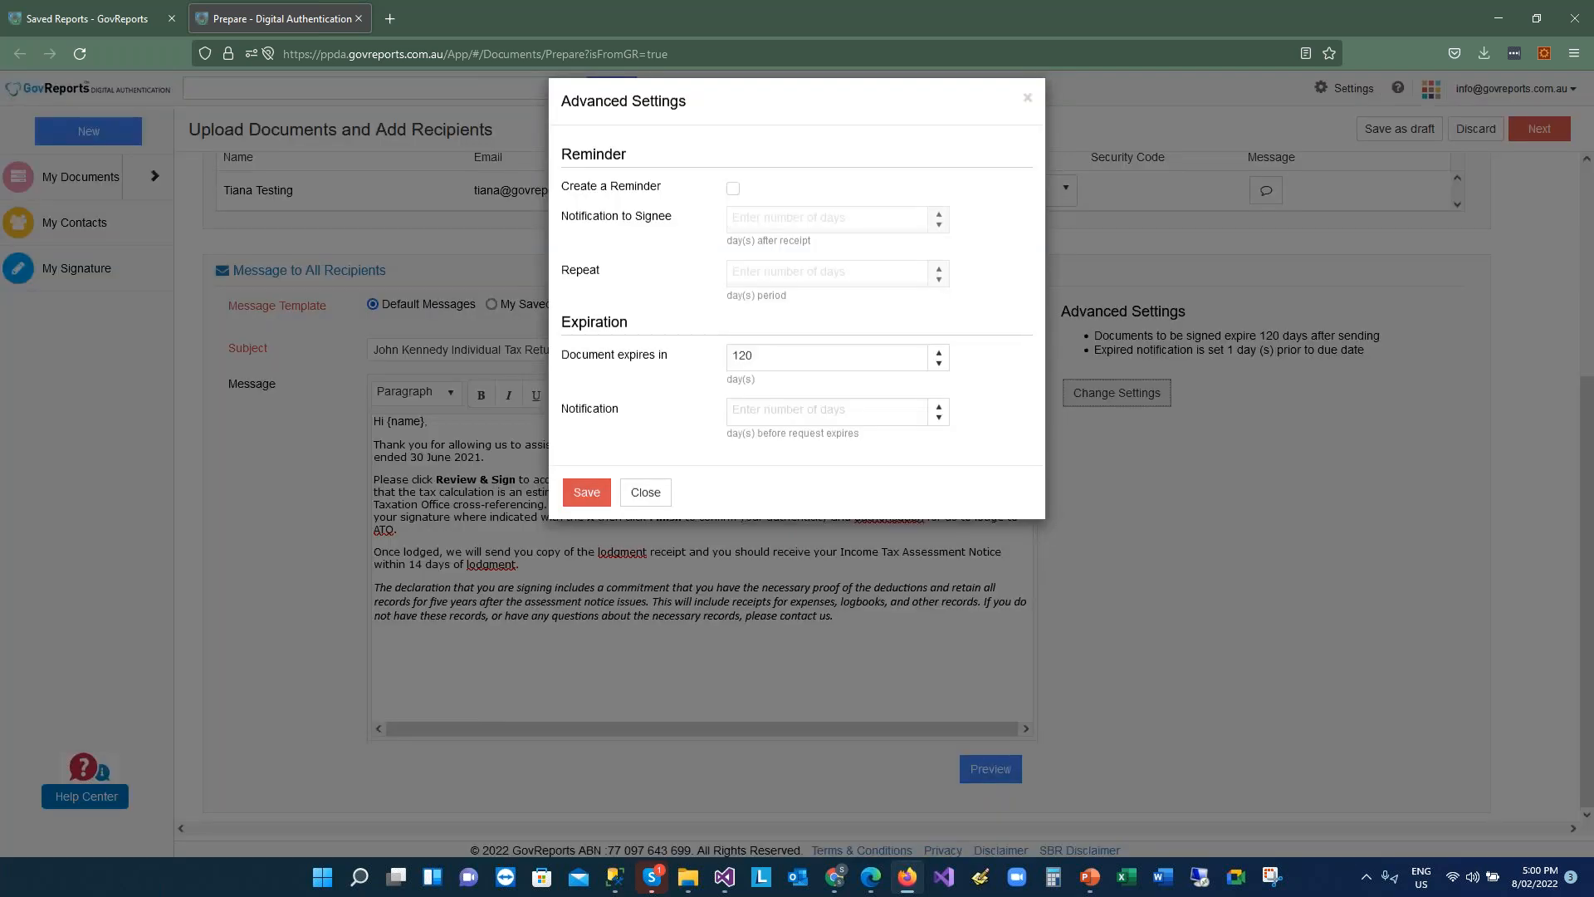
click(813, 374)
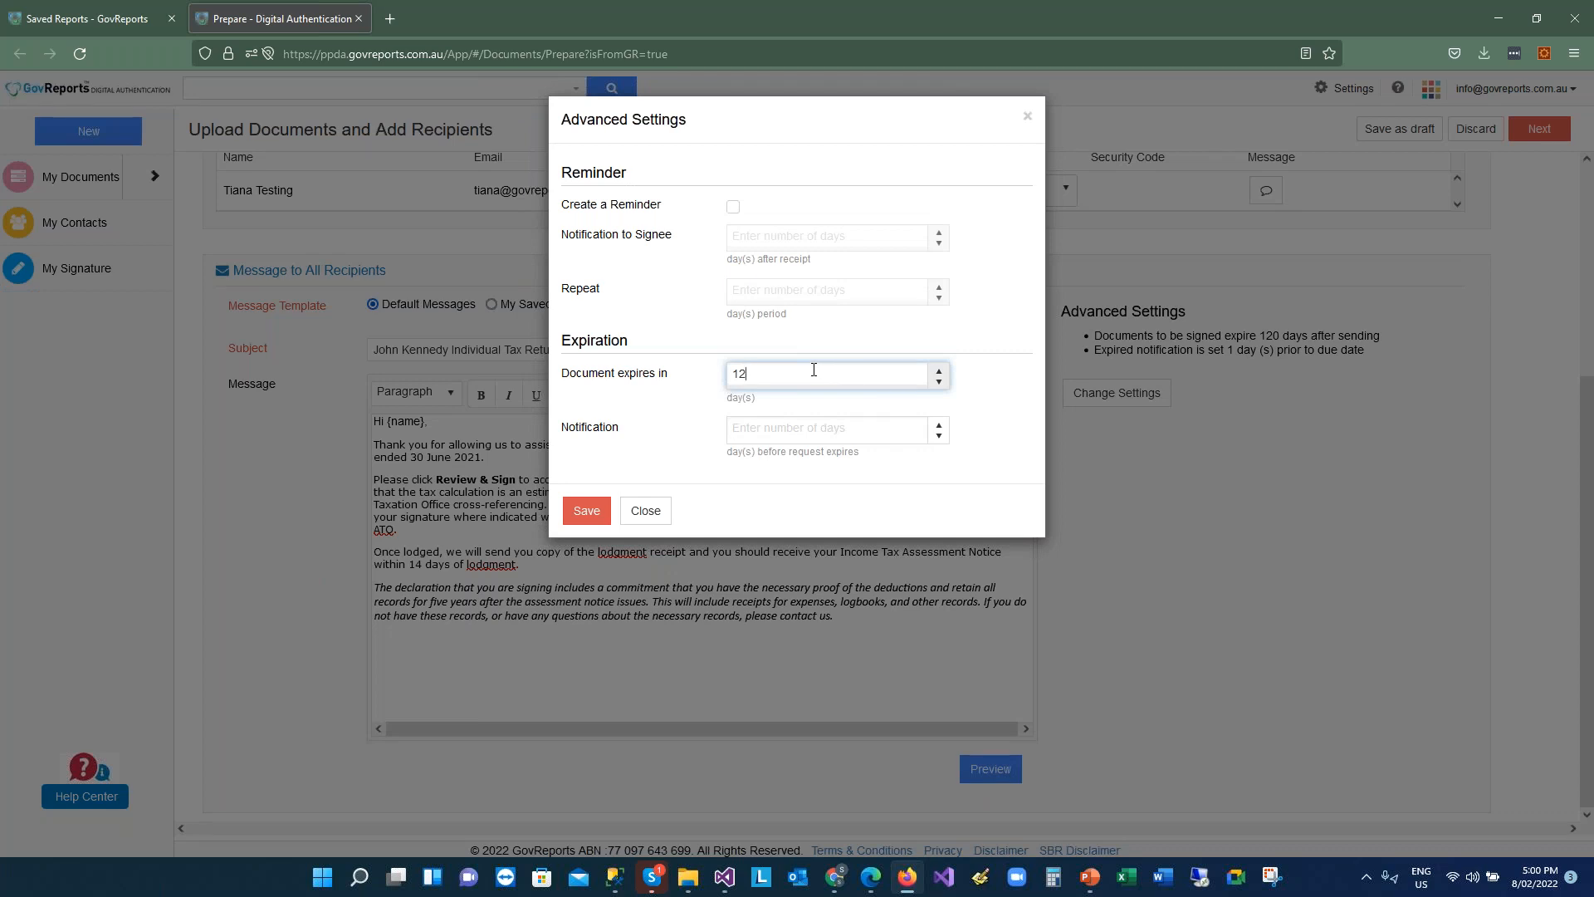
key(BackSpace)
key(BackSpace)
text(30)
click(801, 426)
text(0)
text(1)
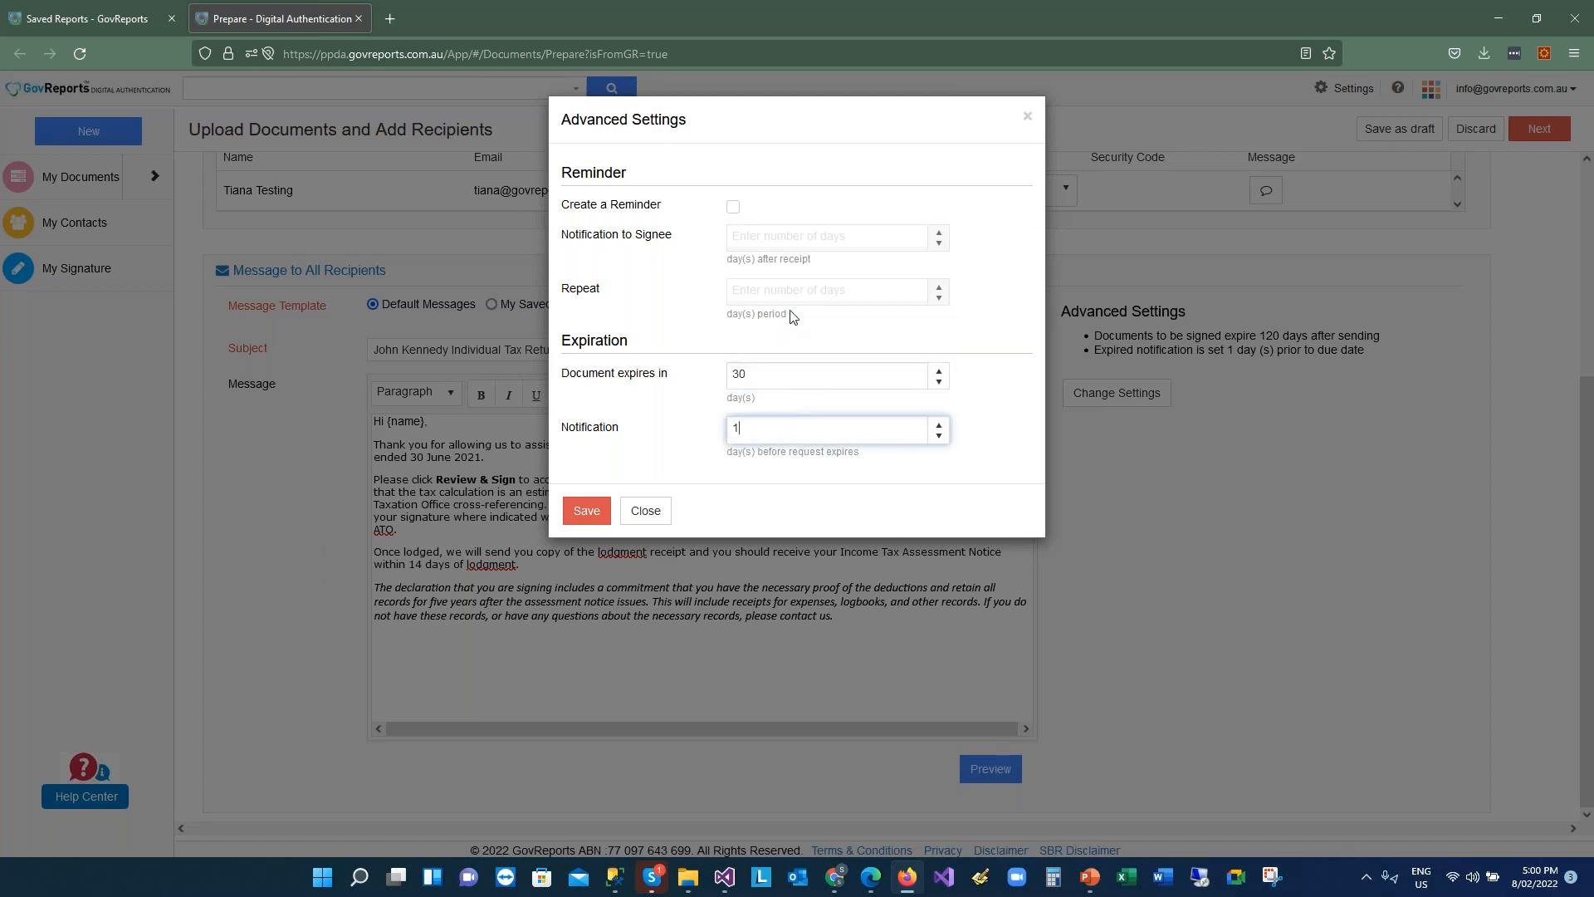
Add a signee reminder 7 days after receipt, repeating every 7 days, and save the settings
click(747, 226)
click(733, 206)
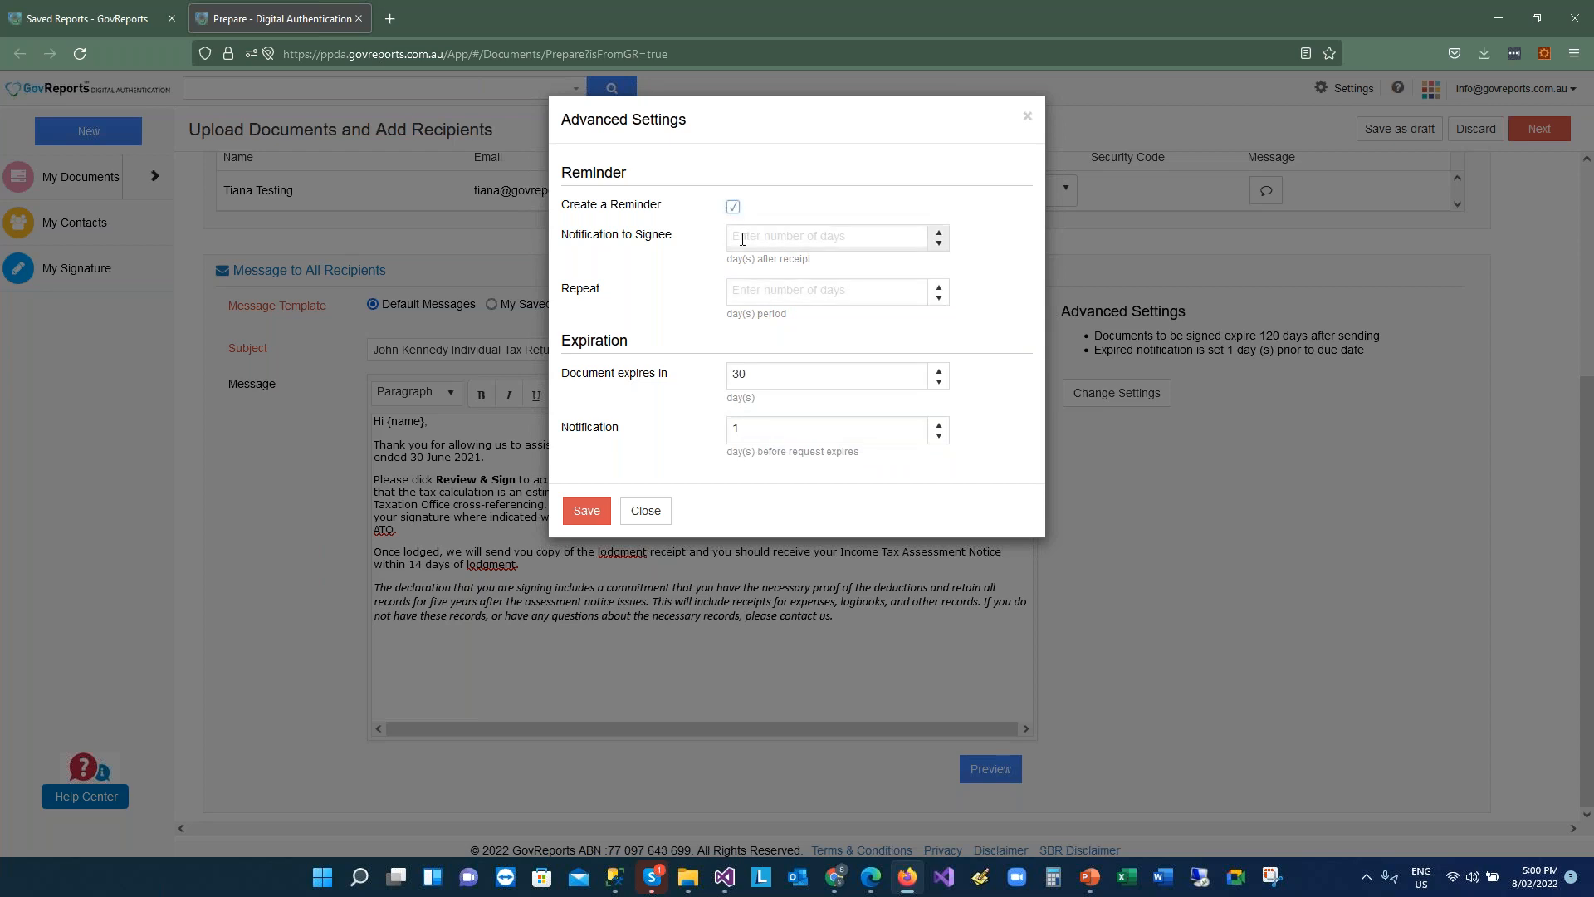
click(761, 237)
text(0)
key(BackSpace)
text(7)
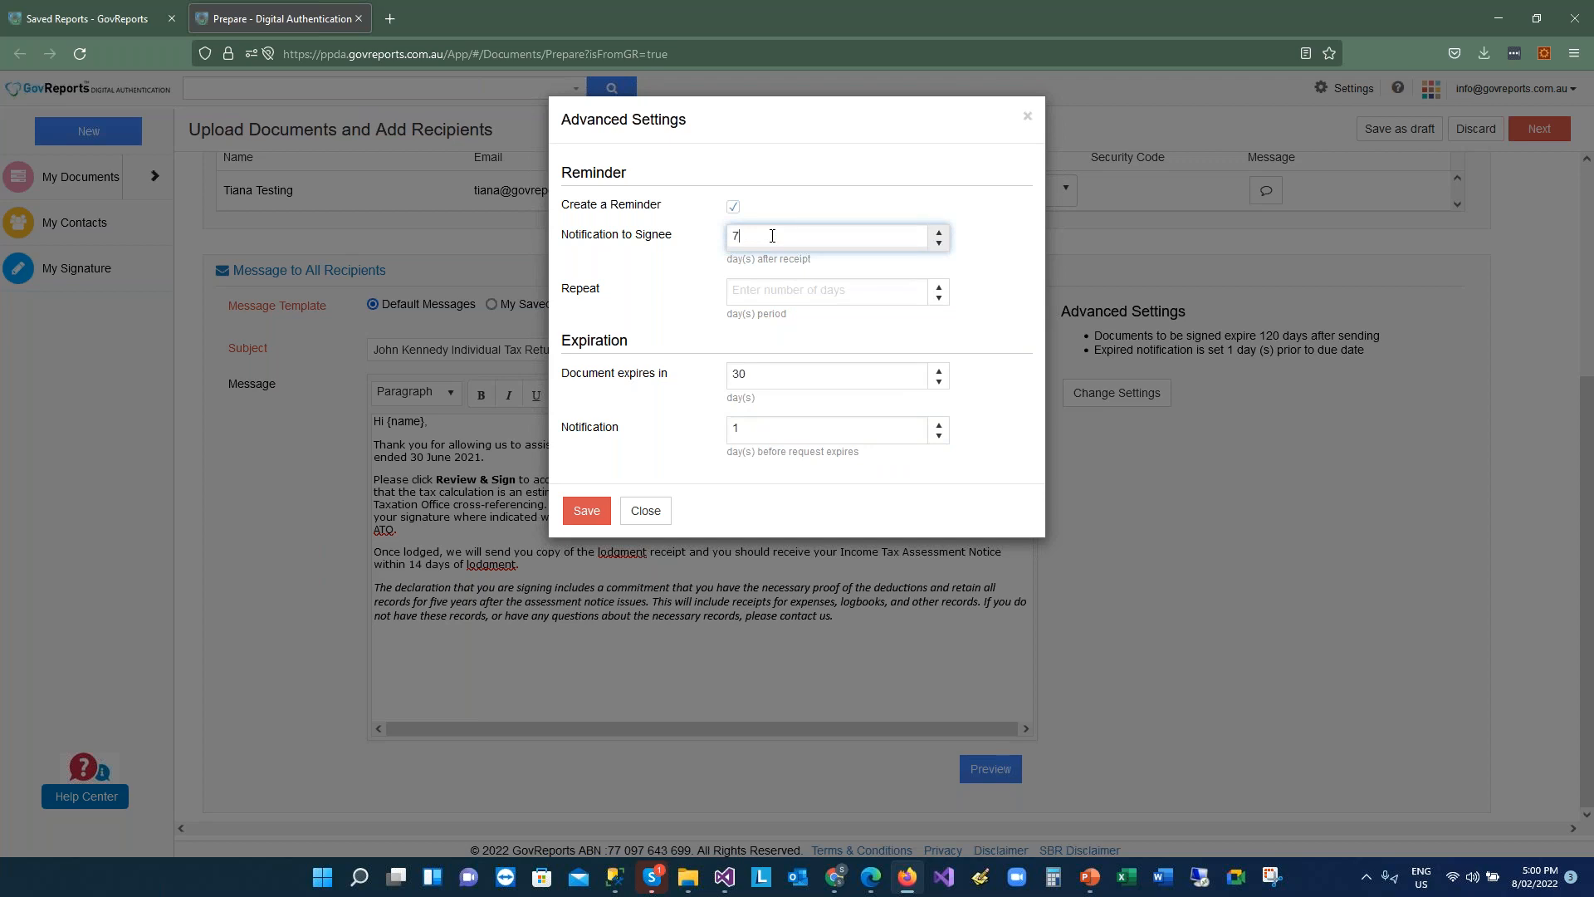
click(766, 288)
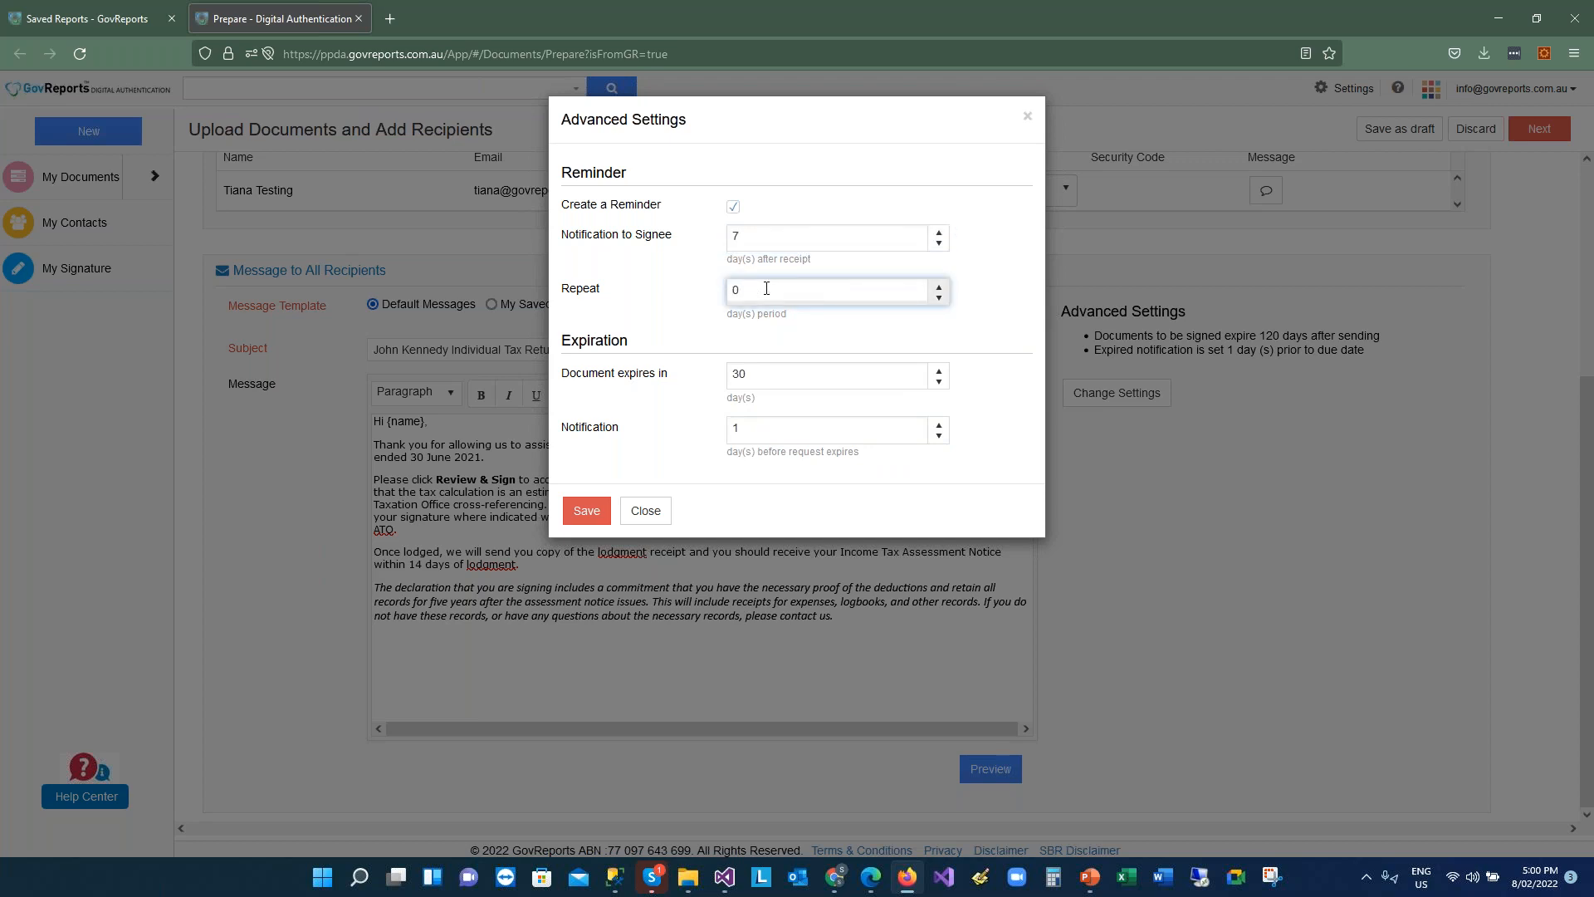
key(Delete)
text(7)
click(595, 514)
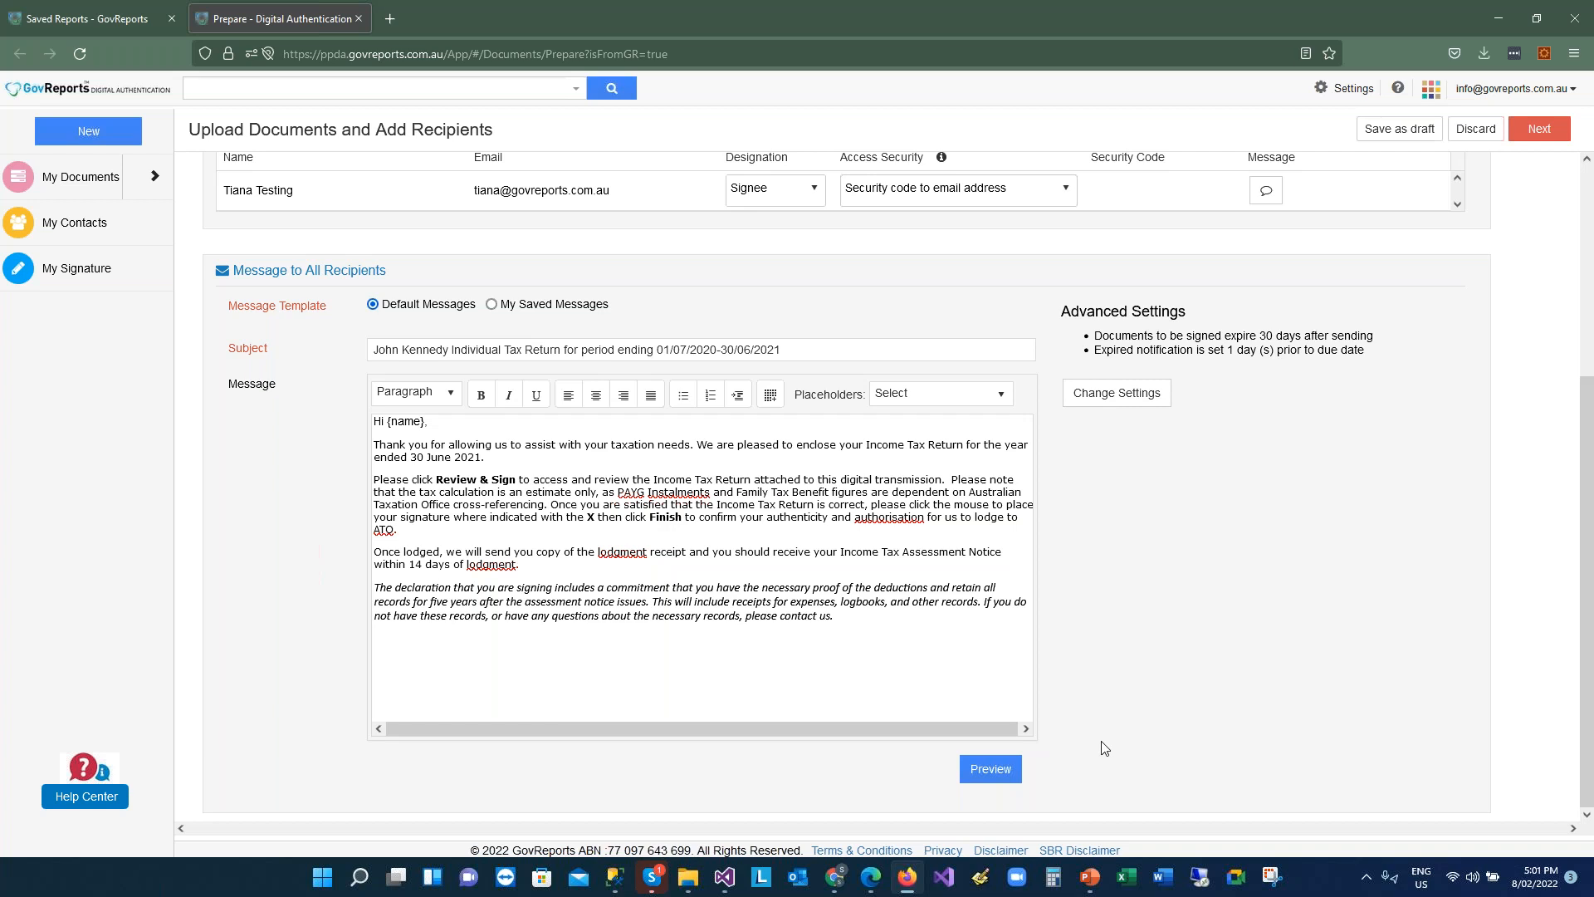
click(974, 776)
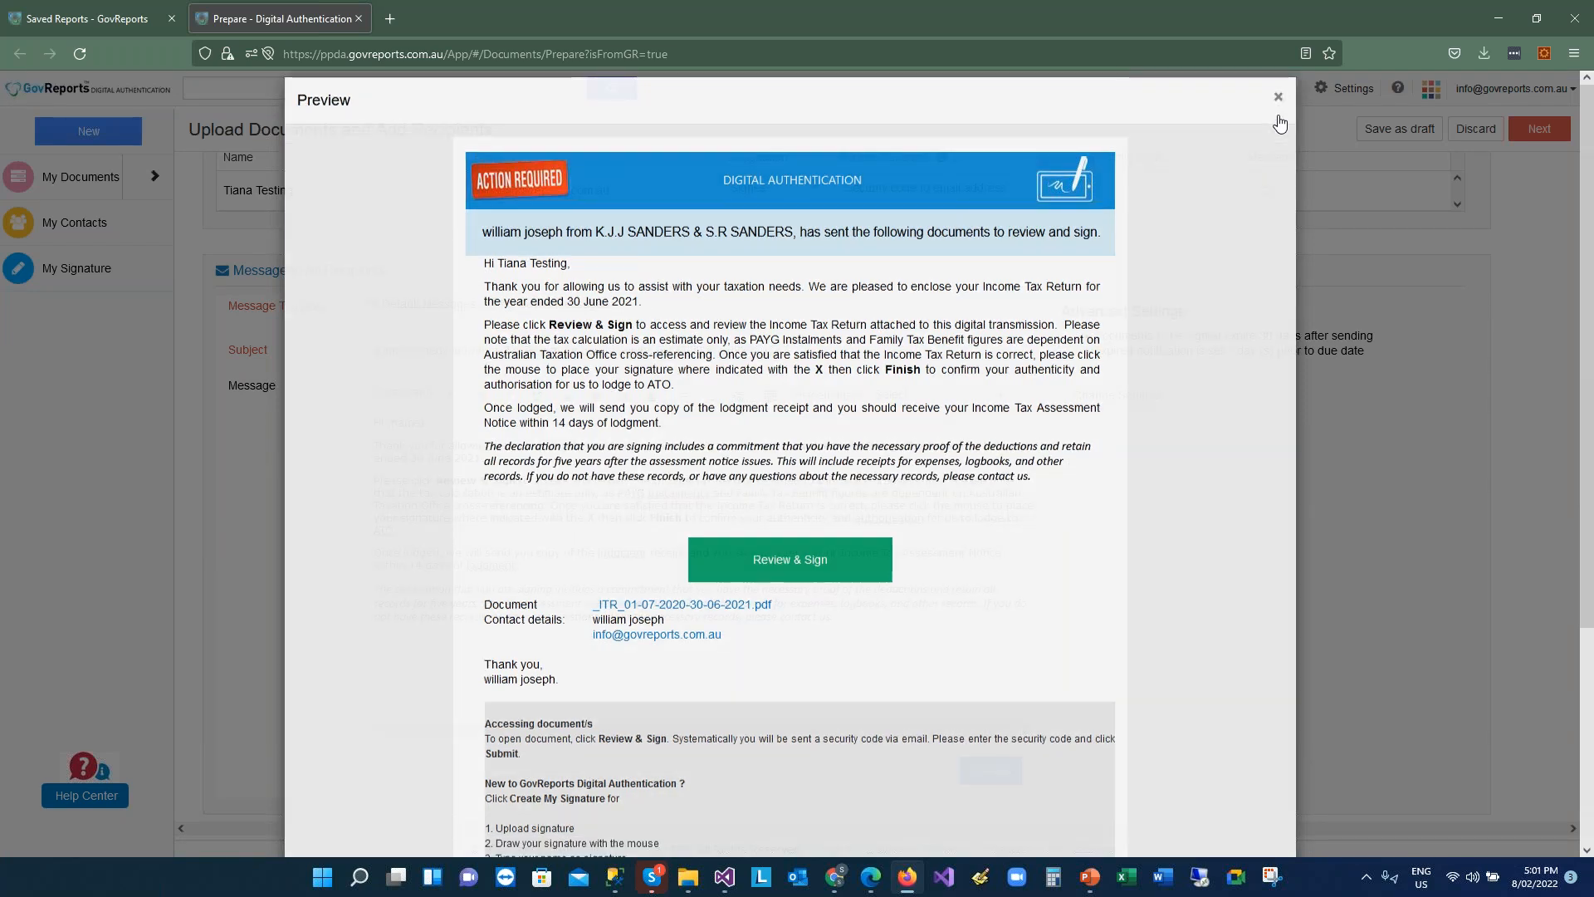
click(1280, 121)
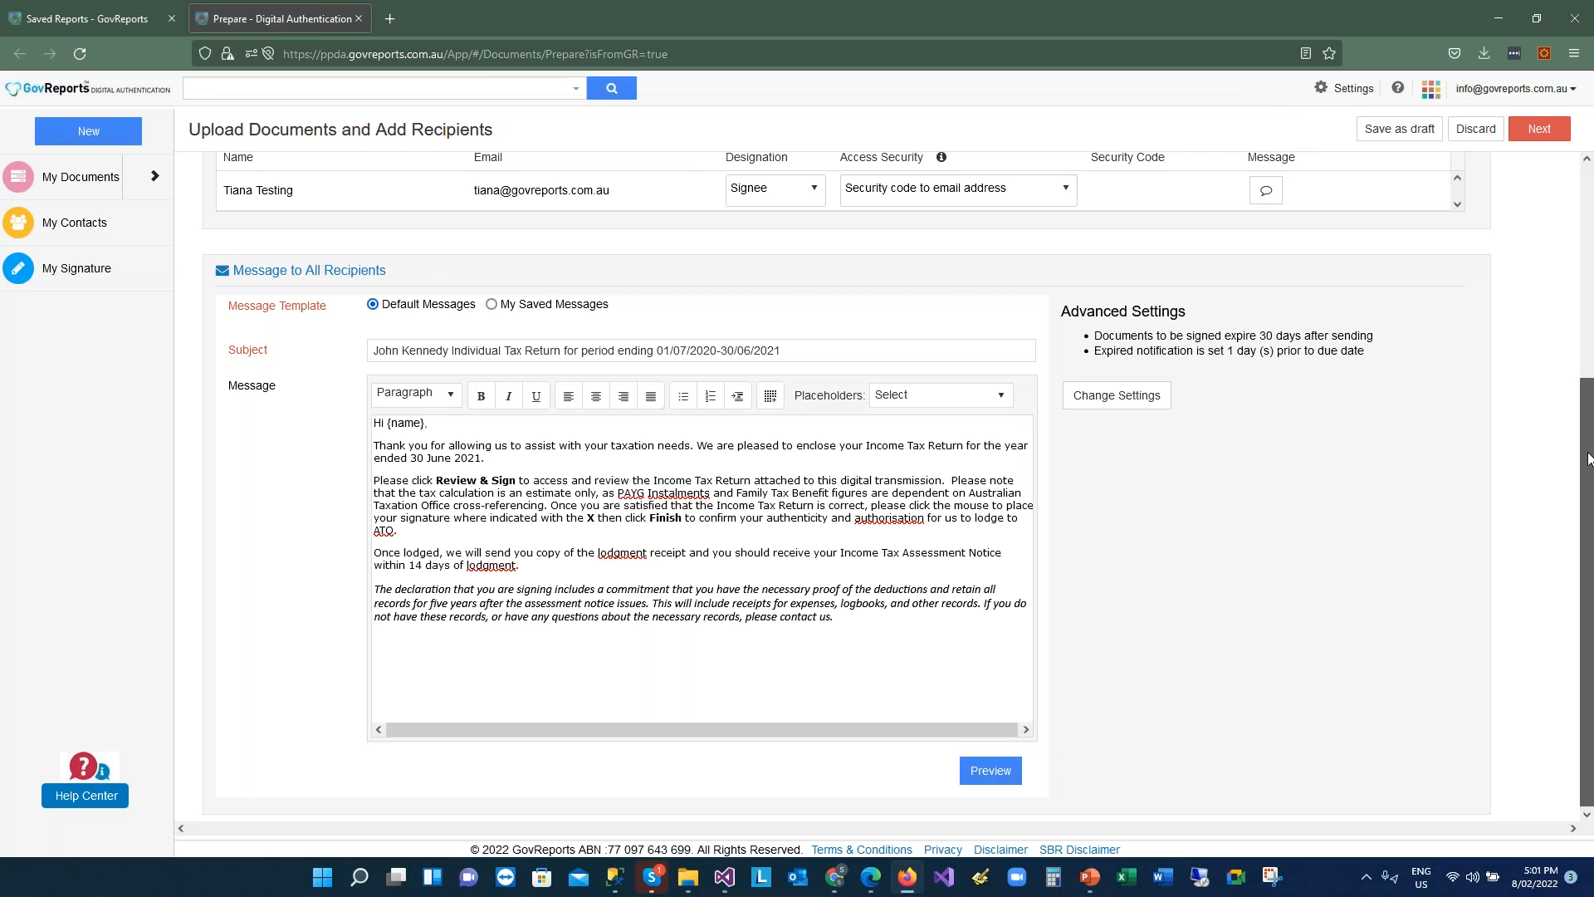
drag(1588, 459, 1589, 392)
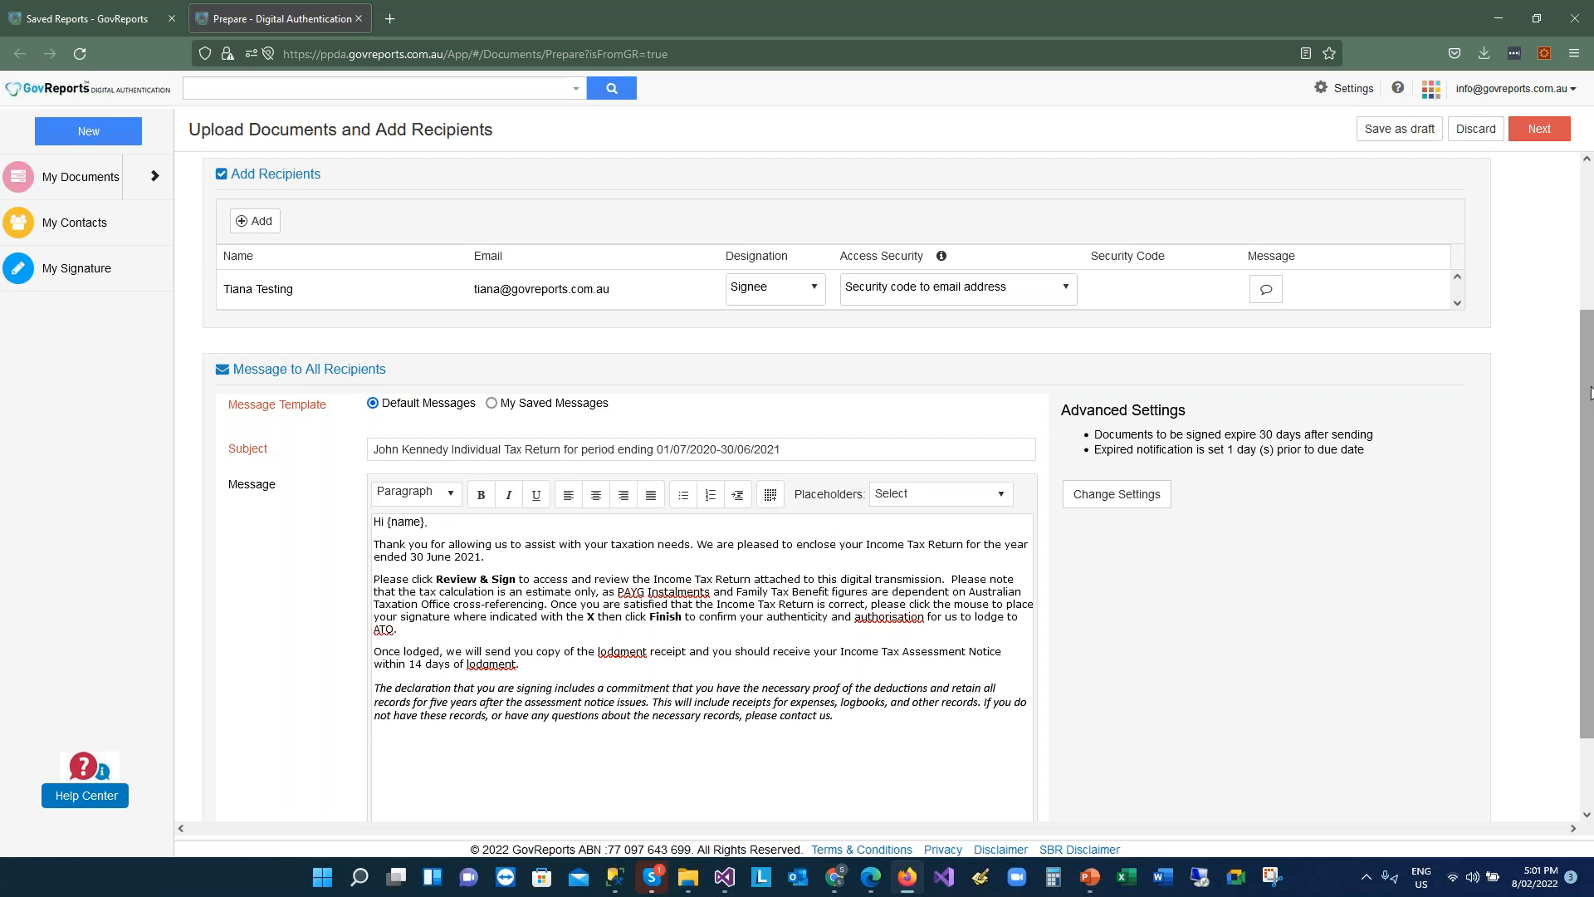
Continue to Set Sign Locations, choose Place My Signature, and page forward in the return
click(1542, 145)
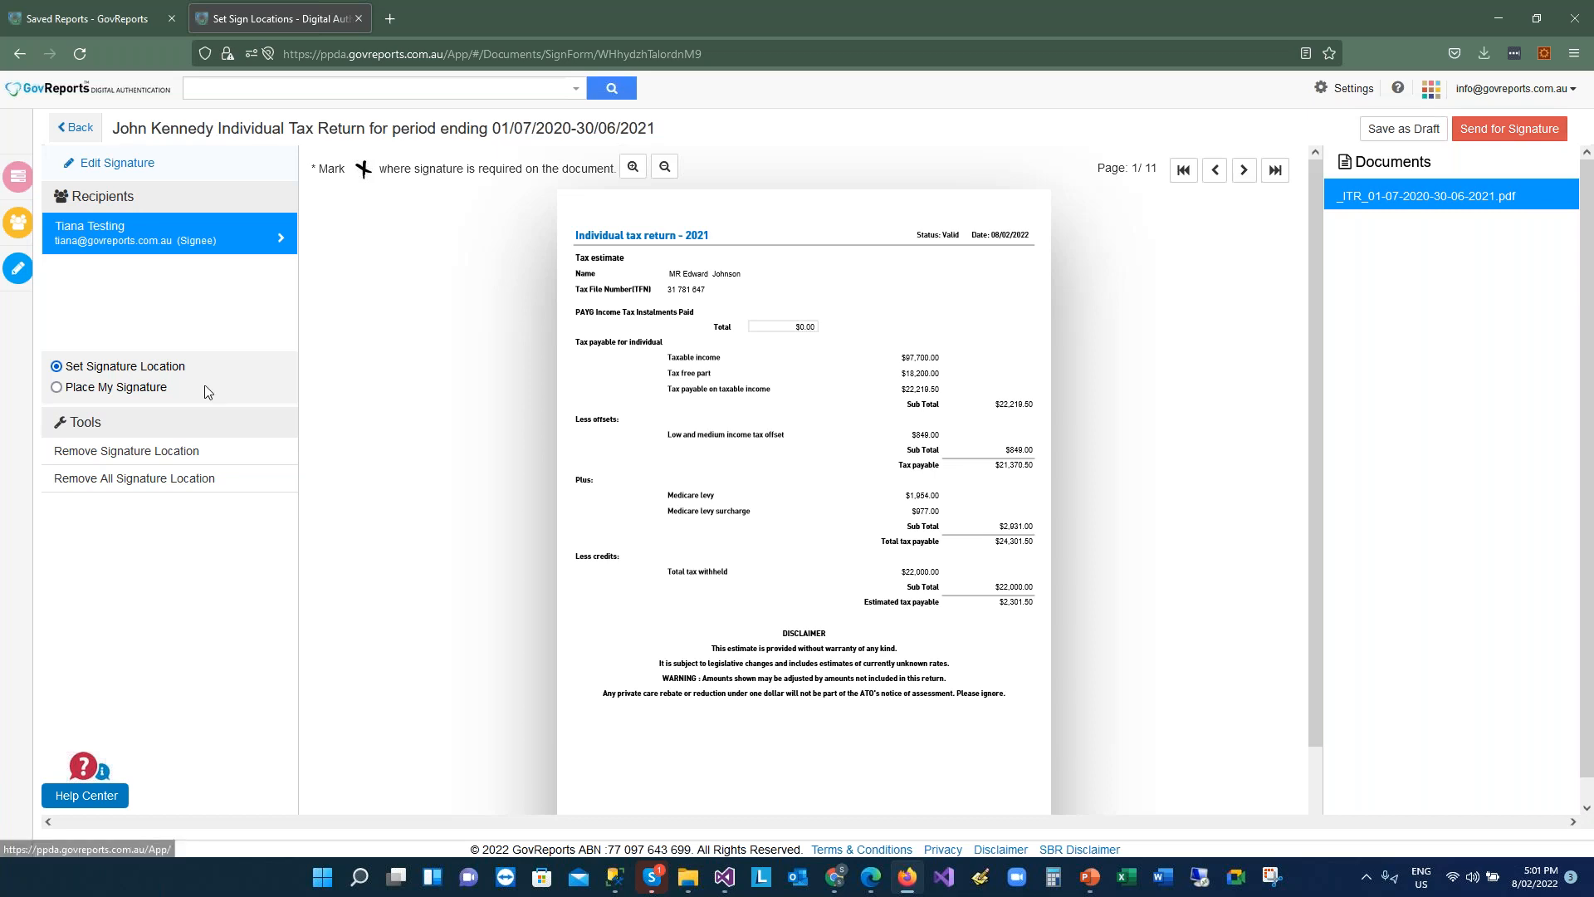
click(57, 387)
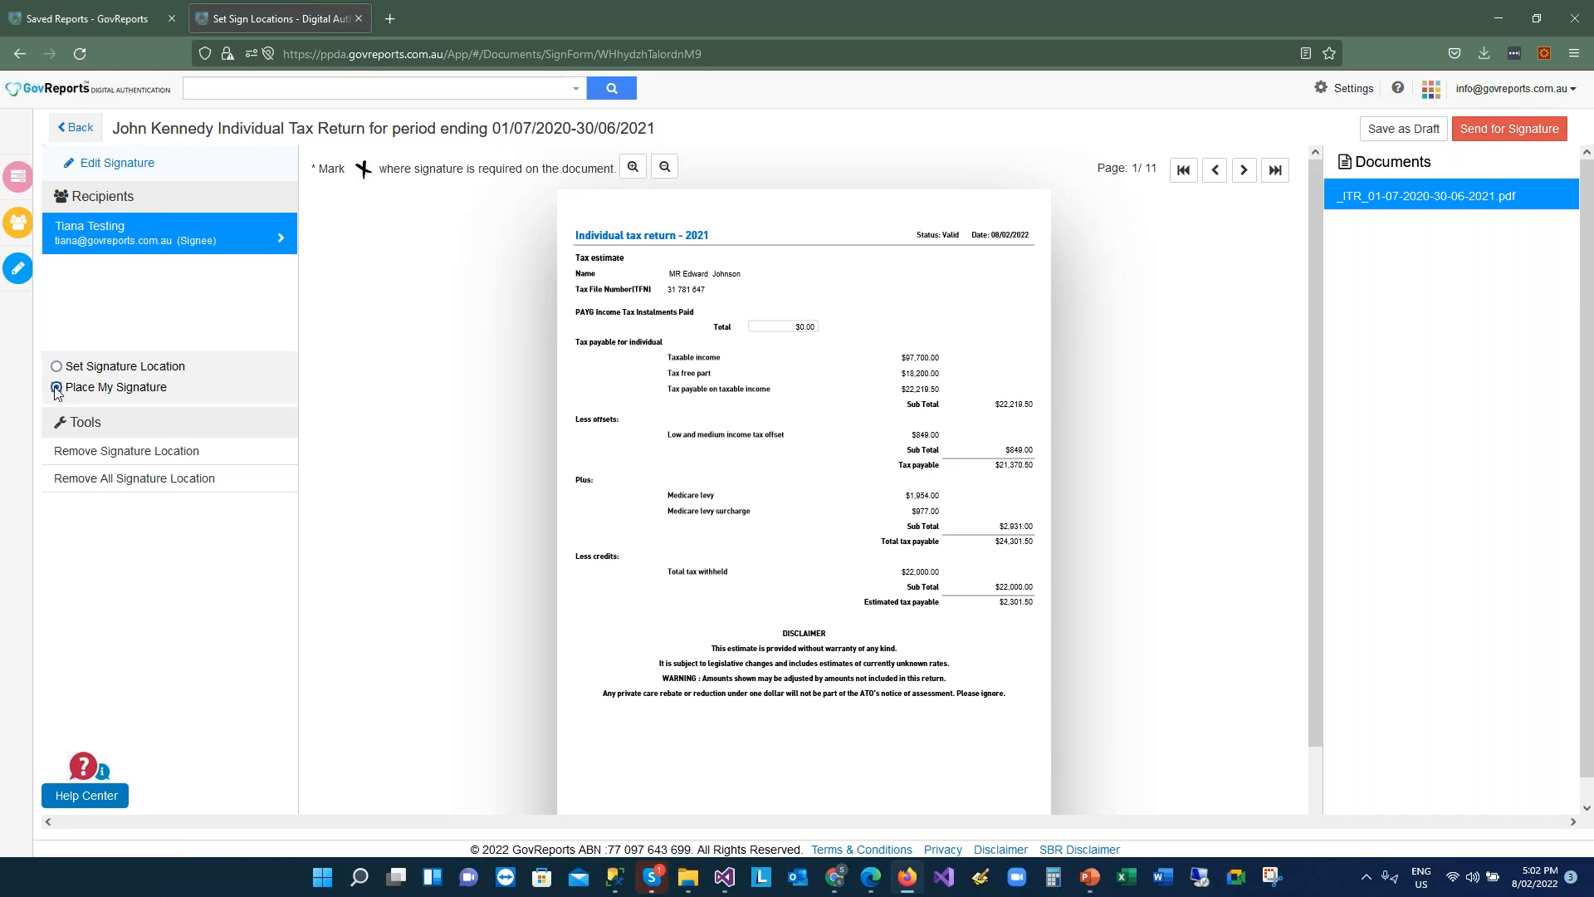
click(1244, 171)
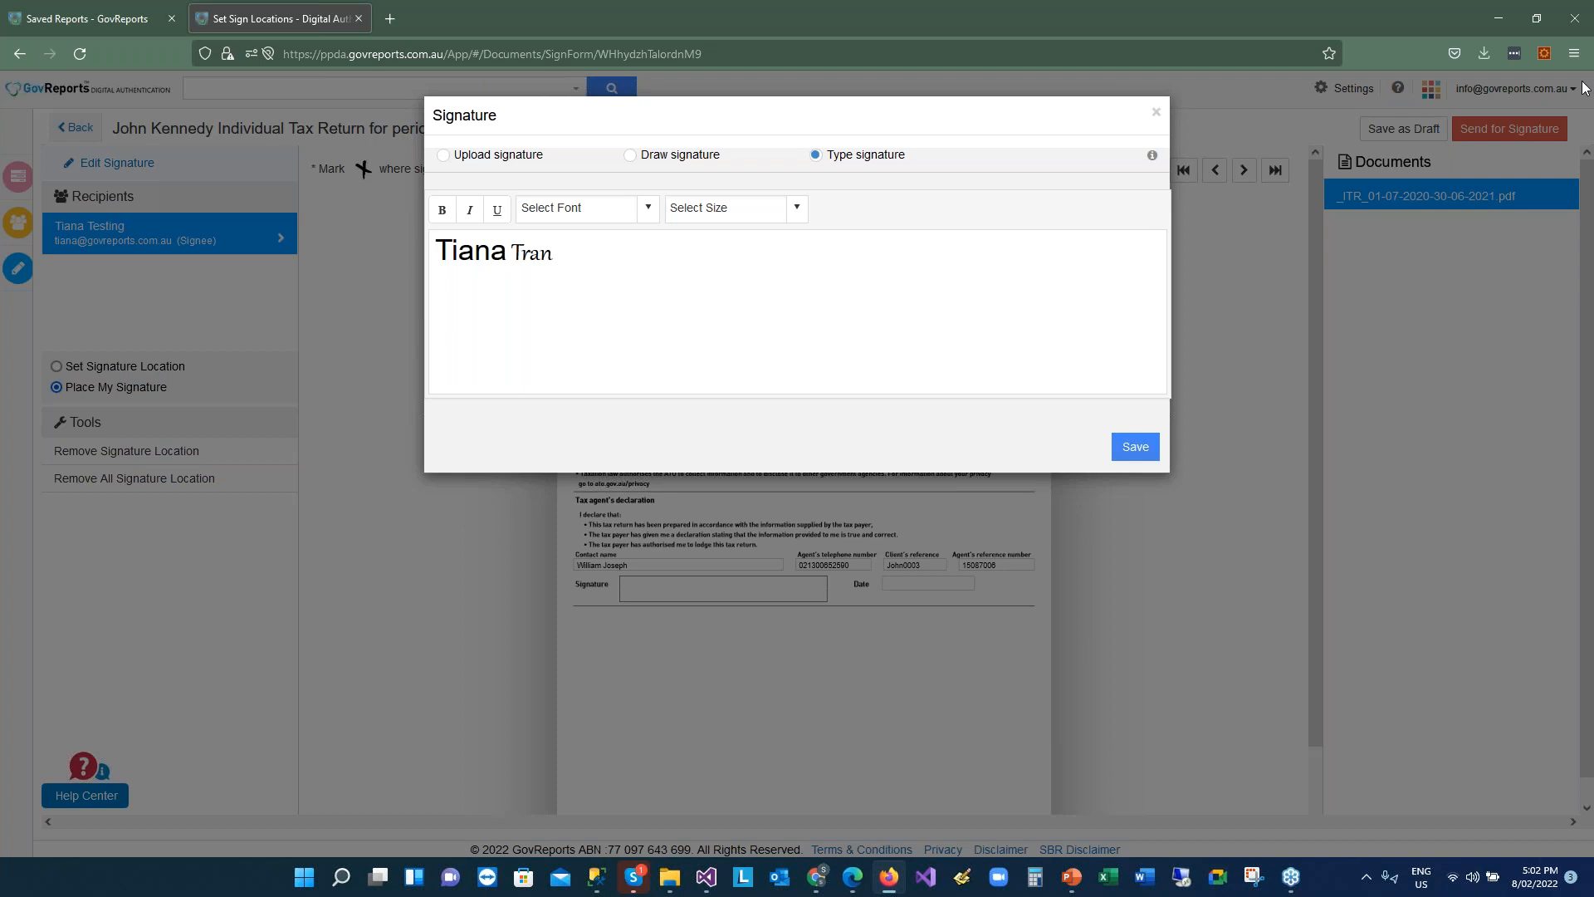
Save the typed signature, reselect Place My Signature, and show page 2, the declaration
click(1135, 447)
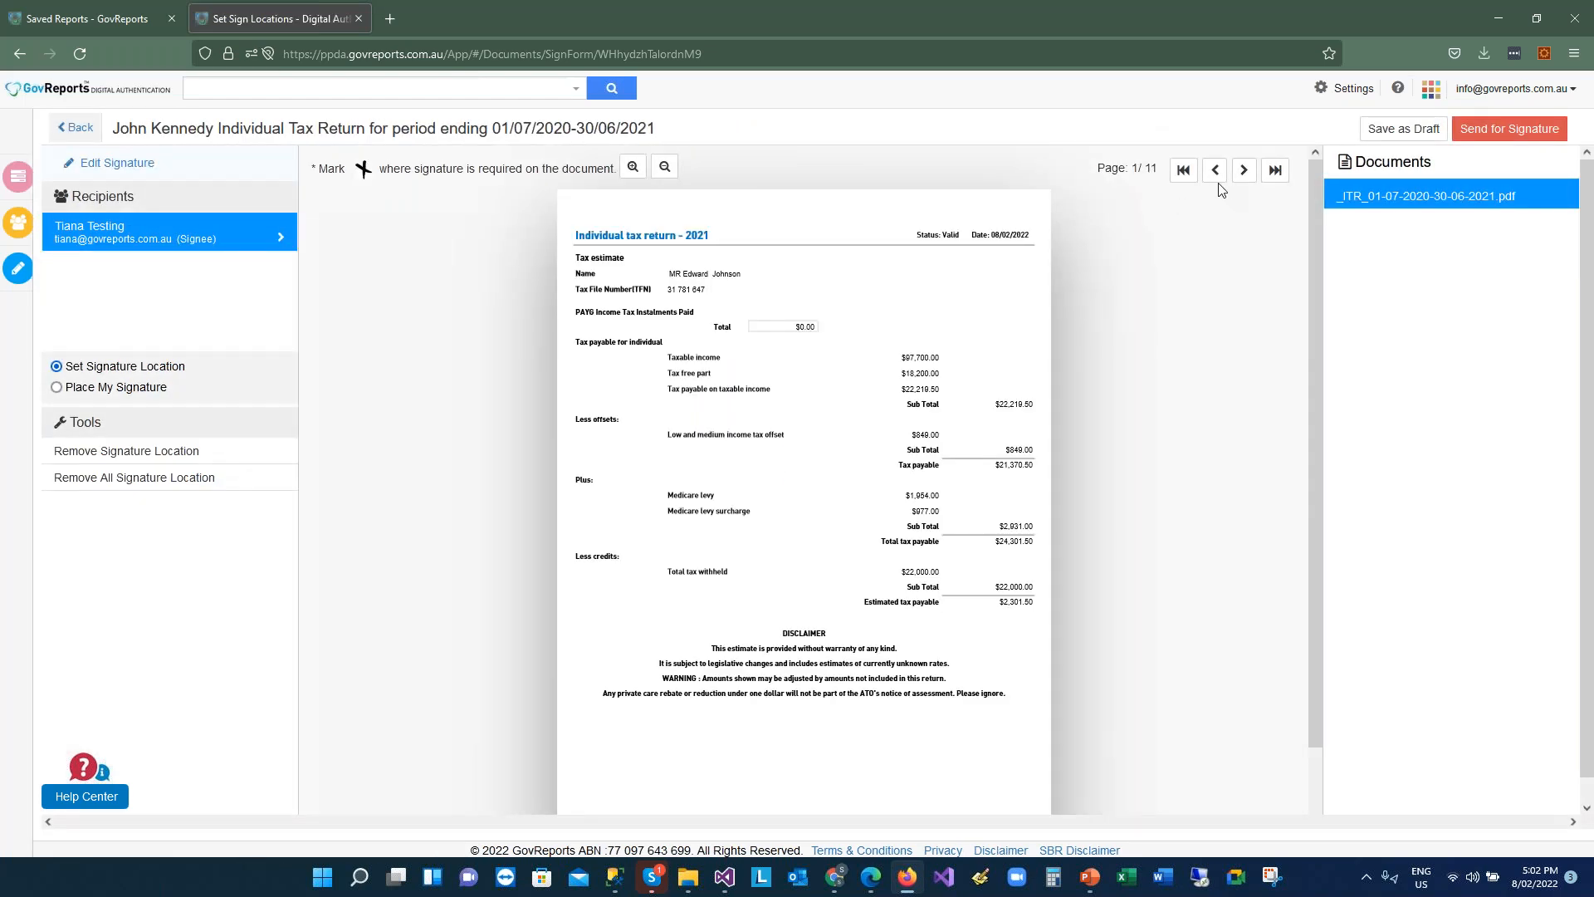
click(117, 387)
click(1244, 173)
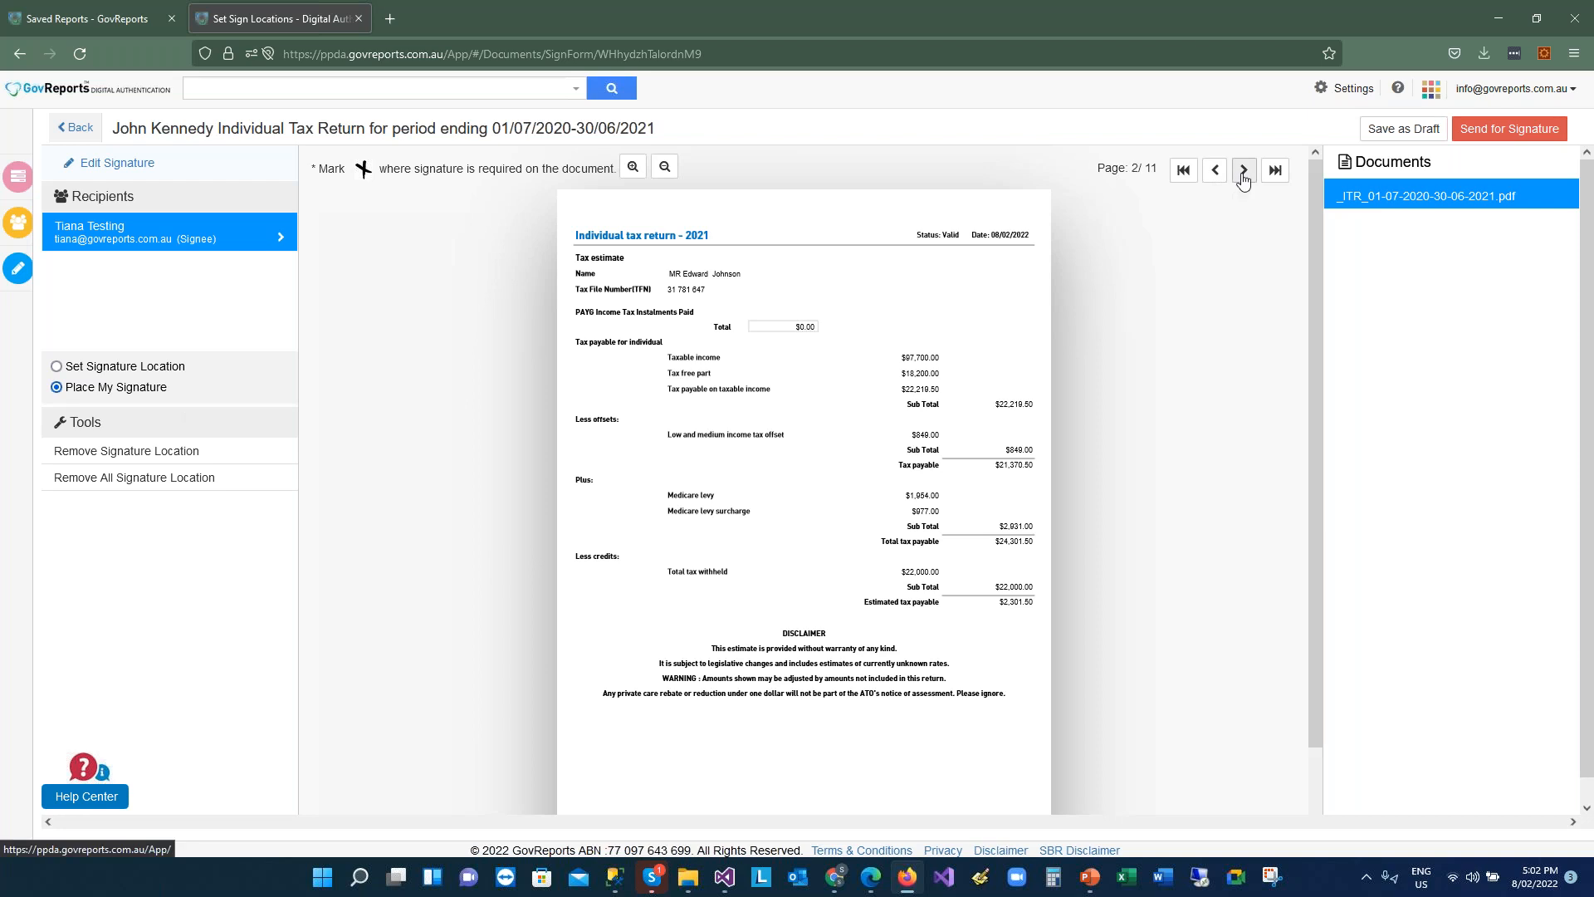
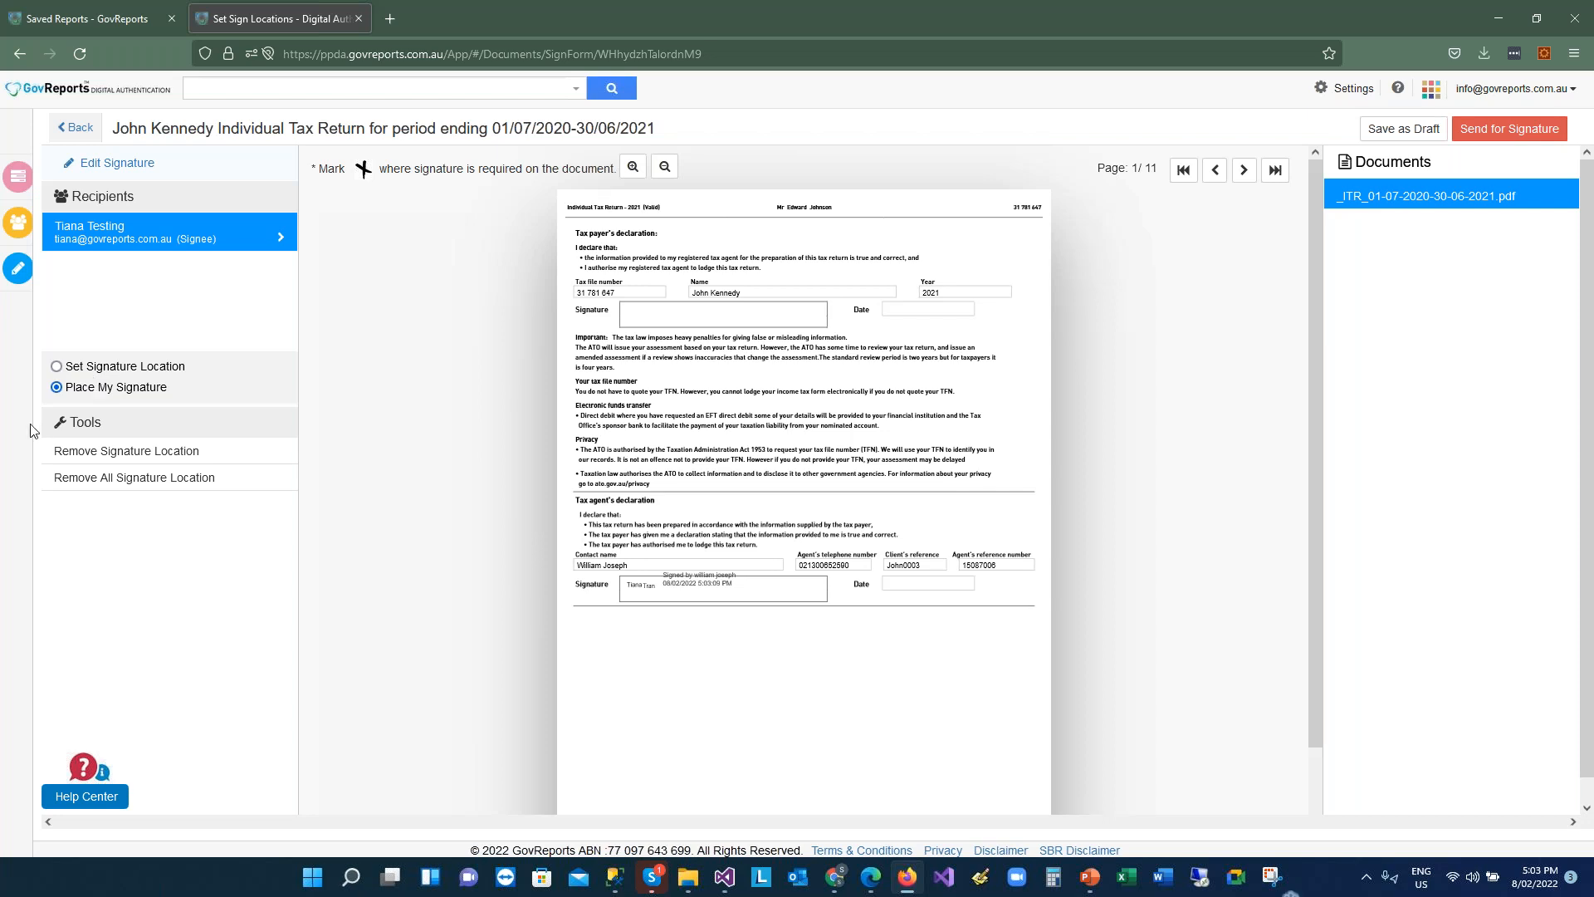
Place the taxpayer's signature box on the page 2 declaration and send the return for signature
mouse_move(28, 540)
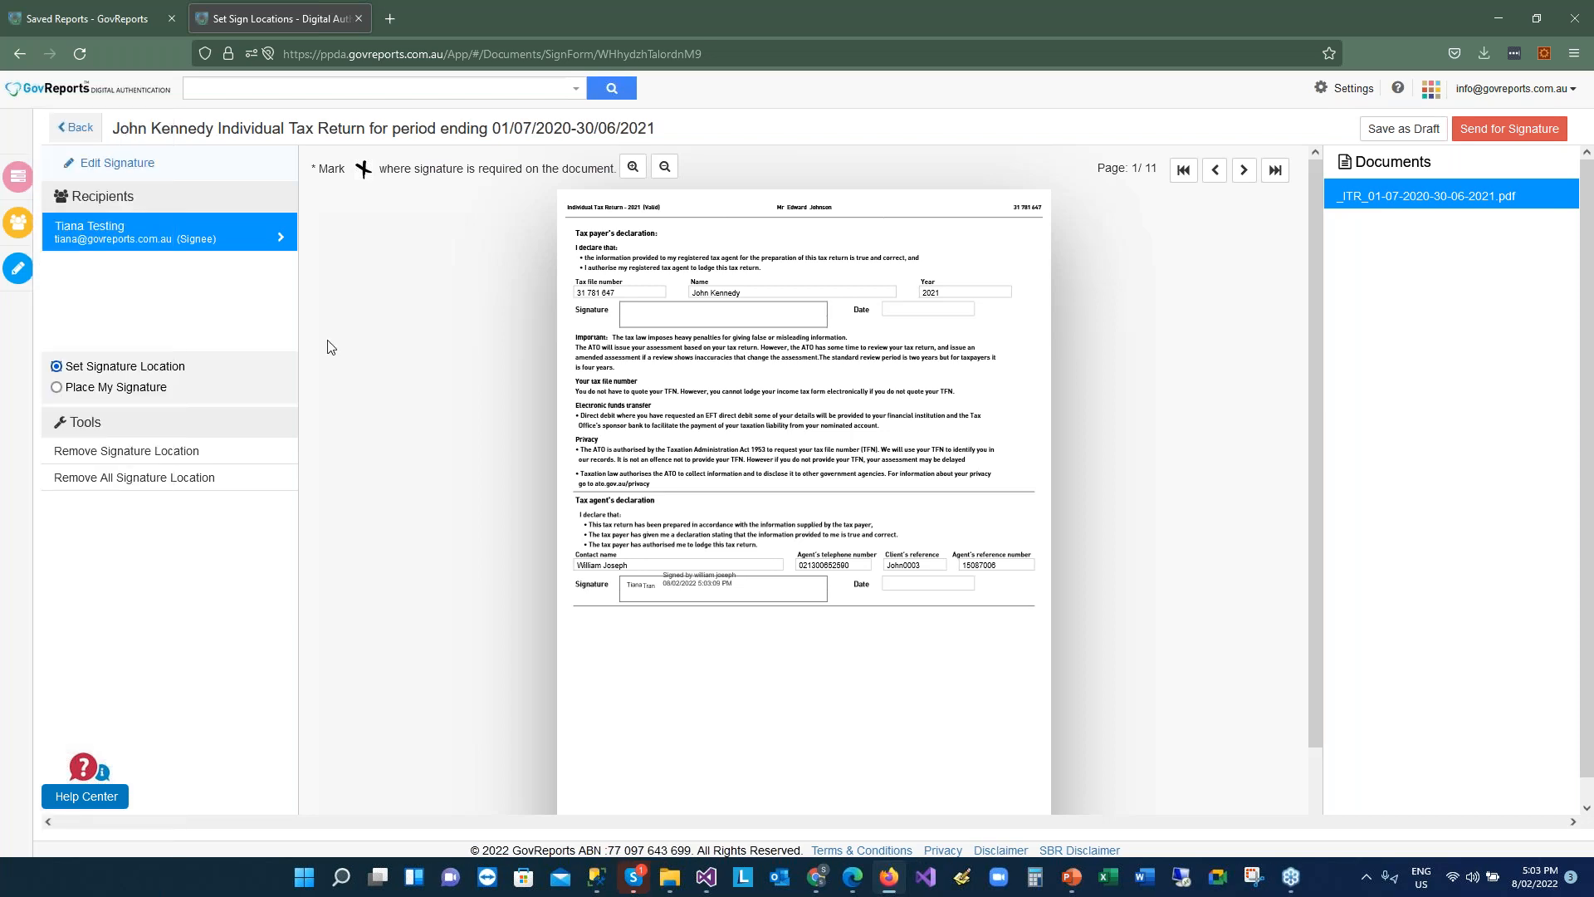
click(768, 349)
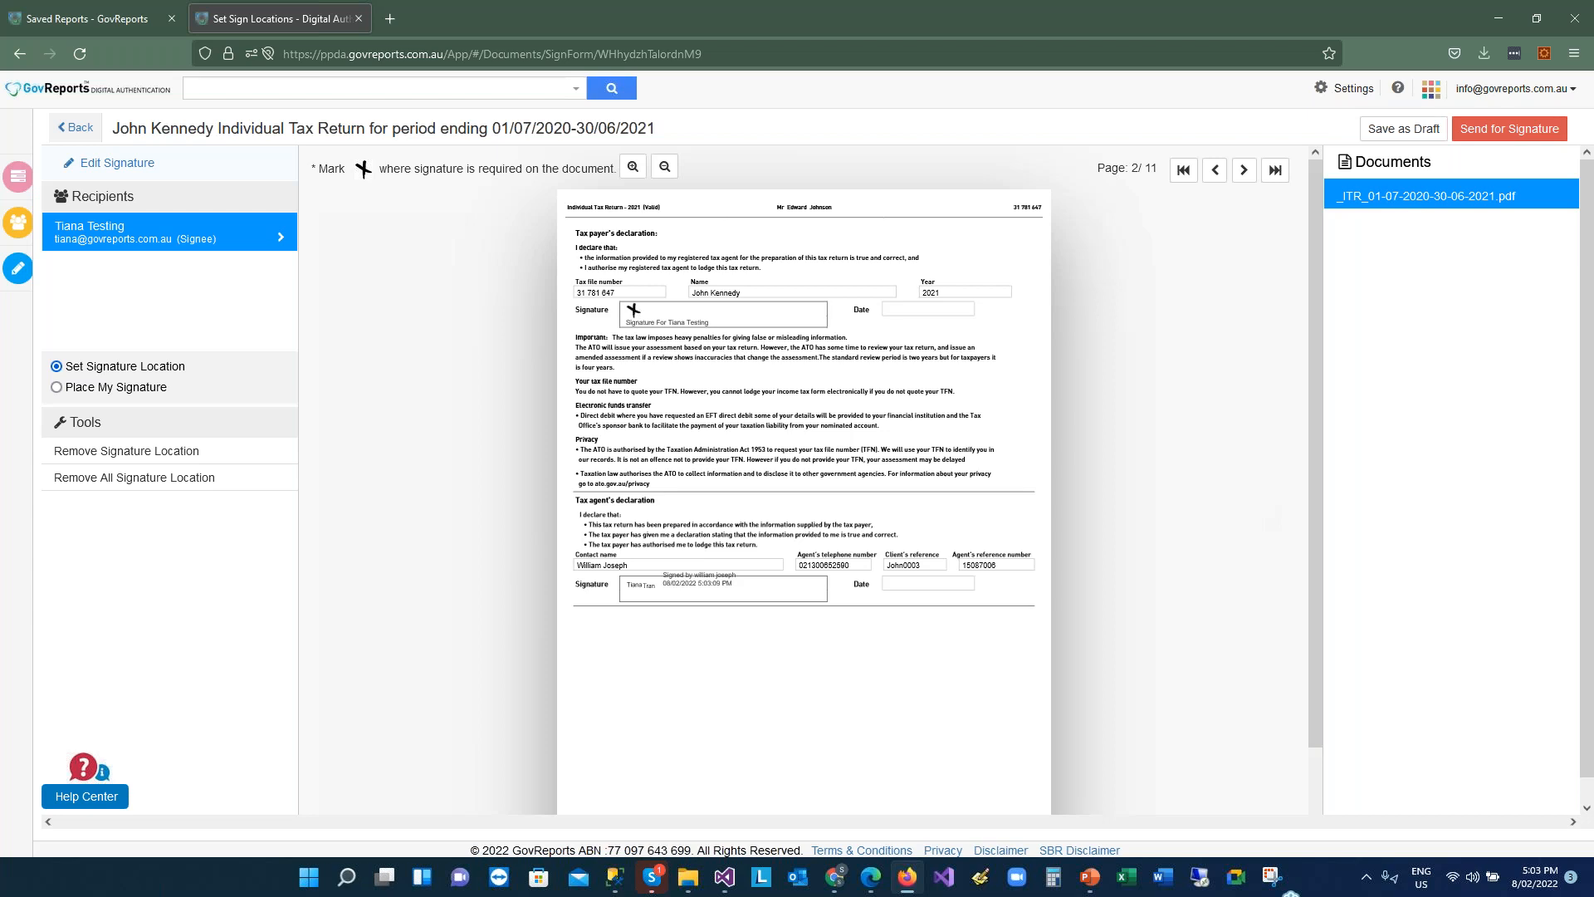
click(1510, 128)
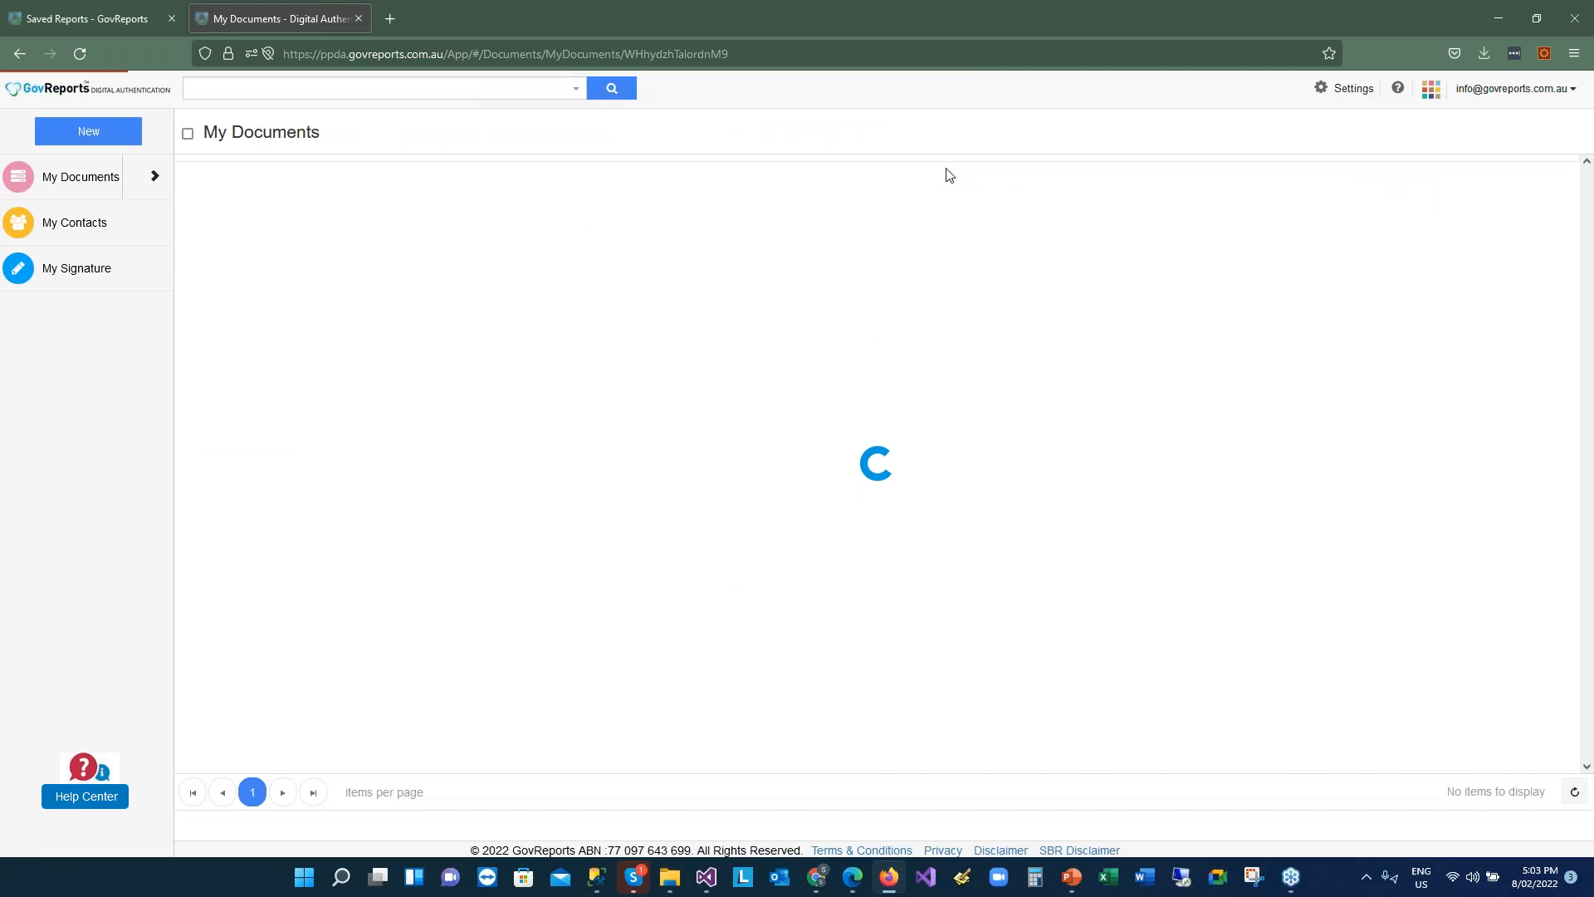
Reload Saved Reports, close the leftover tab, and reselect the return to show it Sent for Signature
click(128, 16)
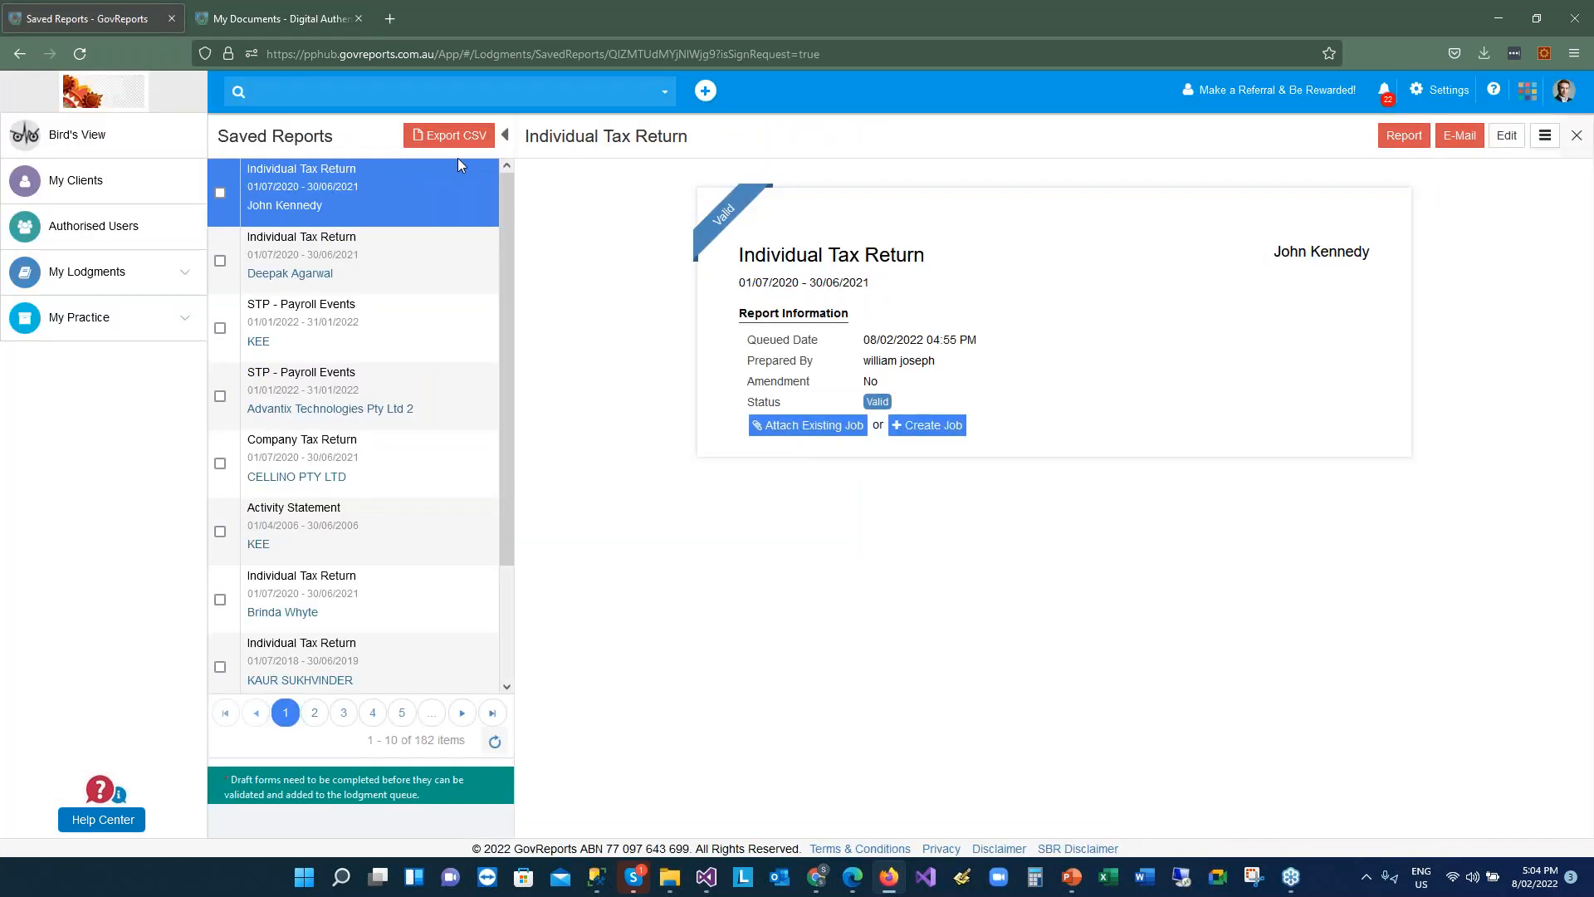
click(79, 52)
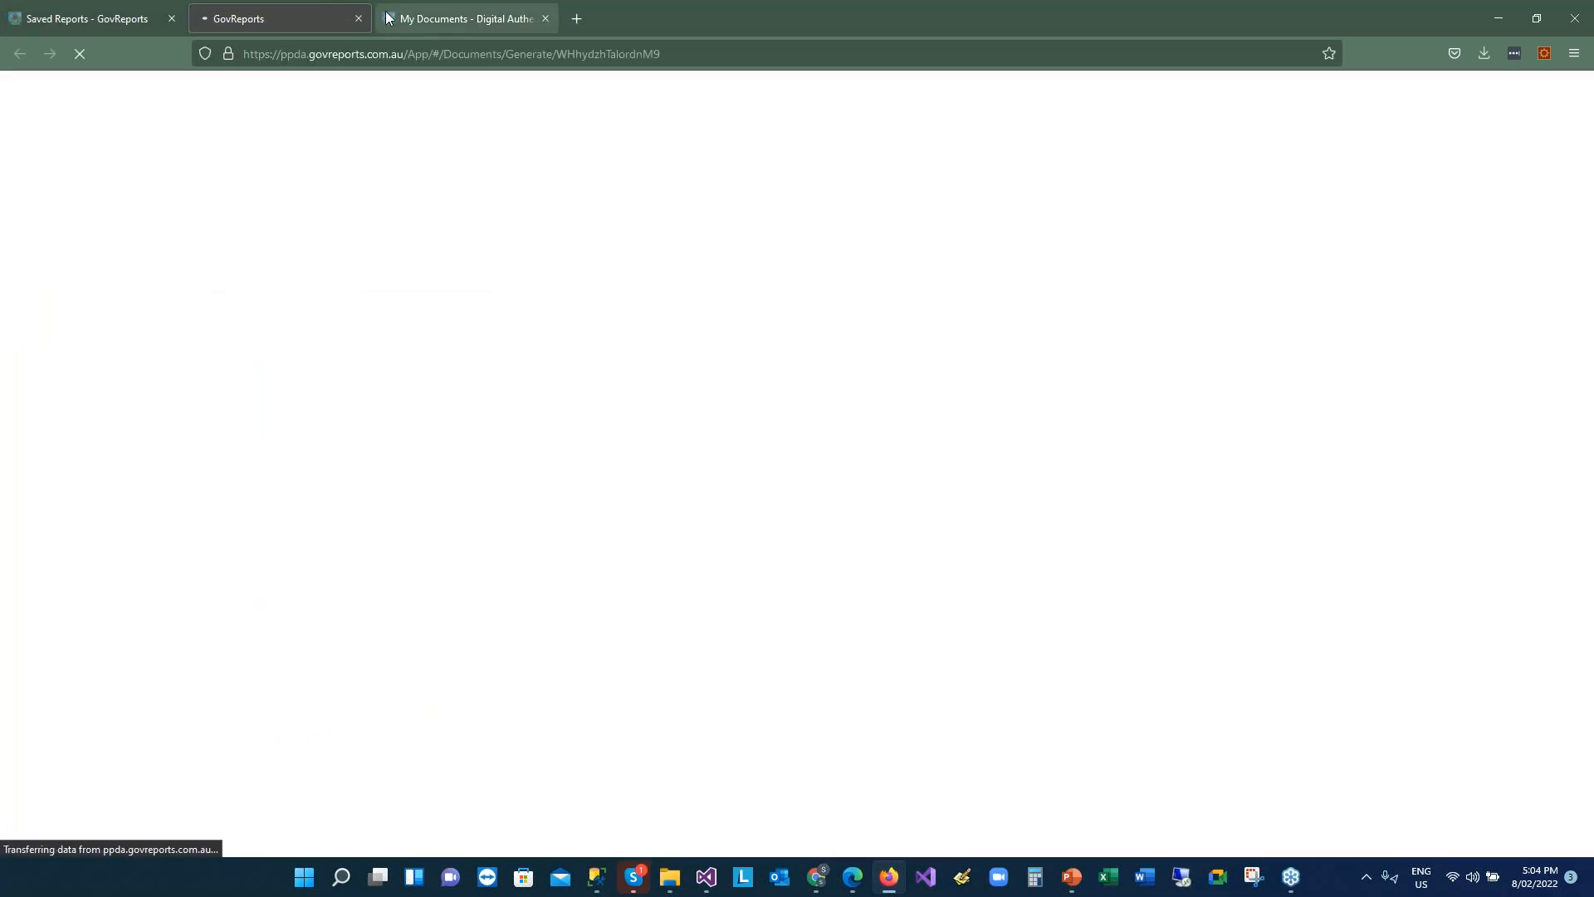
click(357, 19)
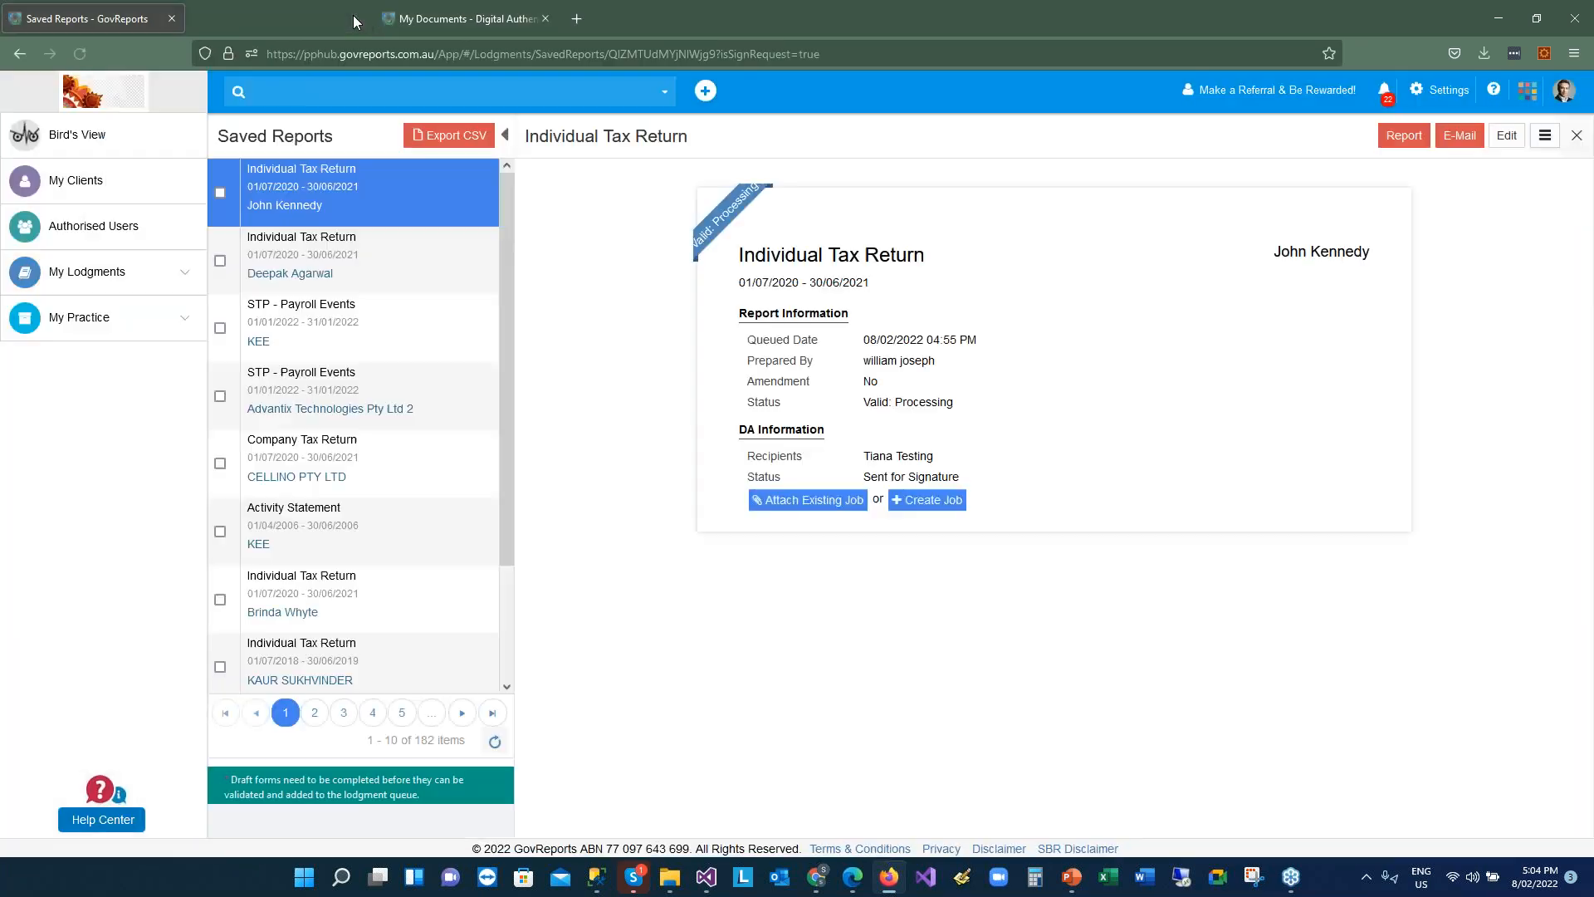
click(359, 196)
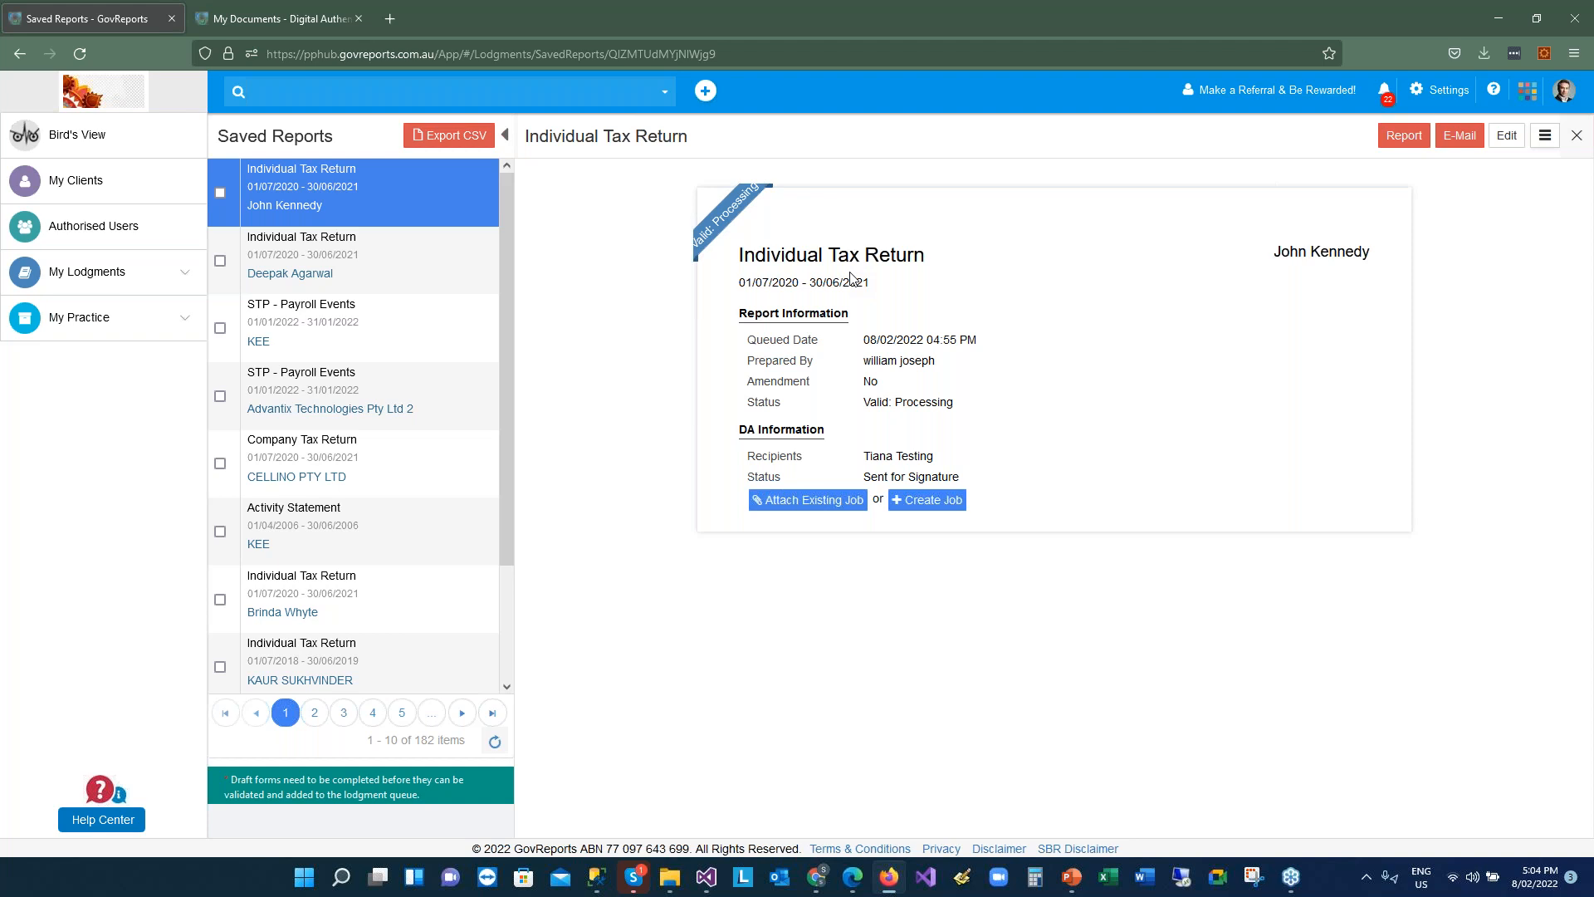
click(115, 276)
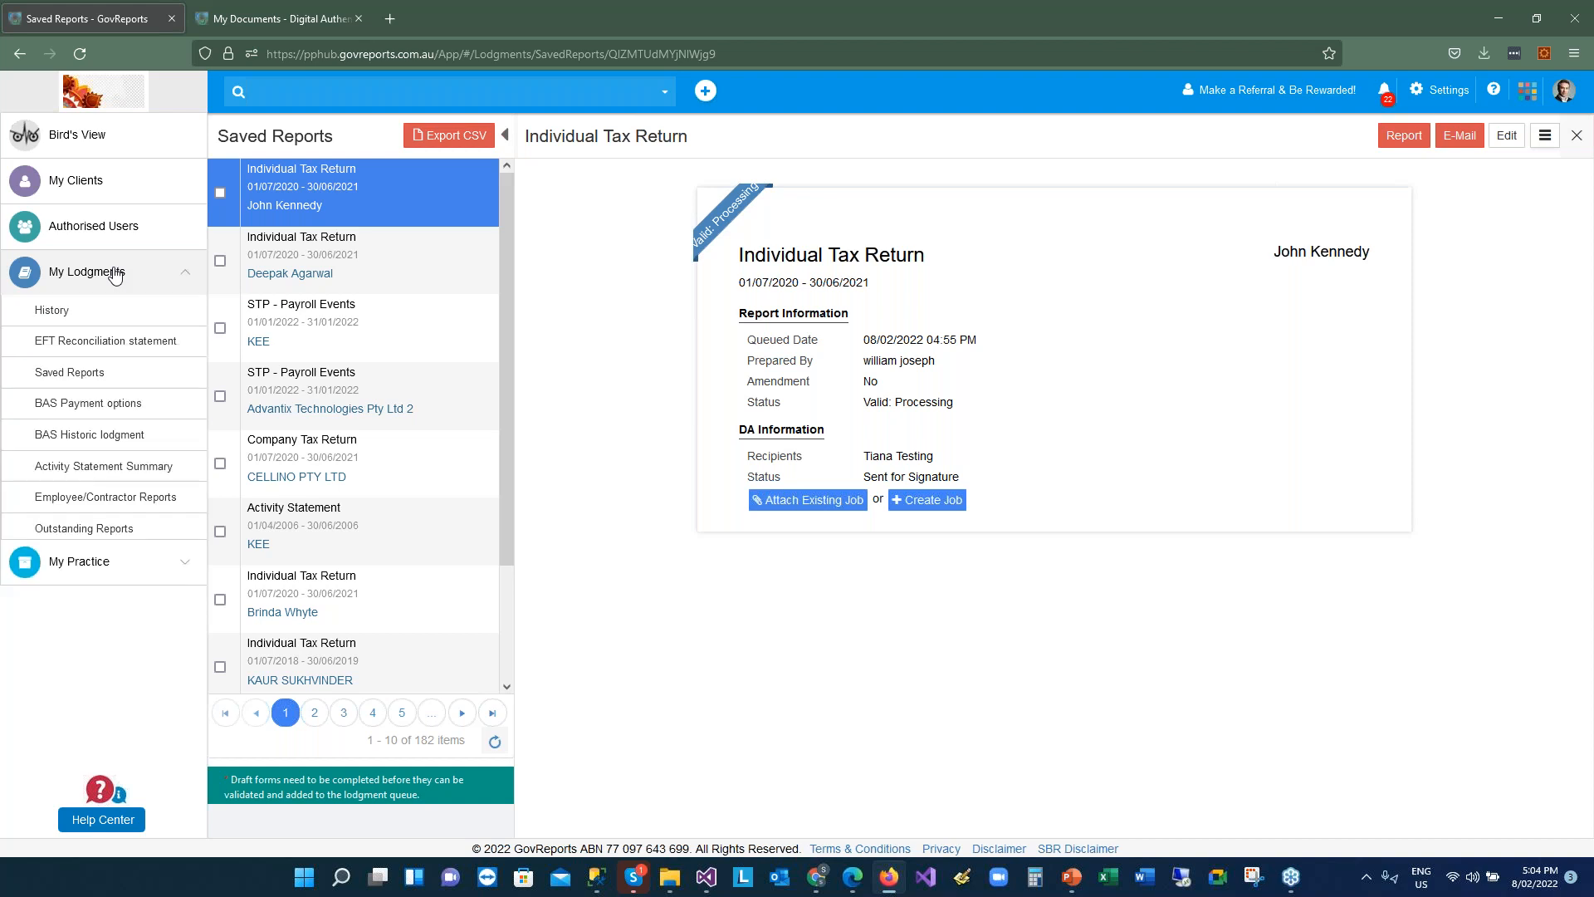
Review the return's 11-page report, with its $2,301.50 tax payable estimate and declaration, then return to Saved Reports
click(1404, 137)
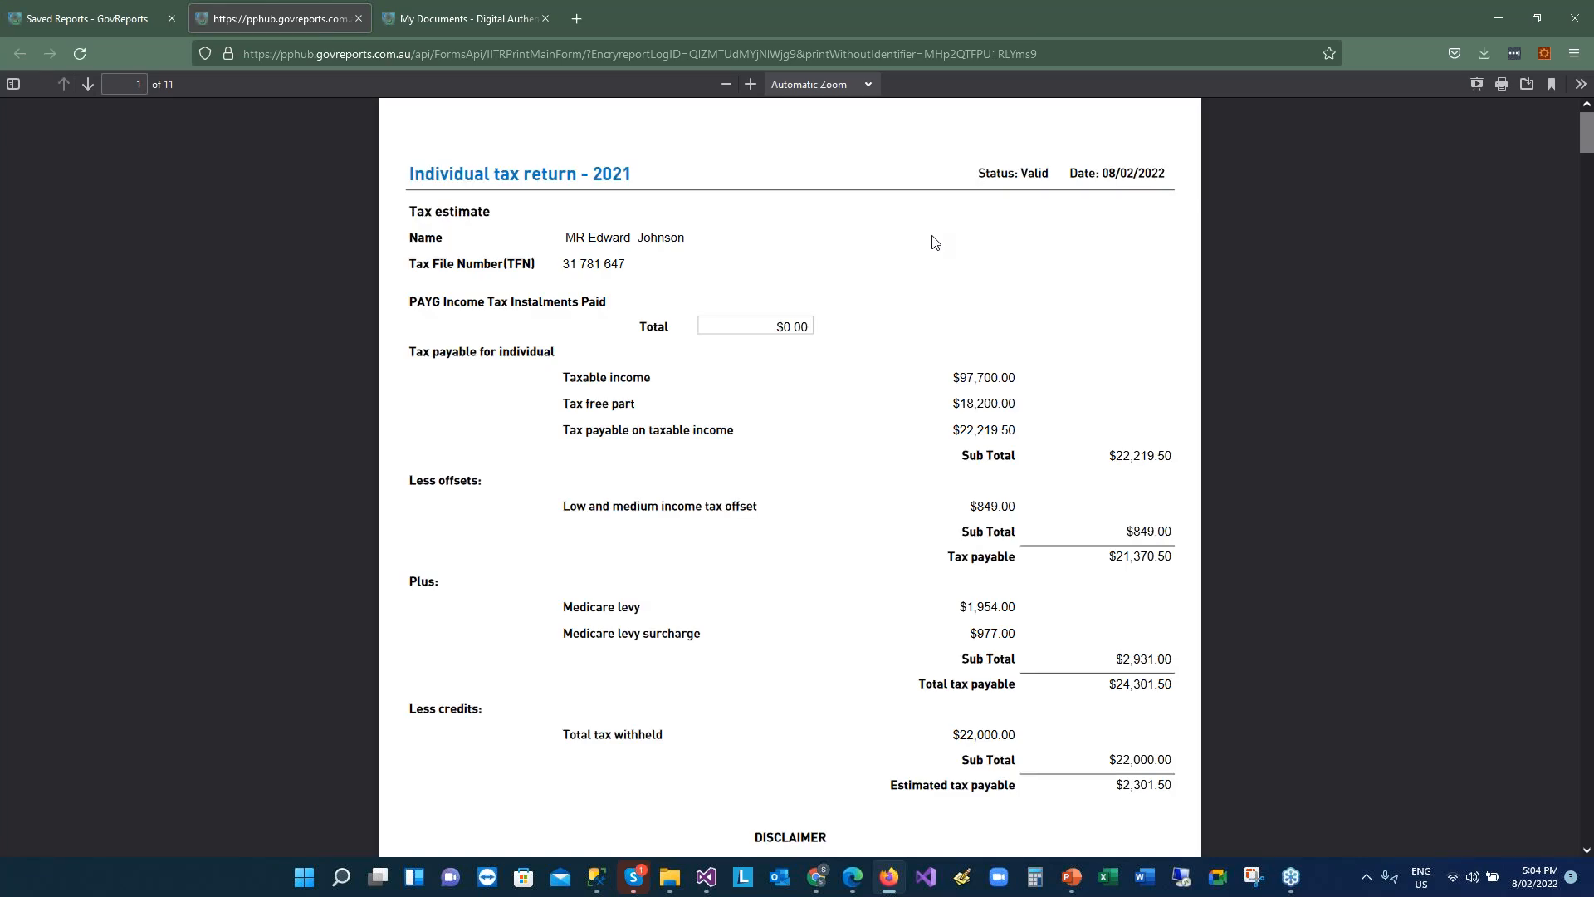
scroll(934, 242, down, 1)
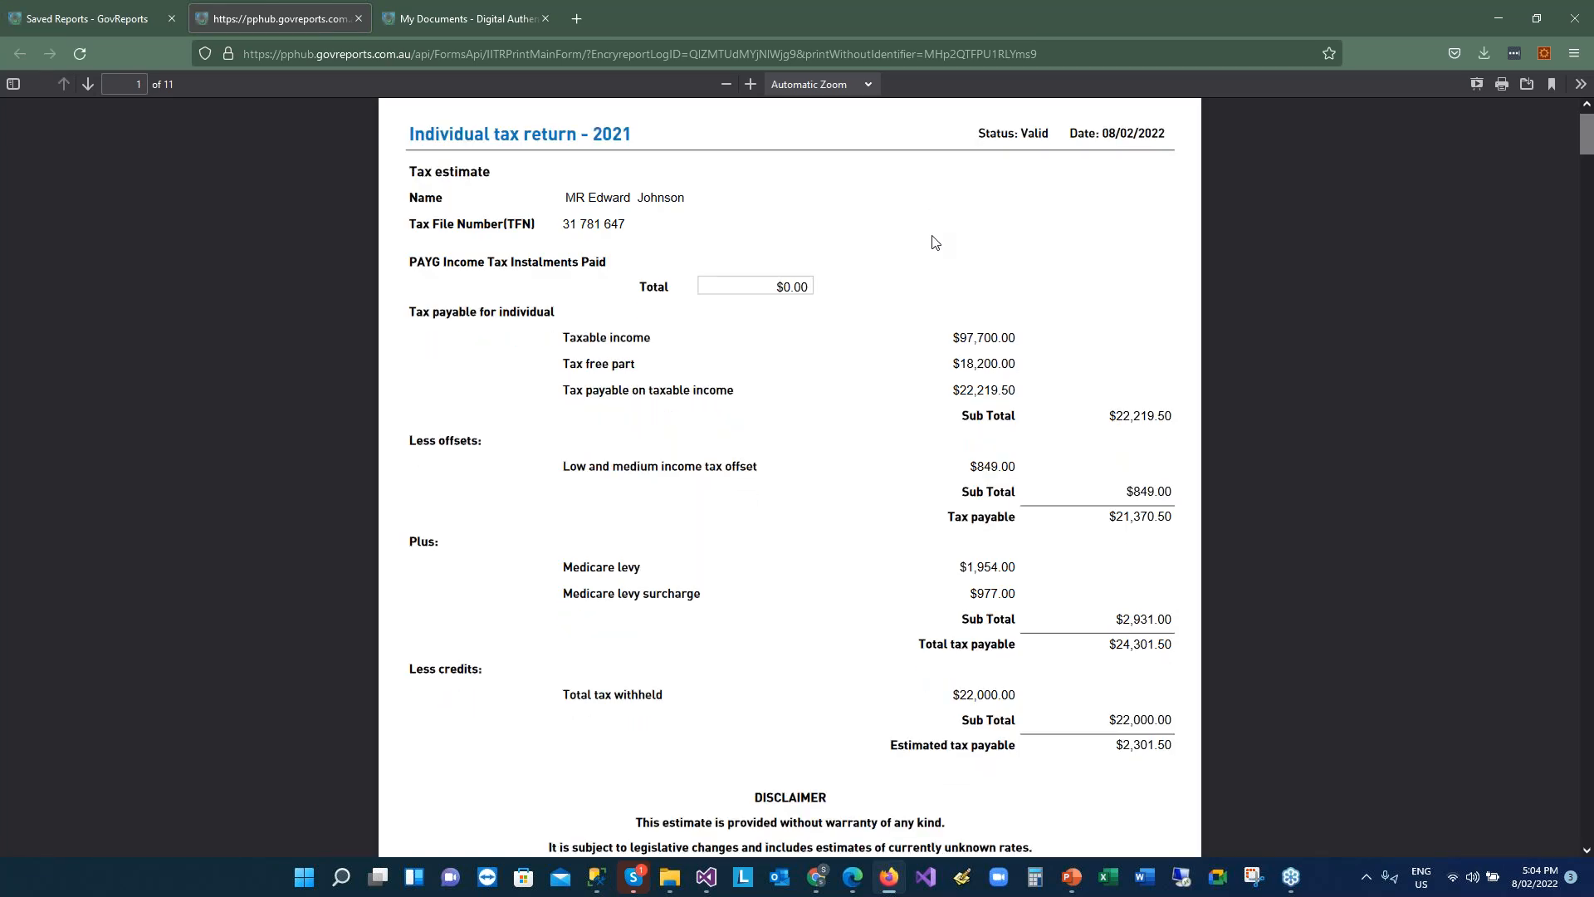
scroll(935, 241, down, 1)
scroll(934, 241, down, 6)
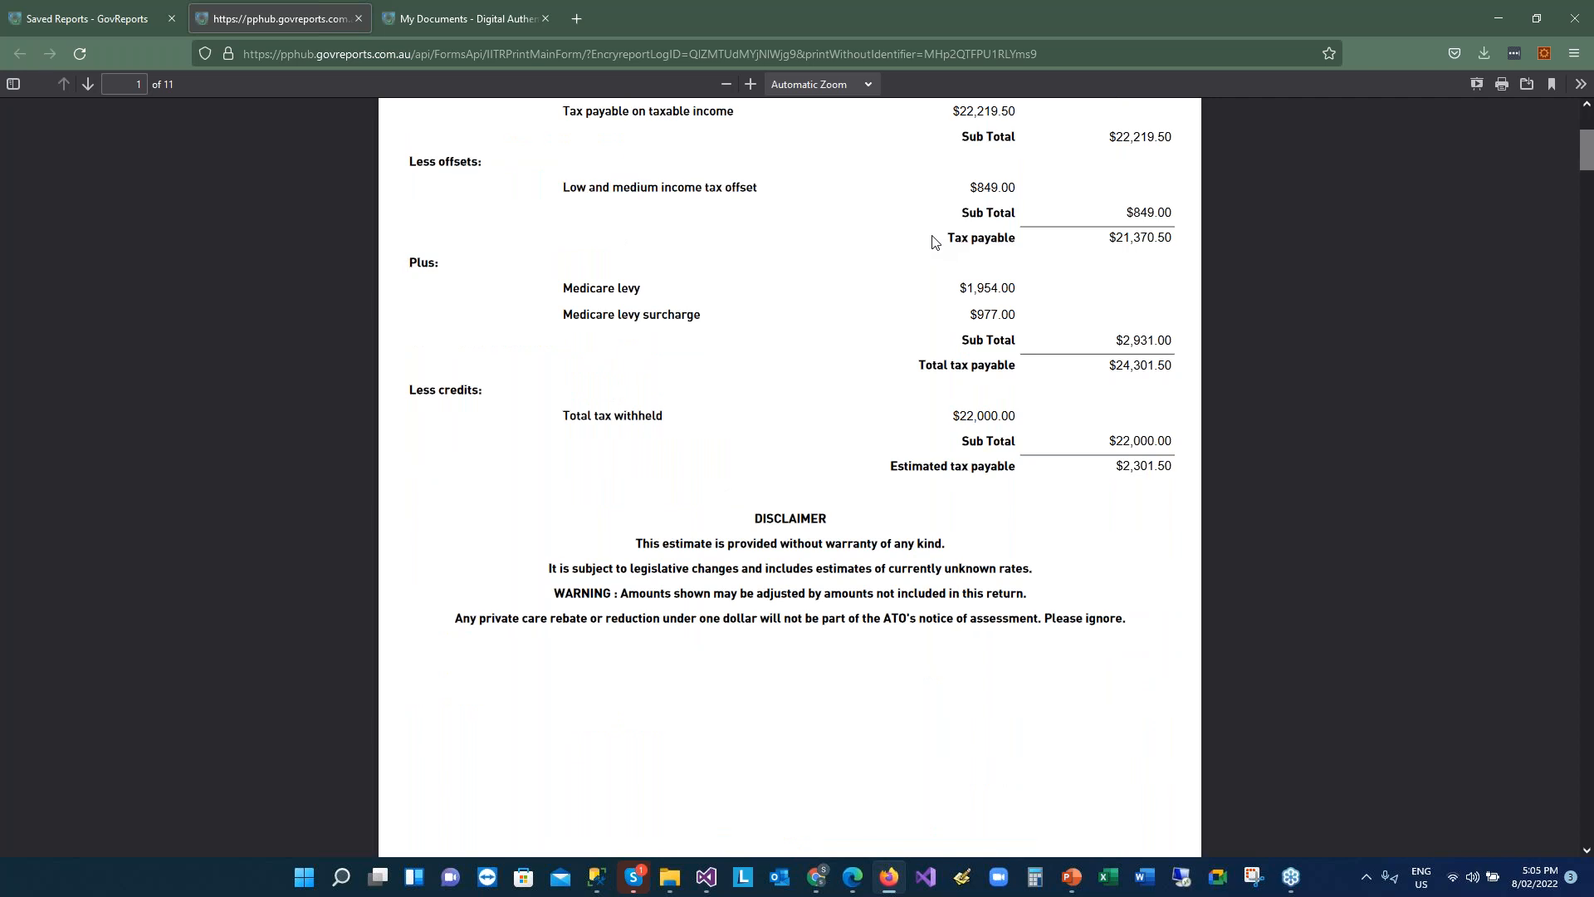
scroll(934, 241, down, 9)
scroll(934, 241, down, 8)
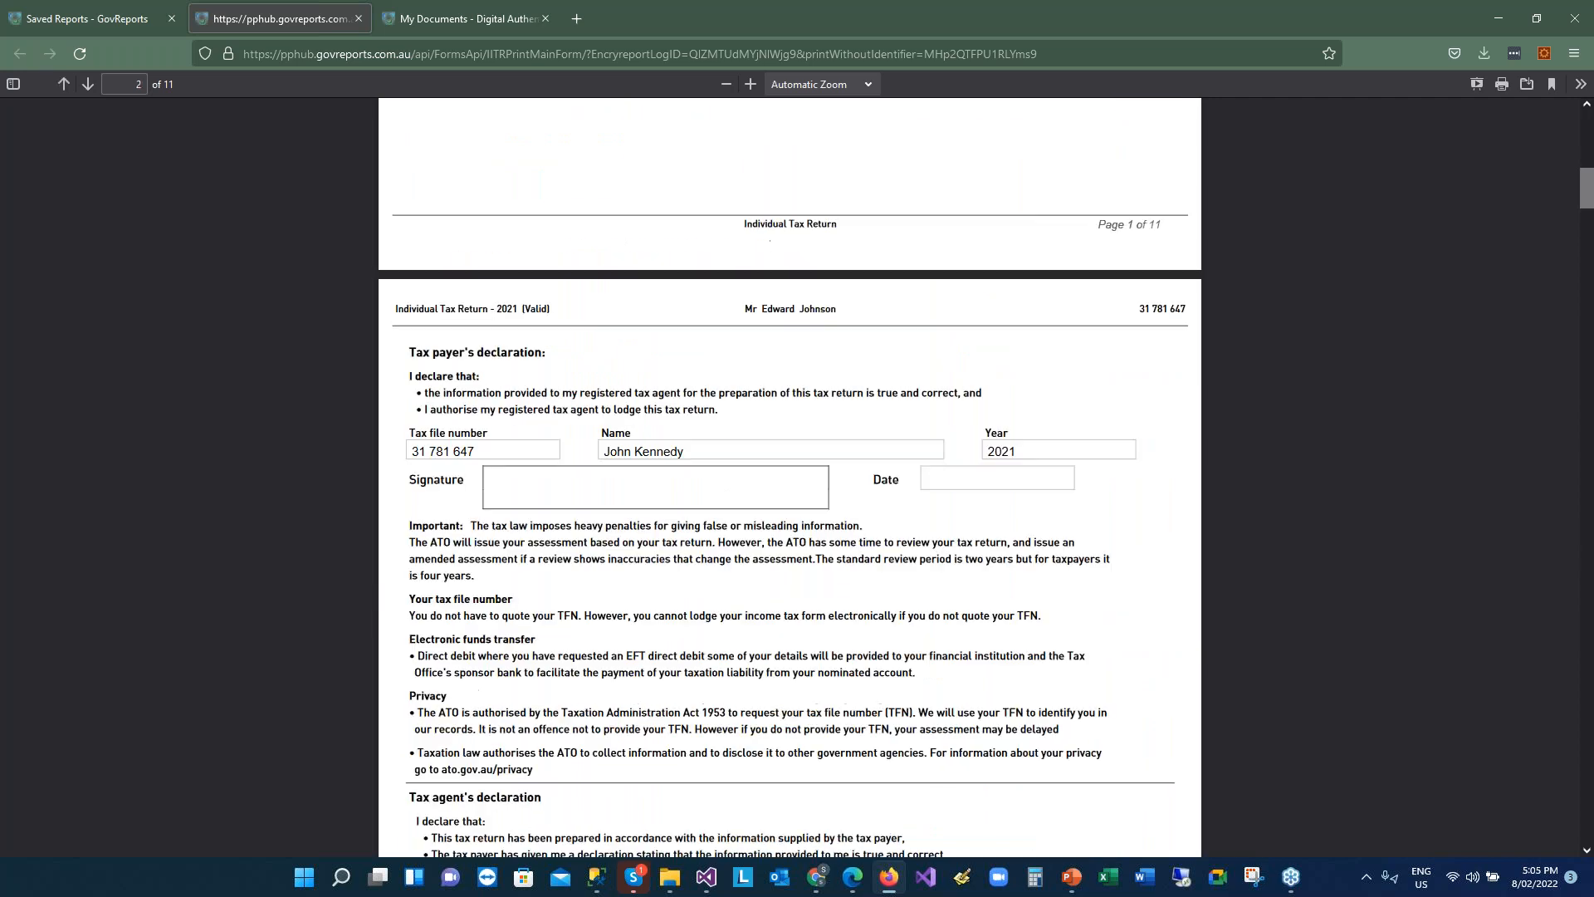
scroll(790, 477, down, 20)
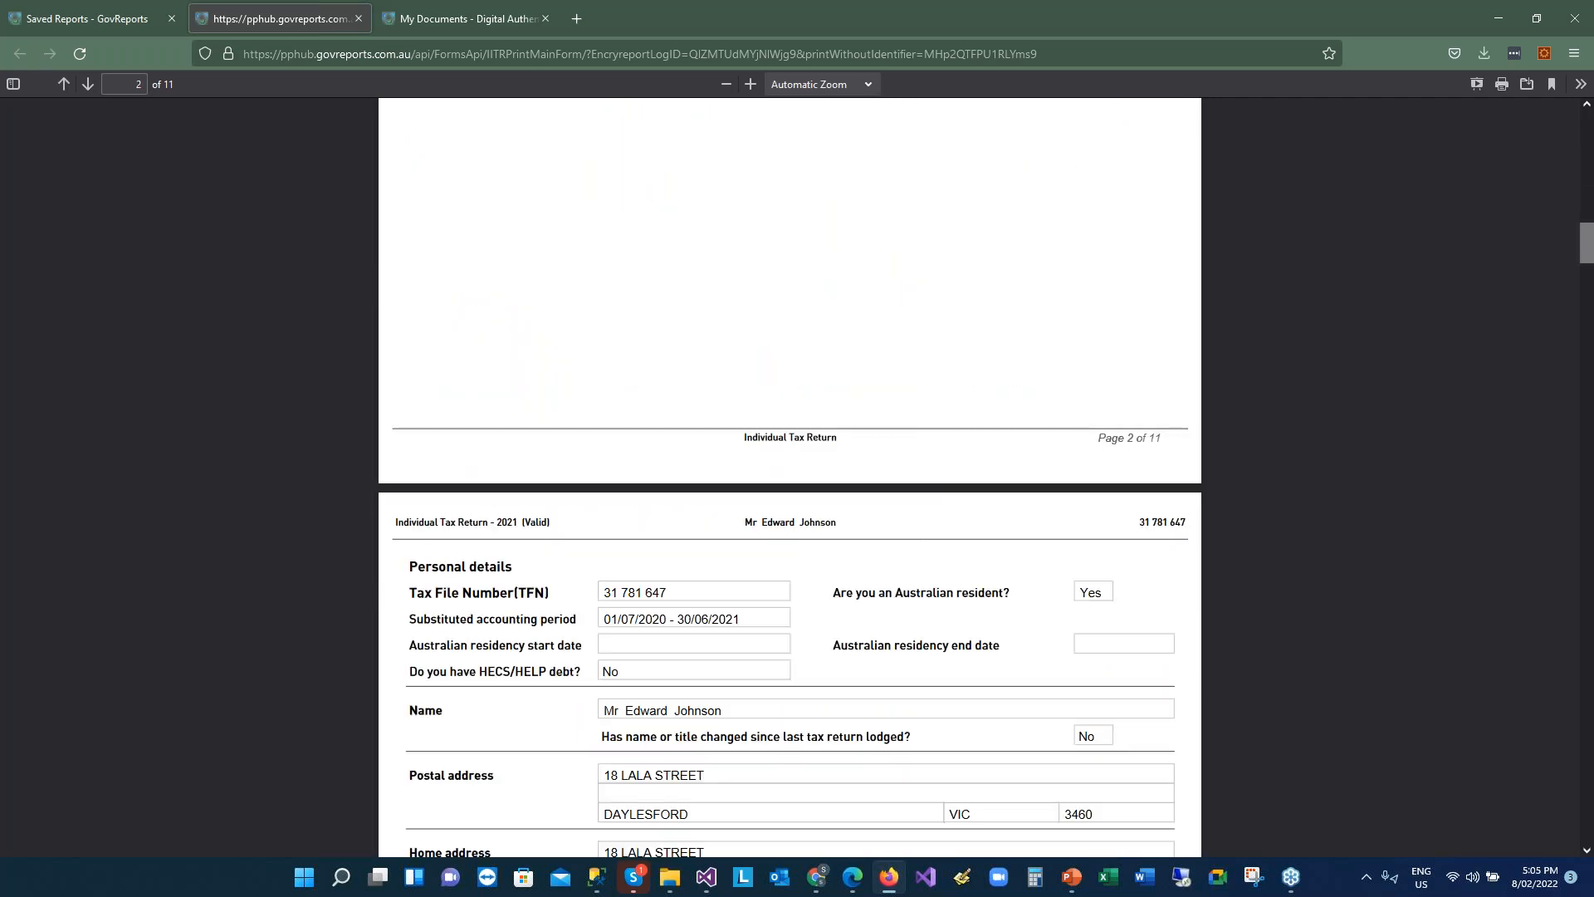
scroll(790, 478, up, 6)
scroll(877, 207, up, 20)
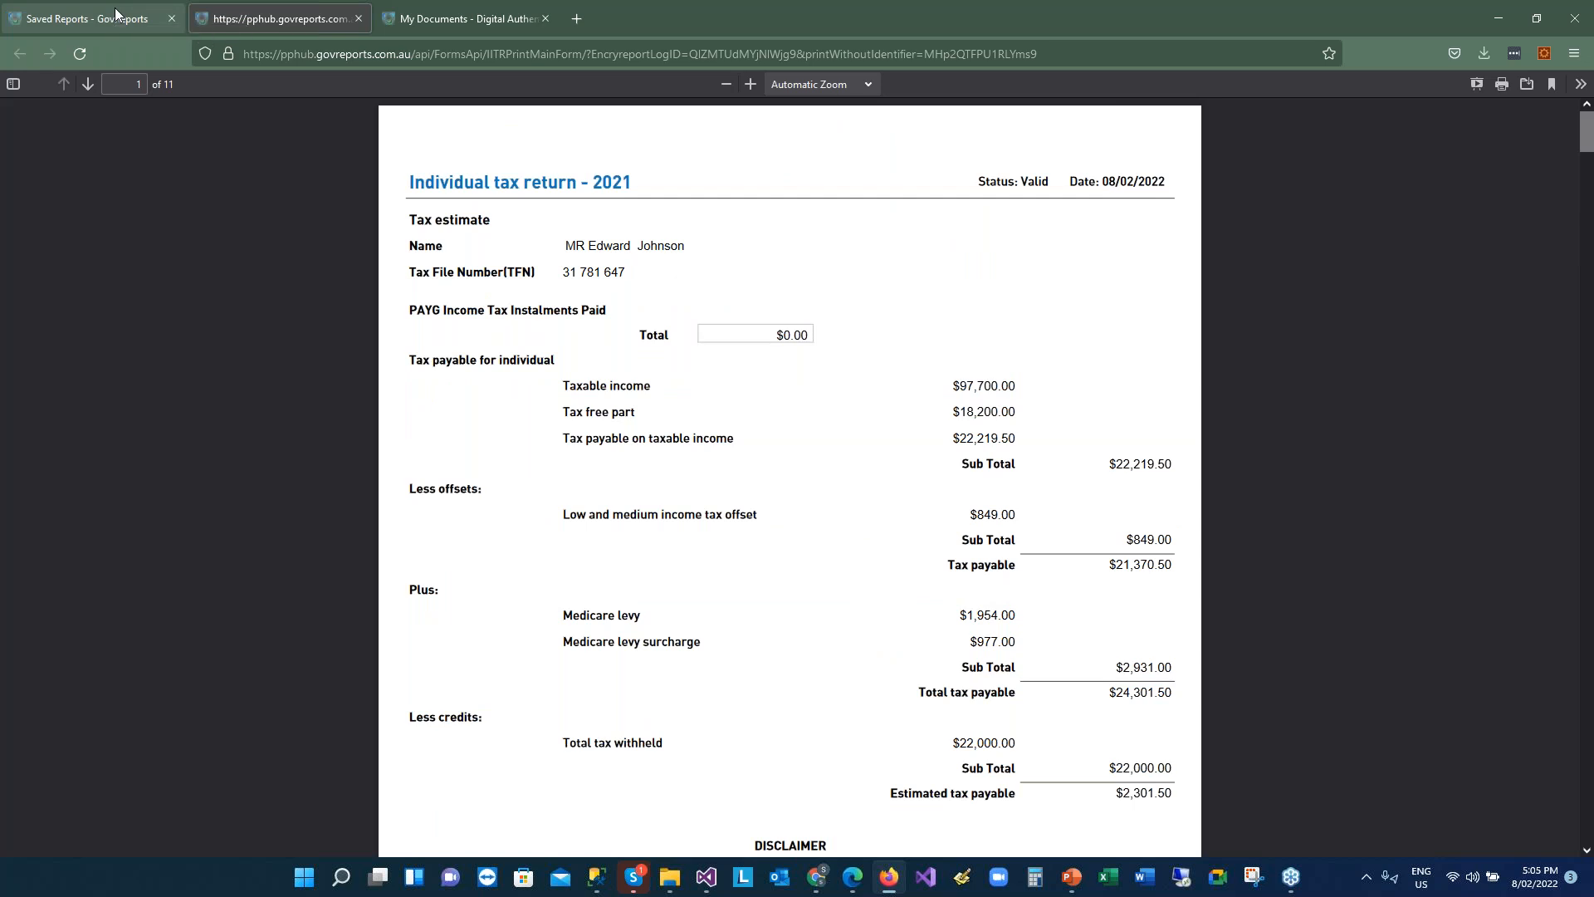
click(116, 14)
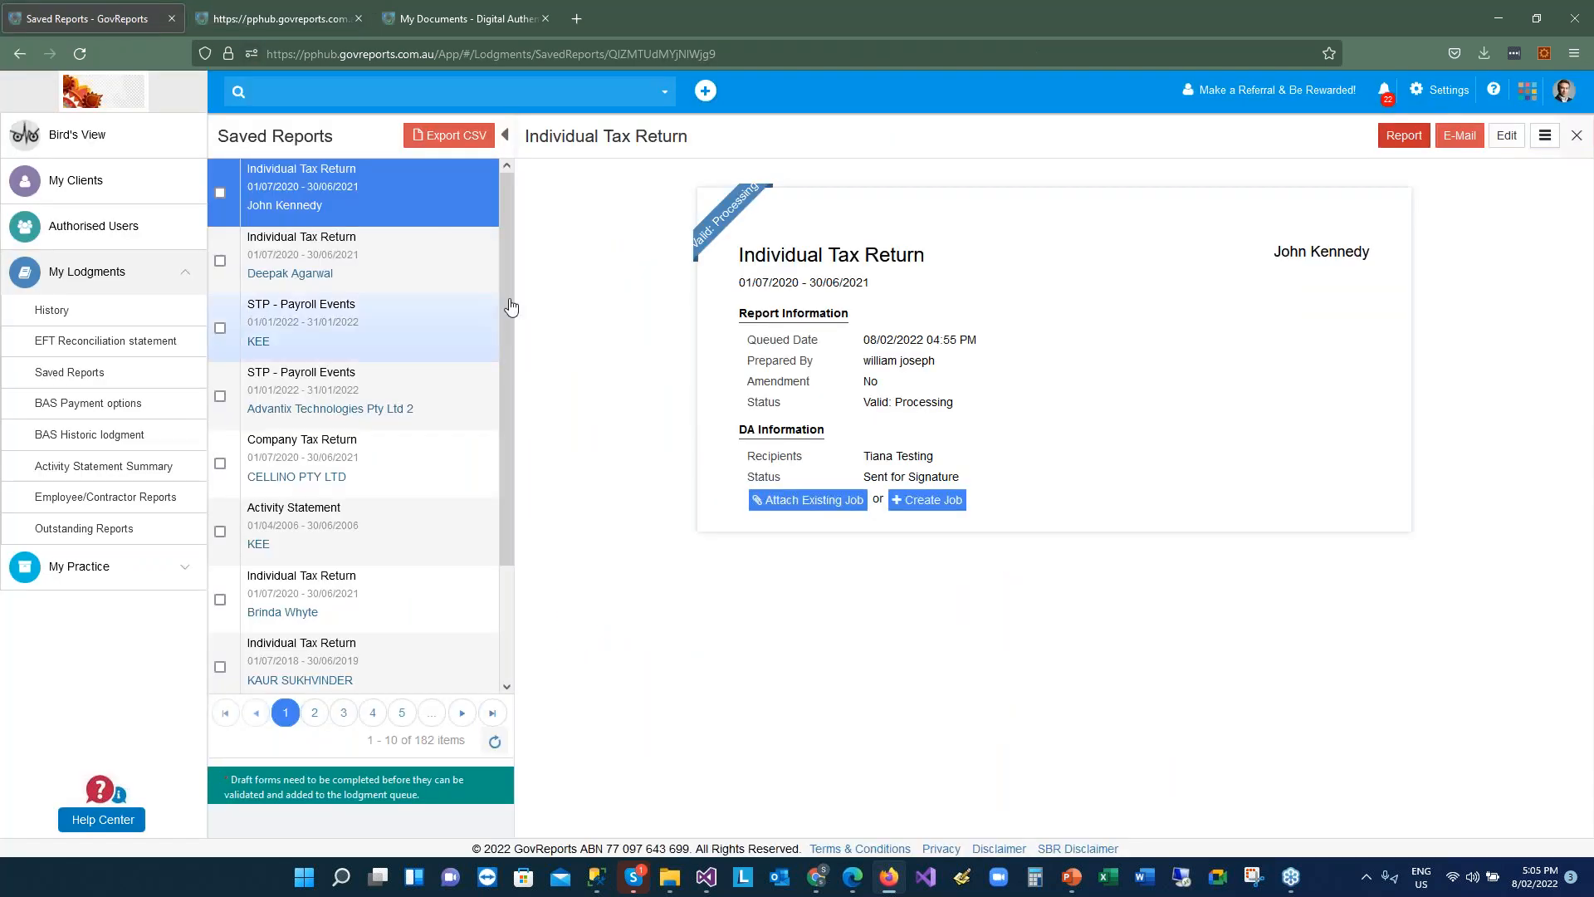
click(1459, 142)
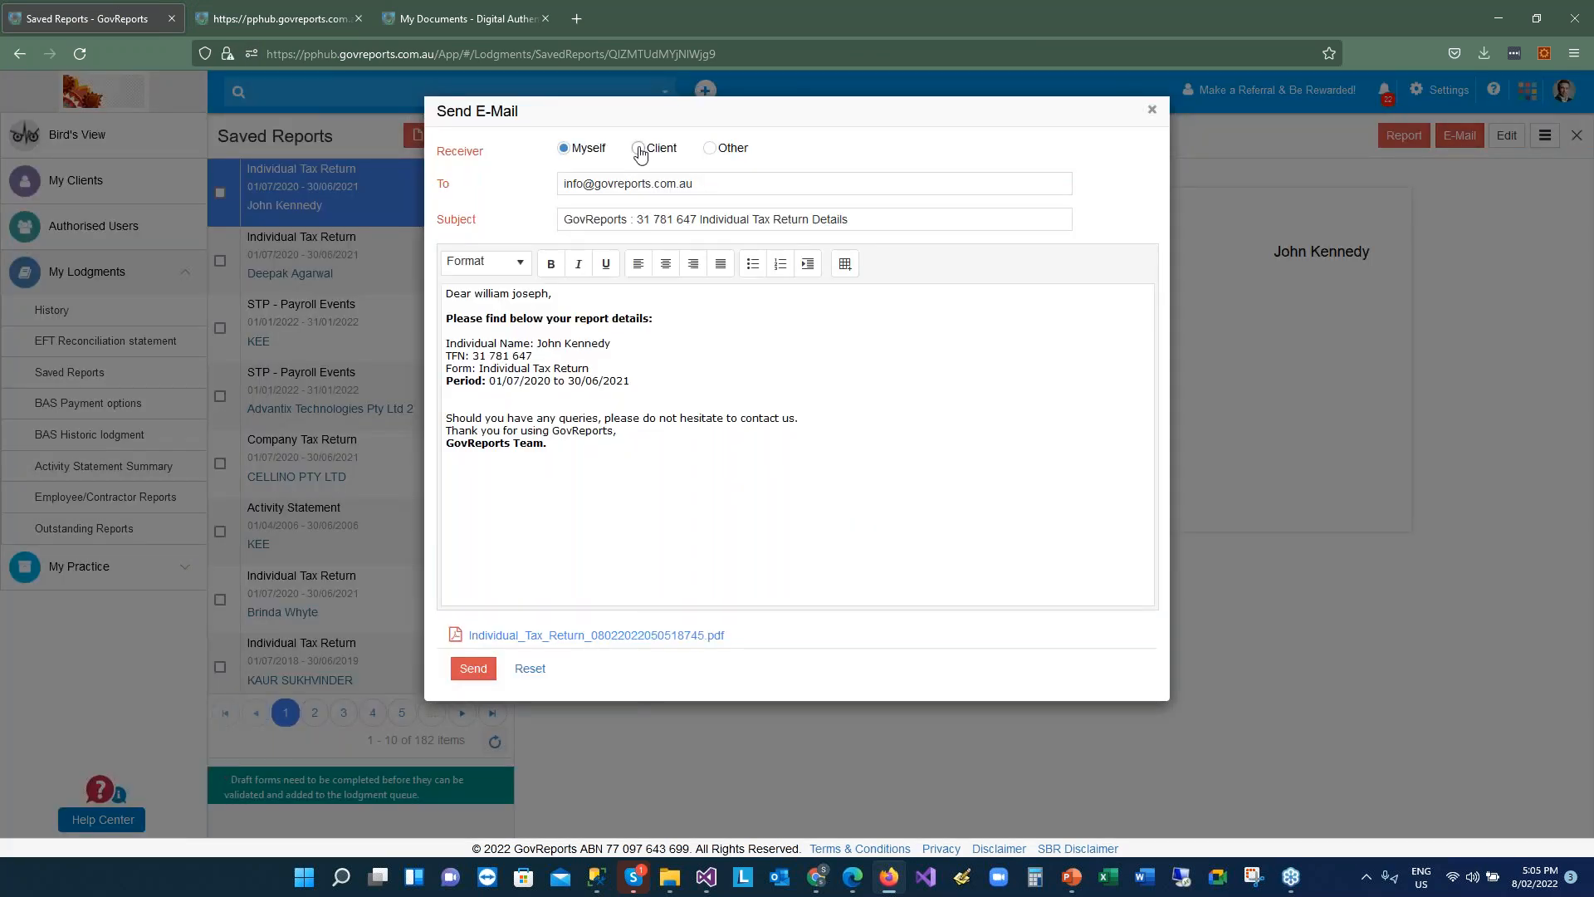
click(639, 149)
click(709, 149)
click(646, 153)
click(598, 188)
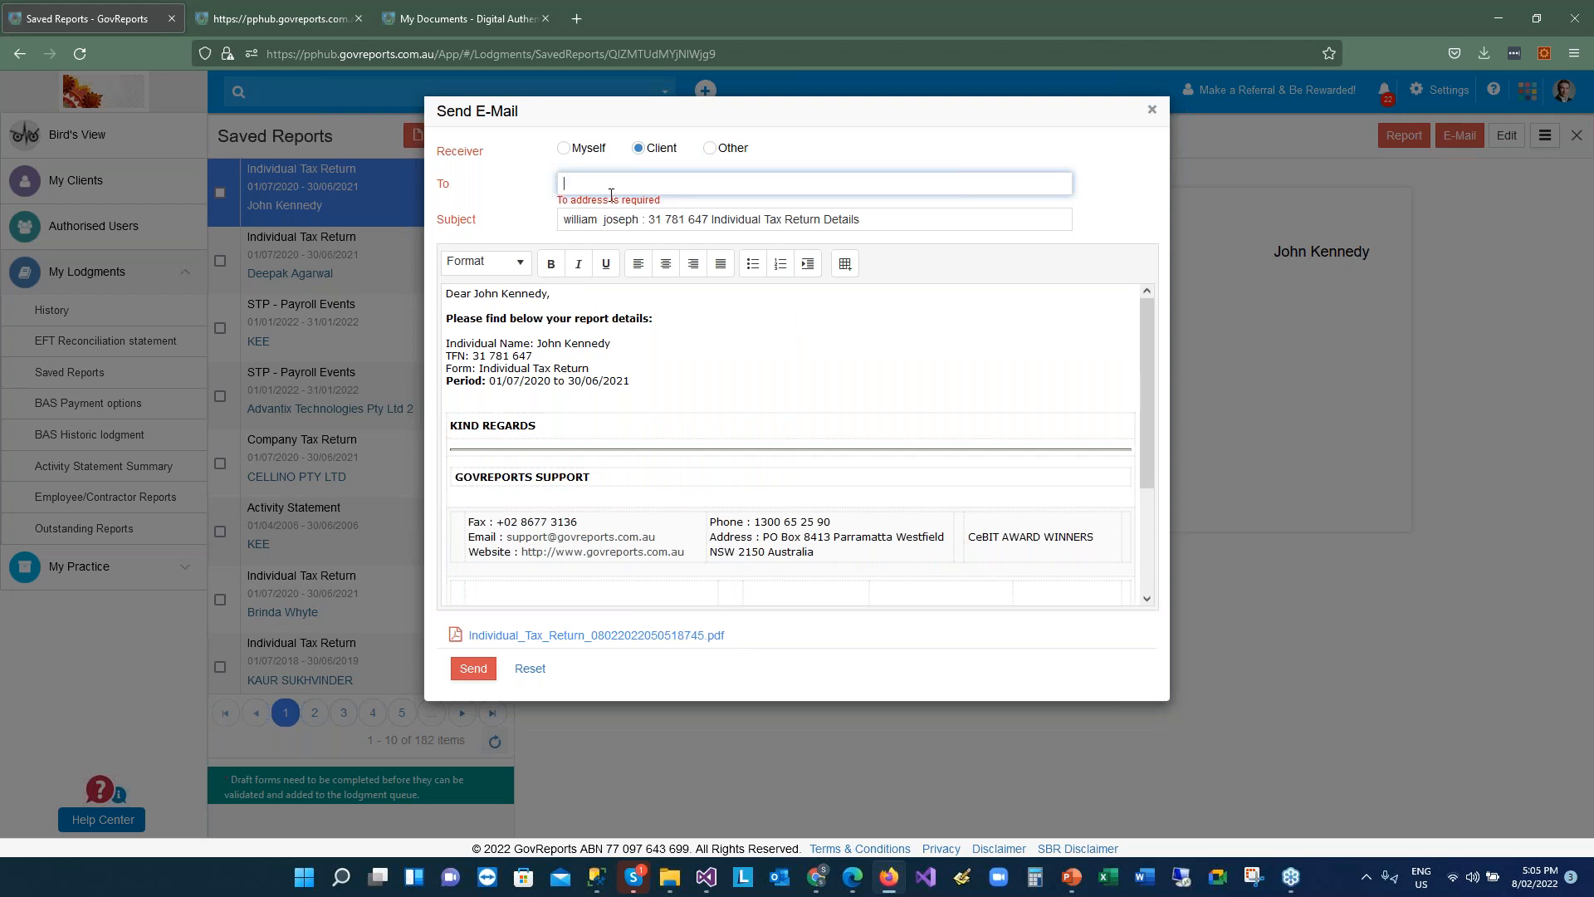
click(711, 150)
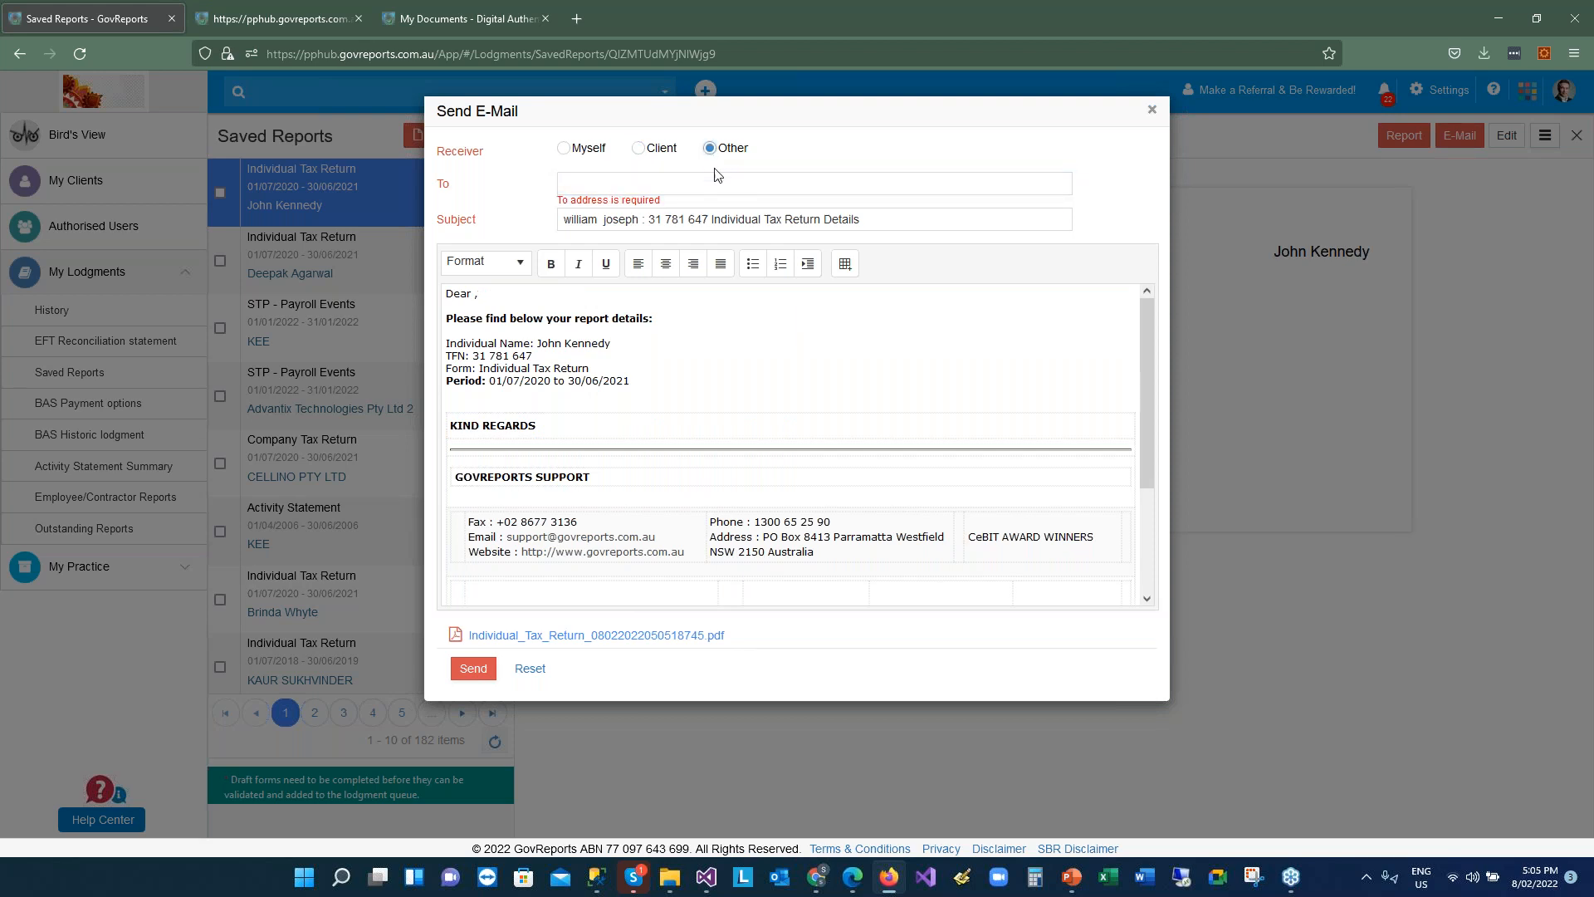
click(648, 185)
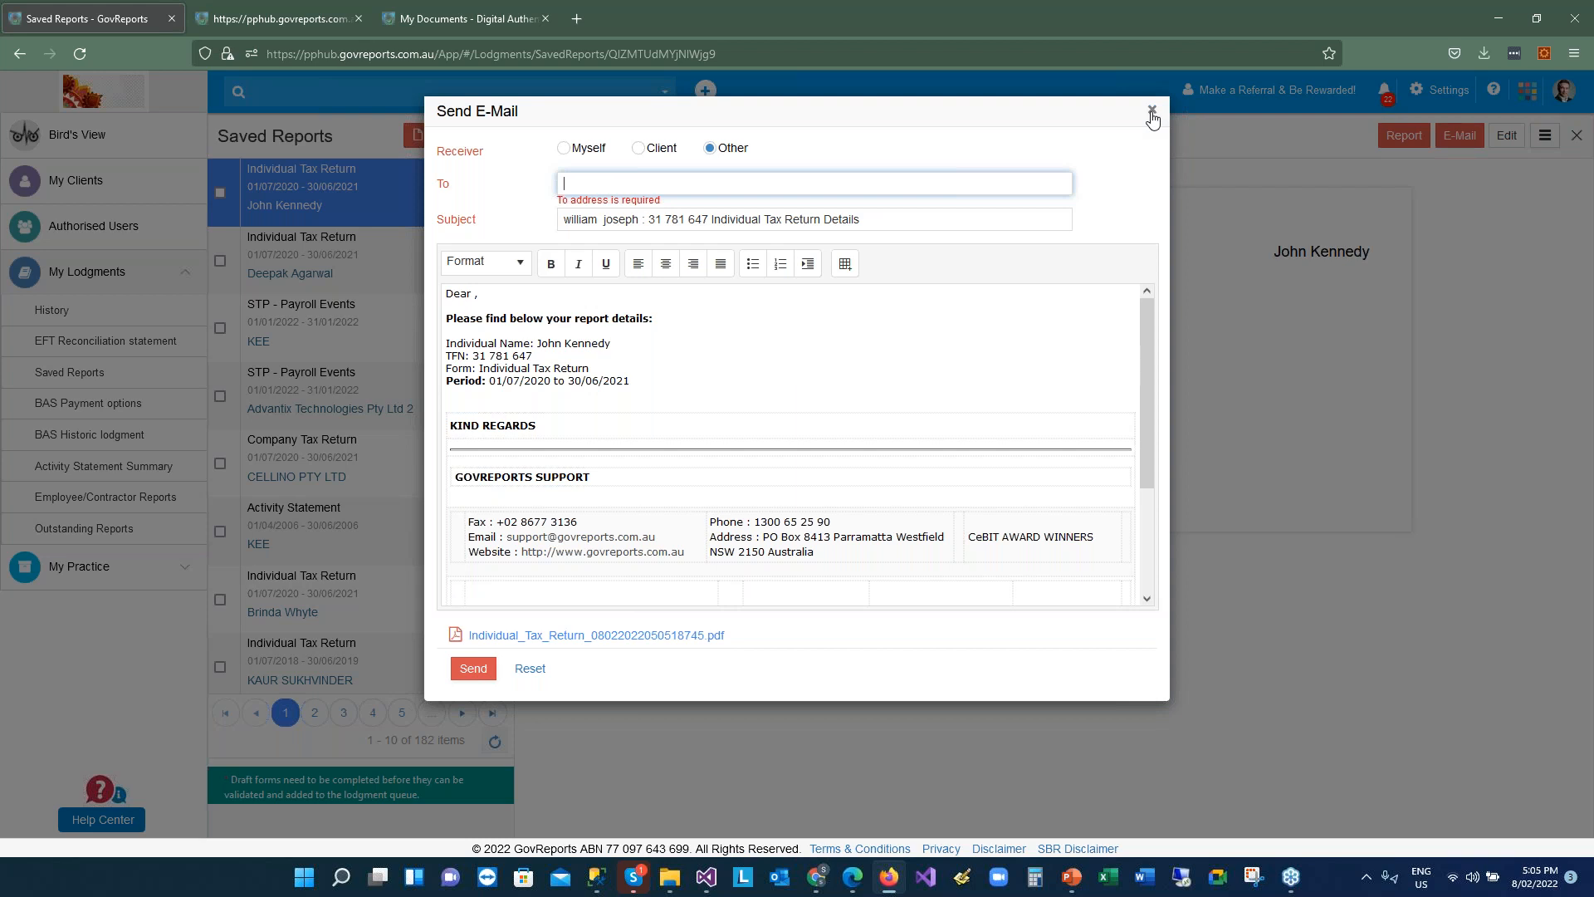
drag(476, 399, 957, 580)
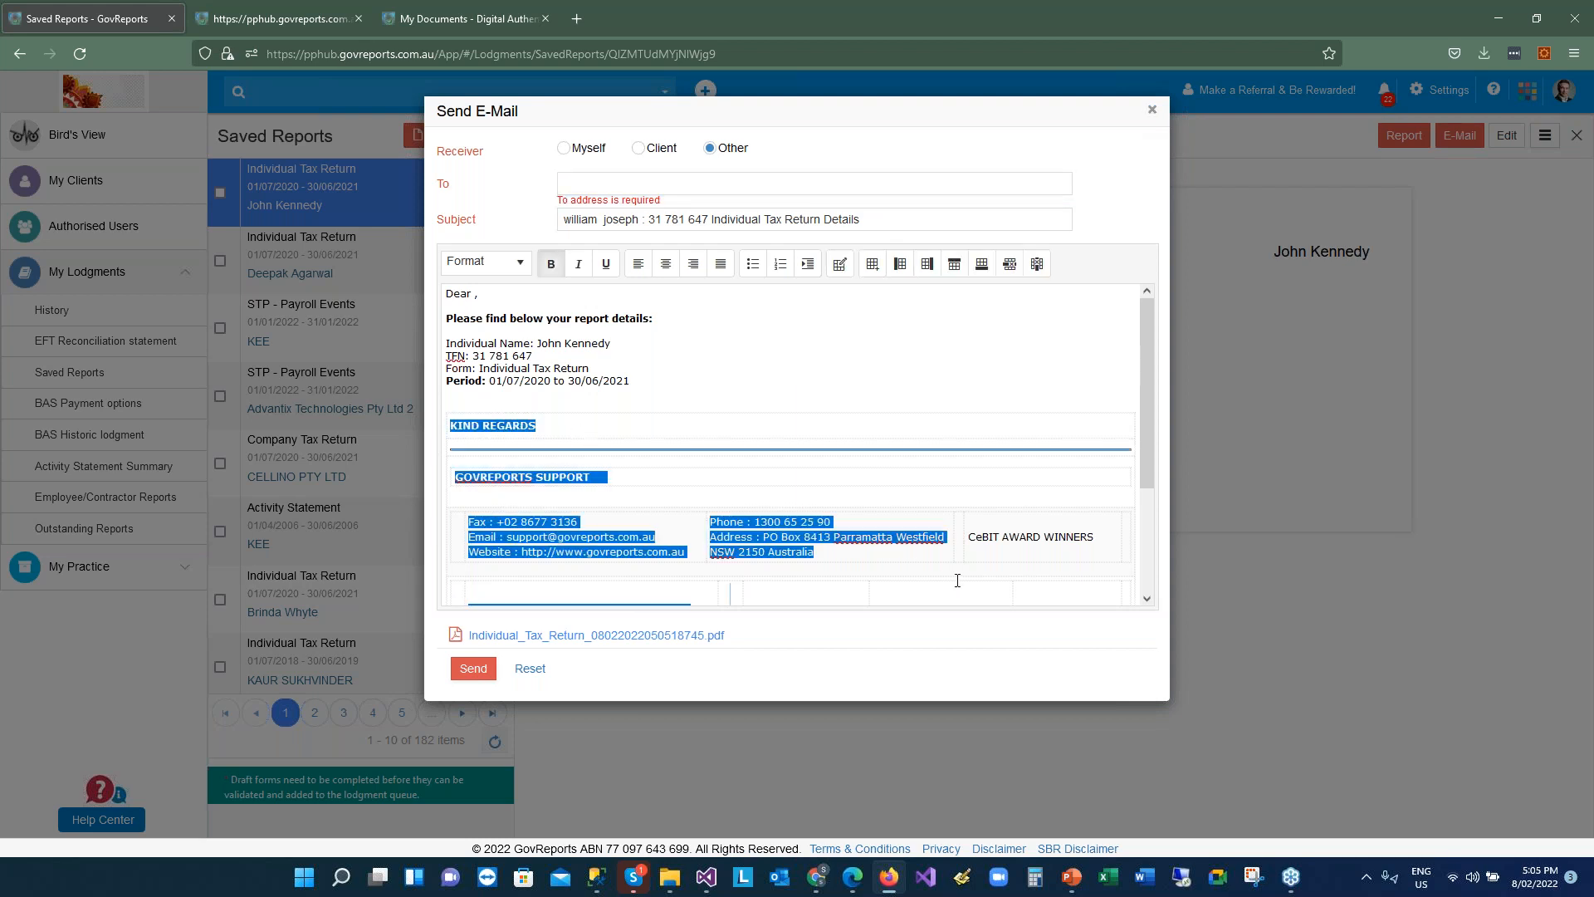
click(677, 390)
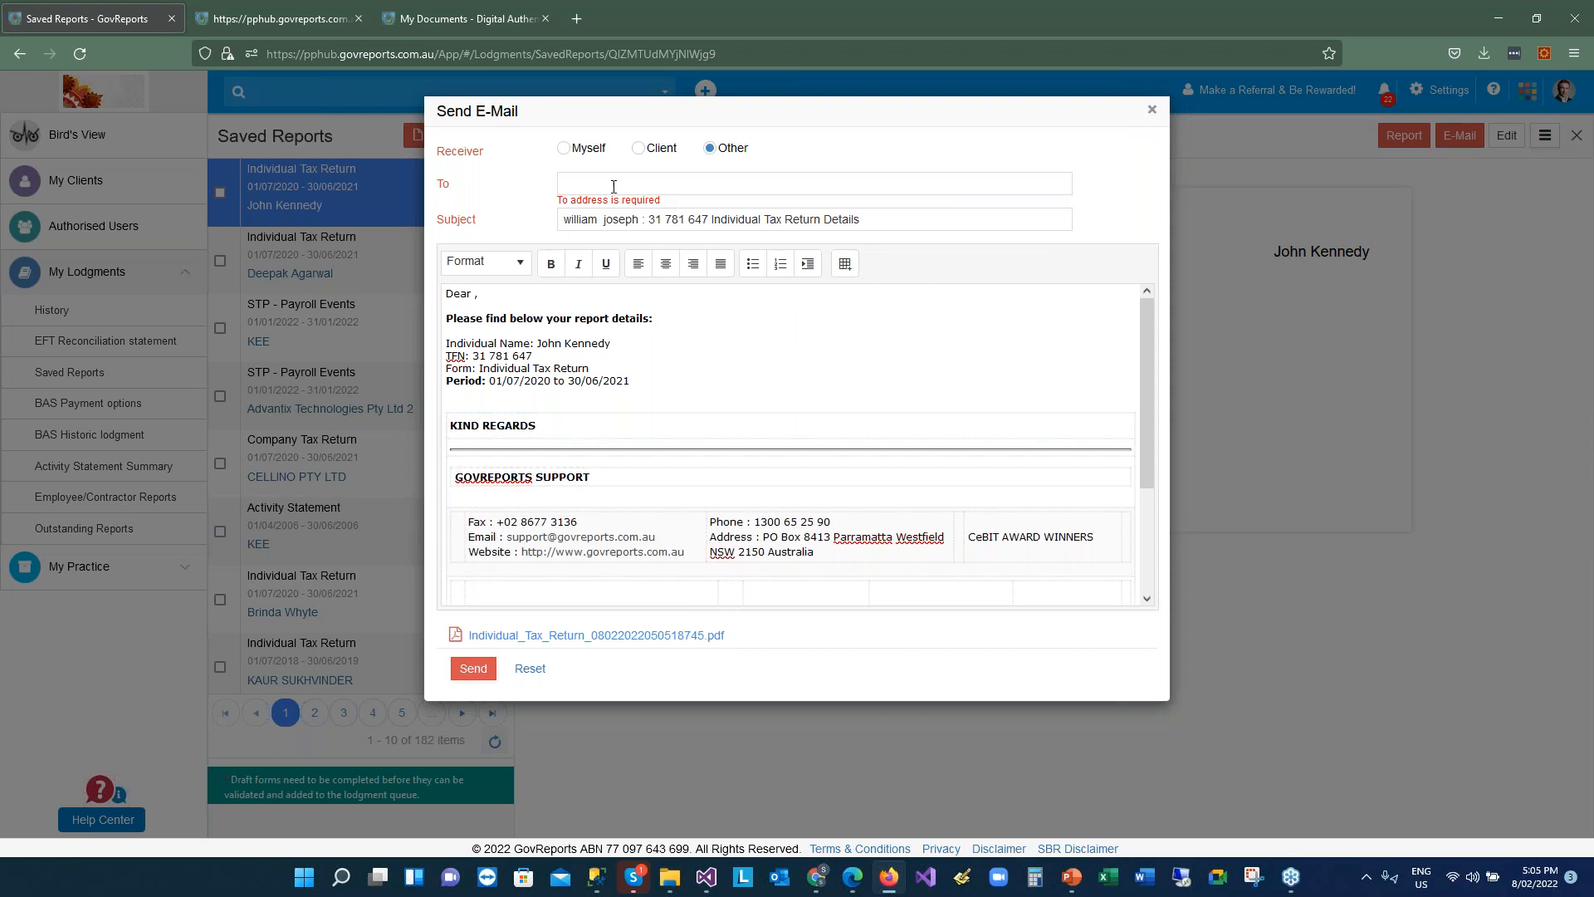
click(565, 150)
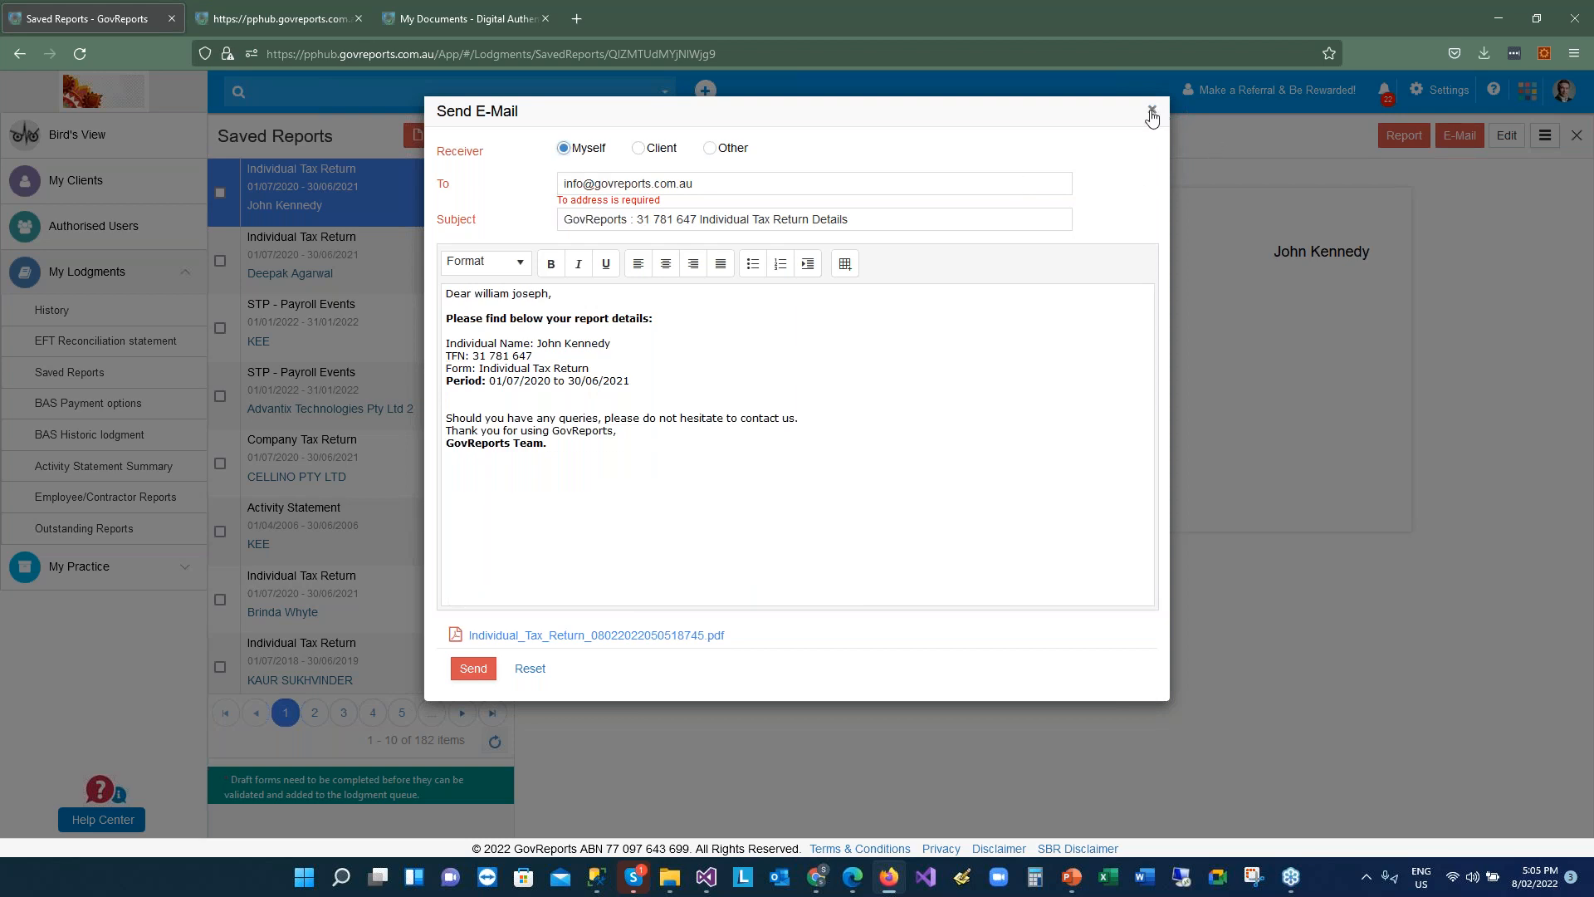
click(1153, 113)
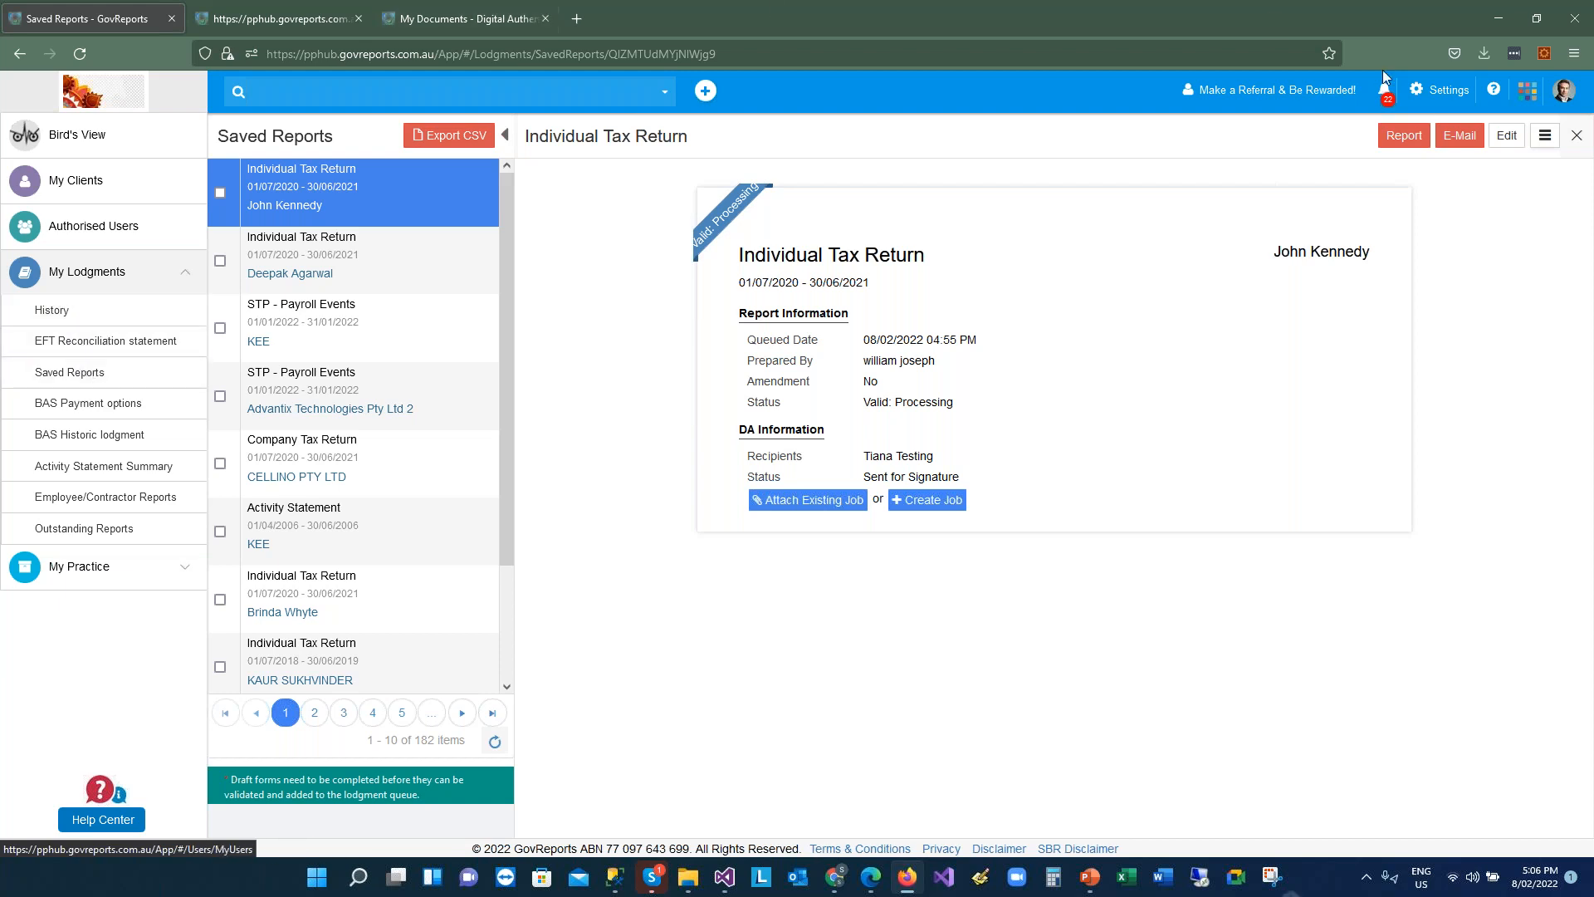
click(69, 380)
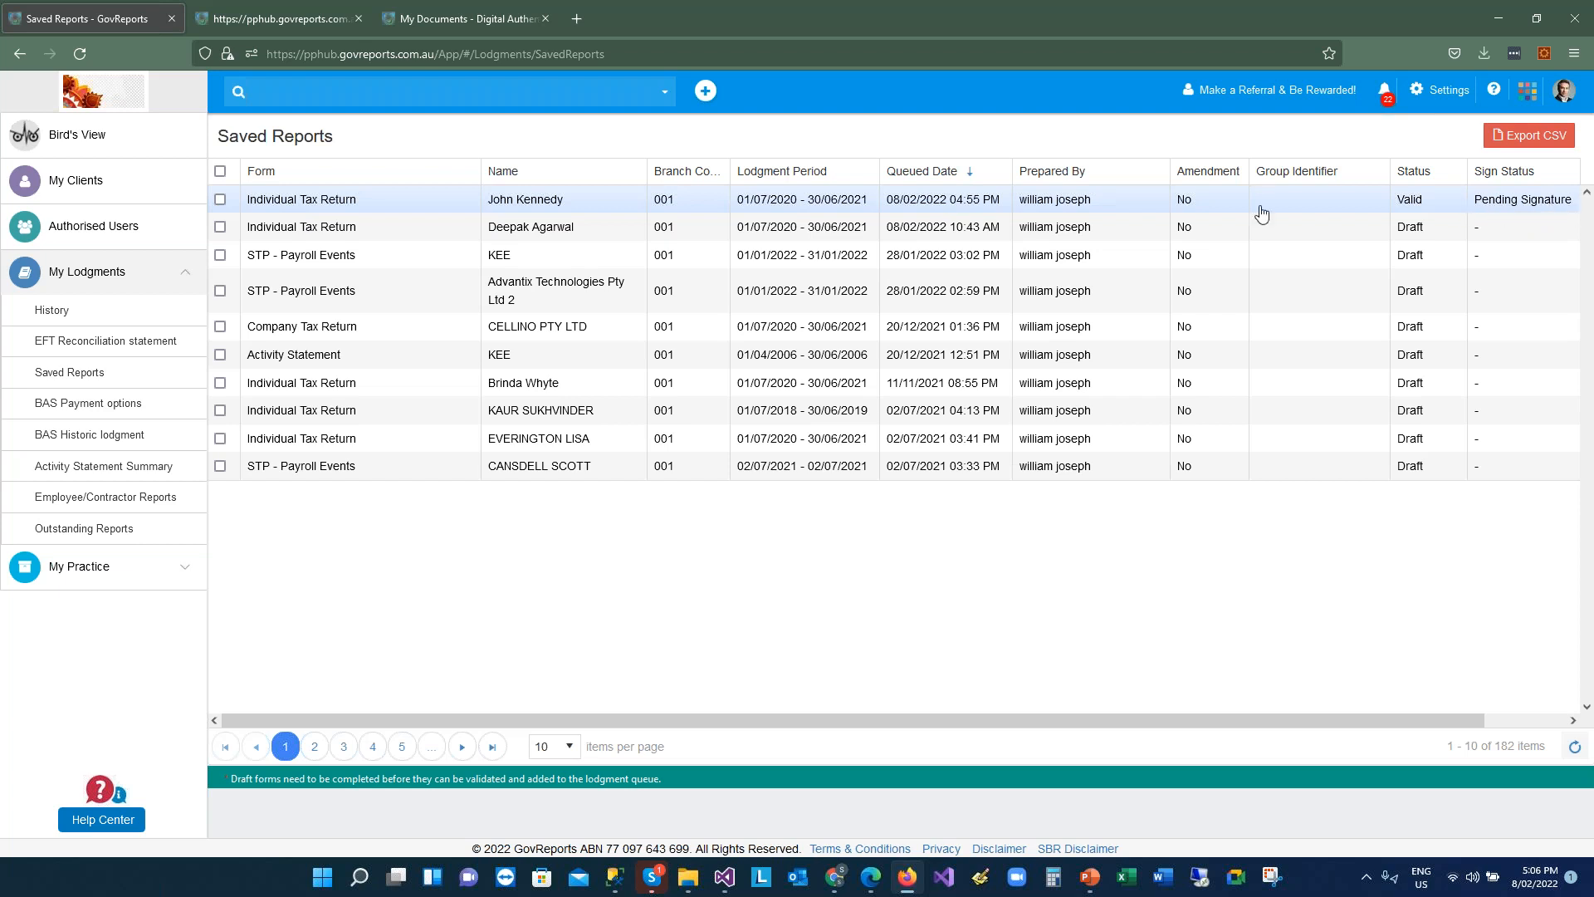
Open the full Saved Reports table from My Lodgments in the sidebar
click(220, 200)
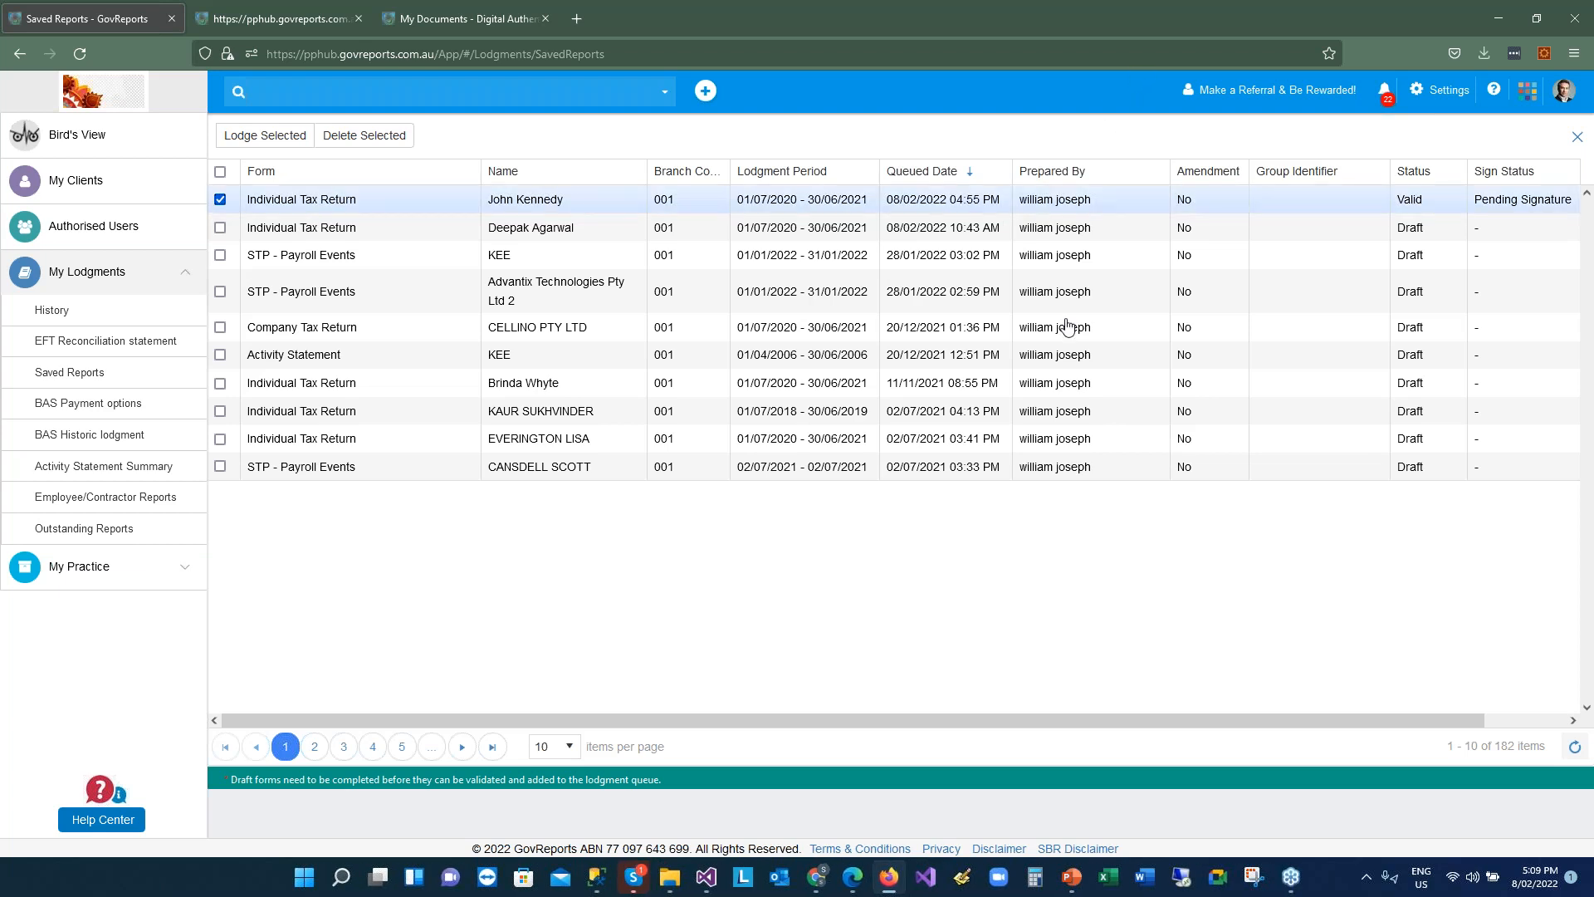
Switch from the browser to another application on the taskbar
click(1291, 890)
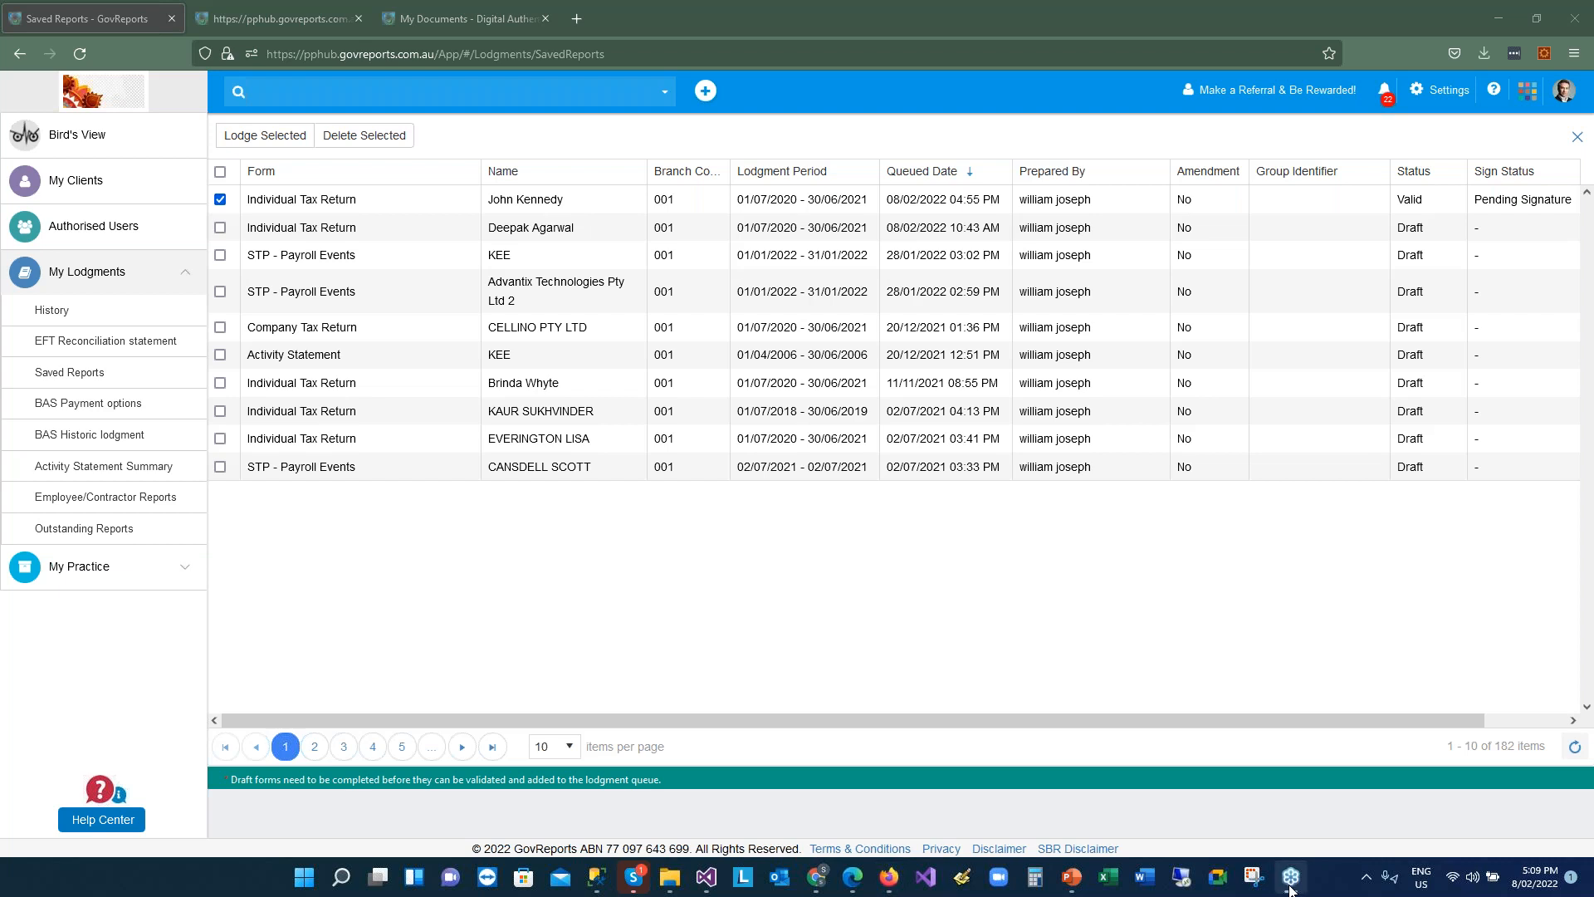